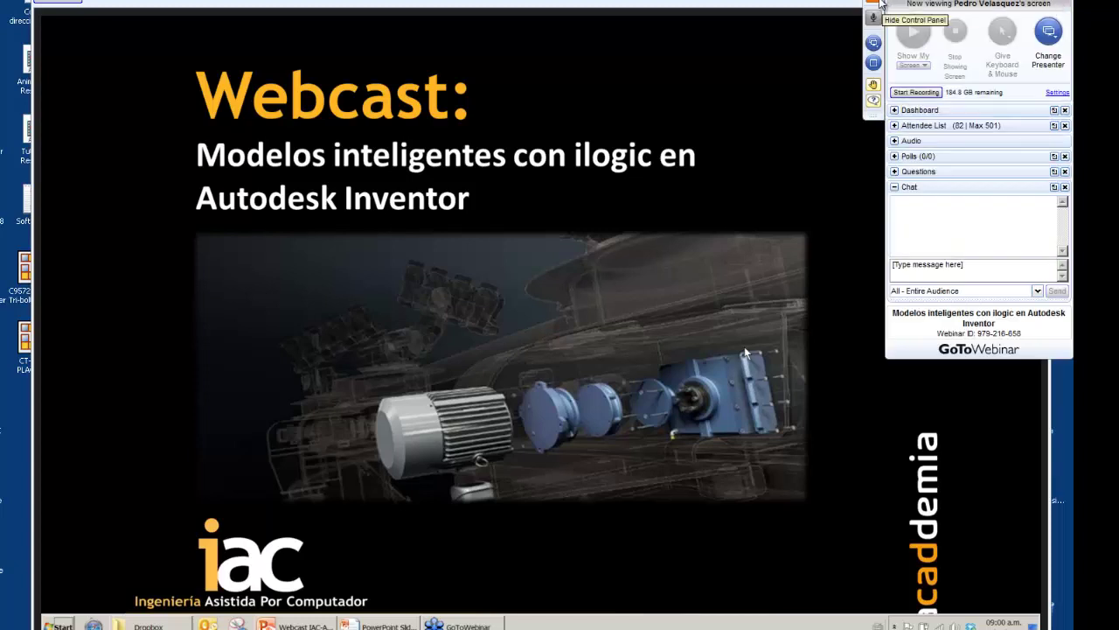
- Hide the GoToWebinar control panel and move the slideshow on toward the Licencias slide
click(874, 3)
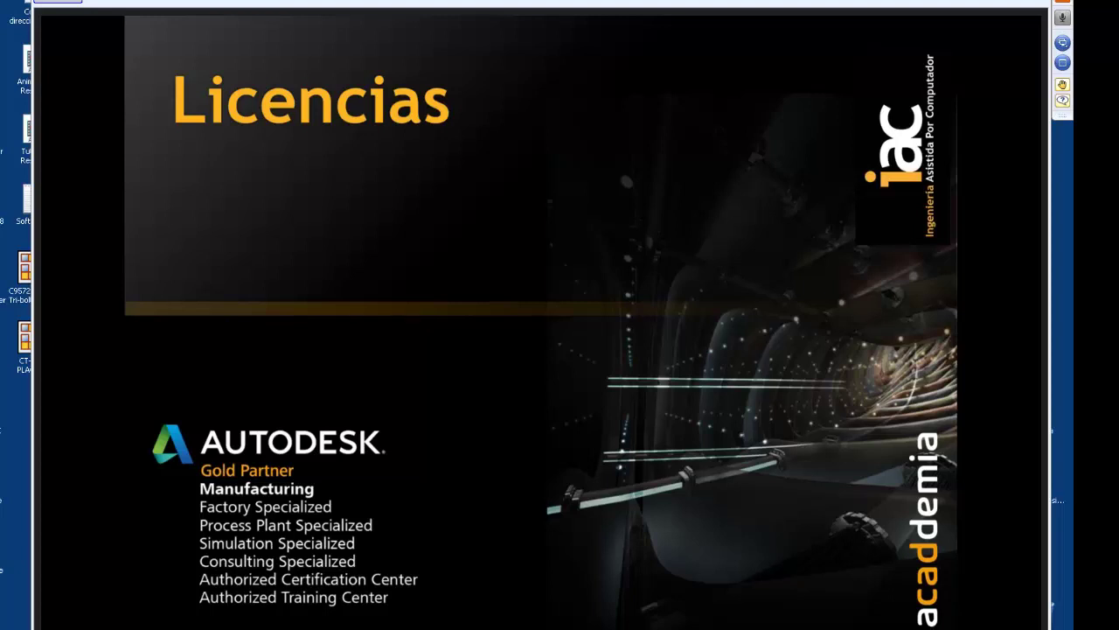
right_click(914, 622)
- Advance the slideshow to the 'Que es ilogic?' slide defining iLogic
click(936, 612)
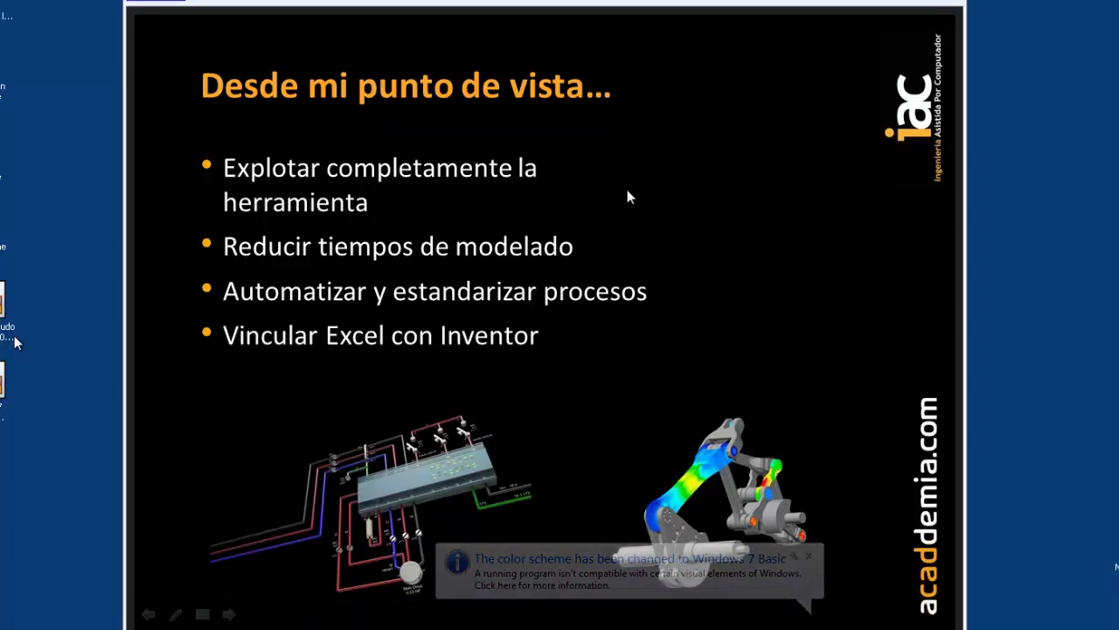
click(627, 192)
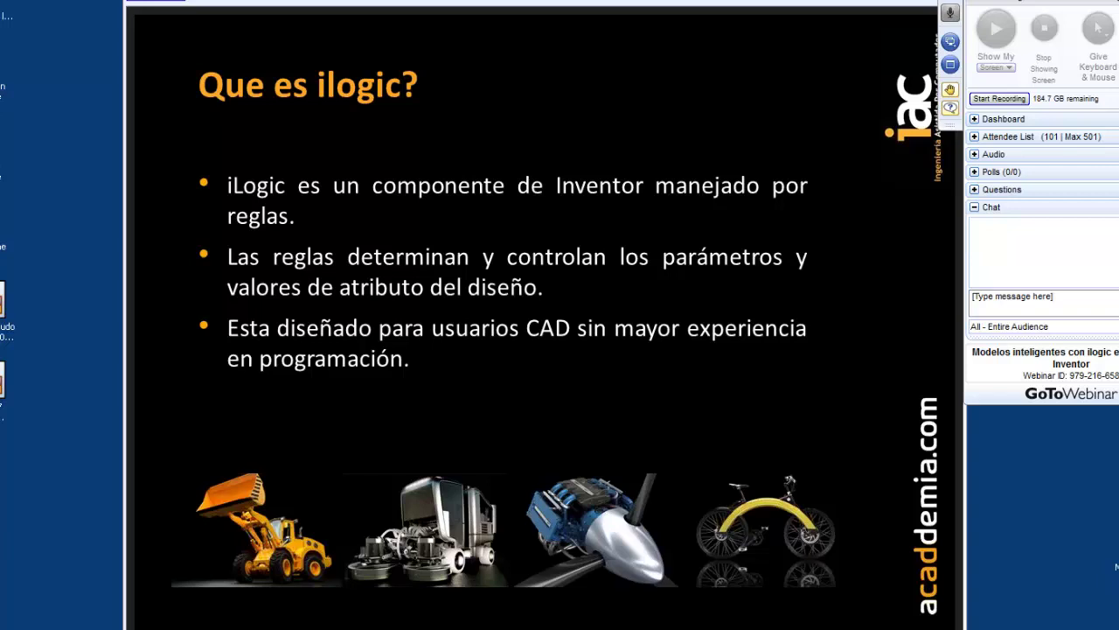
- Advance past 'Qué puedo lograr con ilogic?' to the 'Un caso de éxito!' Calderas JCT slide
key(Right)
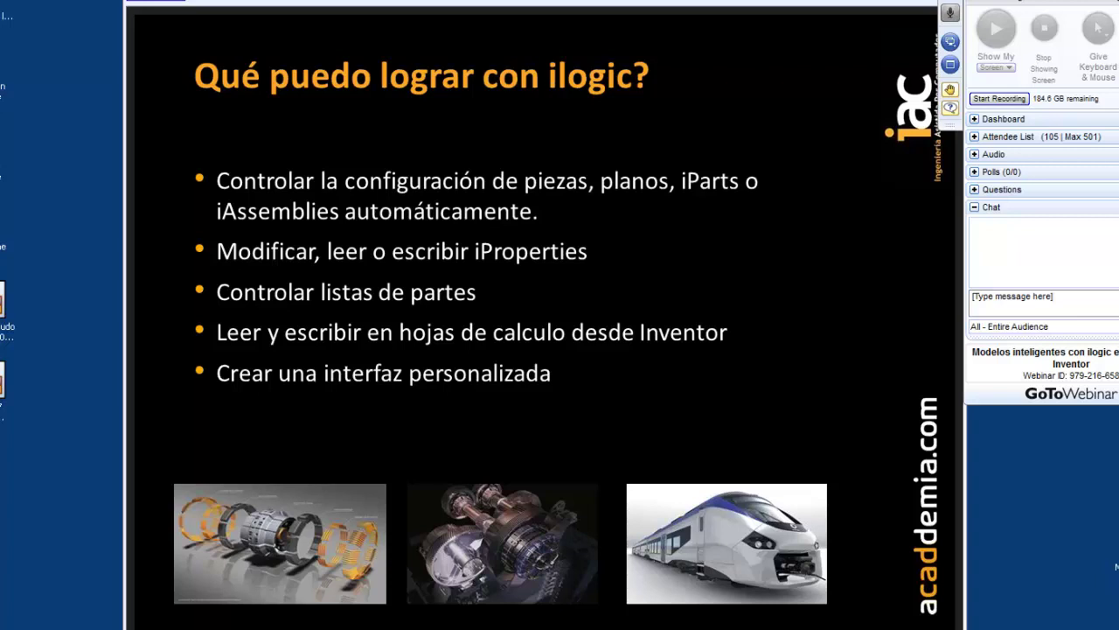
key(Right)
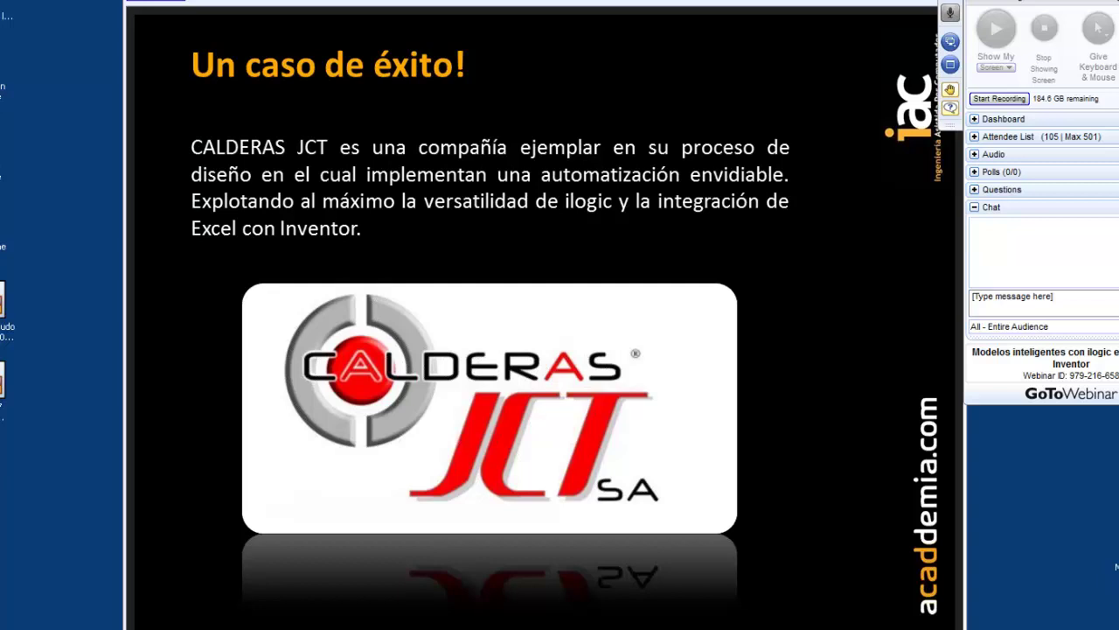
- Go through the machine model, 5 Minutos and iLogic intro slides, end the show, and switch to Inventor
key(Right)
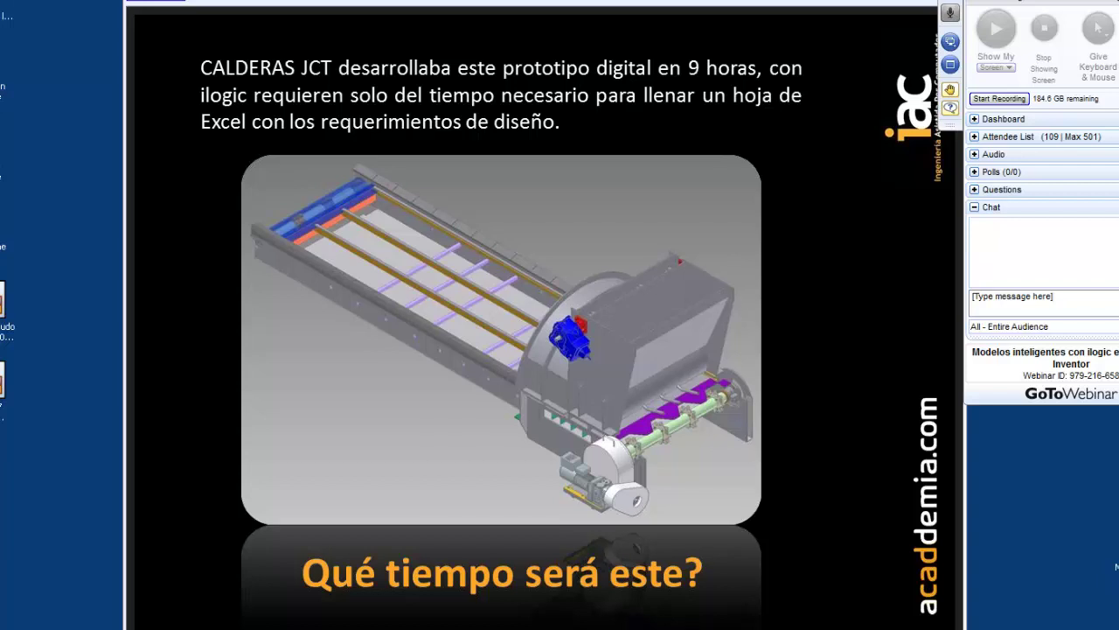
key(Right)
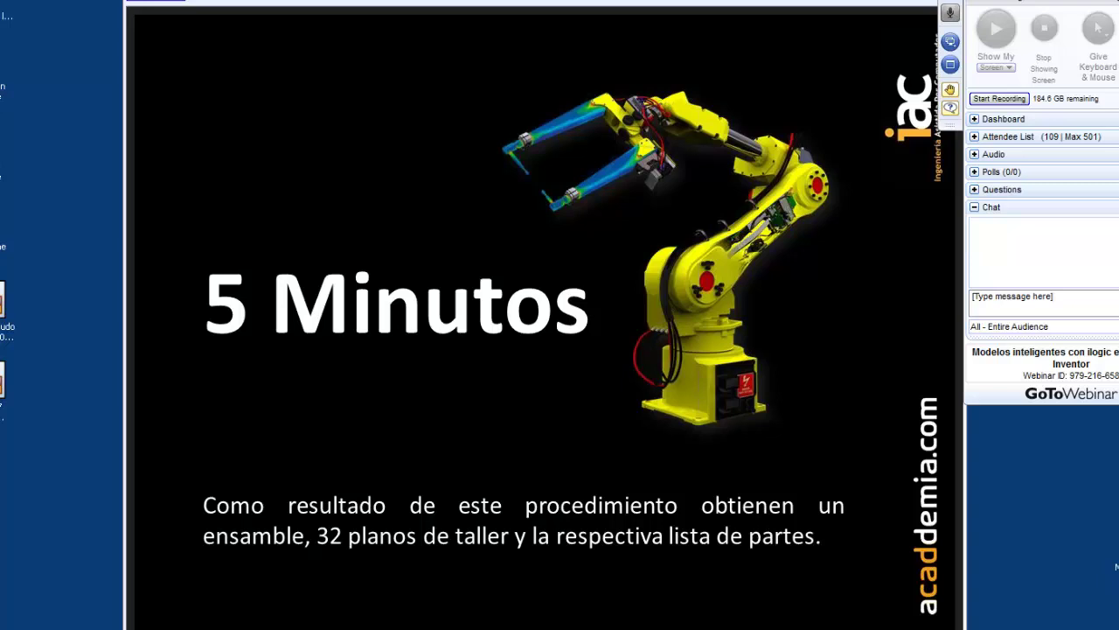
key(Right)
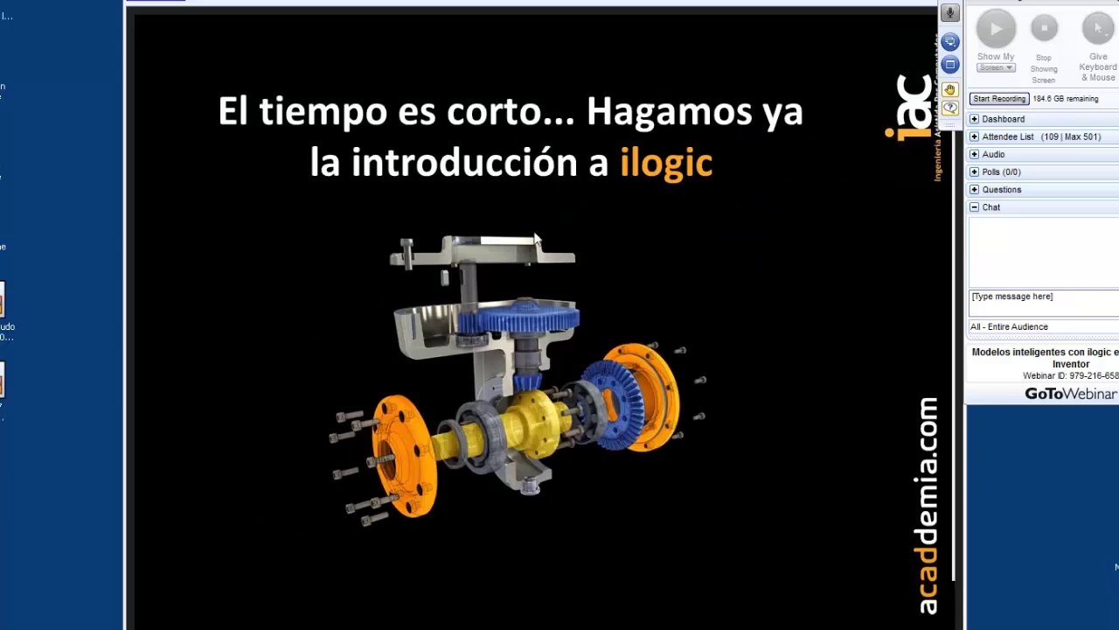
key(Escape)
click(354, 615)
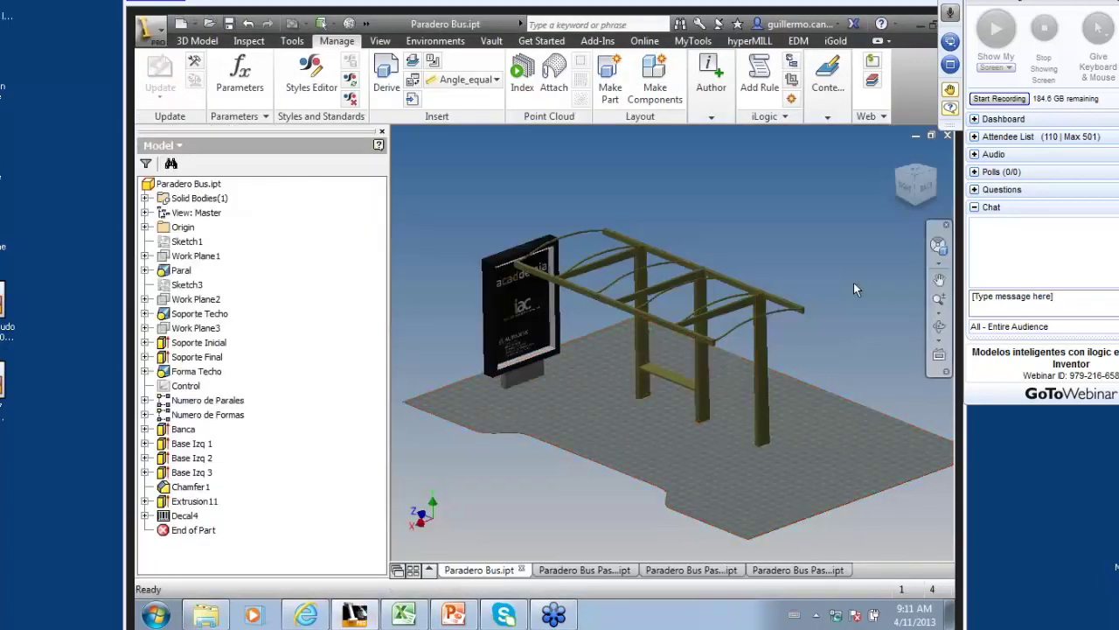
- Orbit the bus stop model, then return it to the home isometric view
key(F4)
drag(802, 329, 732, 328)
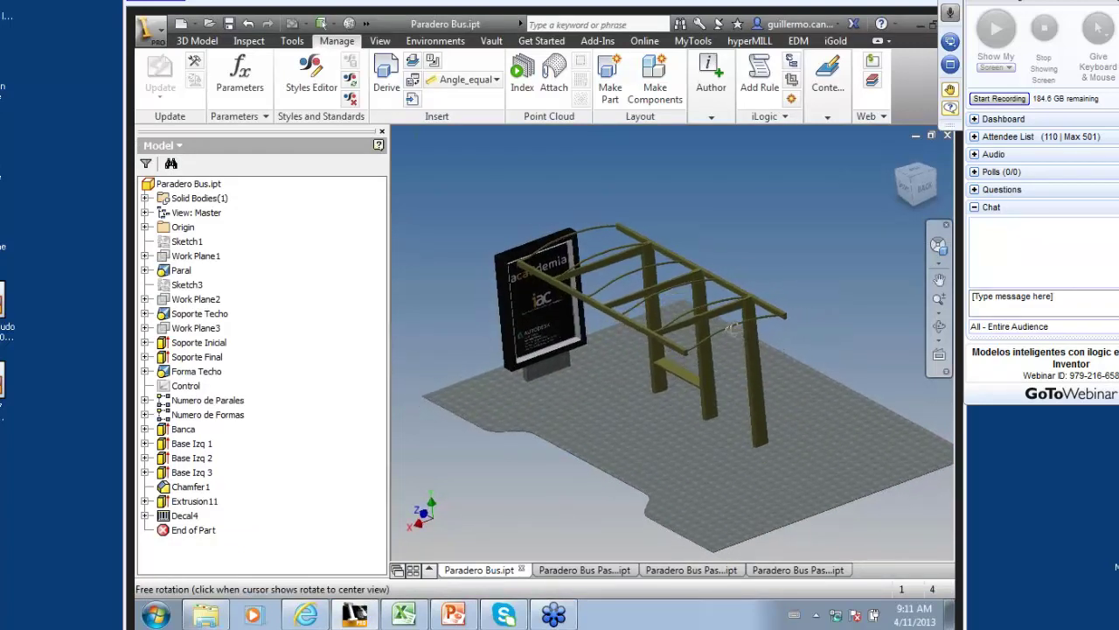
drag(733, 329, 899, 152)
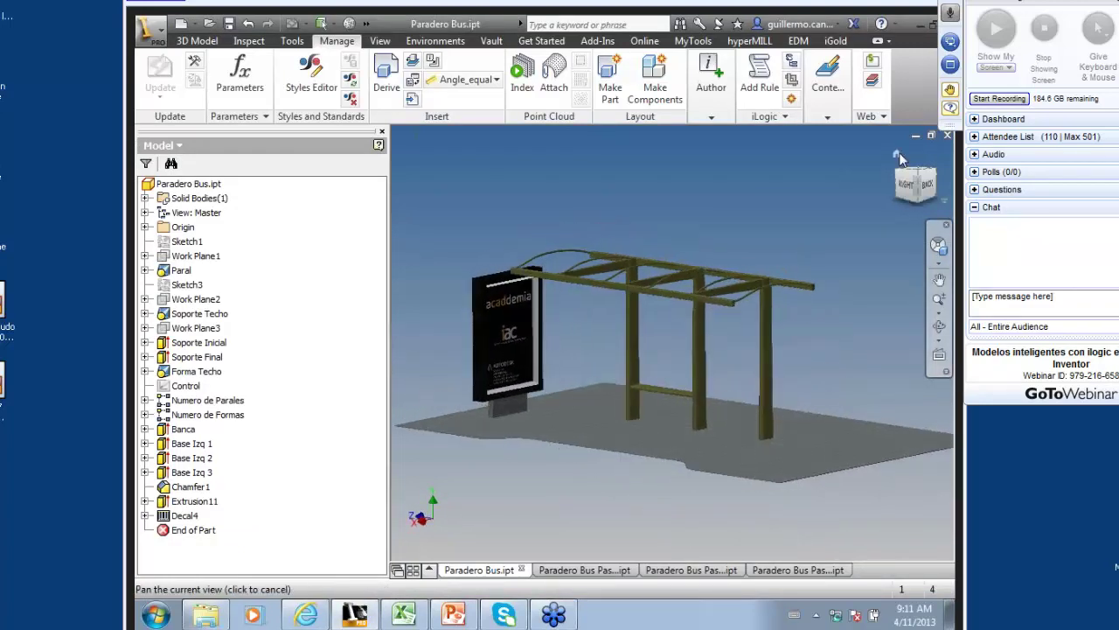
click(897, 154)
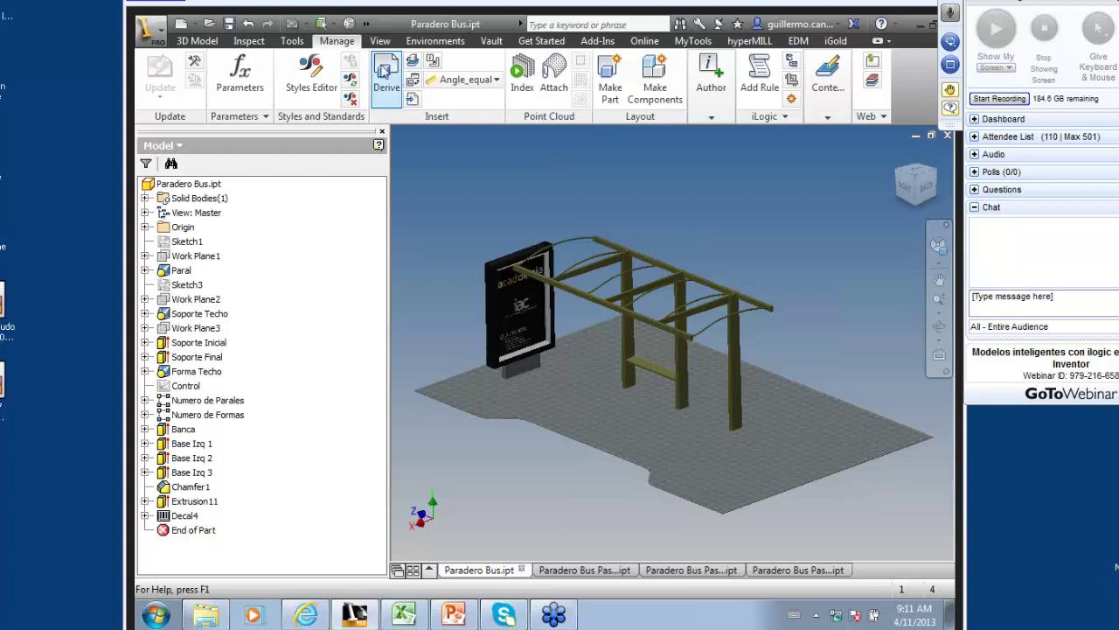
- Show the iLogic Browser with the Model tree docked below it, on the Forms list
click(711, 116)
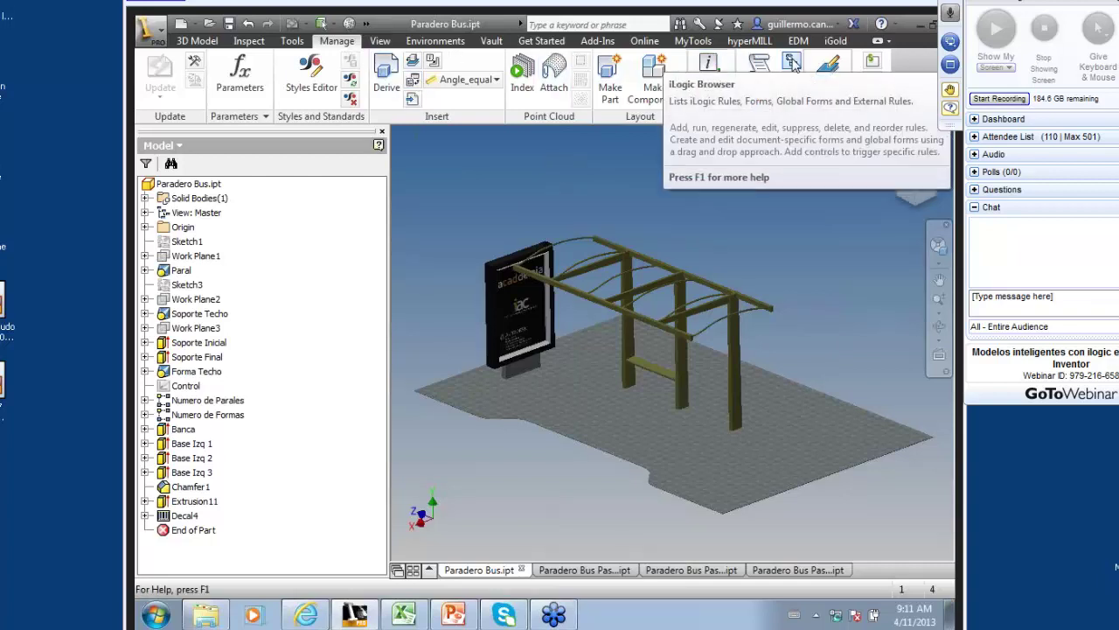
click(792, 63)
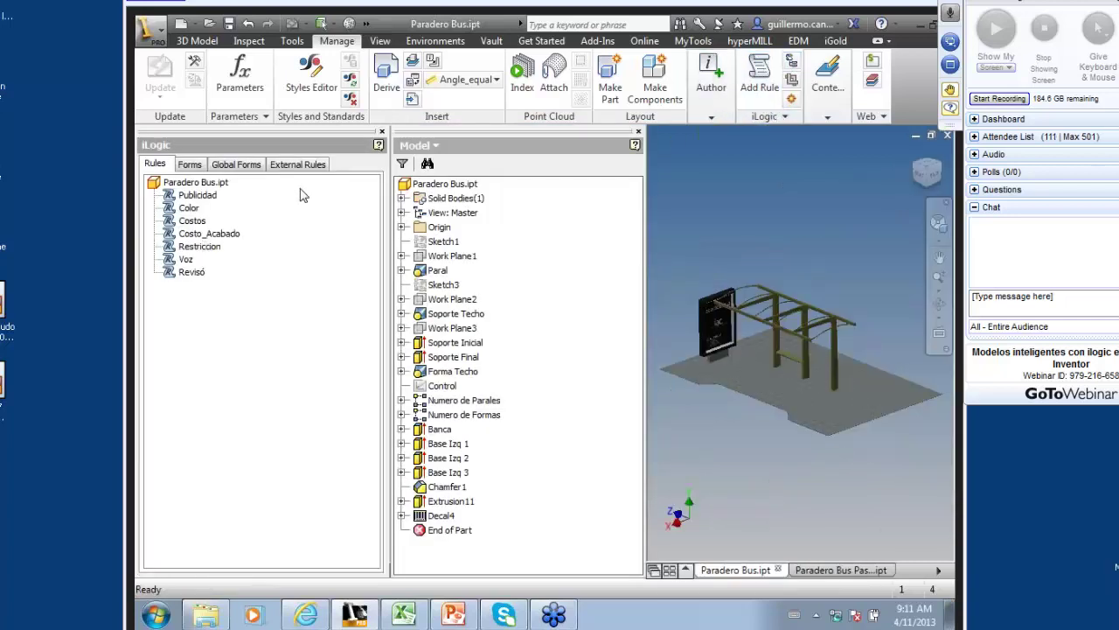
drag(458, 142, 210, 295)
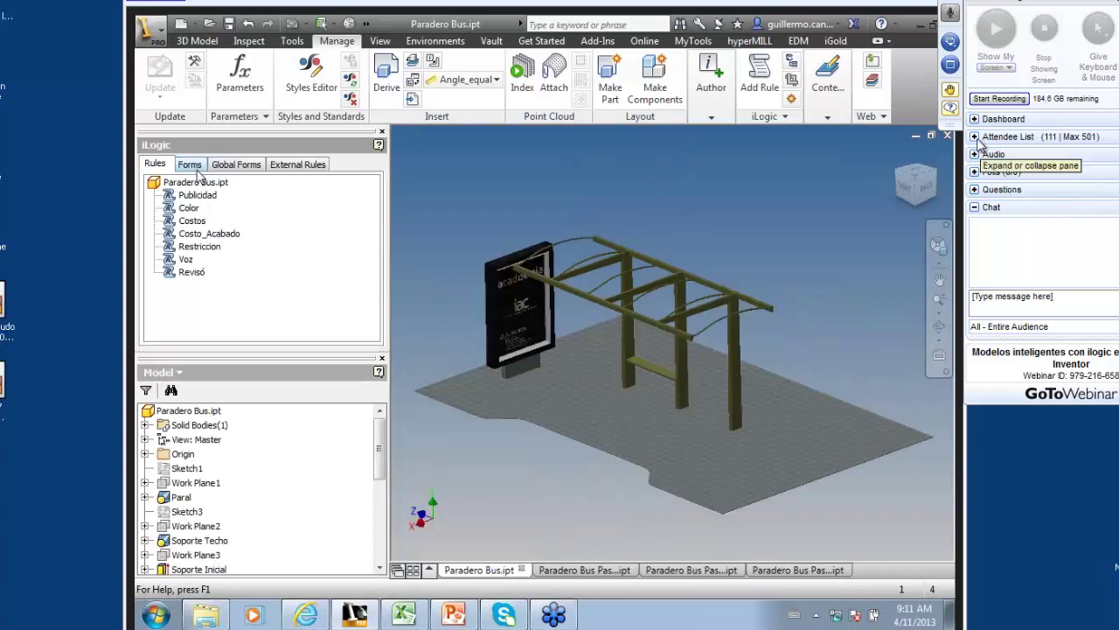
click(190, 166)
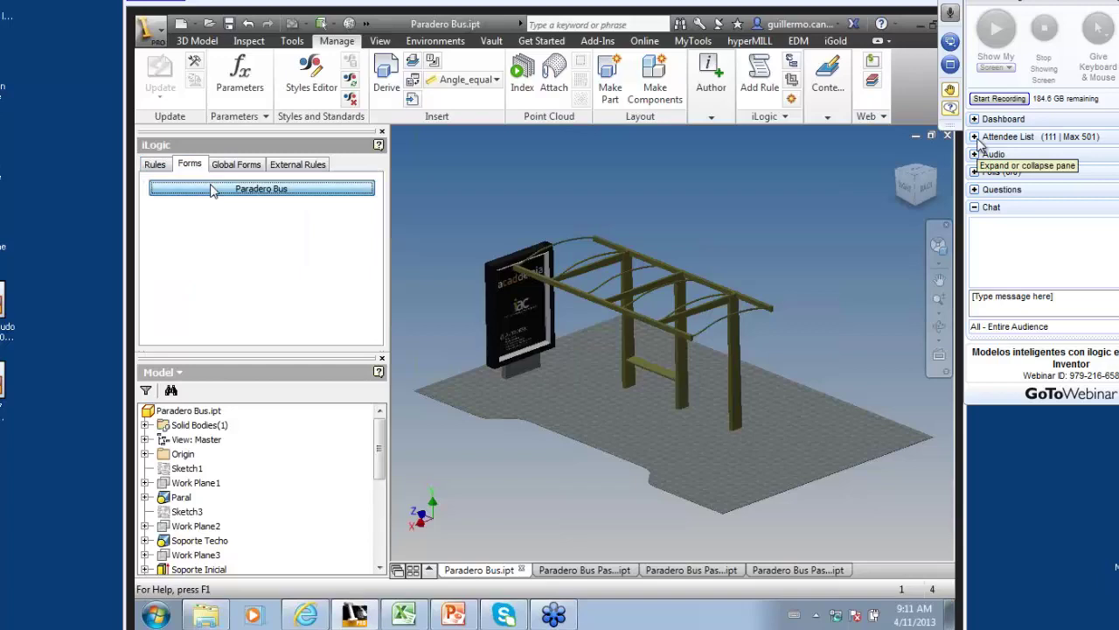
click(976, 139)
- In the Paradero Bus form set NumeroParales to 2, keep Color Verde, and turn off PublicidadIM3
click(210, 191)
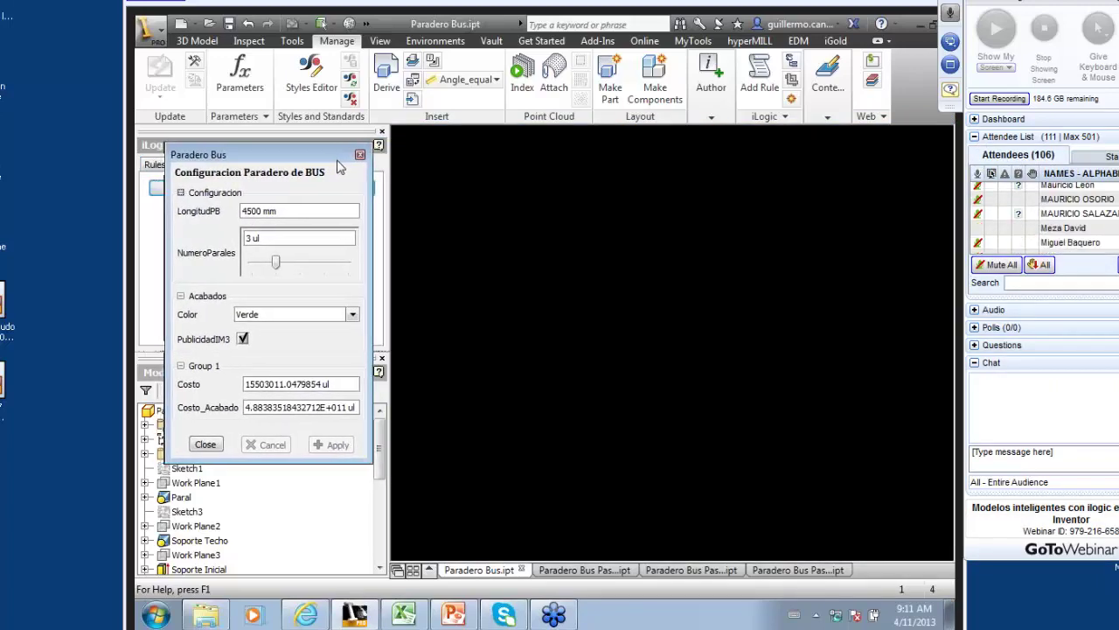
mouse_move(375, 155)
mouse_down()
mouse_move(399, 151)
mouse_move(341, 156)
mouse_up()
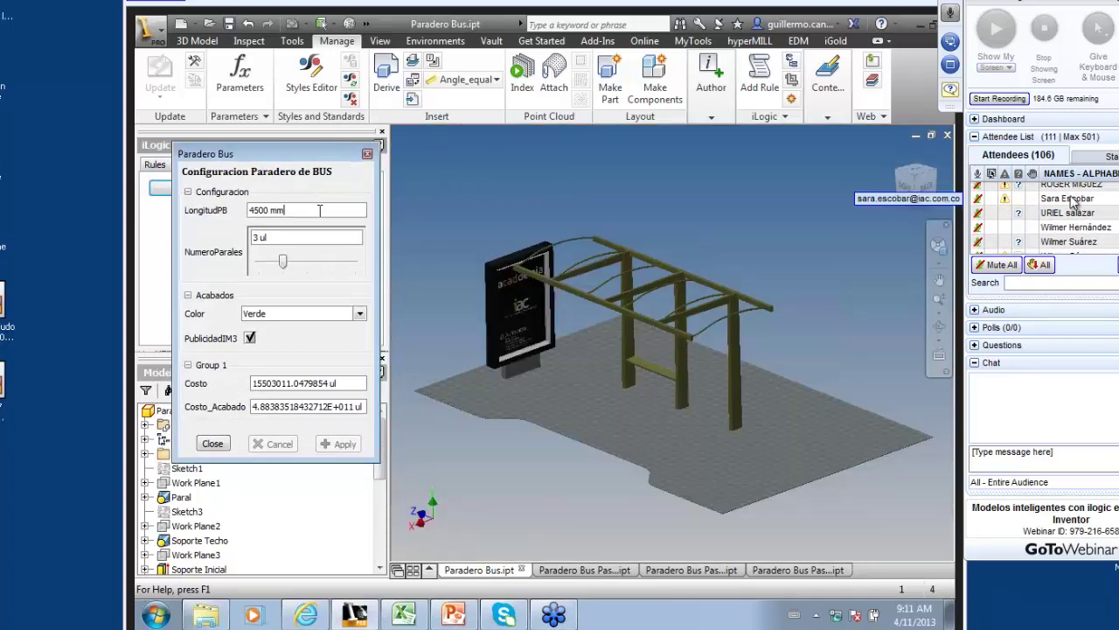
right_click(1075, 200)
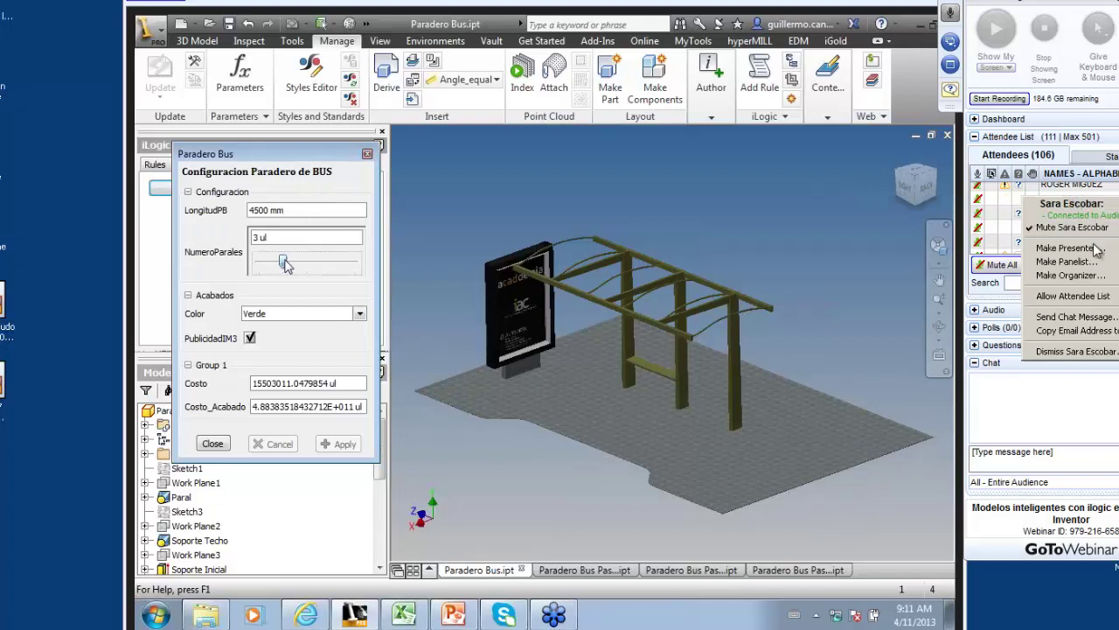
drag(275, 267, 259, 262)
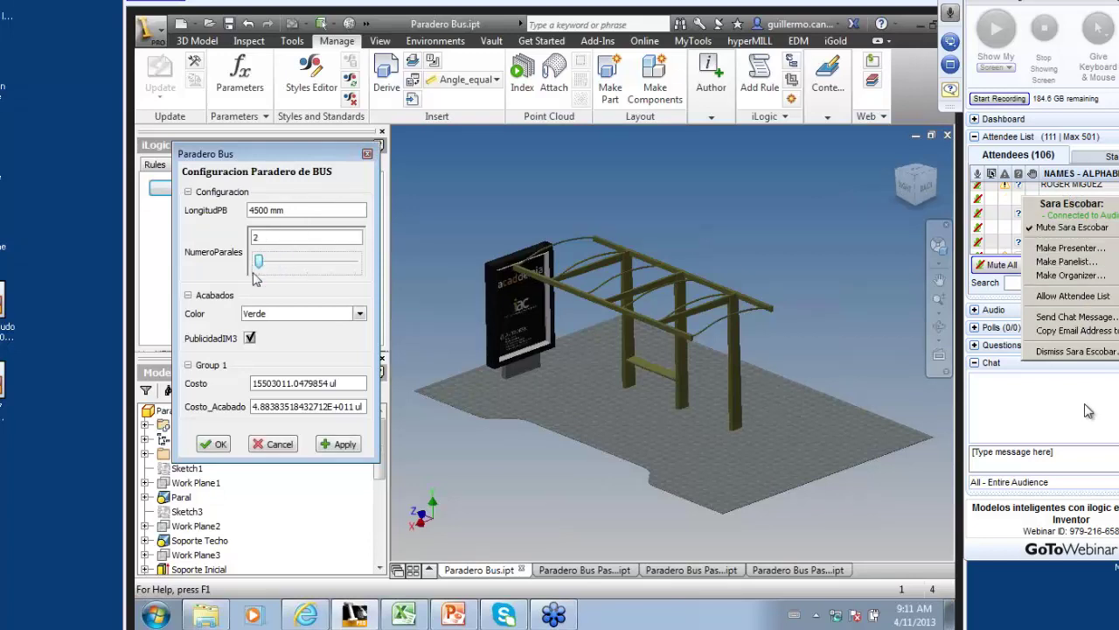
click(1085, 414)
click(276, 315)
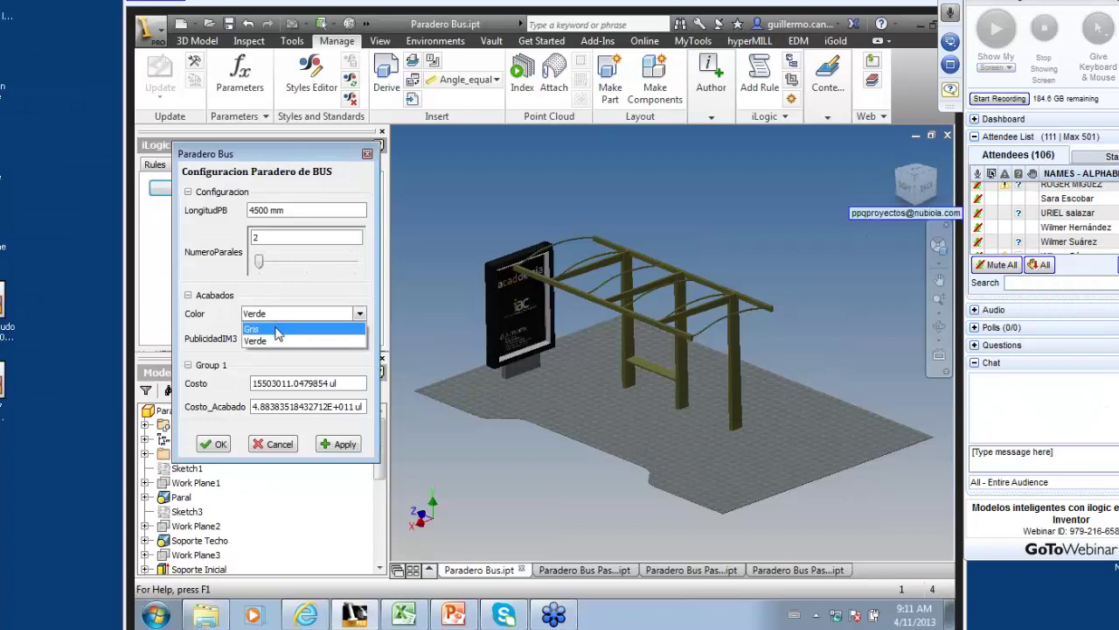
click(276, 315)
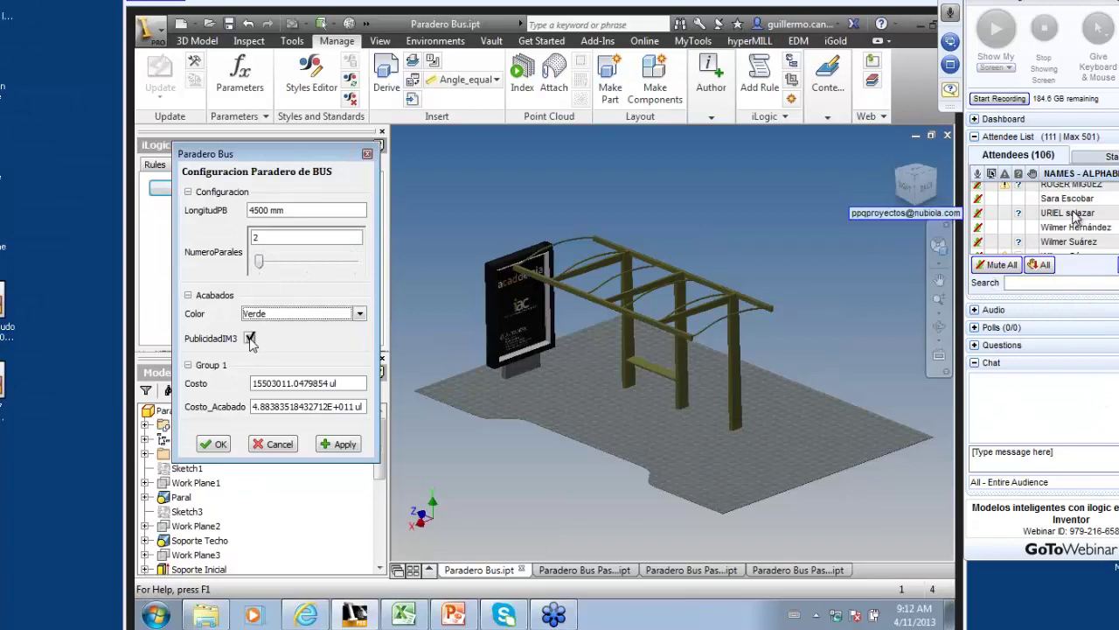
click(251, 338)
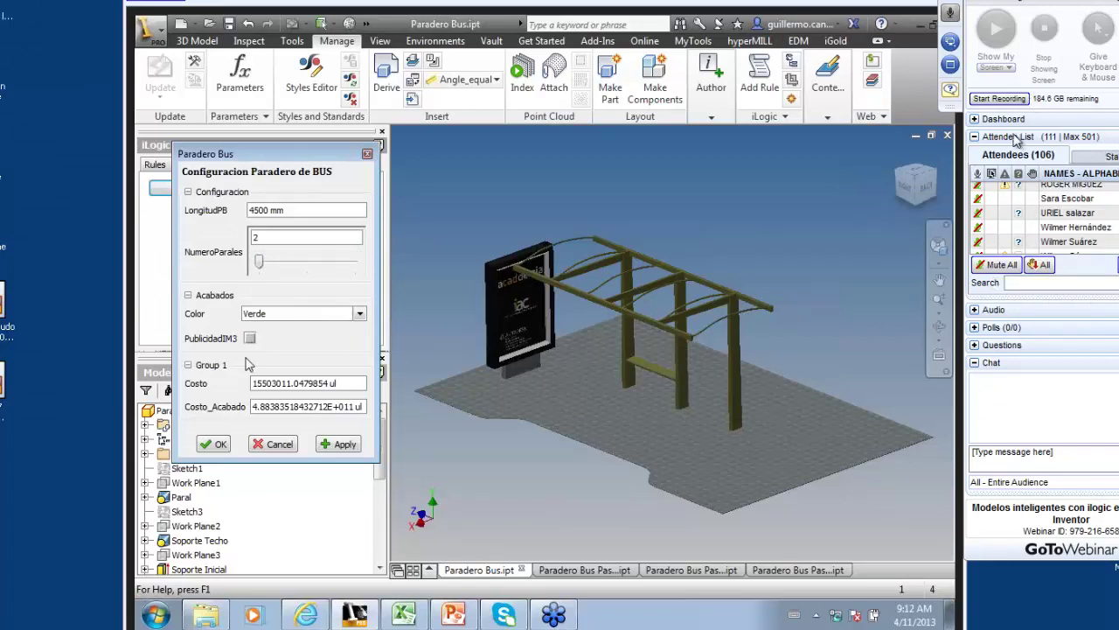
click(976, 136)
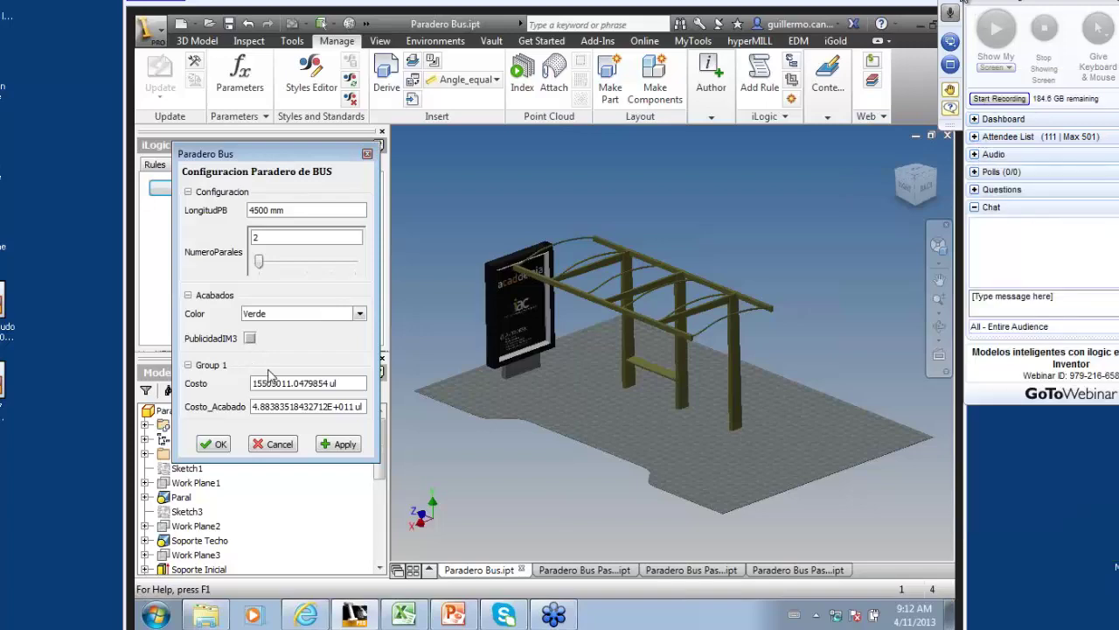
click(970, 9)
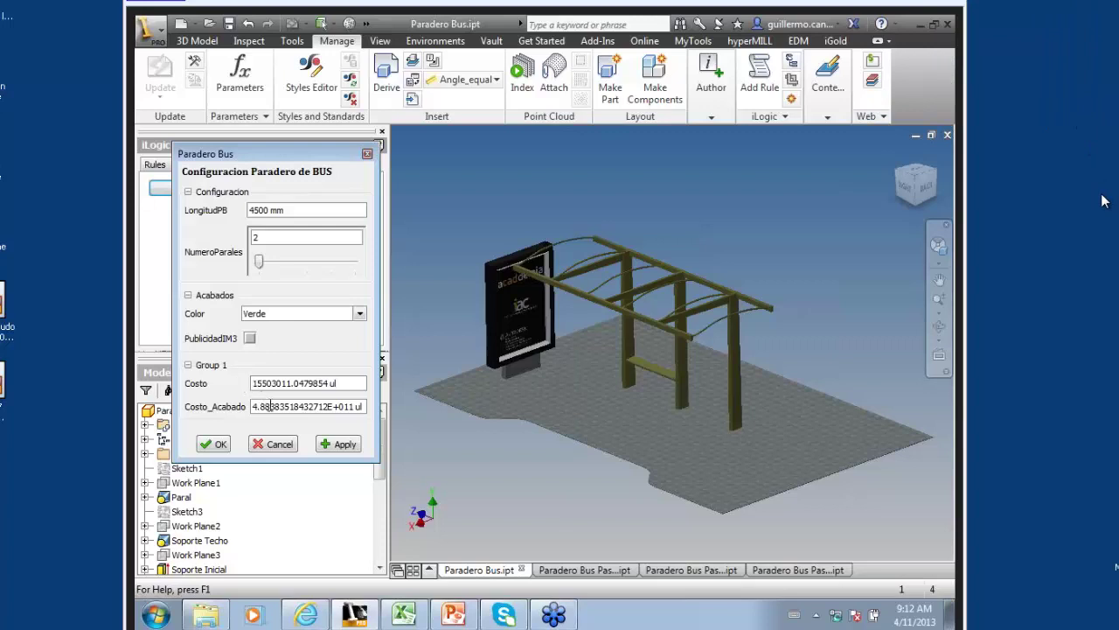
- Apply the settings, confirm overwriting CostoPB.xlsx, and close the Paradero Bus form
click(341, 443)
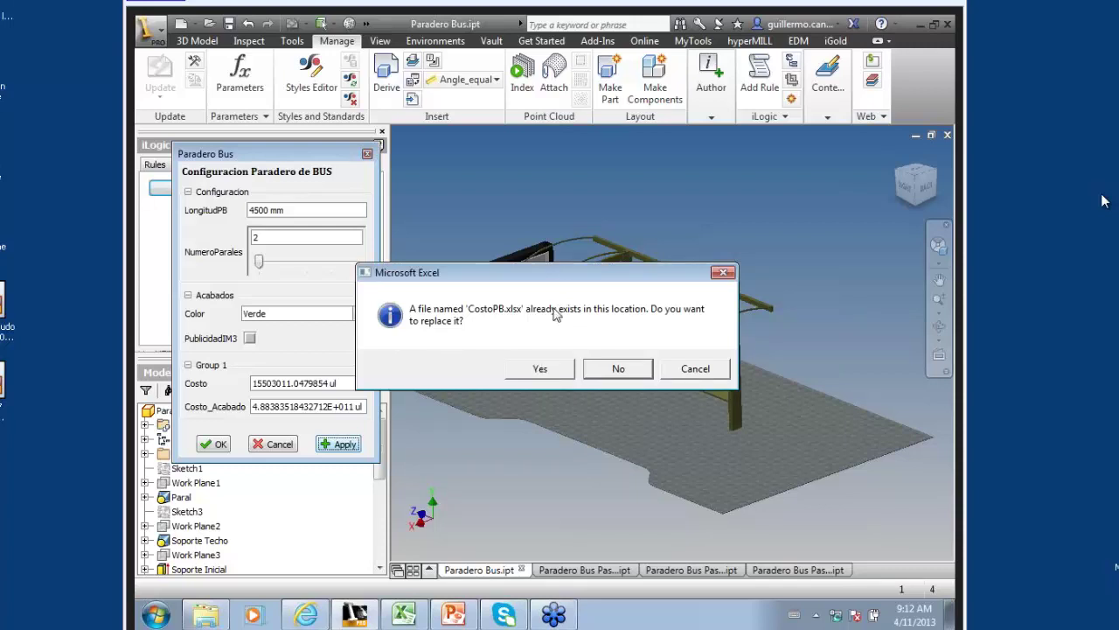
click(544, 365)
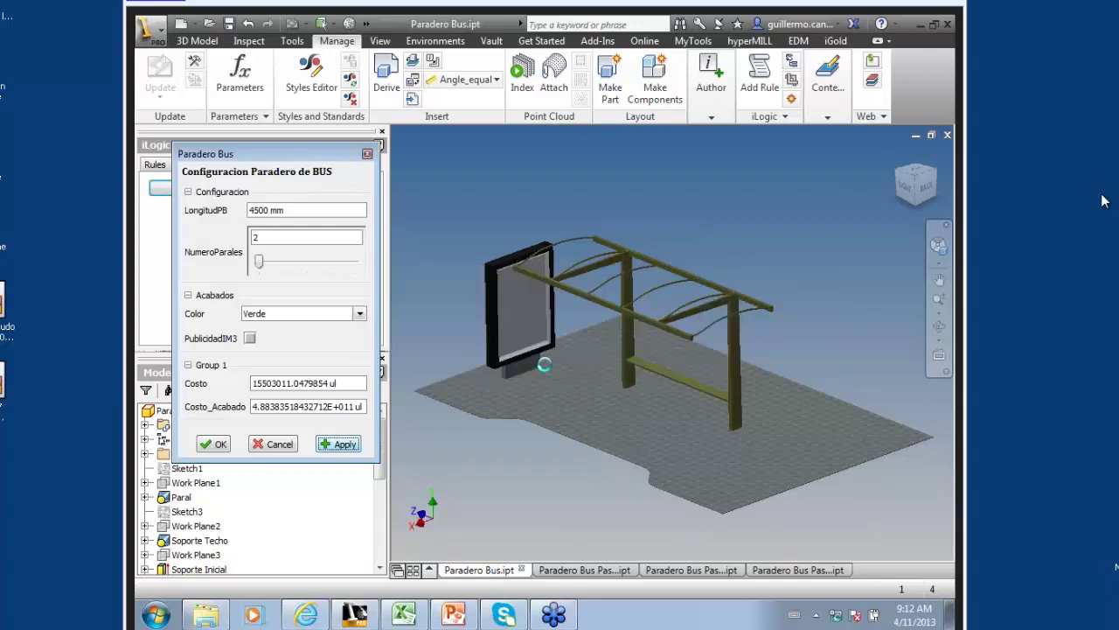
click(590, 373)
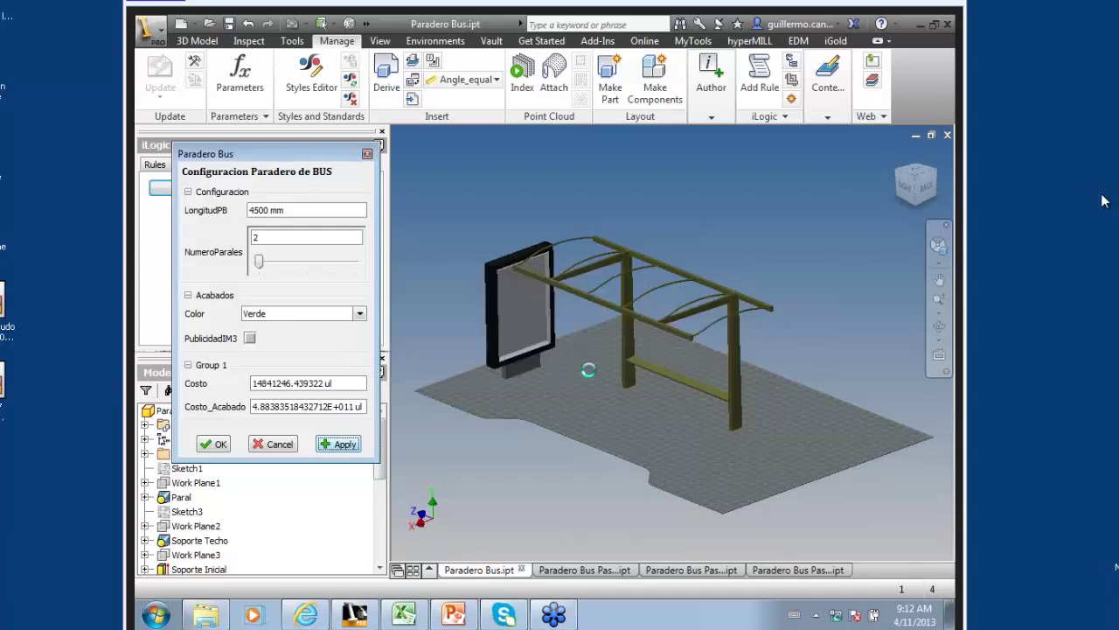
click(491, 363)
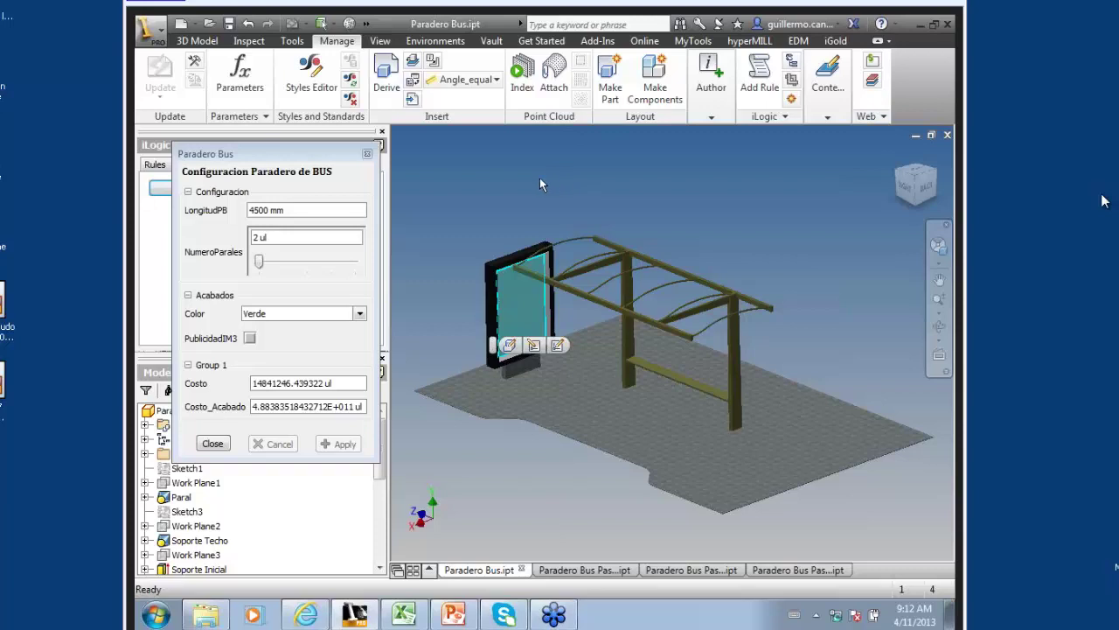
drag(337, 163, 392, 163)
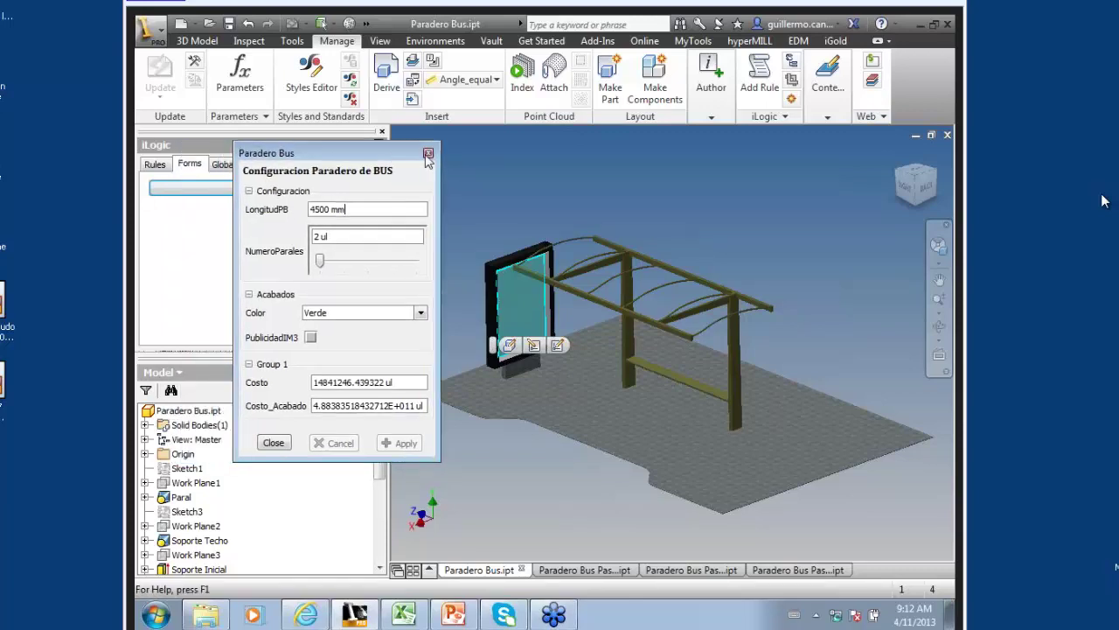
click(423, 153)
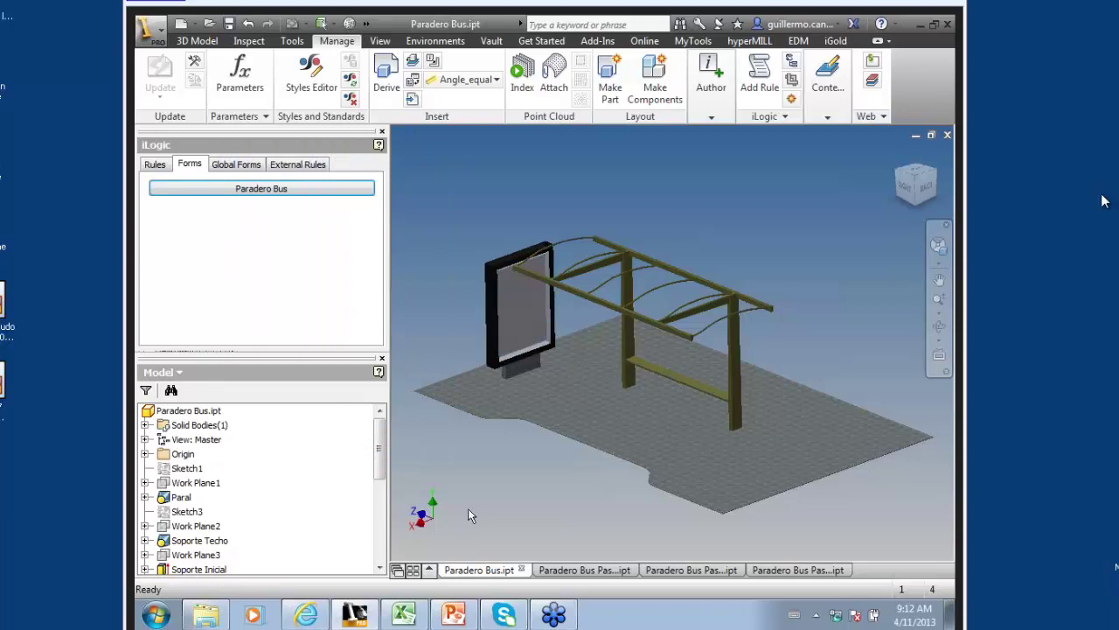
- Switch to the Paradero Bus Paso 1 part and delete its Publicidad iLogic rule
click(578, 570)
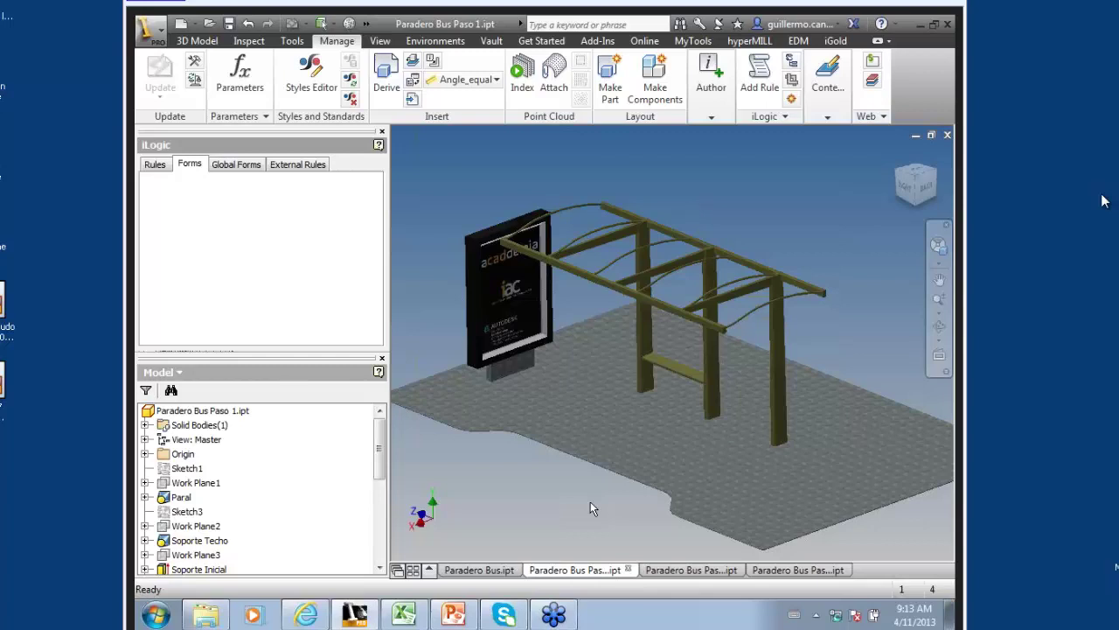
click(154, 166)
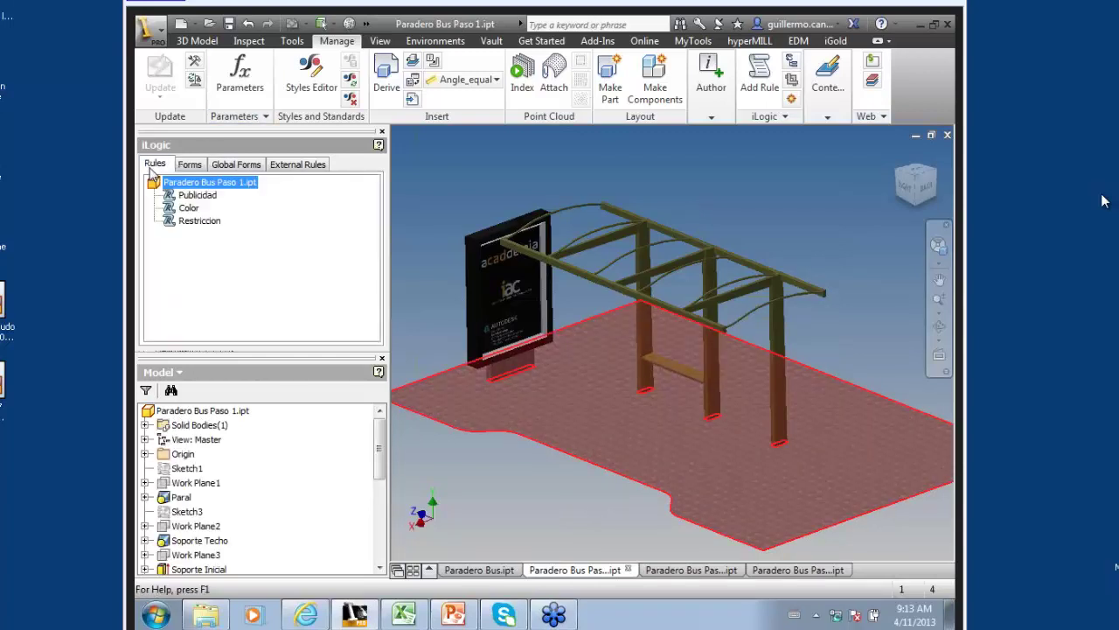
click(313, 276)
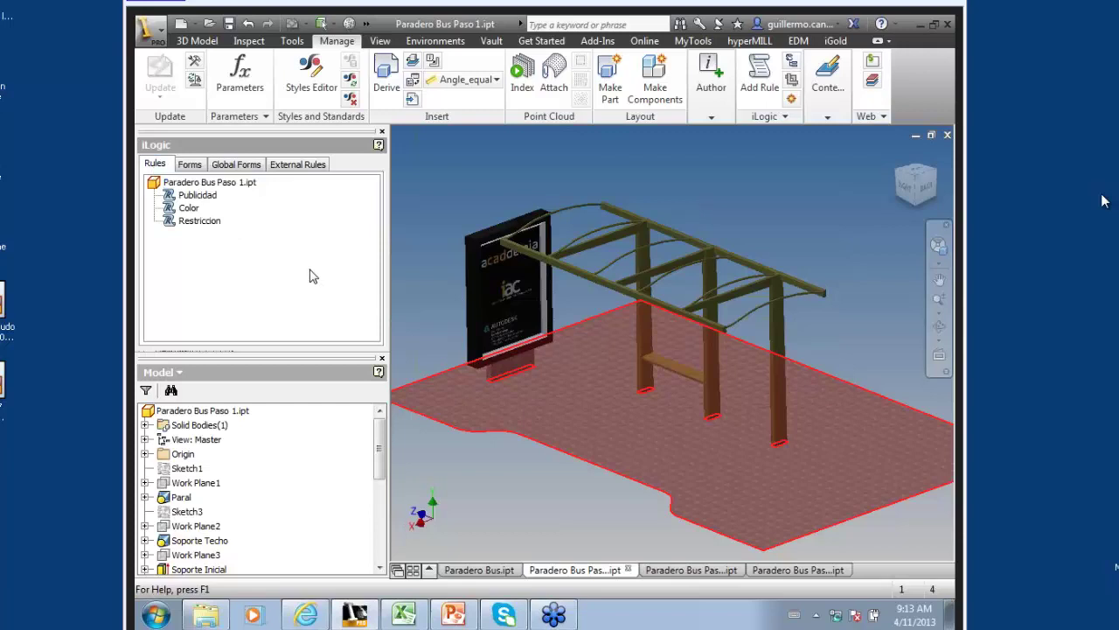
click(204, 197)
key(Delete)
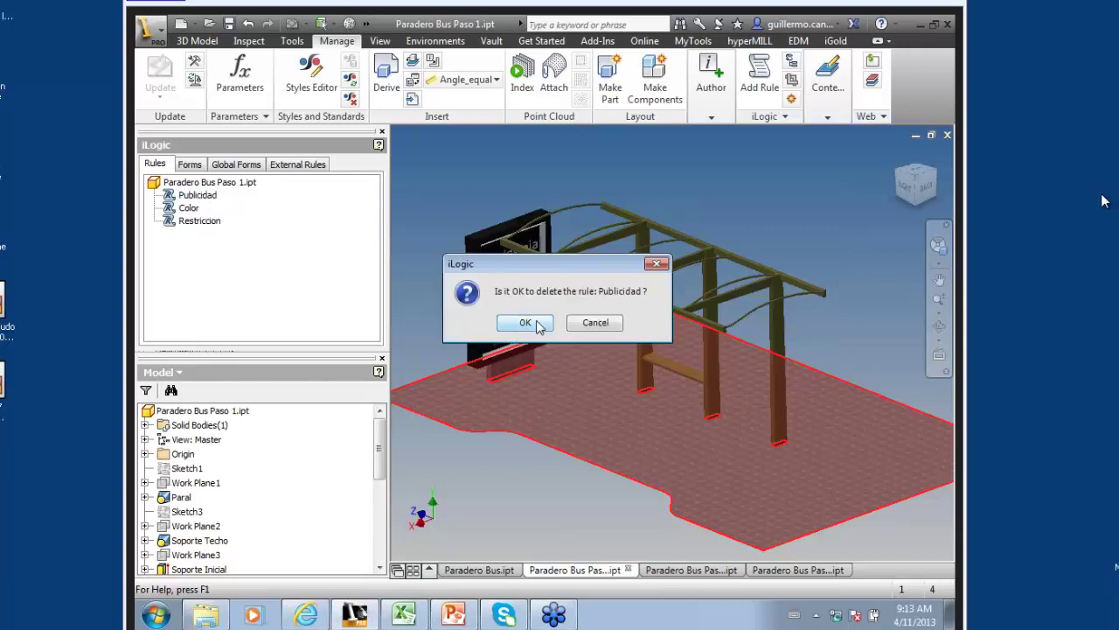
click(524, 322)
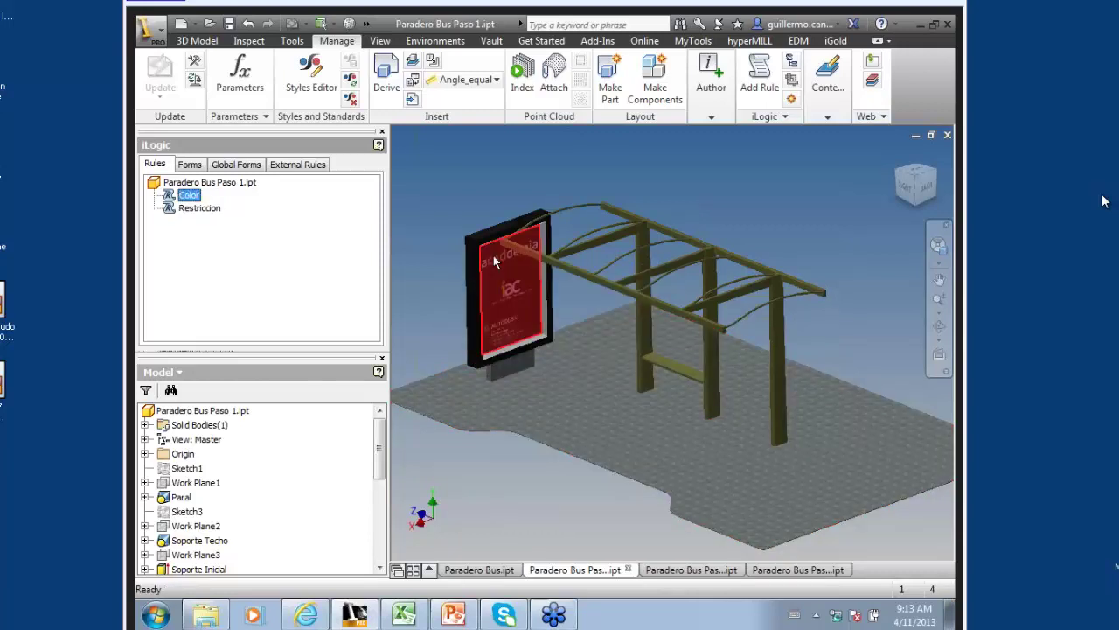
click(260, 76)
- Delete the old Publicidad user parameter from the Parameters table
click(357, 373)
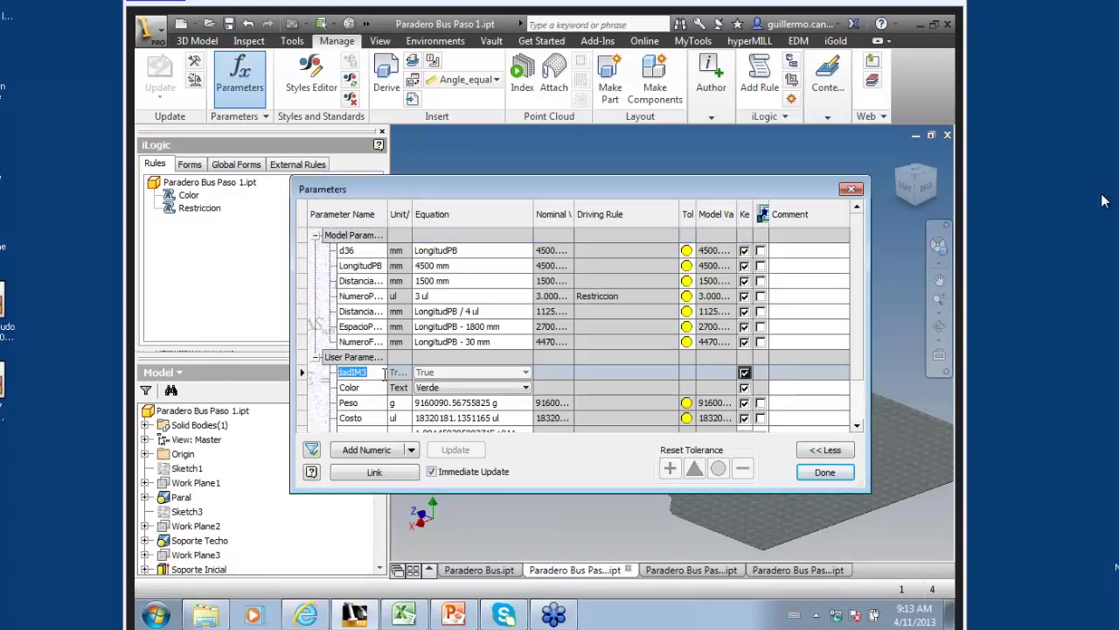
click(392, 375)
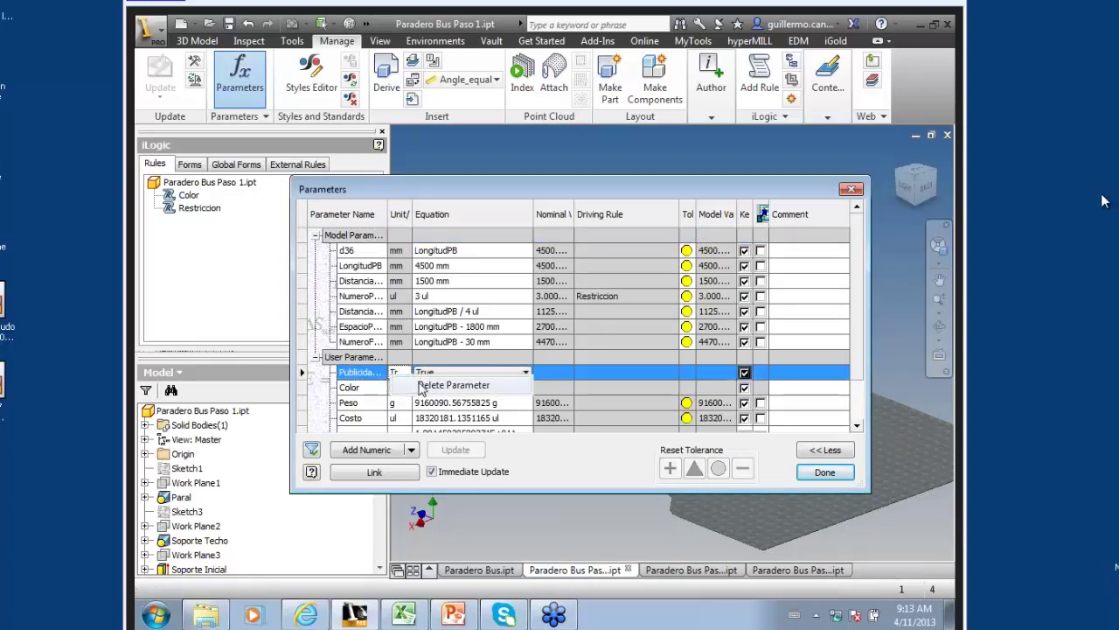
click(451, 385)
- Add a True/False user parameter named pUBLICIDAD set to True and close the table
click(411, 451)
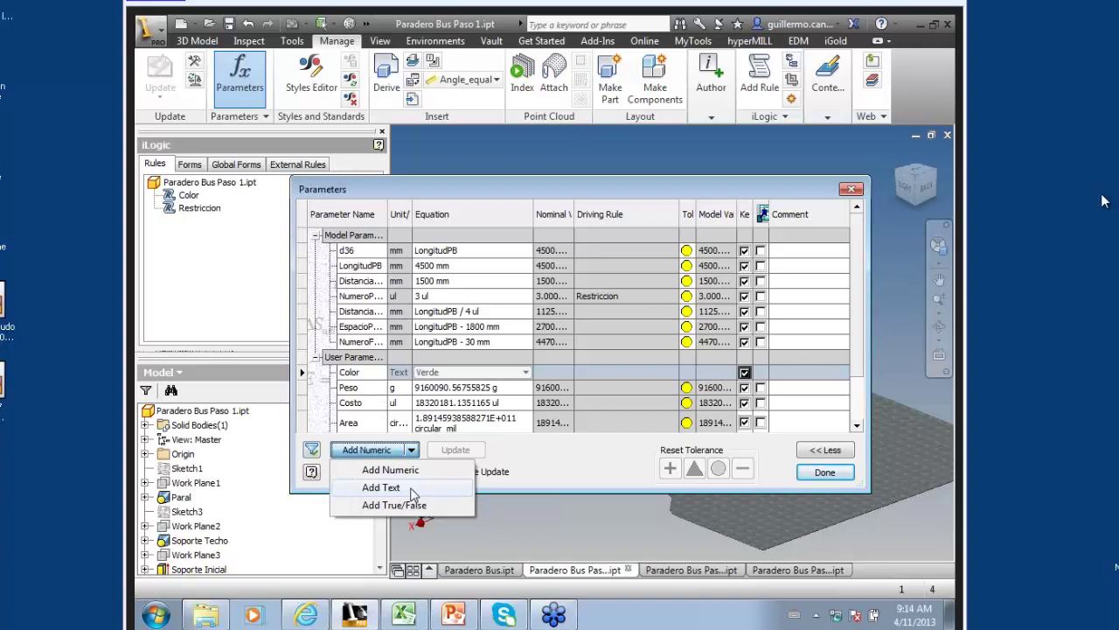
click(411, 508)
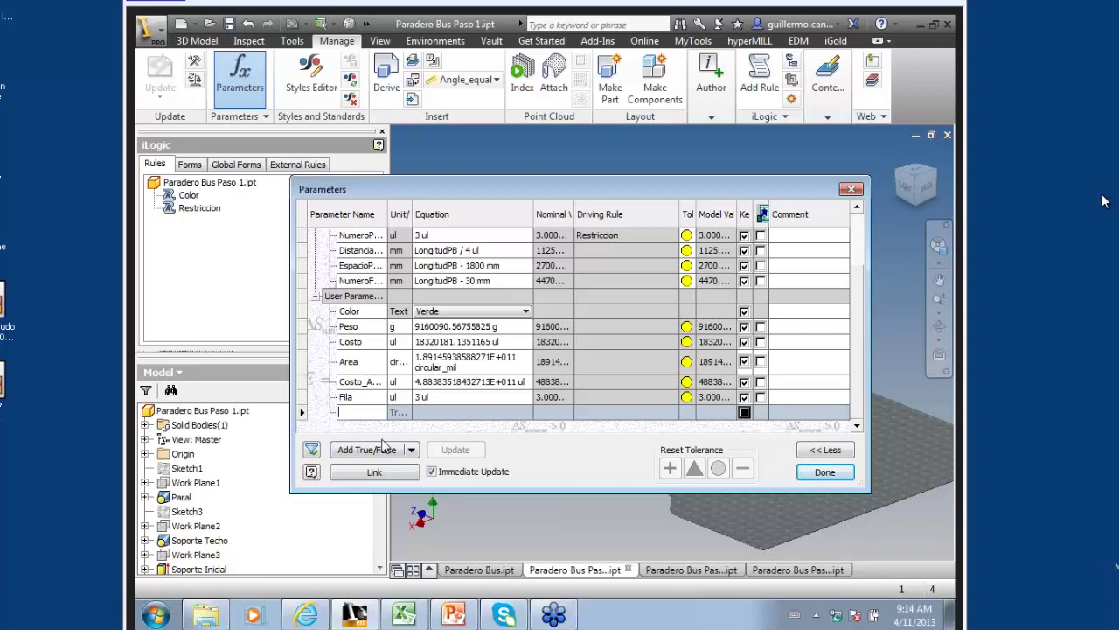
text(p)
text(AD)
key(Return)
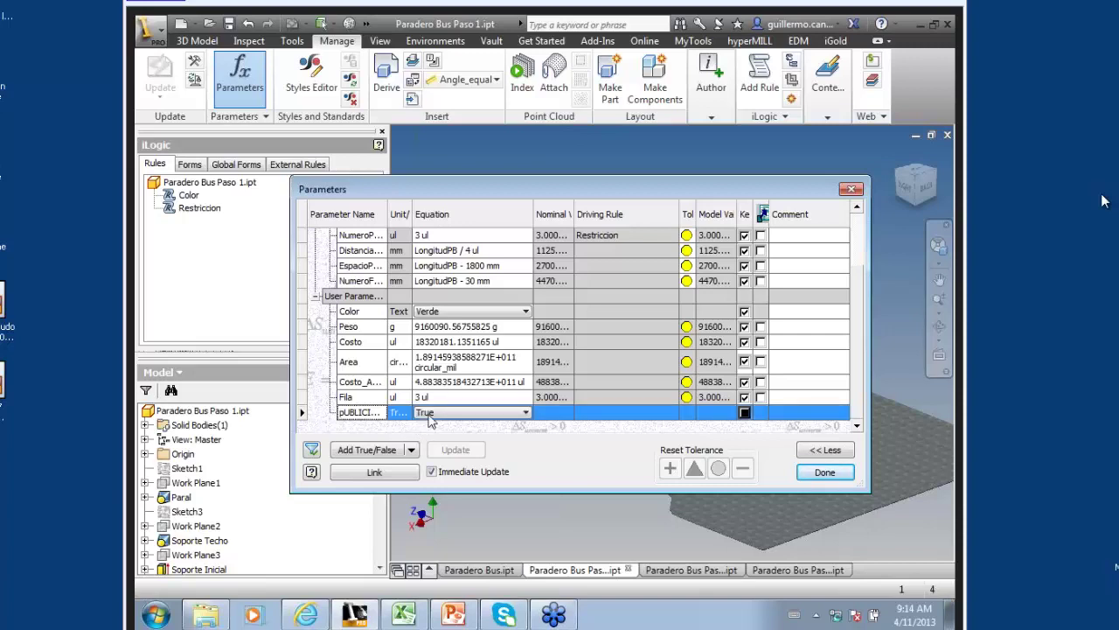
click(426, 412)
click(430, 419)
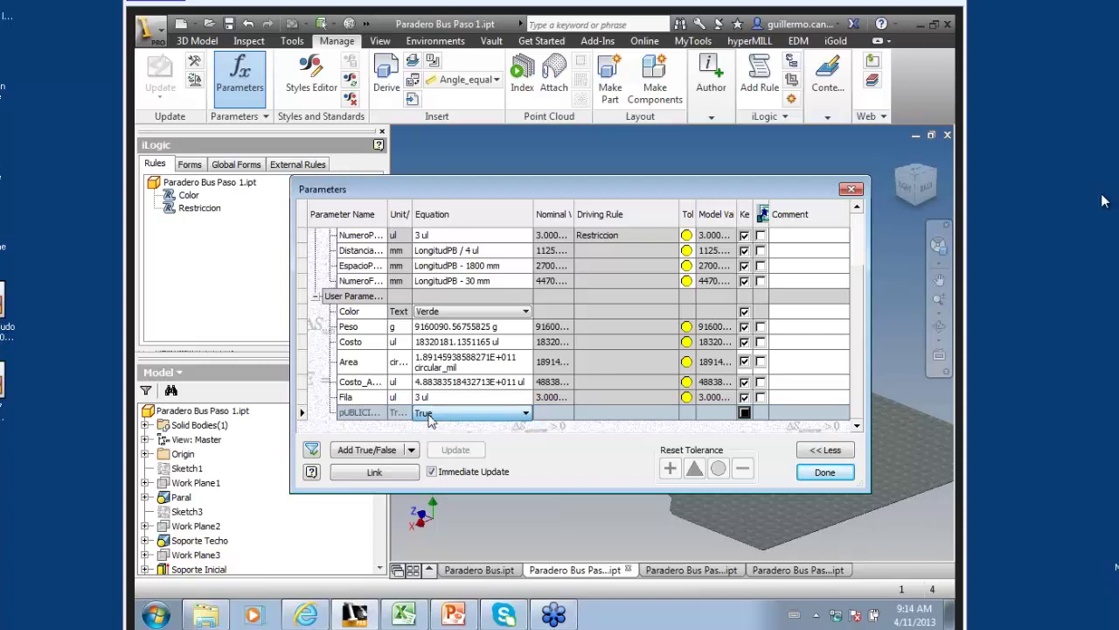
click(430, 420)
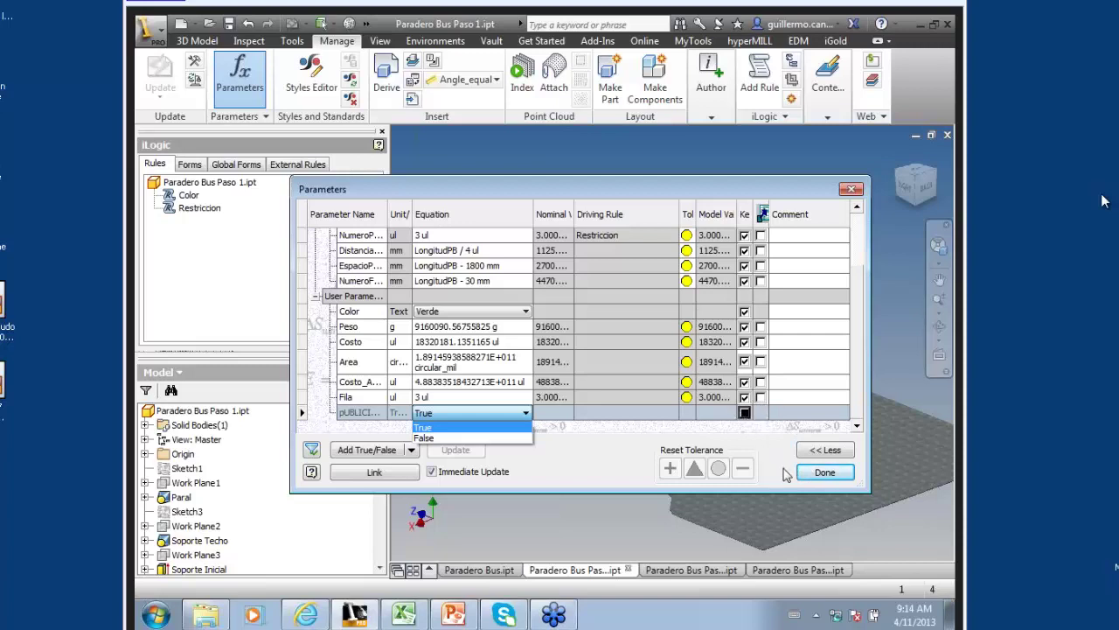
click(823, 478)
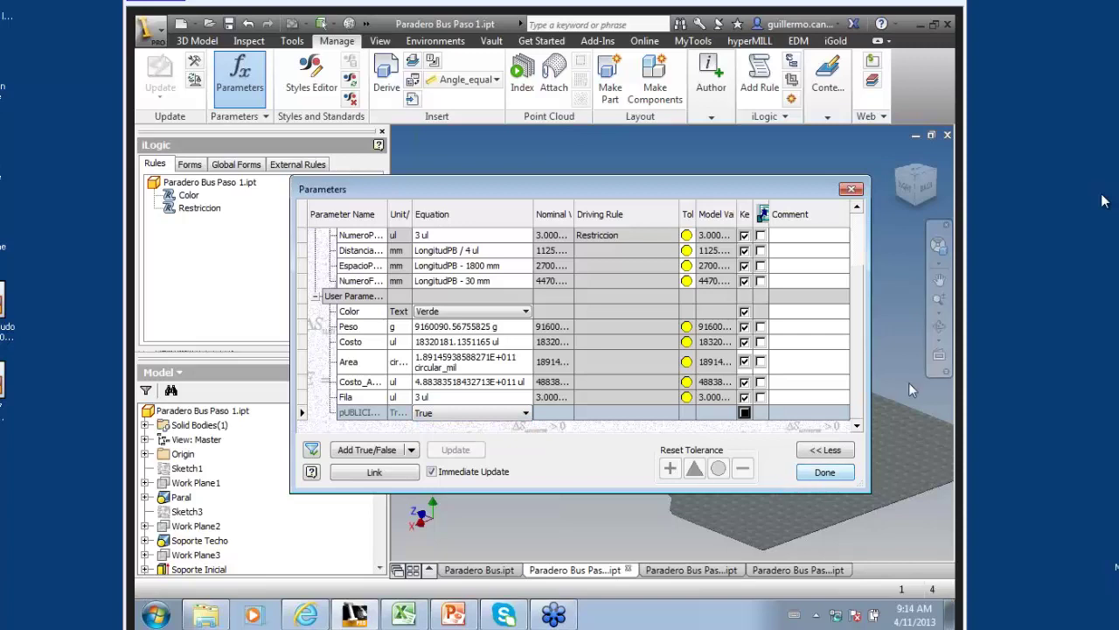
click(812, 474)
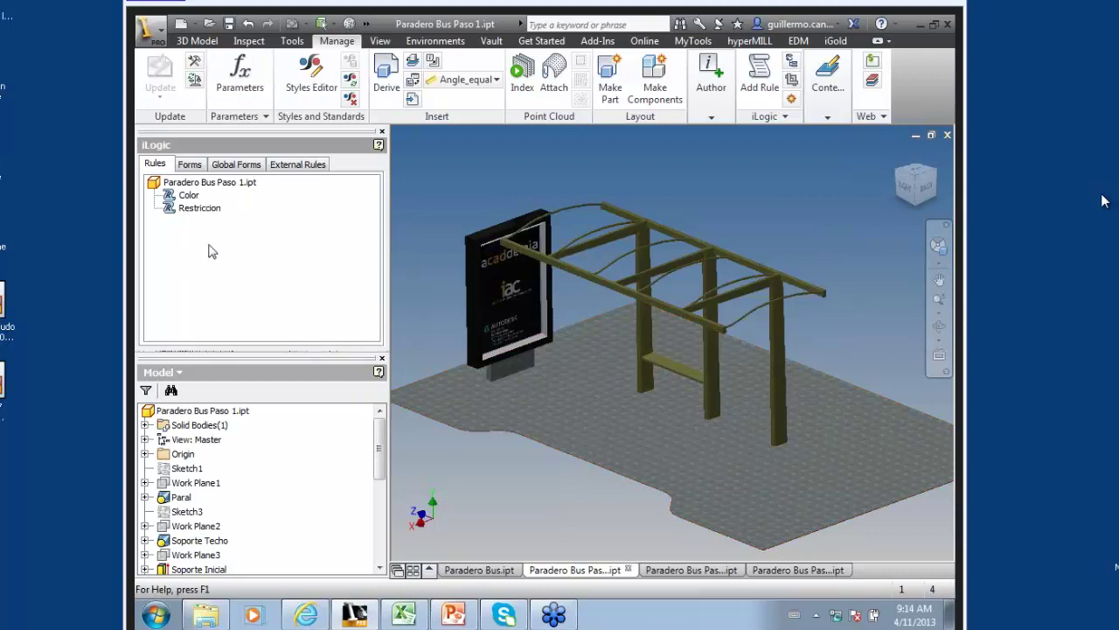
- Add a new iLogic rule named 'Publicidad' from the Rules panel's right-click menu
right_click(215, 245)
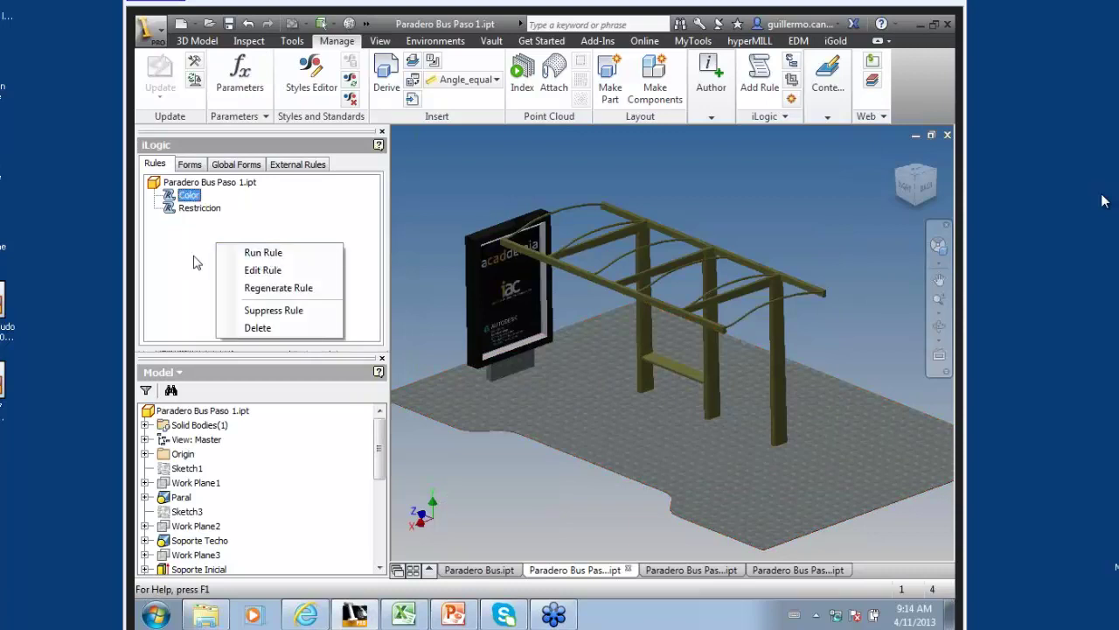
click(196, 262)
right_click(196, 262)
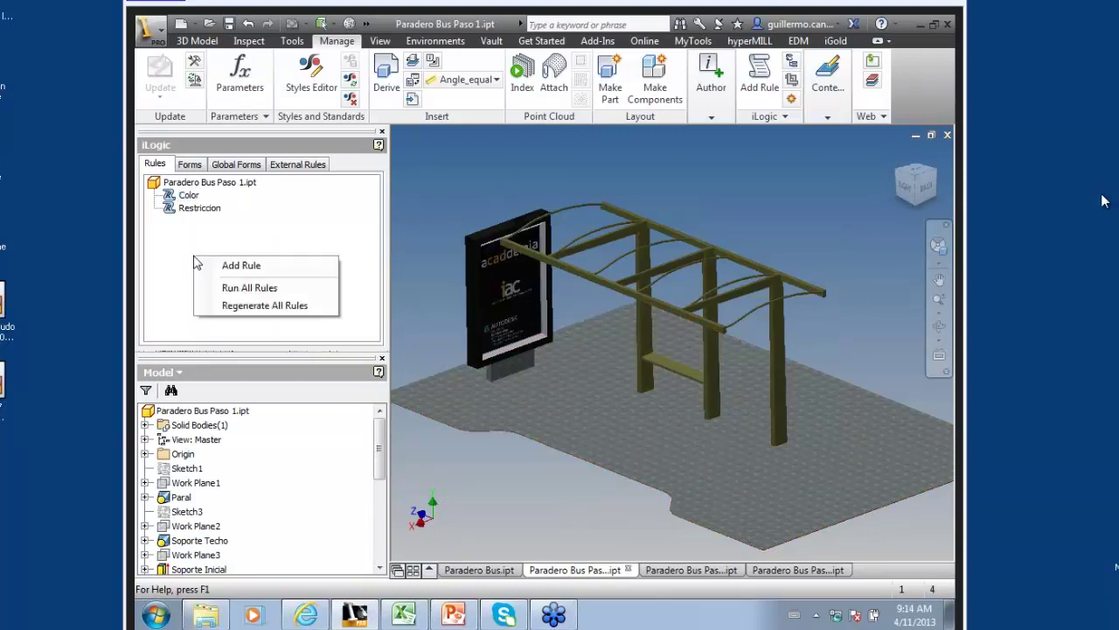
click(224, 272)
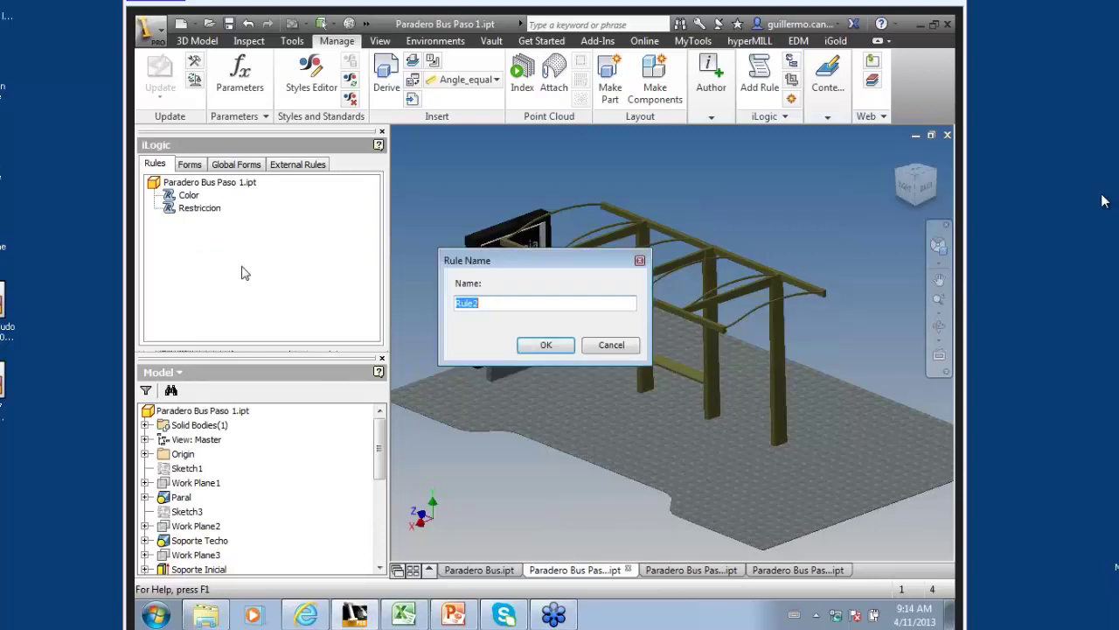
text(pA)
key(BackSpace)
key(BackSpace)
text(ubli)
text(cidad)
click(541, 343)
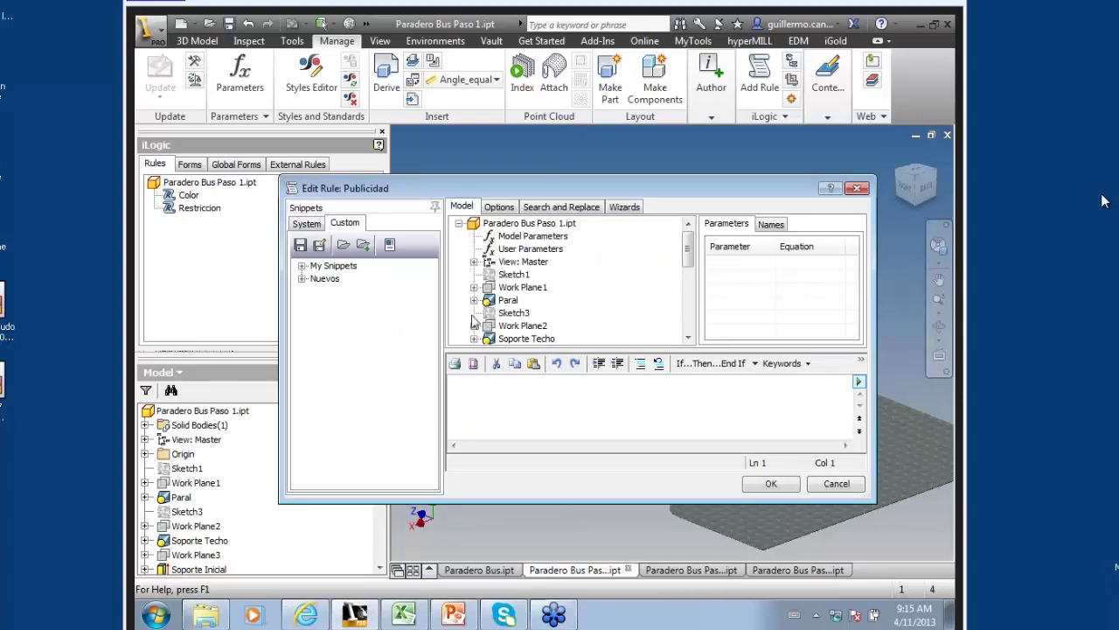
- Browse the System snippet categories Features, Components and iProperties in the Edit Rule dialog
click(306, 224)
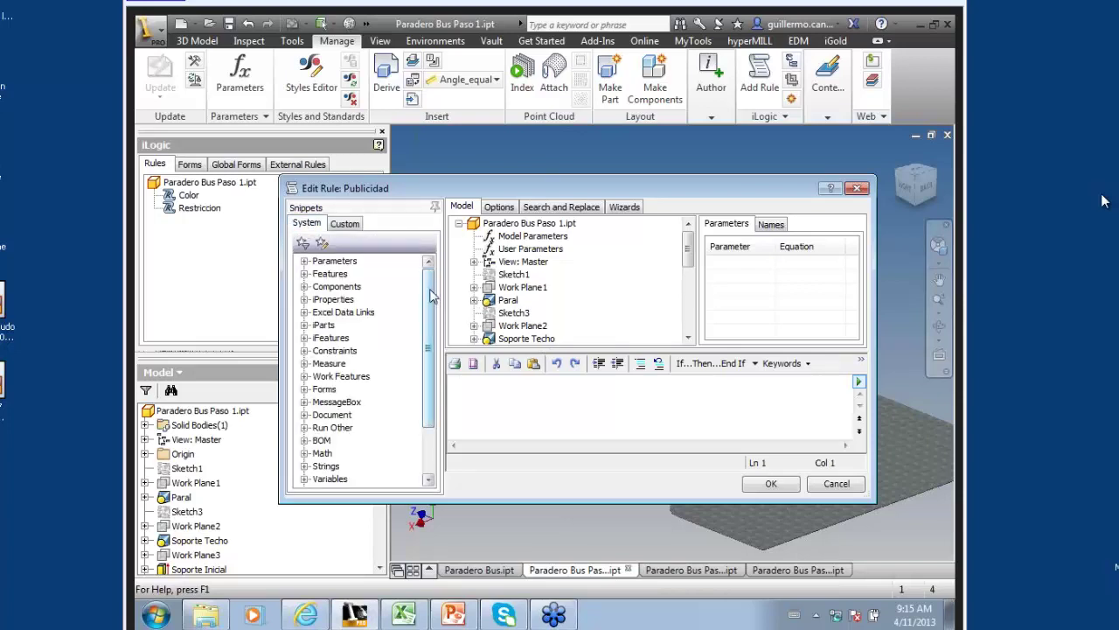
mouse_move(429, 302)
mouse_down()
mouse_move(430, 339)
mouse_move(433, 289)
mouse_move(430, 368)
mouse_move(431, 293)
mouse_up()
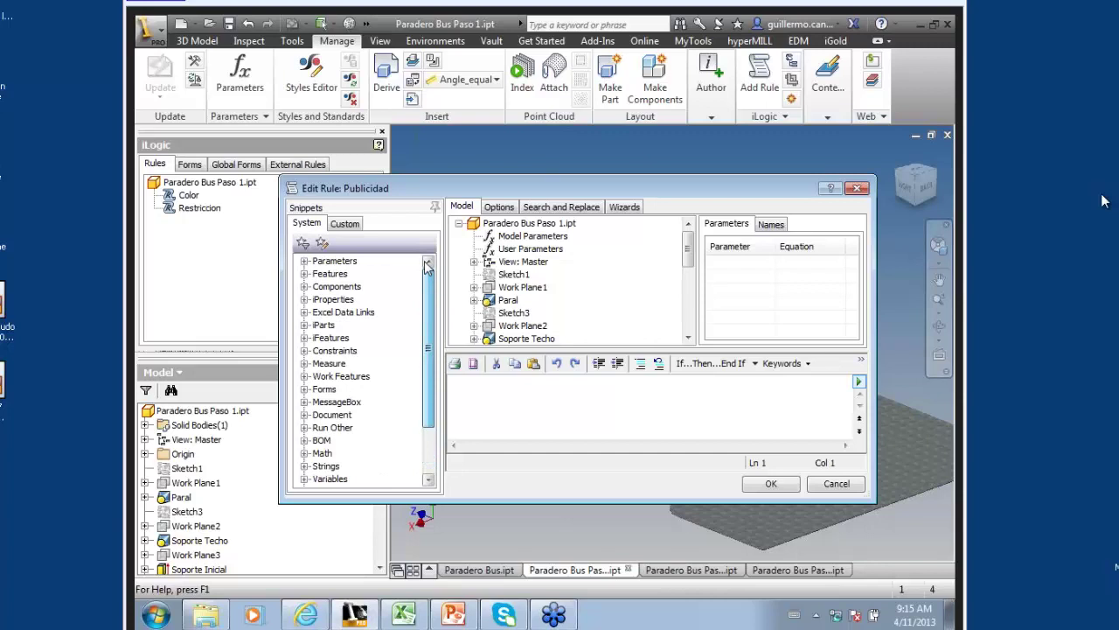
click(305, 274)
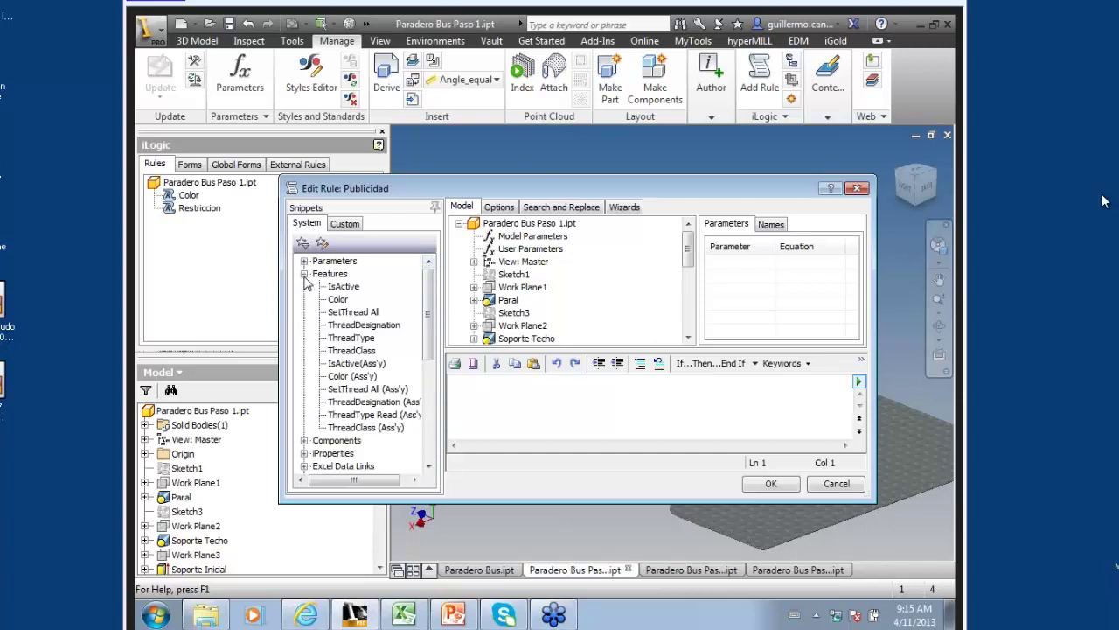
click(304, 274)
click(305, 287)
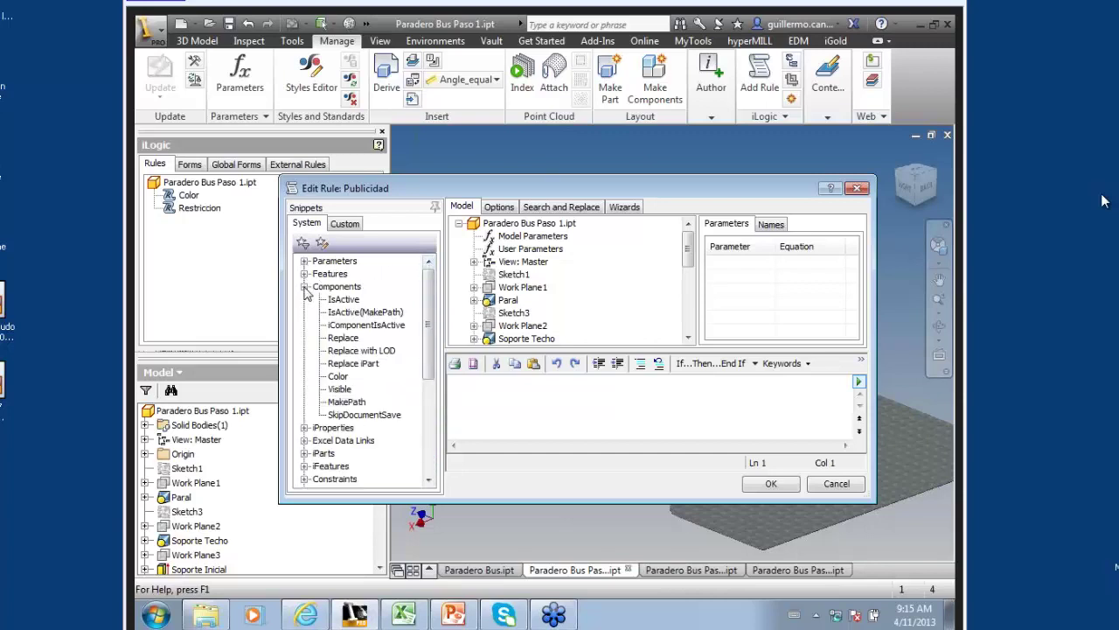
click(304, 287)
click(304, 299)
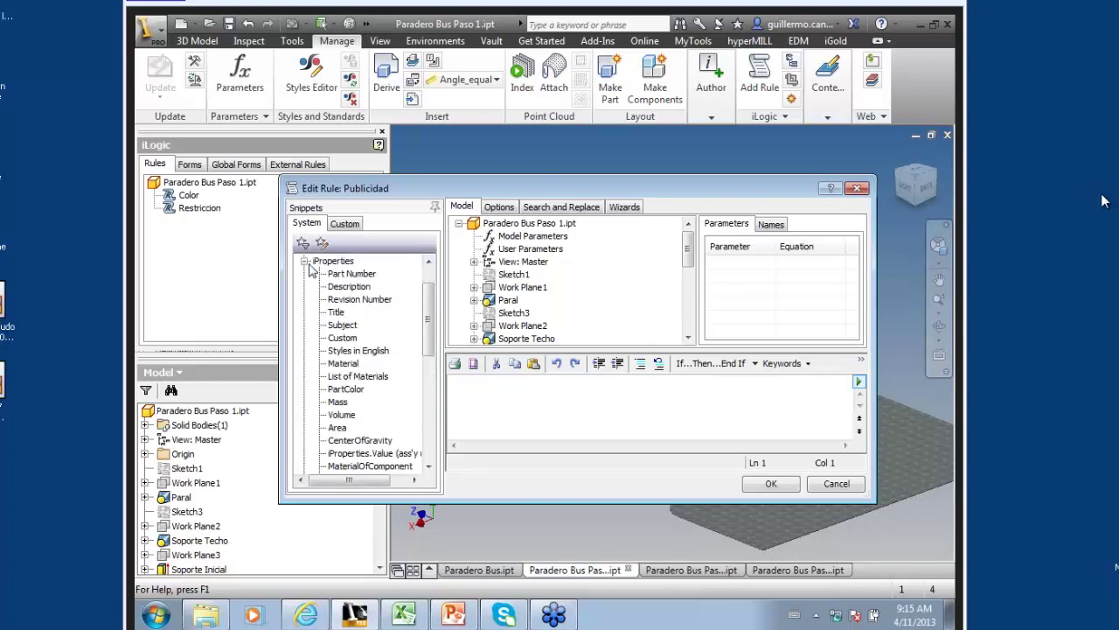
click(304, 261)
- Switch to the Custom snippets and expand My Snippets and the Nuevos group
click(344, 223)
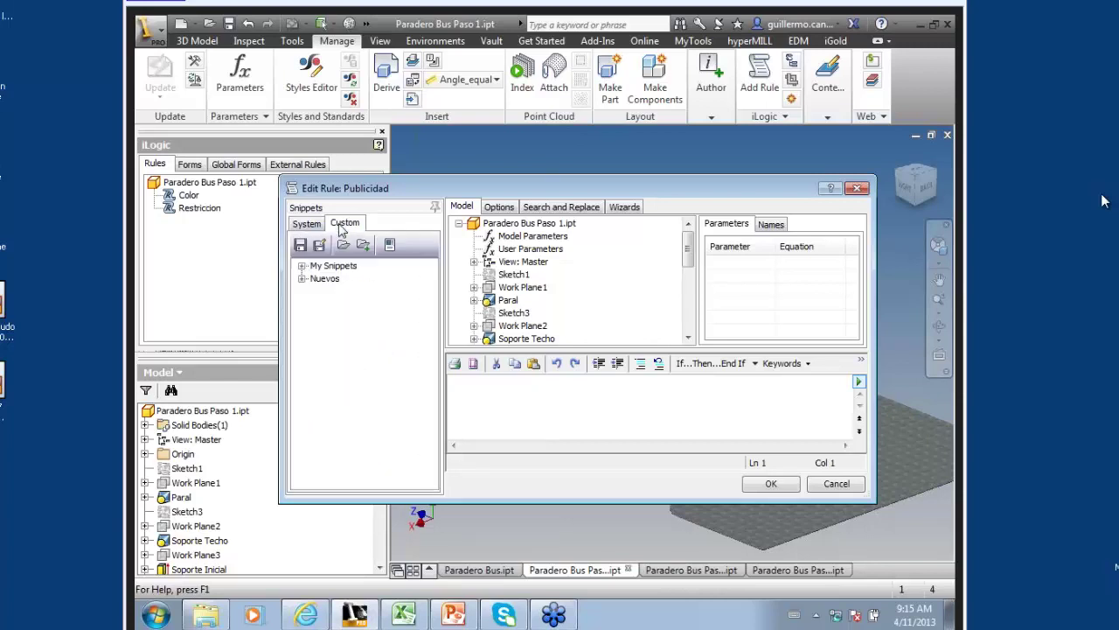
click(303, 266)
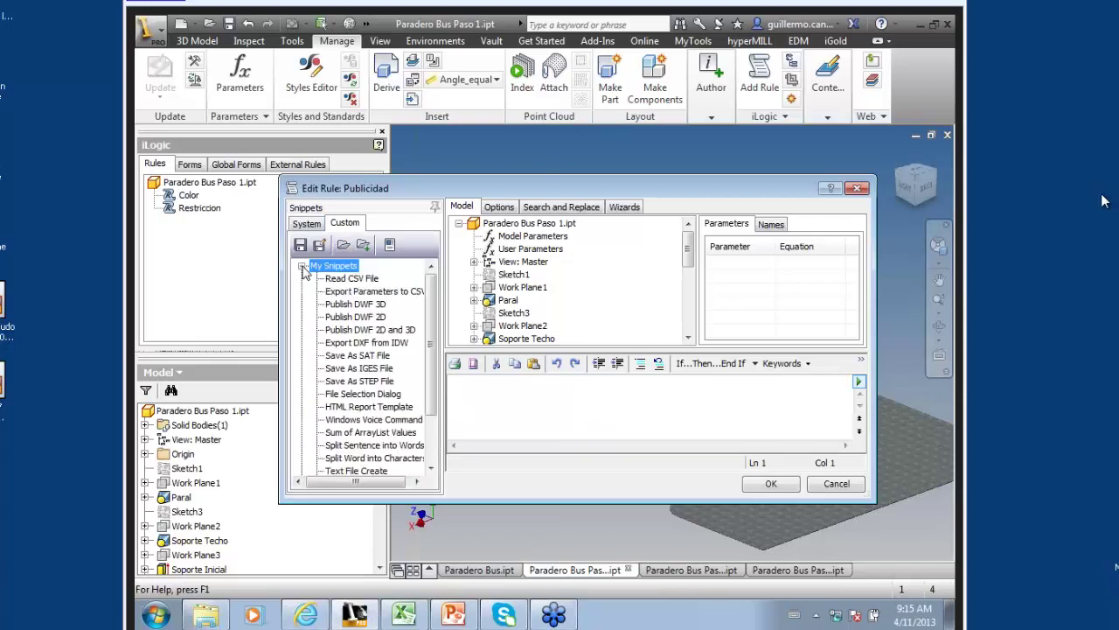
scroll(397, 415, down, 2)
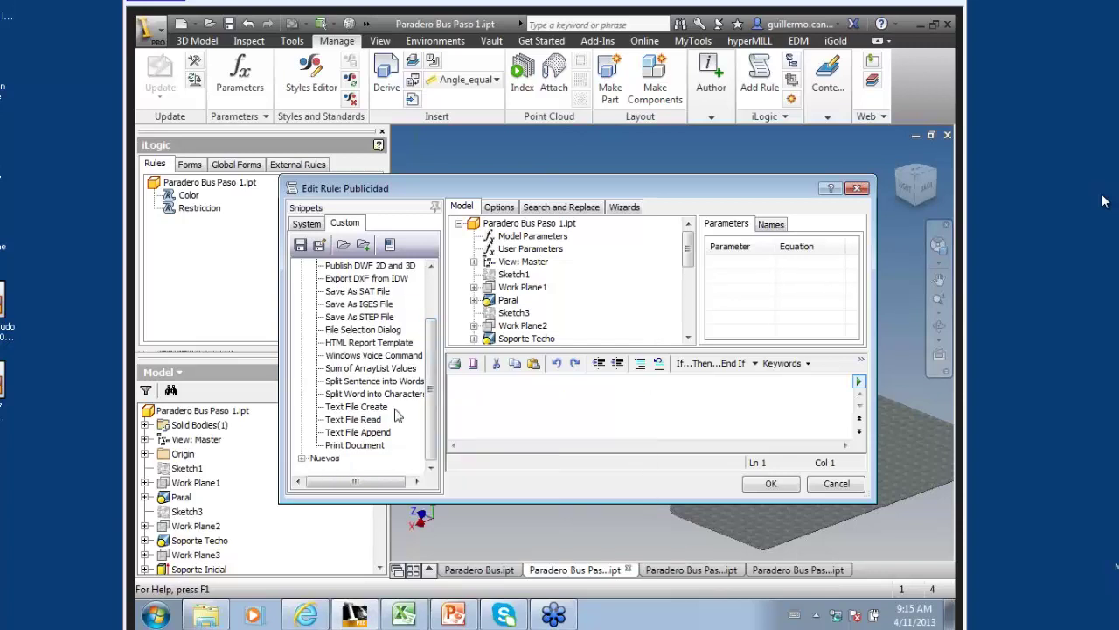
click(302, 458)
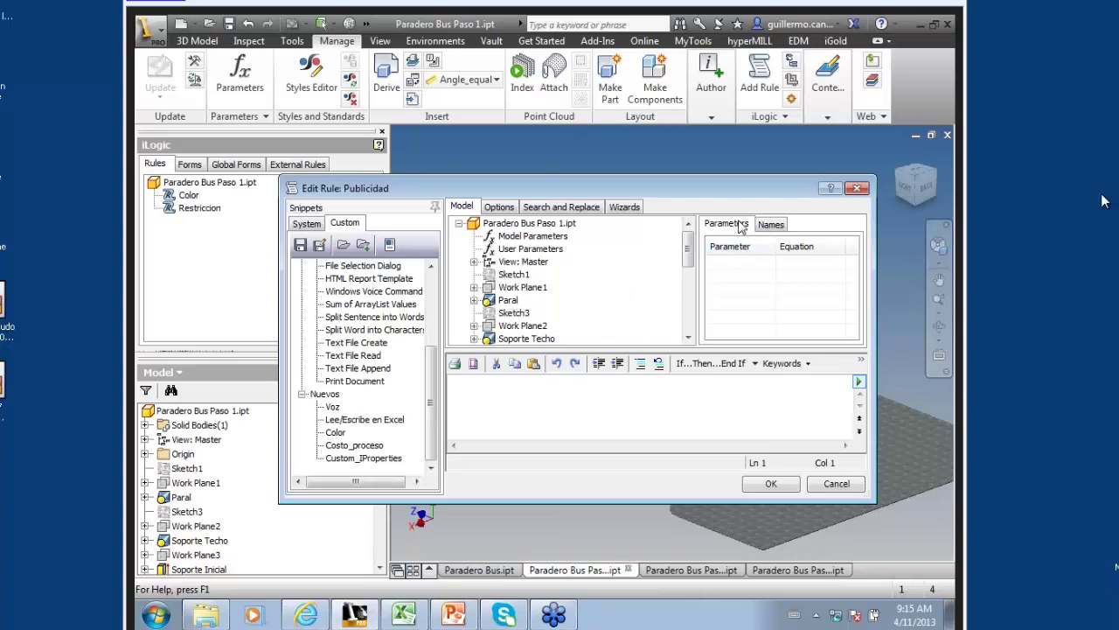
click(771, 225)
click(731, 226)
- After browsing the Keywords and Operators lists, insert an If My_Expression Then … End If block
click(759, 373)
click(810, 365)
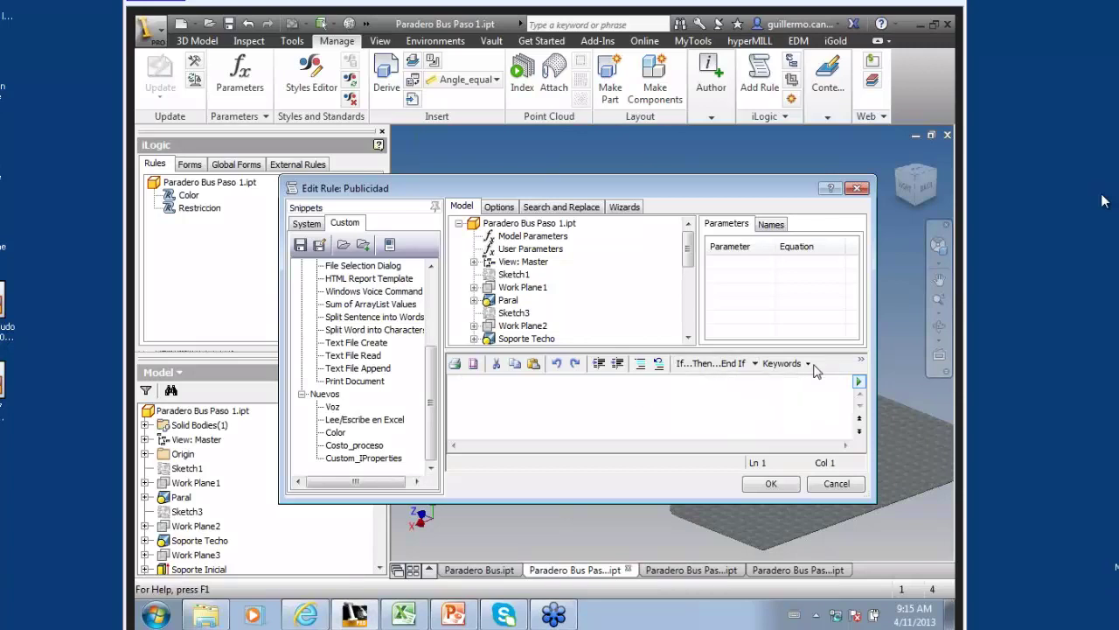
click(809, 366)
click(660, 401)
click(862, 361)
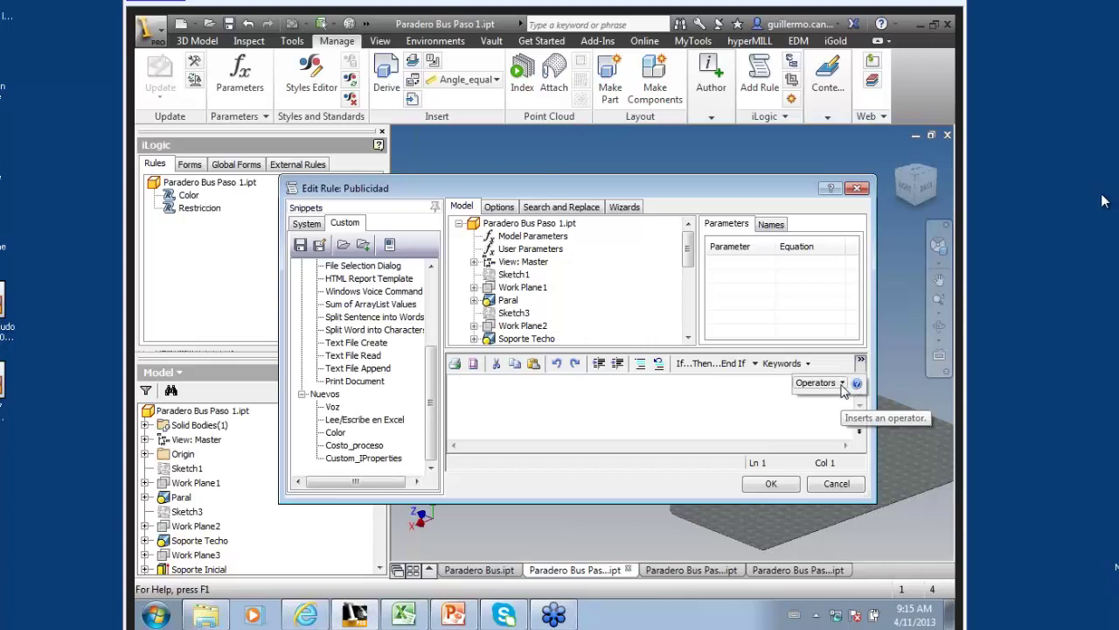
click(843, 385)
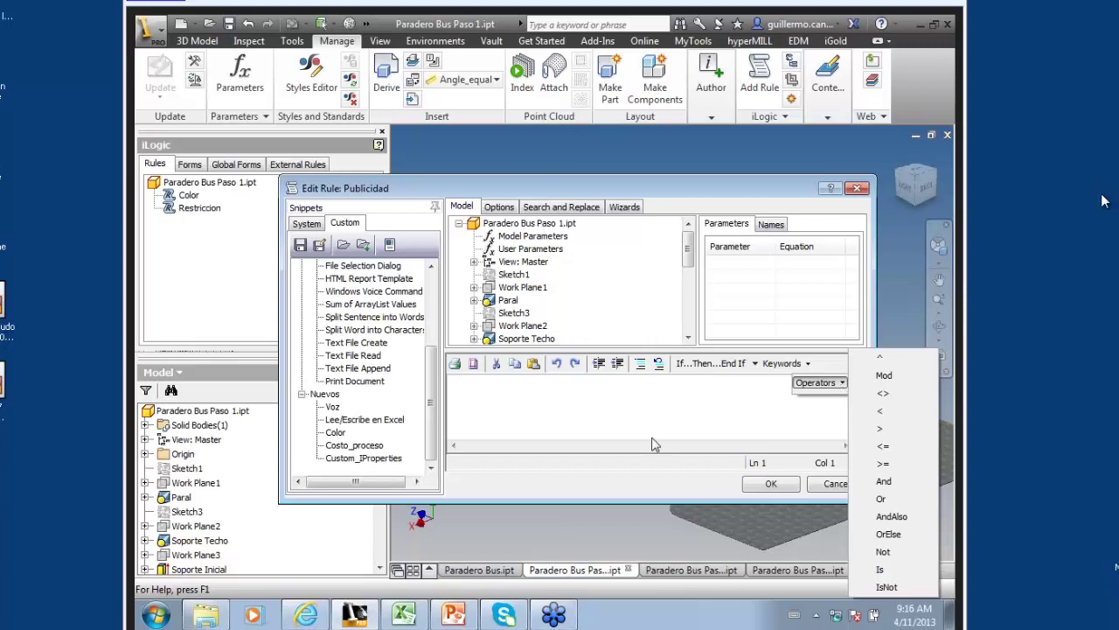
click(616, 412)
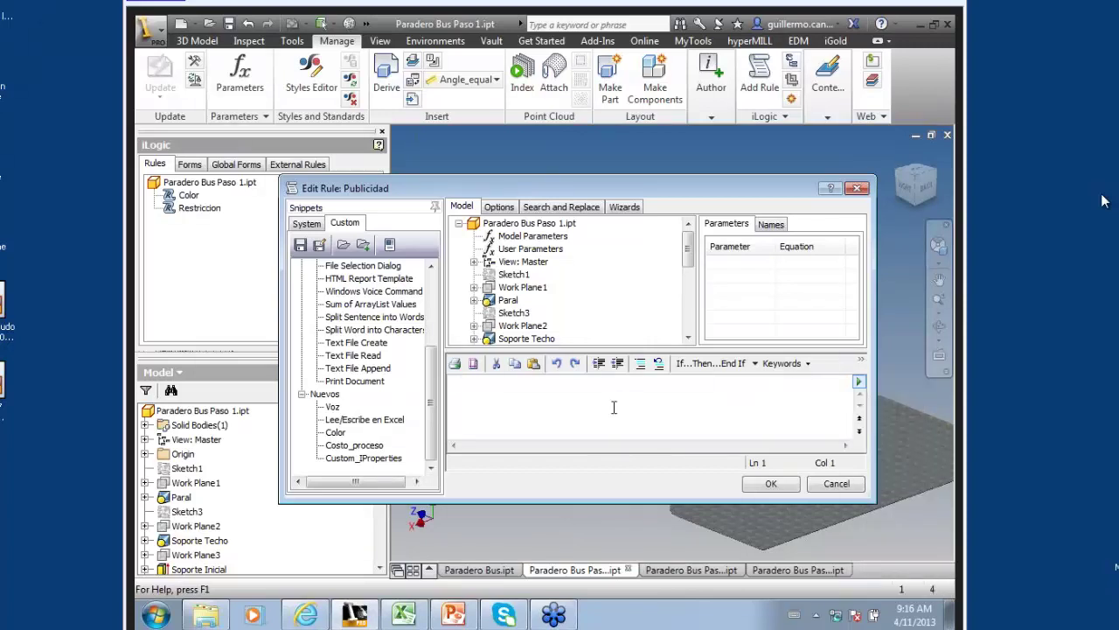
click(755, 362)
click(735, 382)
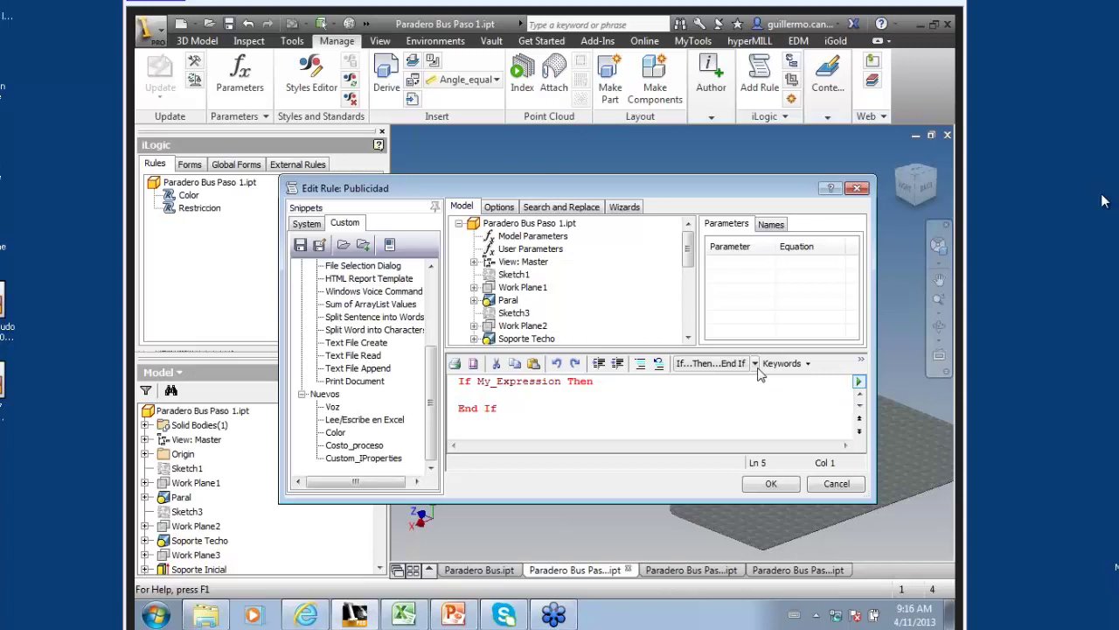
- Replace My_Expression with the user parameter pUBLICIDAD followed by '= true'
drag(562, 382, 479, 389)
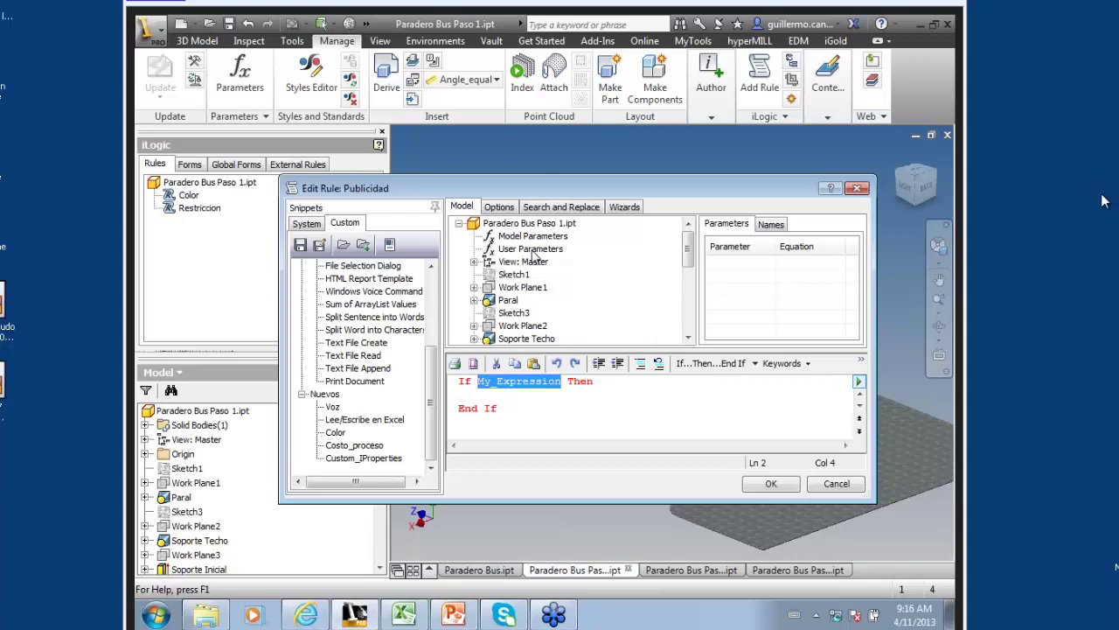
click(532, 251)
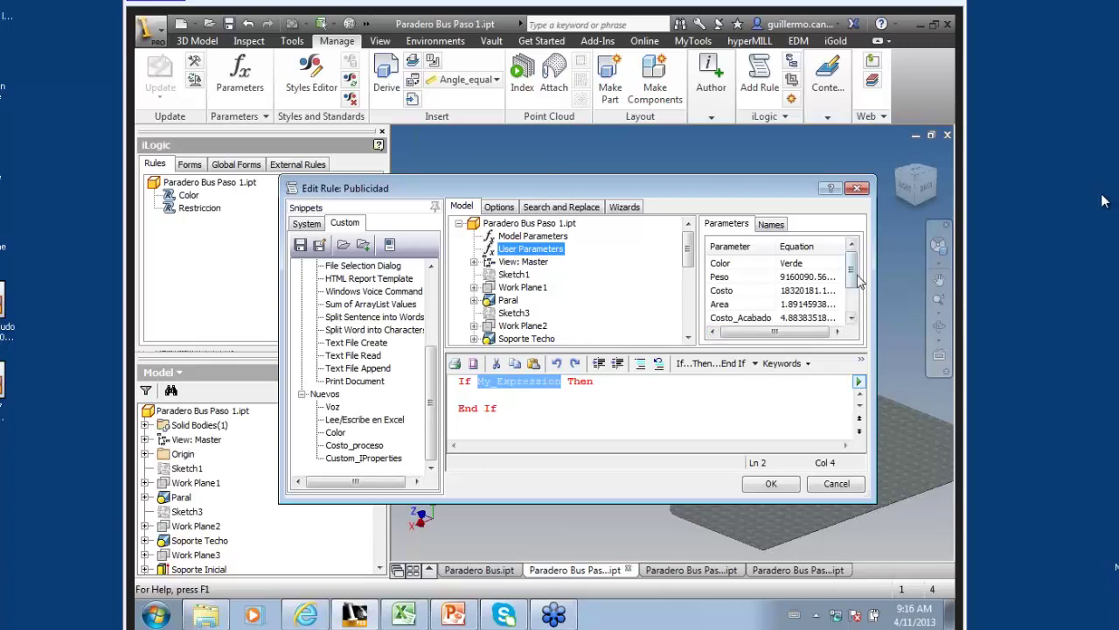
drag(852, 269, 854, 313)
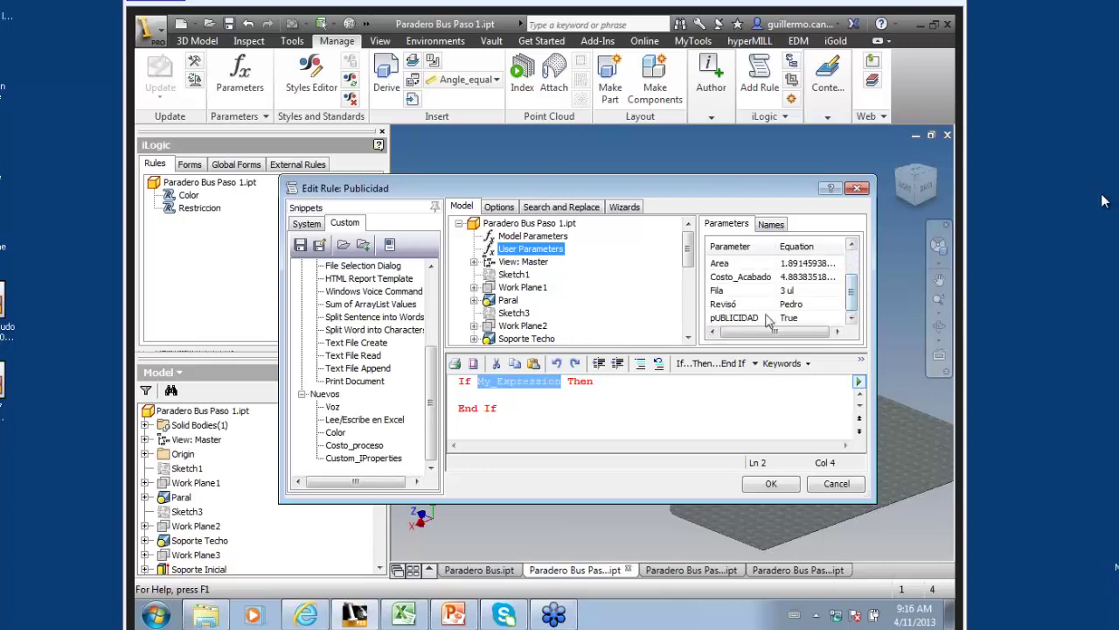
click(750, 319)
double_click(751, 319)
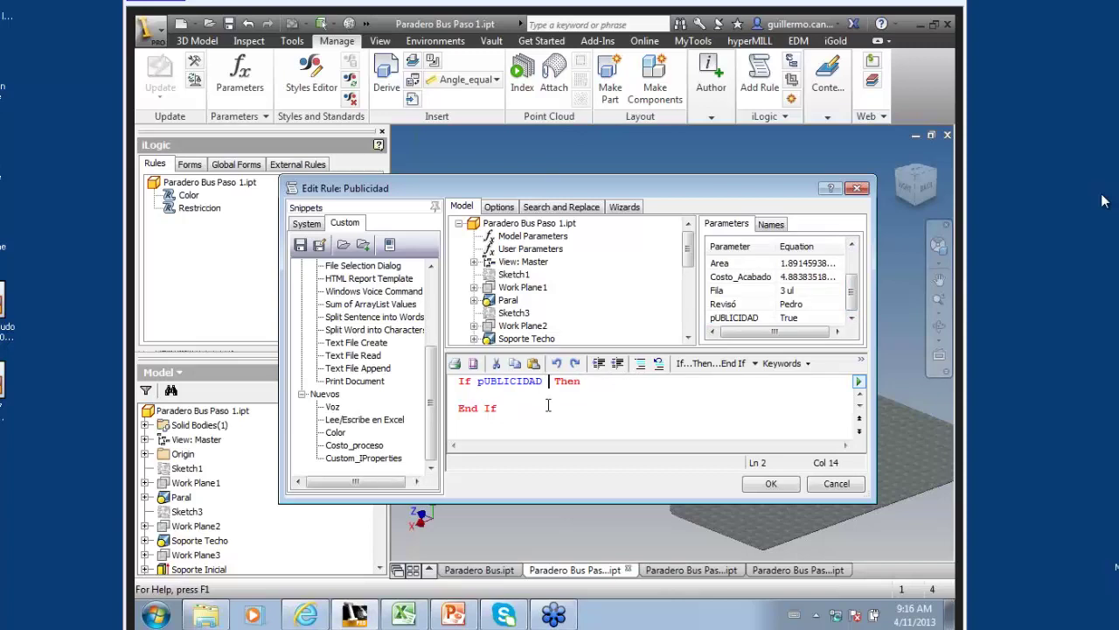
text(= t)
text(rue)
- Keep Then on the condition line and add an empty line inside the If block
key(Return)
click(604, 383)
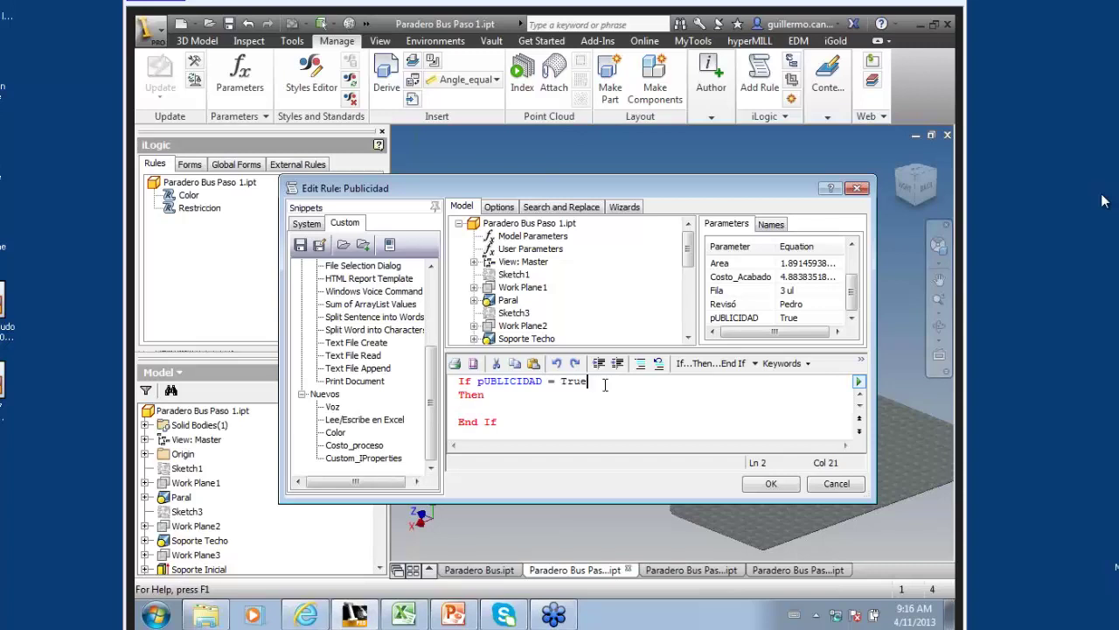
key(Delete)
click(635, 386)
key(Return)
- Move the rule editor aside, switch to the System snippets, and expand iFeatures
drag(661, 179, 595, 373)
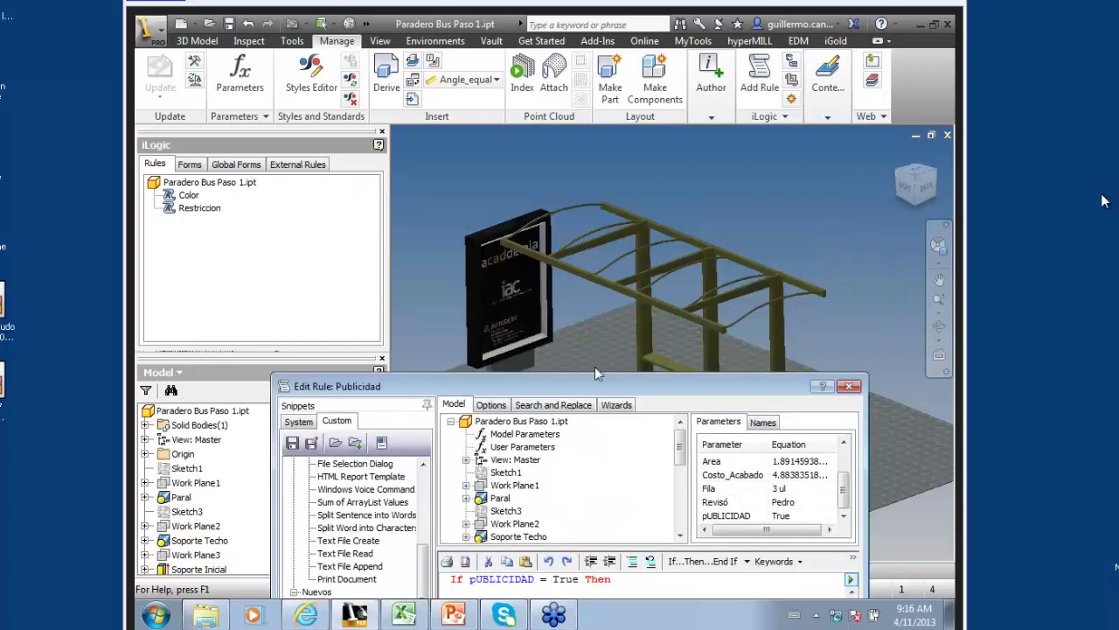
drag(600, 389, 593, 199)
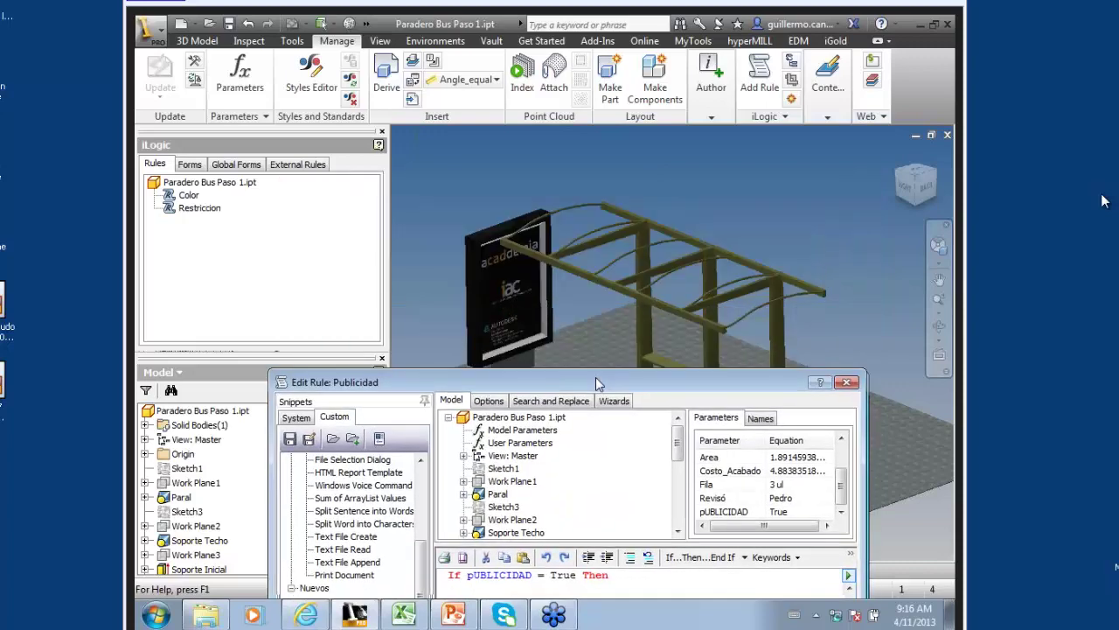
scroll(417, 389, up, 3)
scroll(416, 389, up, 2)
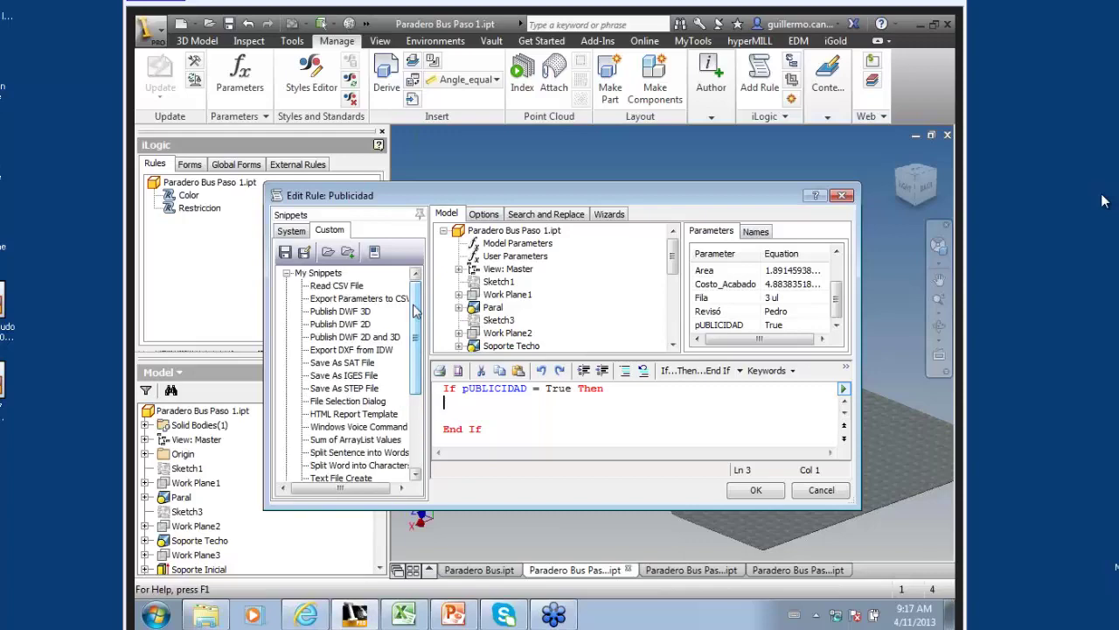
click(295, 231)
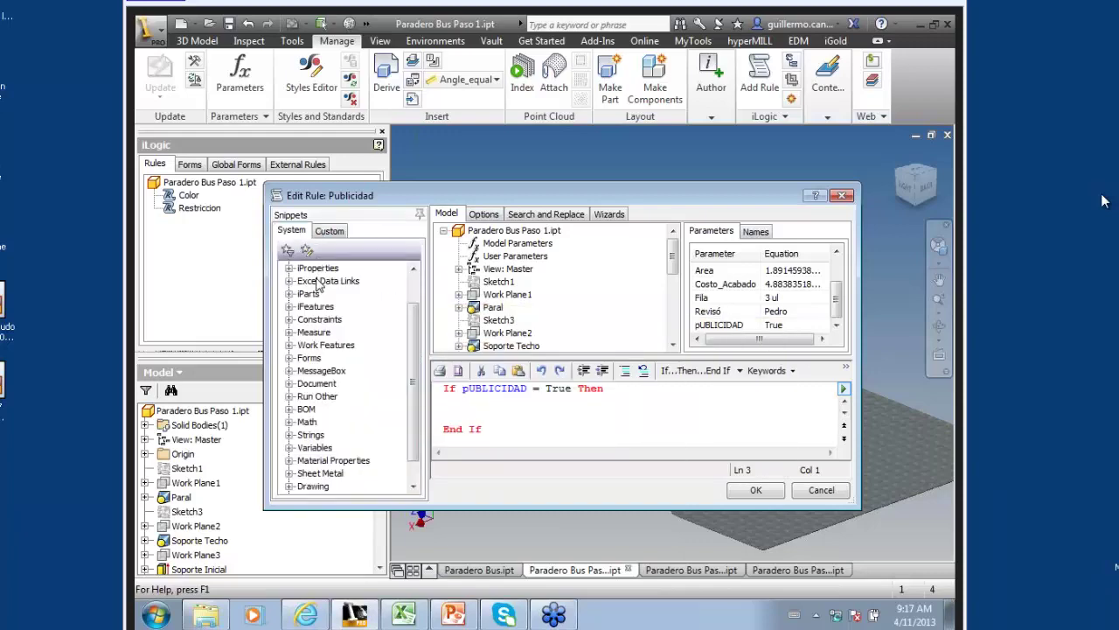
click(289, 307)
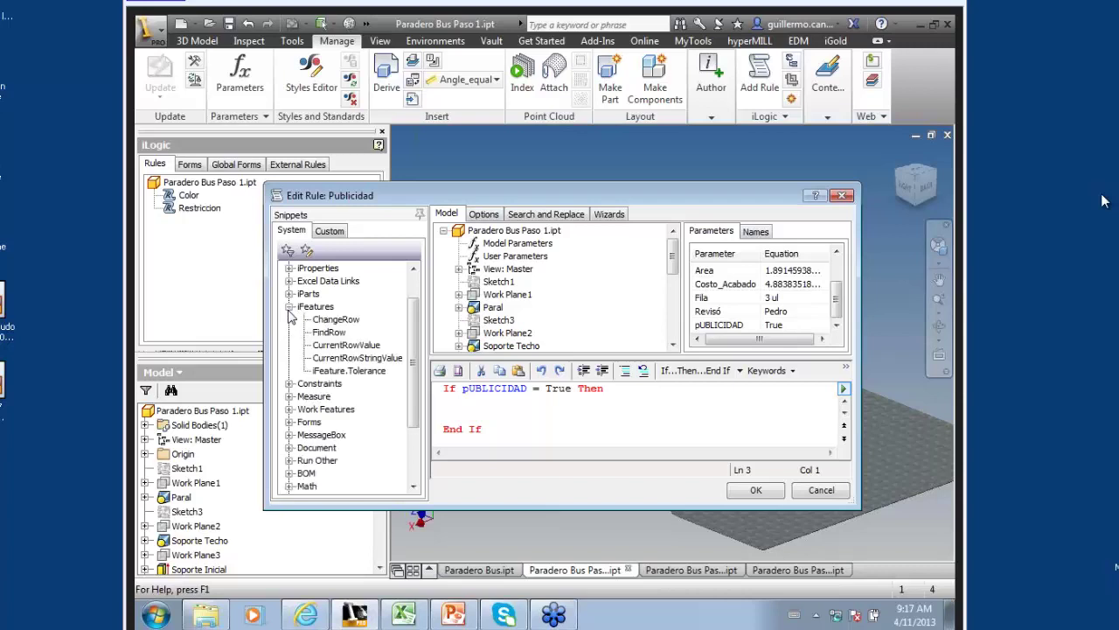
- Insert the Features IsActive snippet into the If block
click(289, 307)
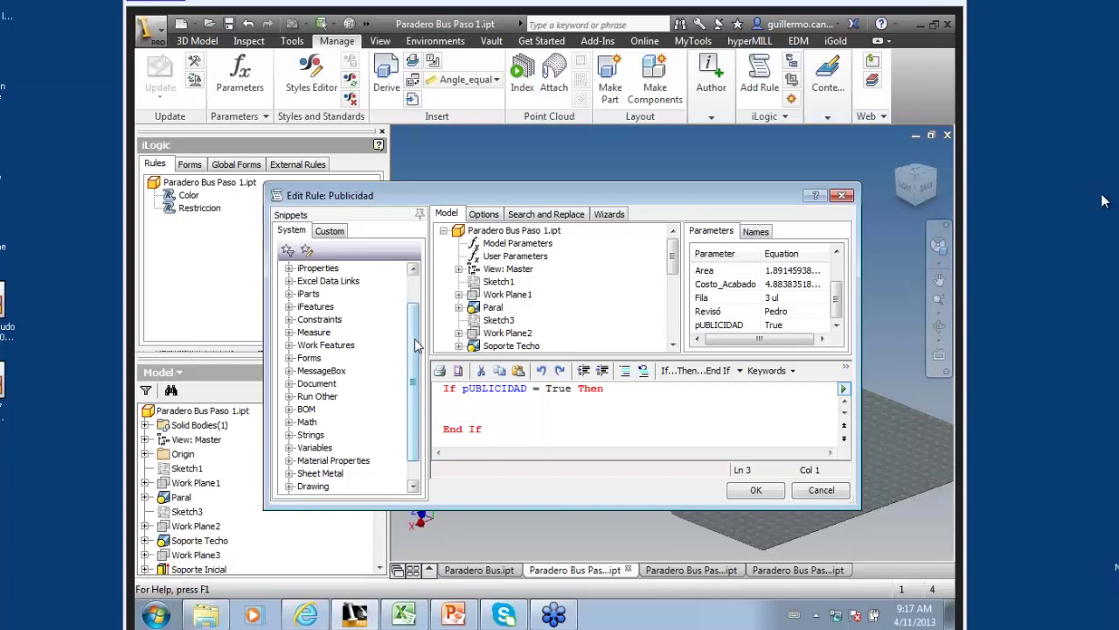
scroll(418, 347, up, 1)
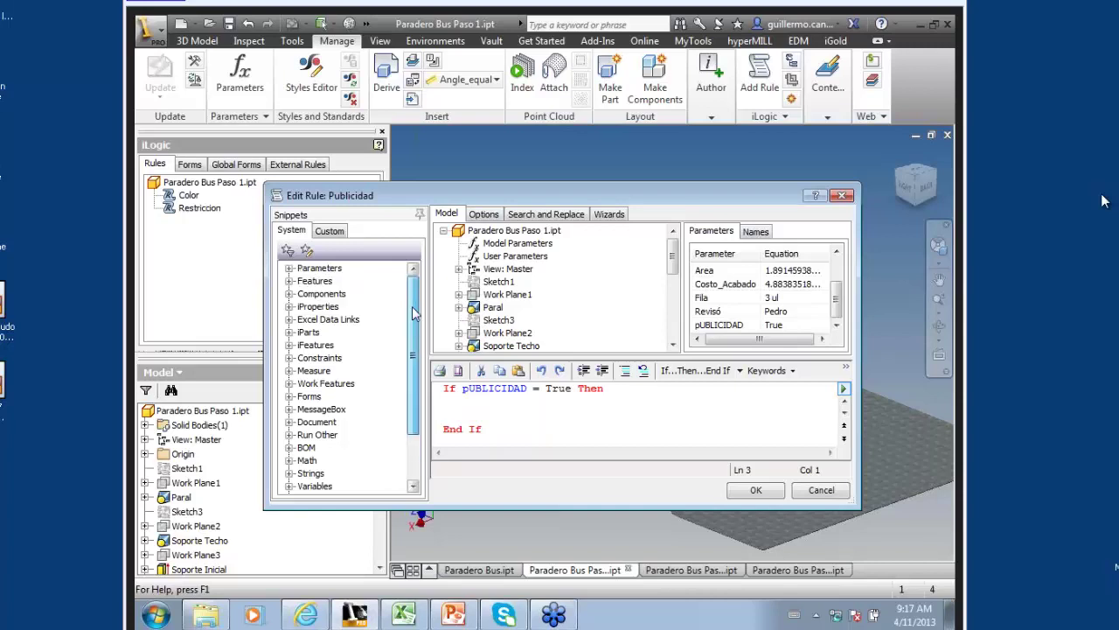
click(290, 281)
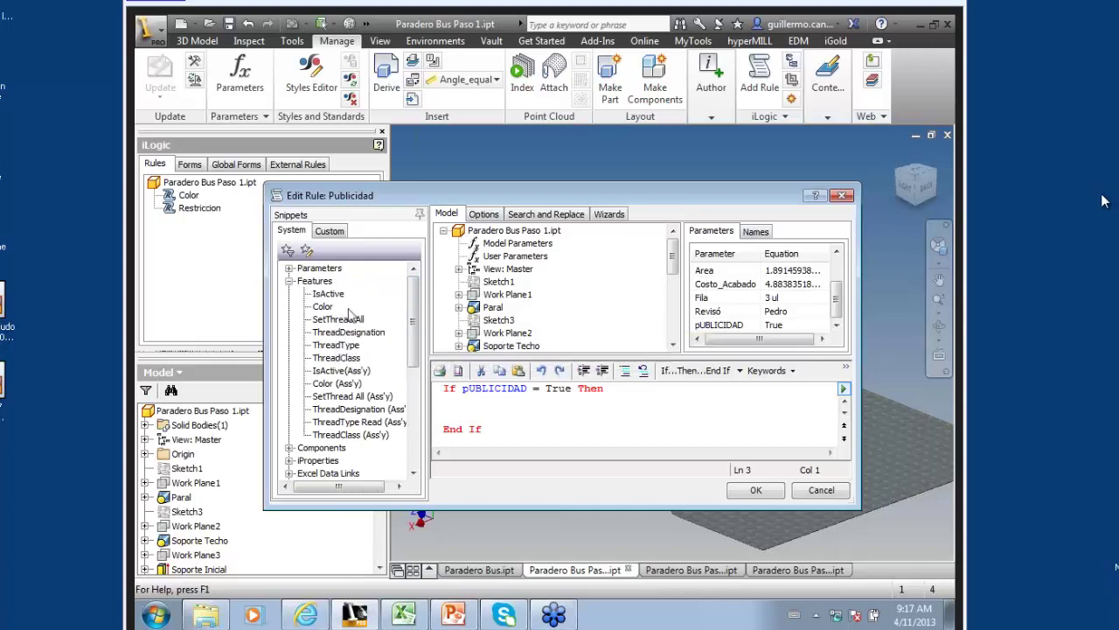
click(340, 298)
double_click(340, 298)
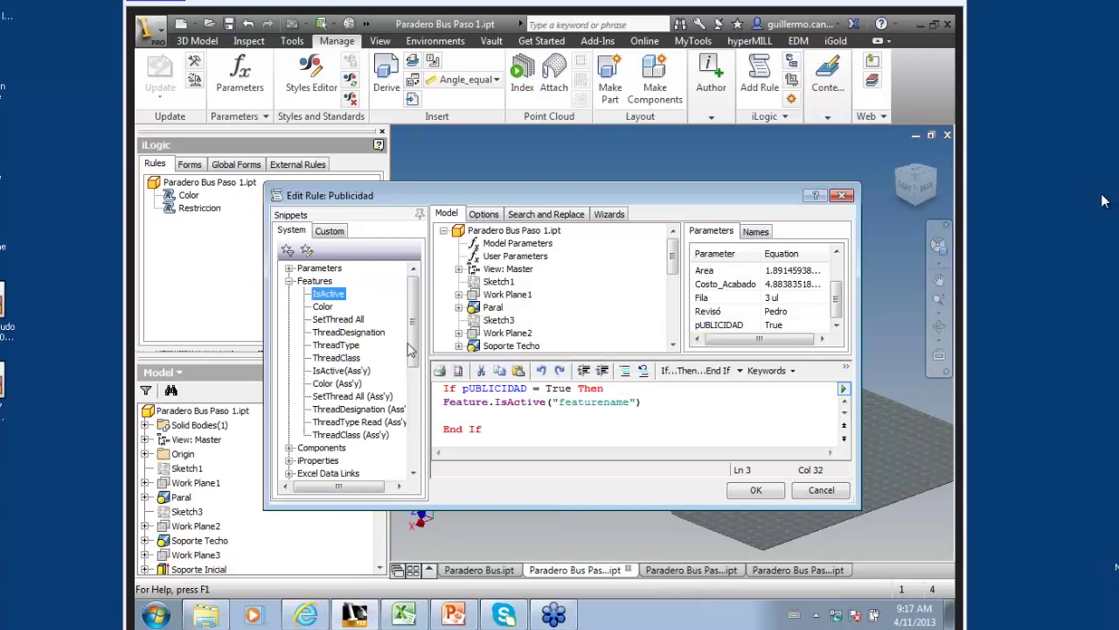
- Replace the featurename placeholder with Decal4 from the model tree's Names list
drag(560, 403, 630, 403)
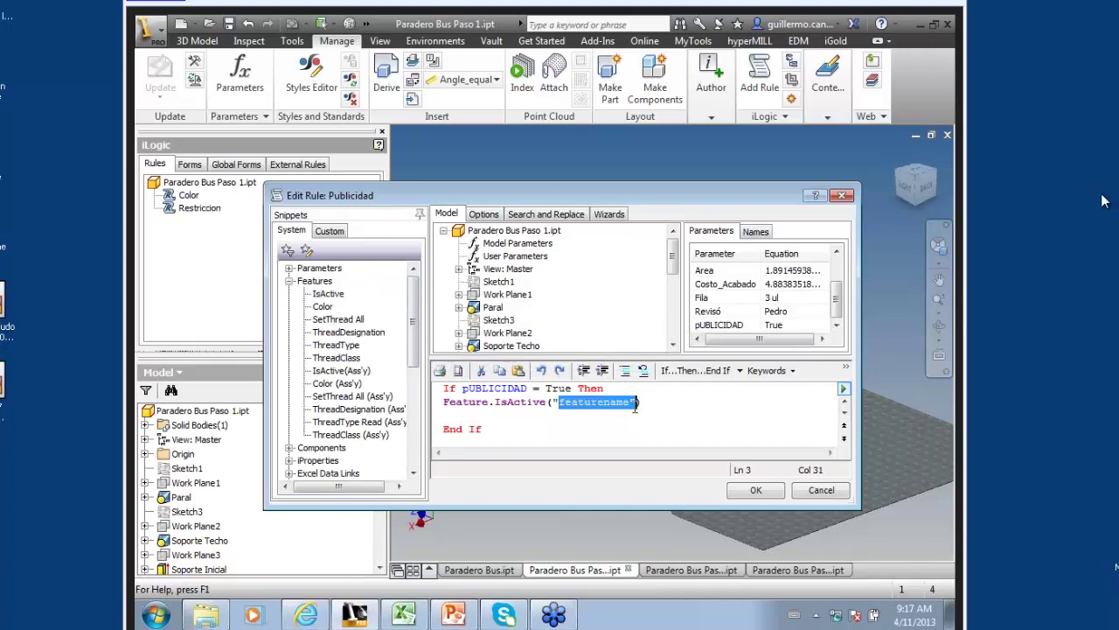
drag(672, 260, 675, 342)
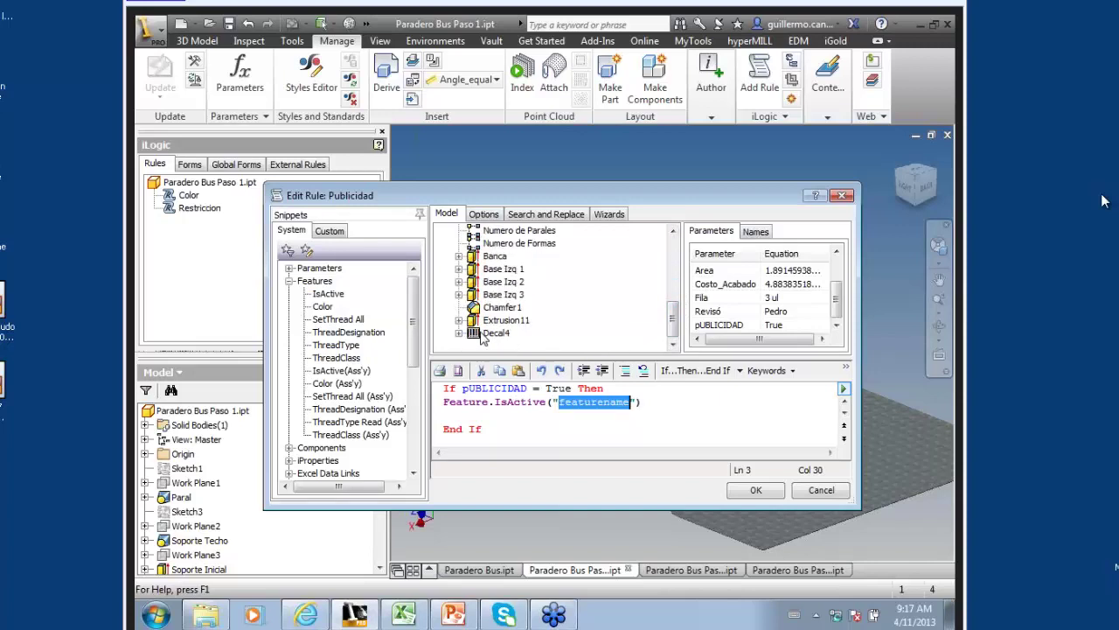
double_click(486, 335)
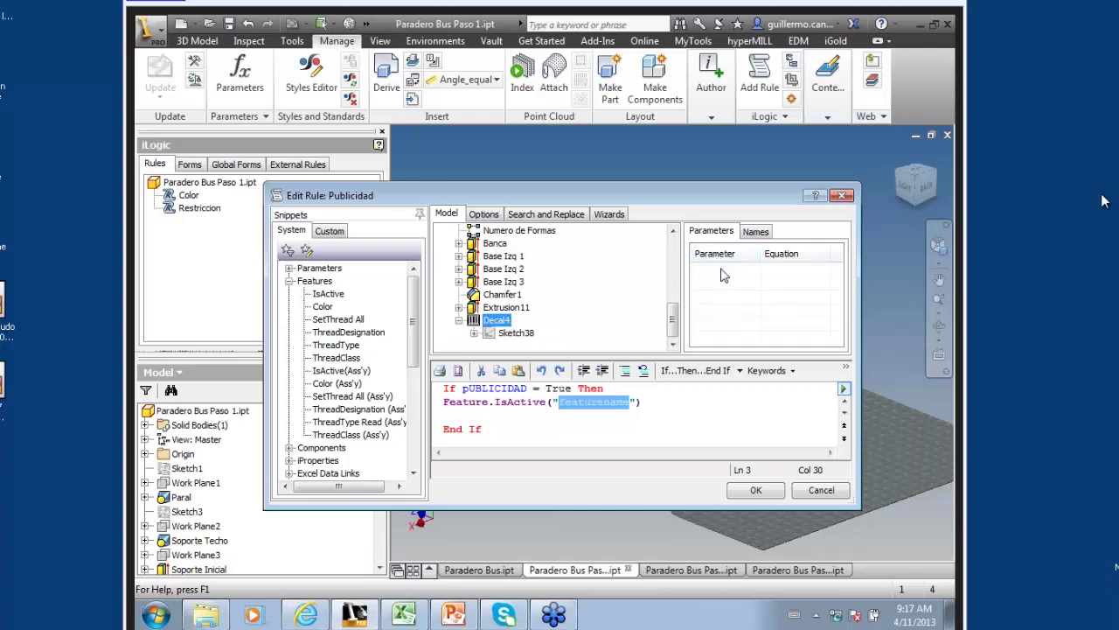
click(756, 234)
click(756, 235)
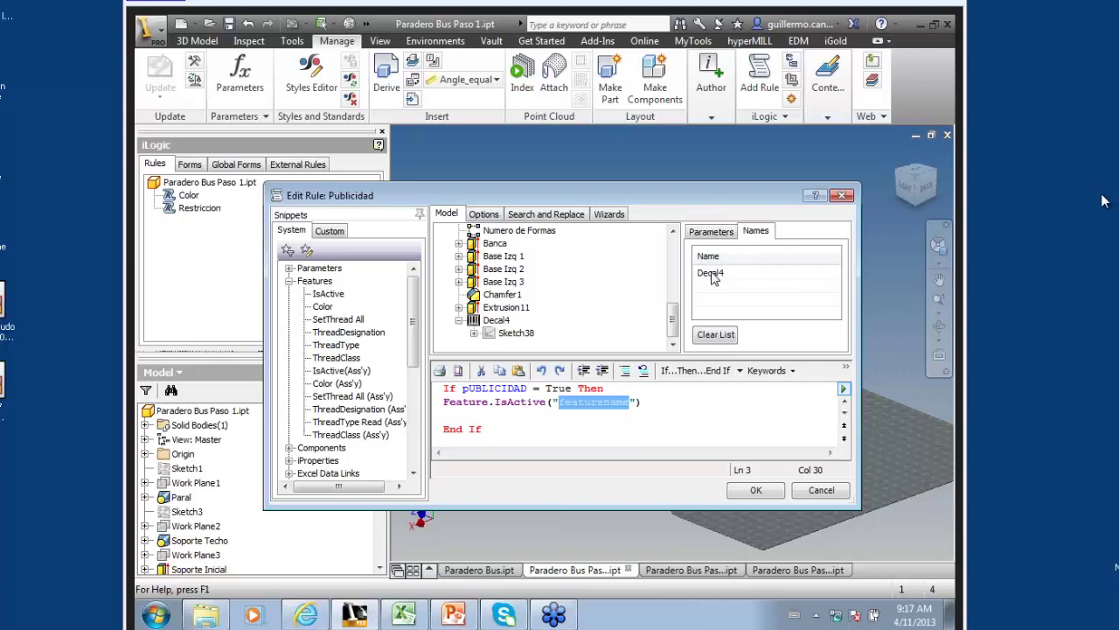
double_click(710, 273)
click(621, 404)
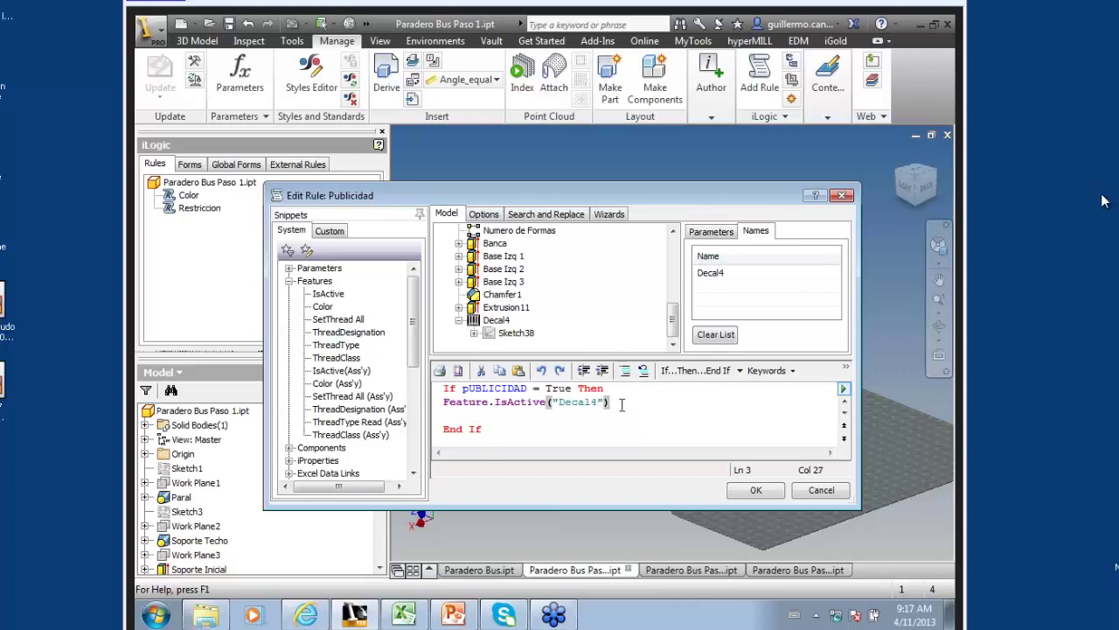
- Append '= True' to the Feature.IsActive("Decal4") line and start a new line
text(= )
text(tr)
key(BackSpace)
text(e)
key(Return)
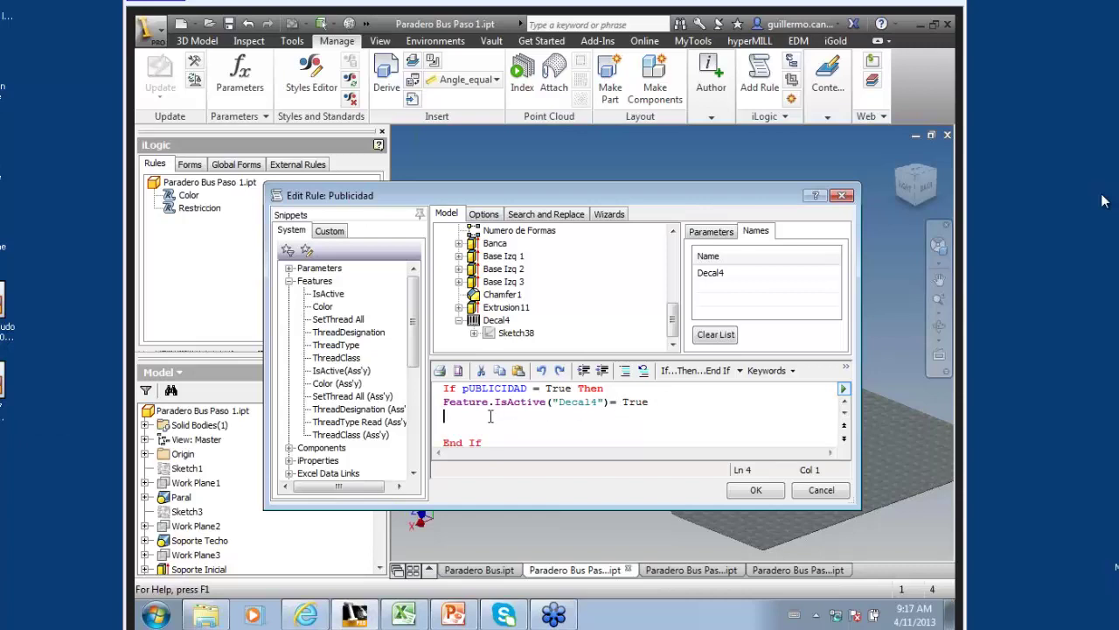
- Insert an Else branch into the If block
click(739, 371)
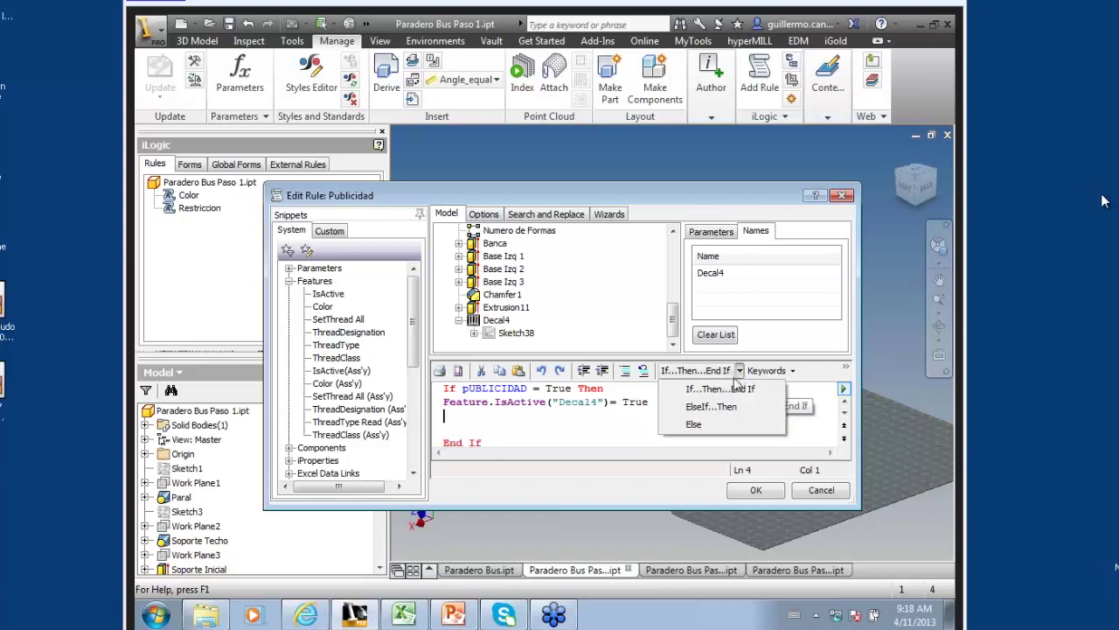
click(695, 424)
scroll(631, 426, down, 1)
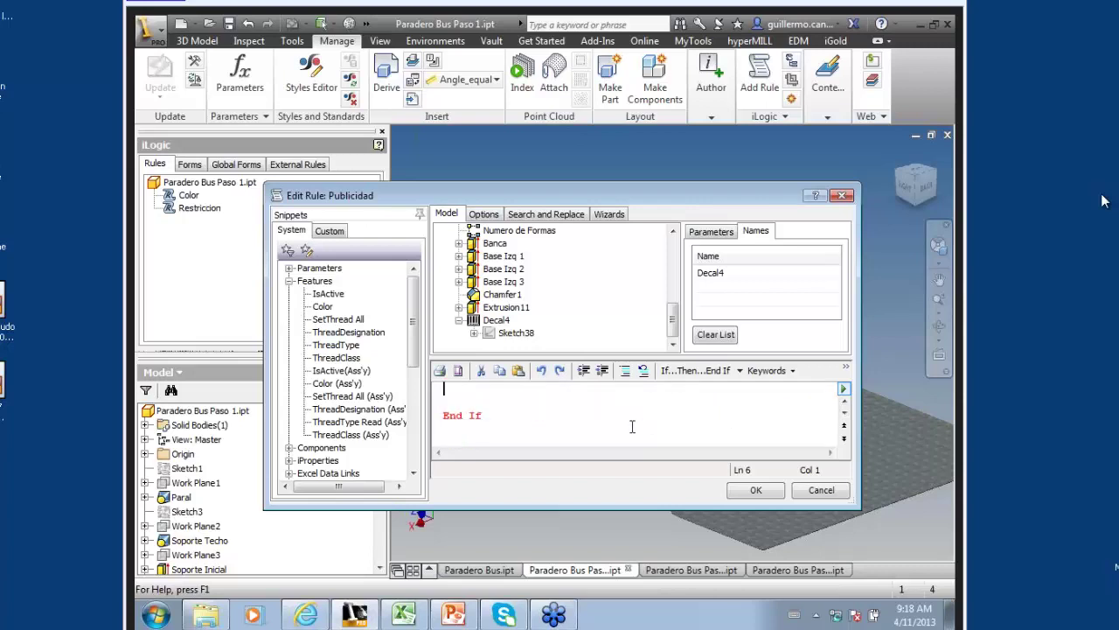
scroll(632, 426, up, 1)
scroll(631, 426, up, 1)
- Copy the Decal4 activation line and paste it under Else
click(657, 416)
drag(658, 417, 435, 420)
scroll(437, 421, down, 1)
scroll(444, 416, up, 1)
click(451, 431)
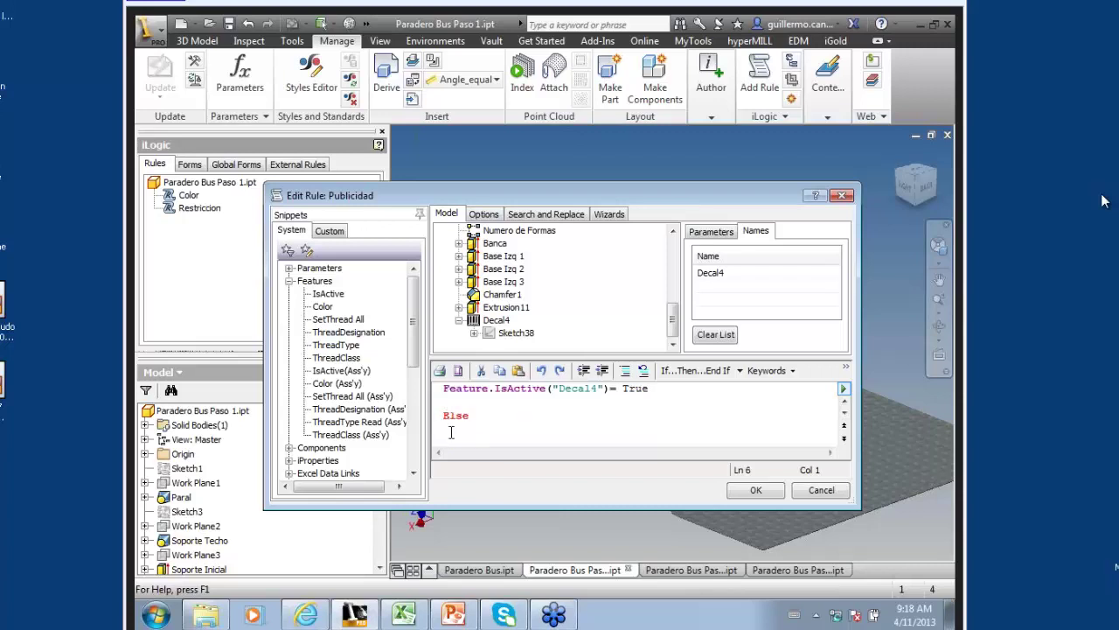
text(Feature.IsActive("Decal4")= True)
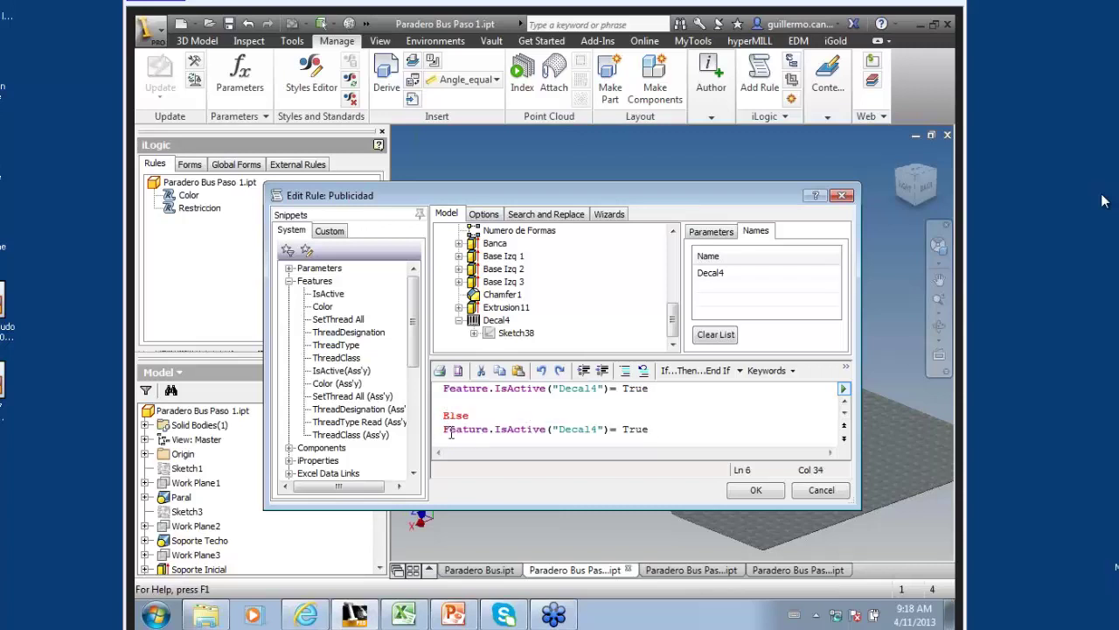
text(Feature.IsActive("Decal4")= True)
- Remove the duplicated text and change the Else line to end with '= False'
scroll(501, 428, down, 1)
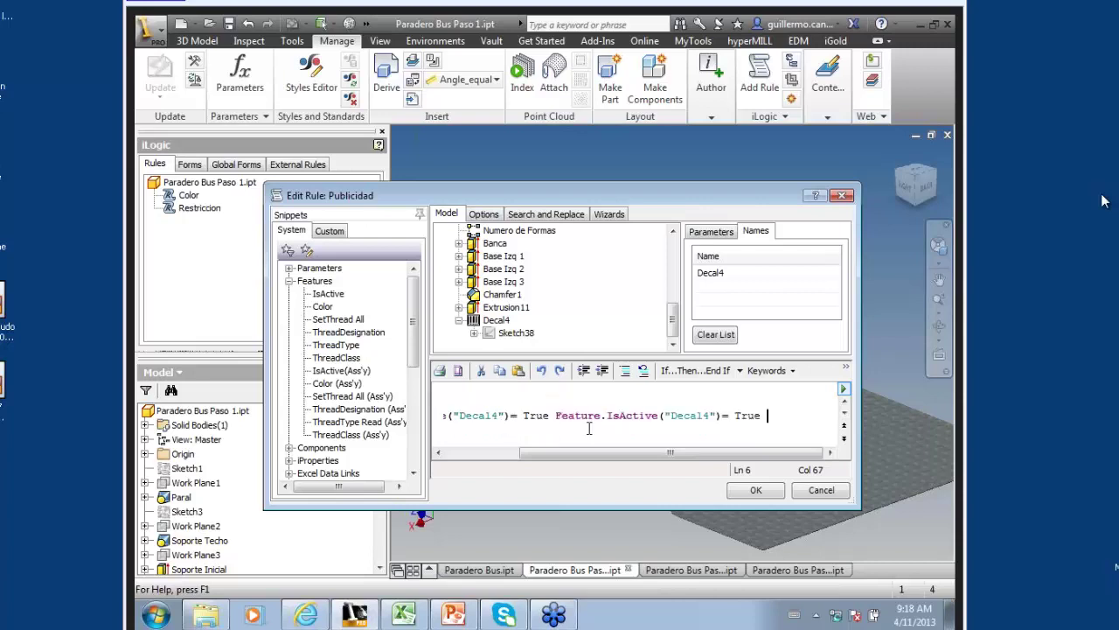
drag(767, 416, 690, 418)
click(444, 428)
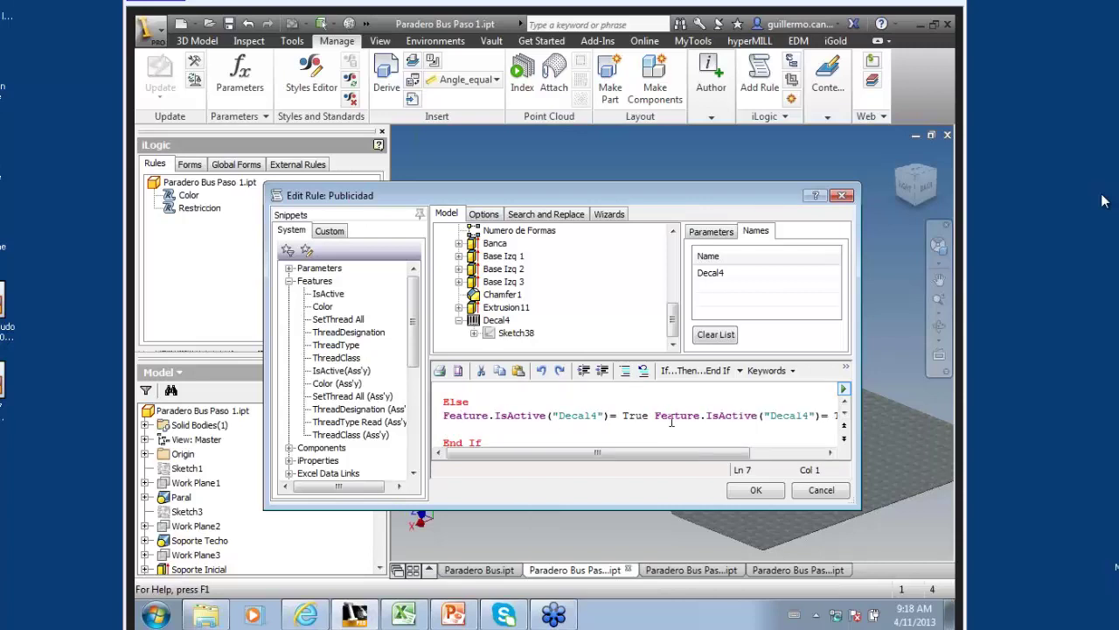
drag(656, 417, 829, 421)
key(BackSpace)
key(BackSpace)
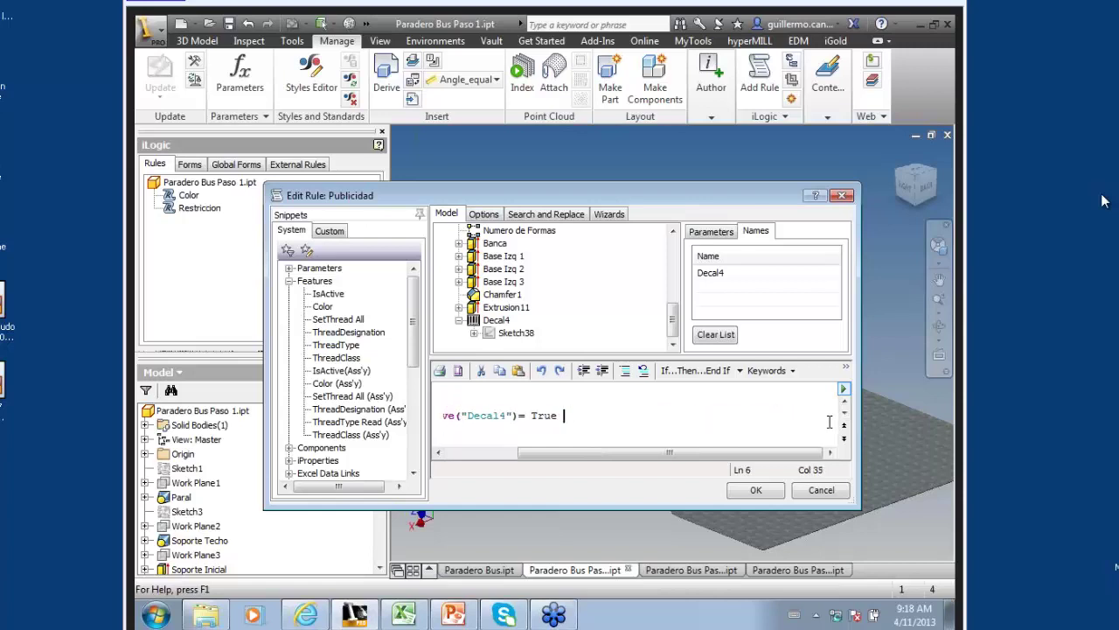
key(BackSpace)
key(BackSpace)
key(BackSpace)
key(BackSpace)
key(BackSpace)
text(alse)
drag(669, 452, 595, 453)
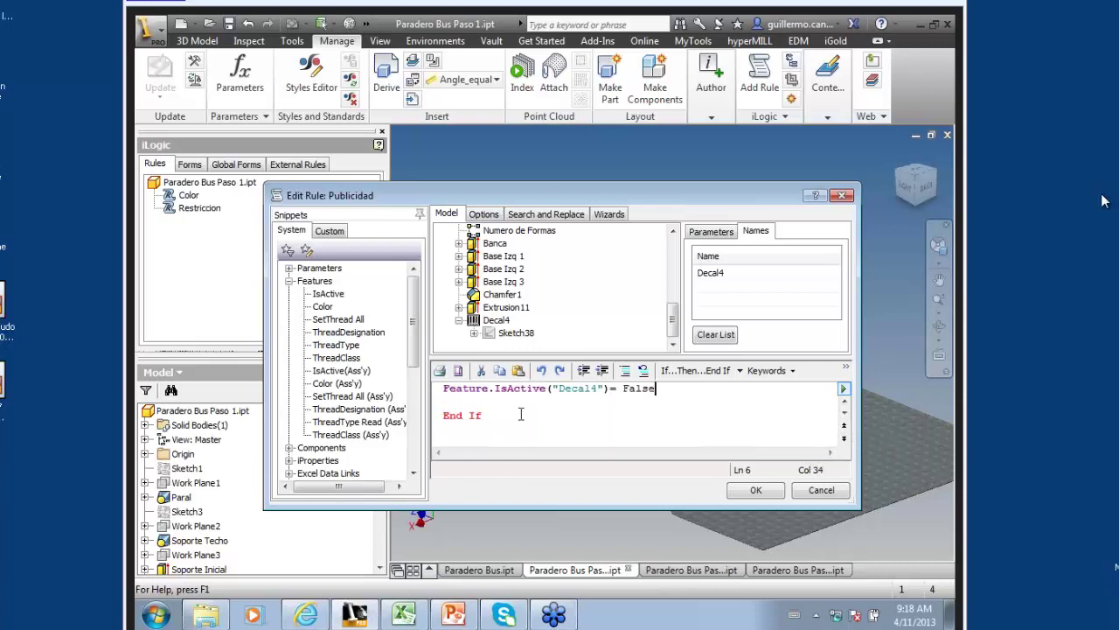
- Save the Publicidad rule and close the editor
click(475, 402)
click(502, 414)
click(743, 494)
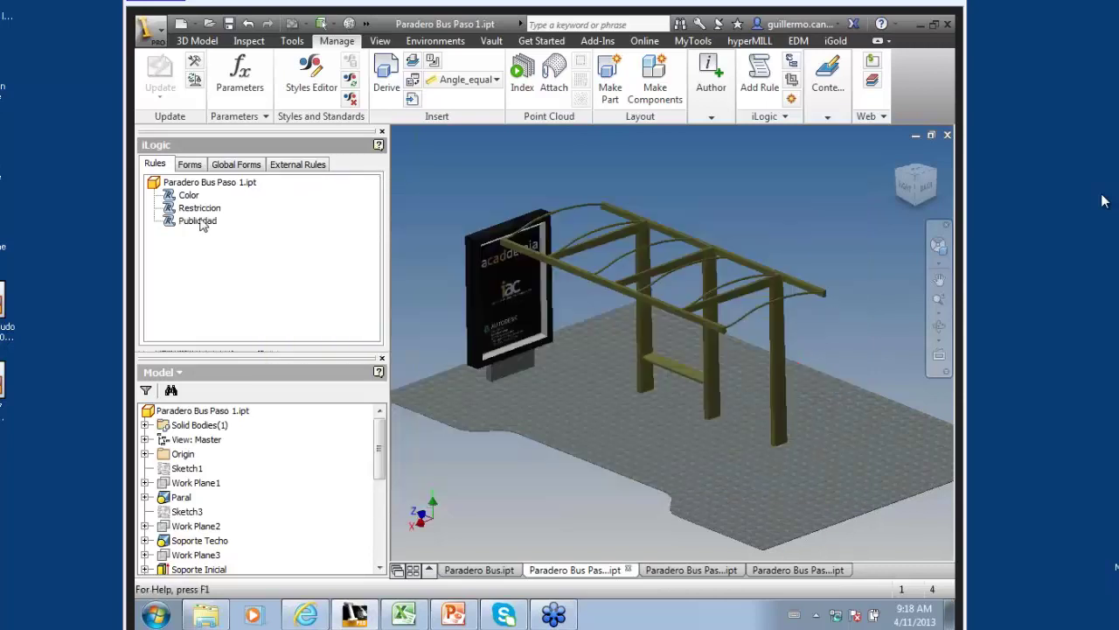
- Open the part's Parameters table from the Manage tab
click(202, 220)
click(238, 262)
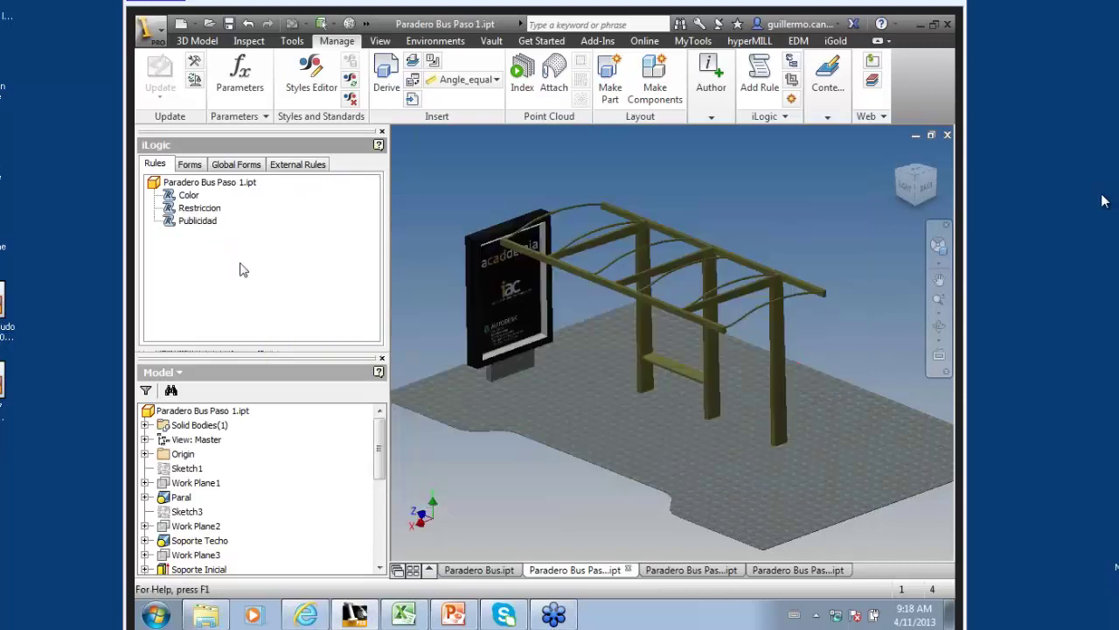
click(241, 70)
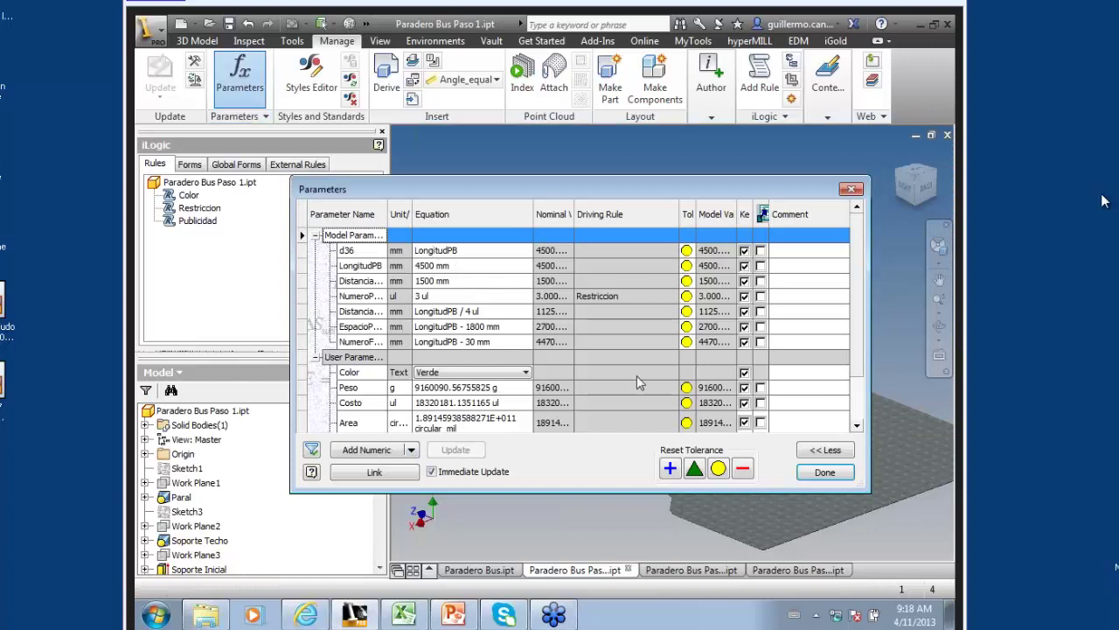
scroll(860, 385, down, 1)
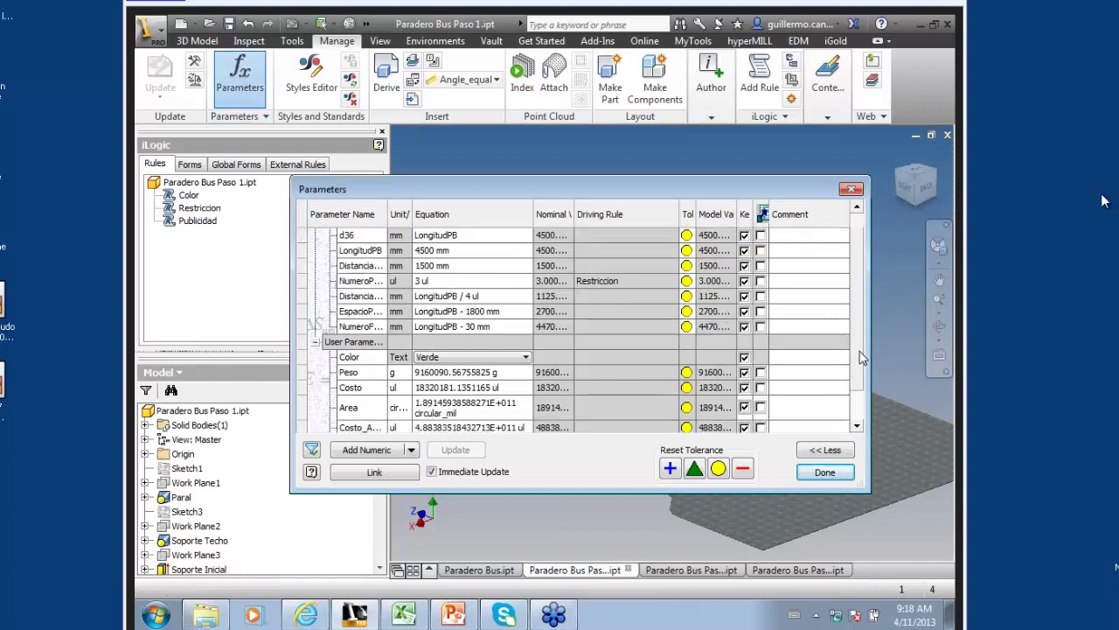
scroll(862, 390, down, 1)
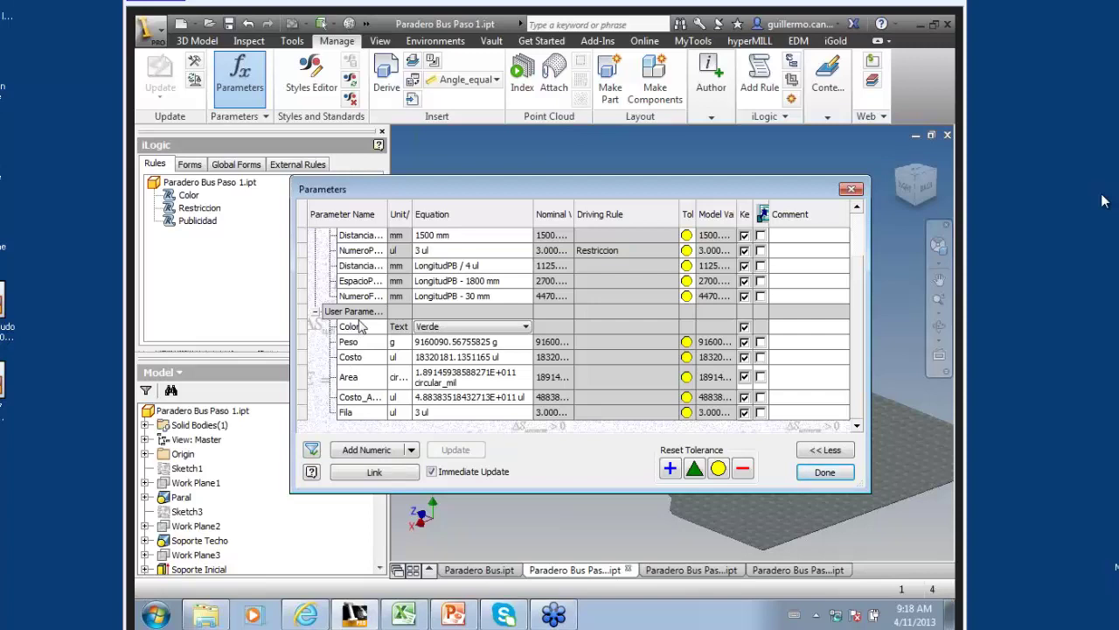
- Show All parameters and tick Key for the pUBLICIDAD parameter
click(314, 450)
click(338, 472)
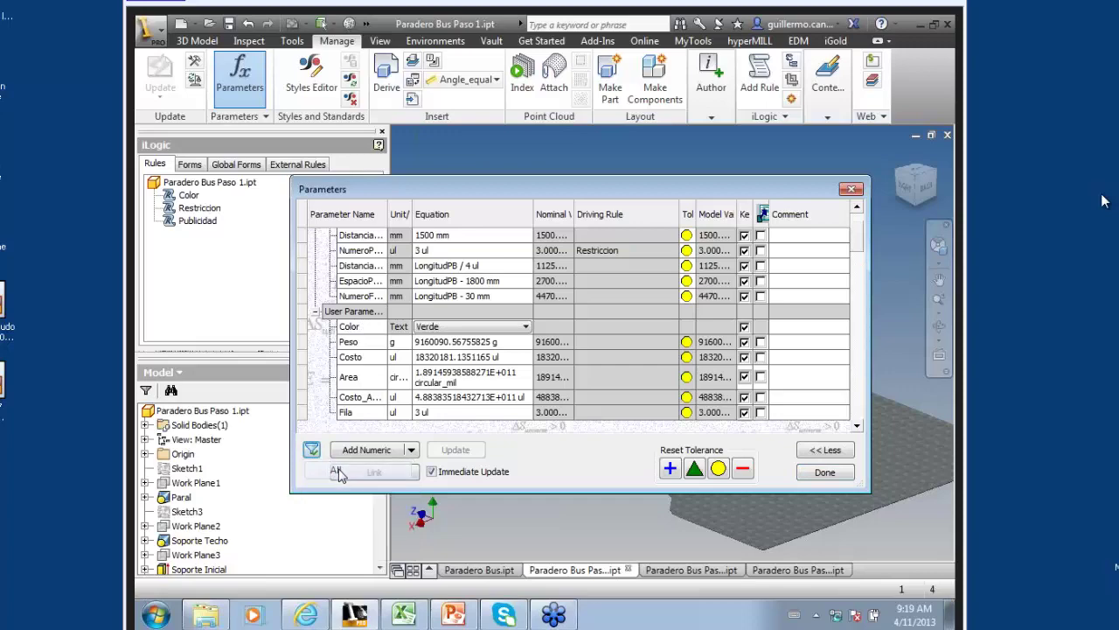
scroll(575, 285, down, 3)
scroll(574, 284, down, 3)
scroll(575, 284, down, 5)
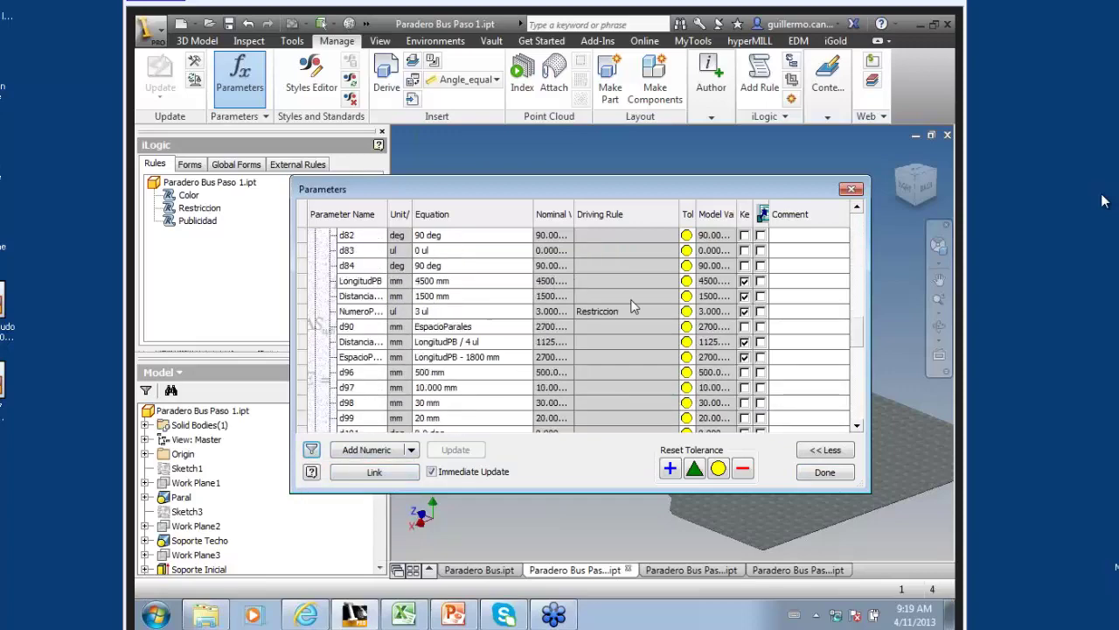
scroll(625, 308, down, 5)
scroll(625, 308, down, 10)
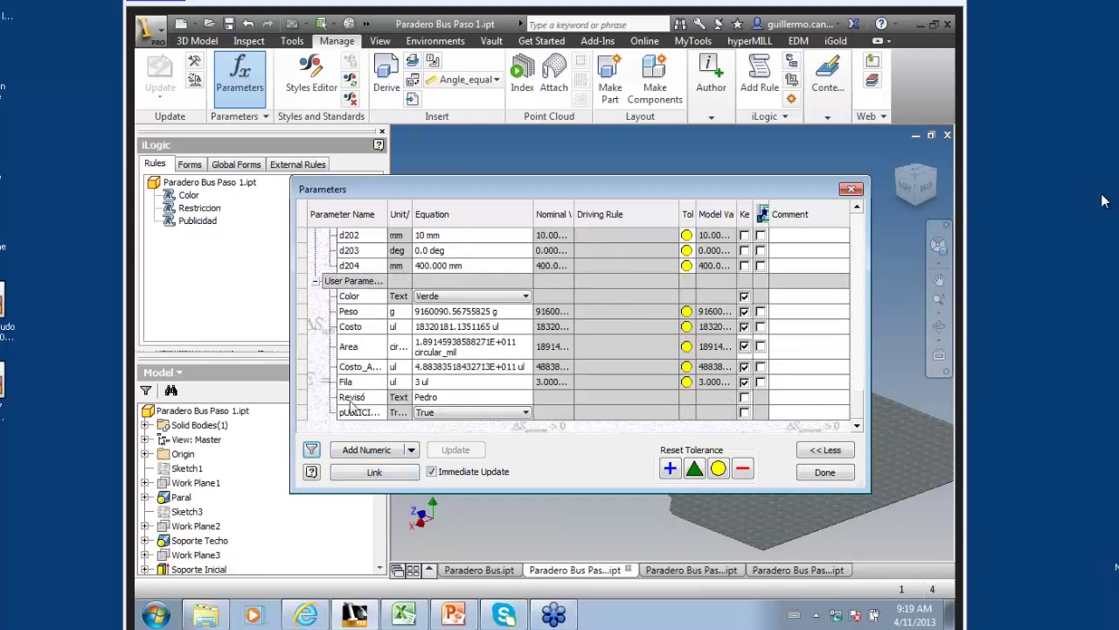
click(744, 413)
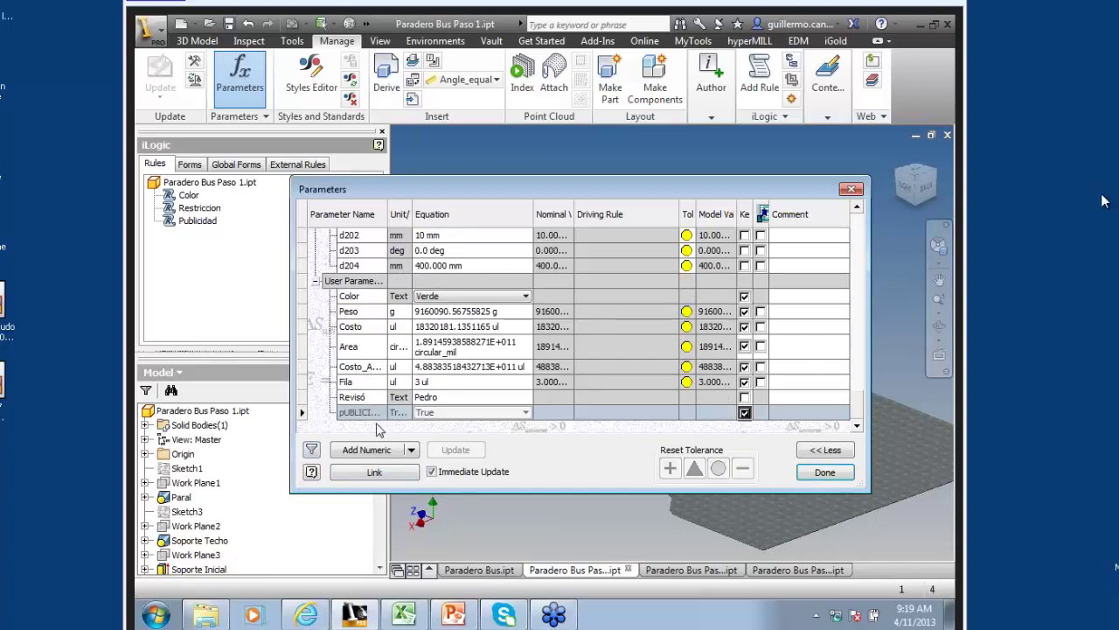
click(311, 449)
- Filter to key parameters, set pUBLICIDAD to True to show the advert, and click Done
click(339, 492)
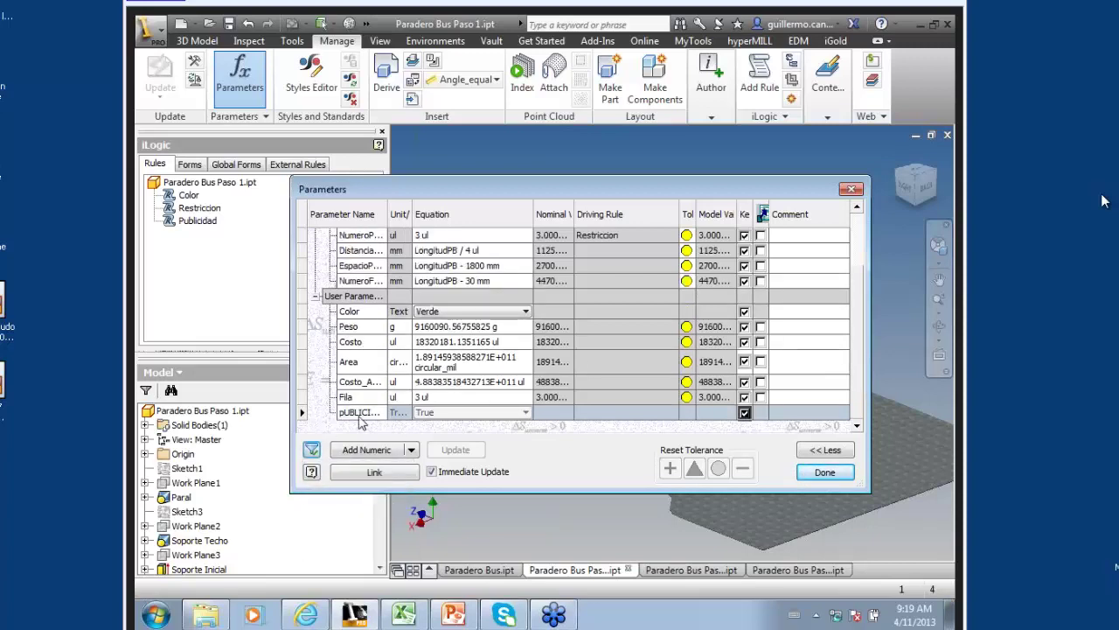
click(441, 413)
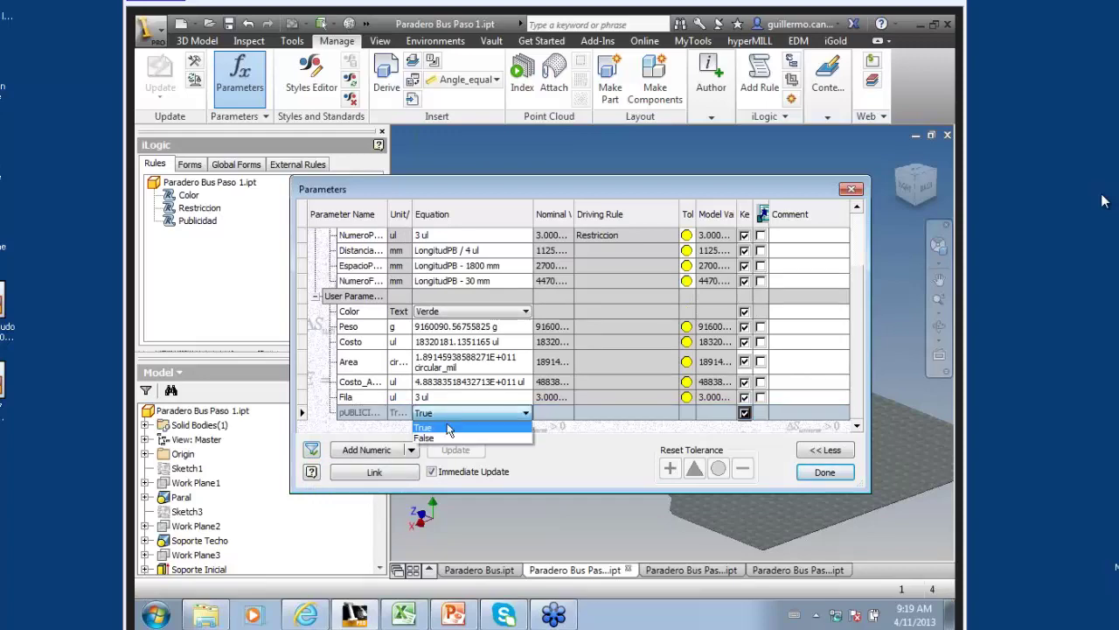
click(439, 438)
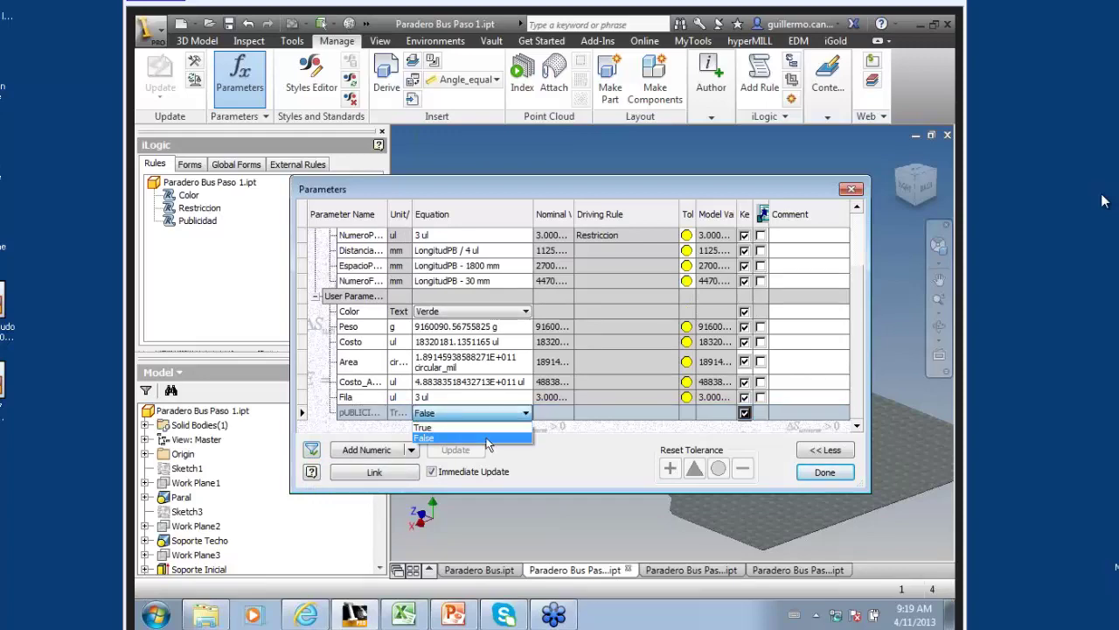
mouse_move(783, 201)
mouse_down()
mouse_move(418, 146)
mouse_move(747, 350)
mouse_move(808, 345)
mouse_move(906, 180)
mouse_up()
click(794, 396)
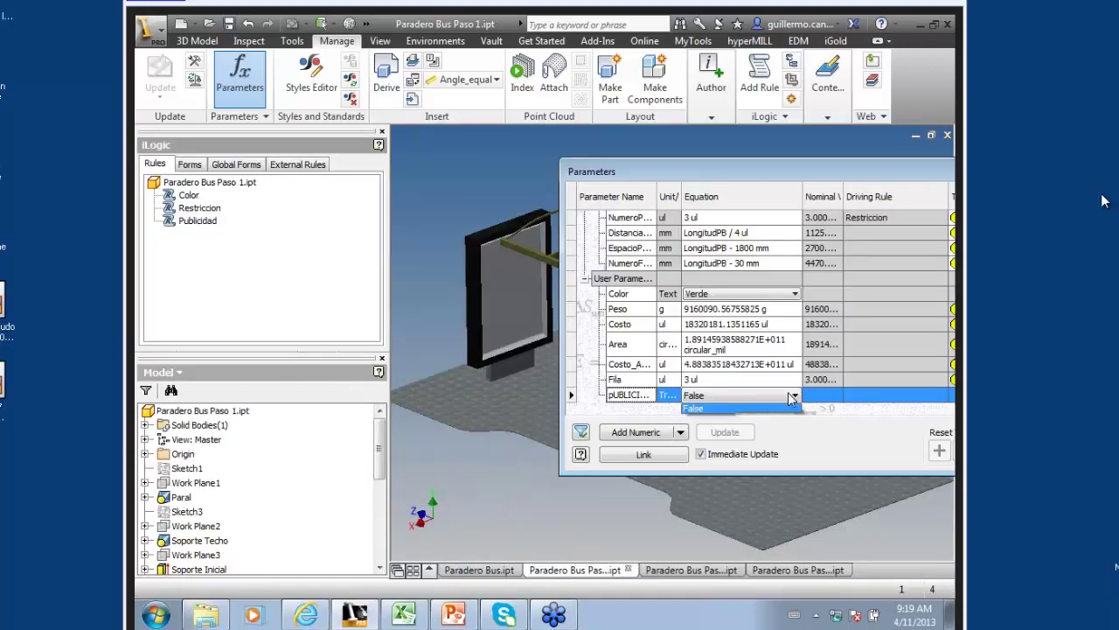
click(761, 410)
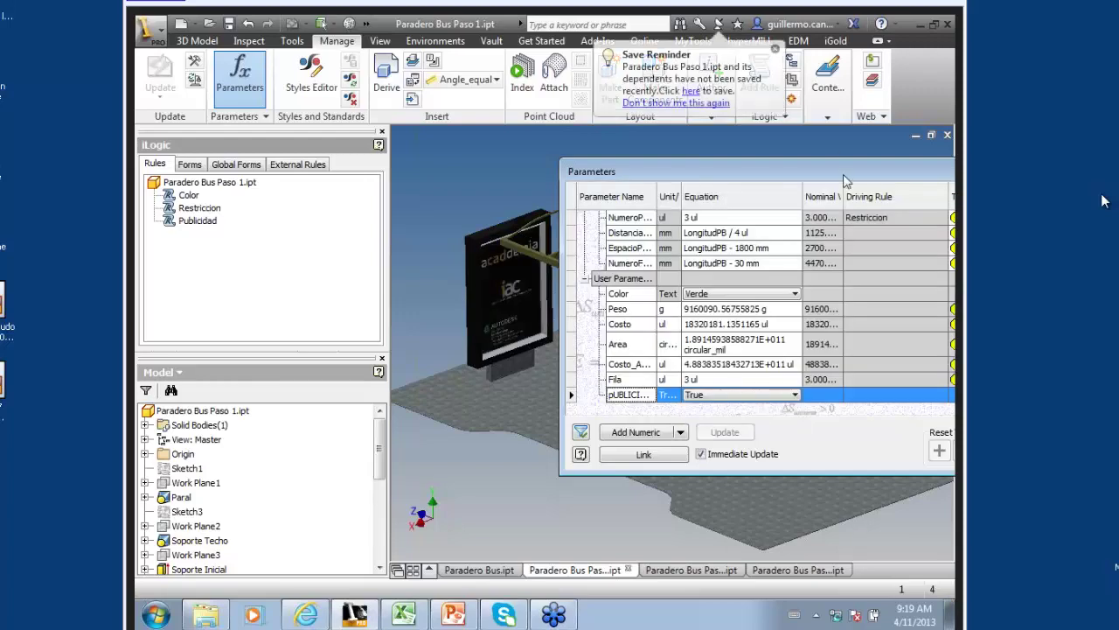
drag(845, 181, 558, 228)
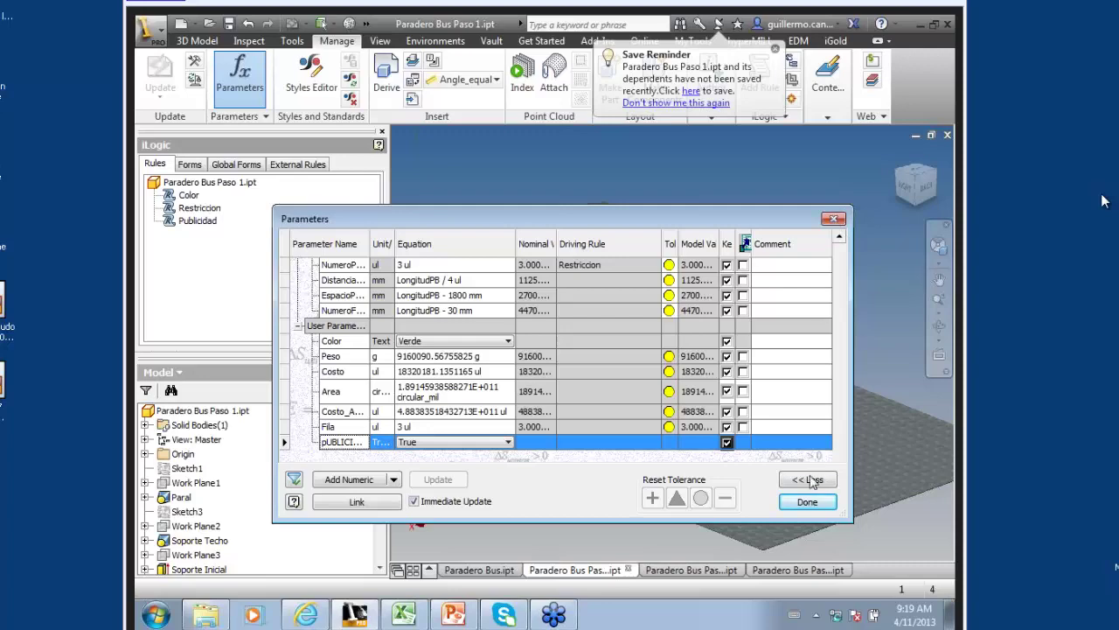
click(816, 504)
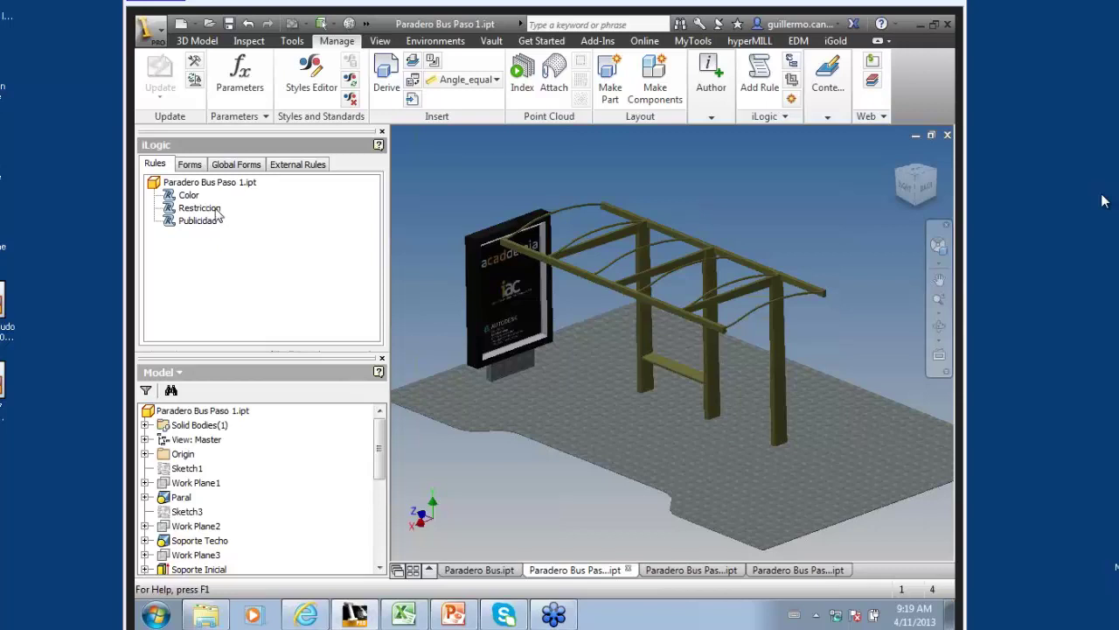
- Open the Restriccion rule and inspect its LongitudPB > 5000 condition
click(218, 215)
double_click(217, 215)
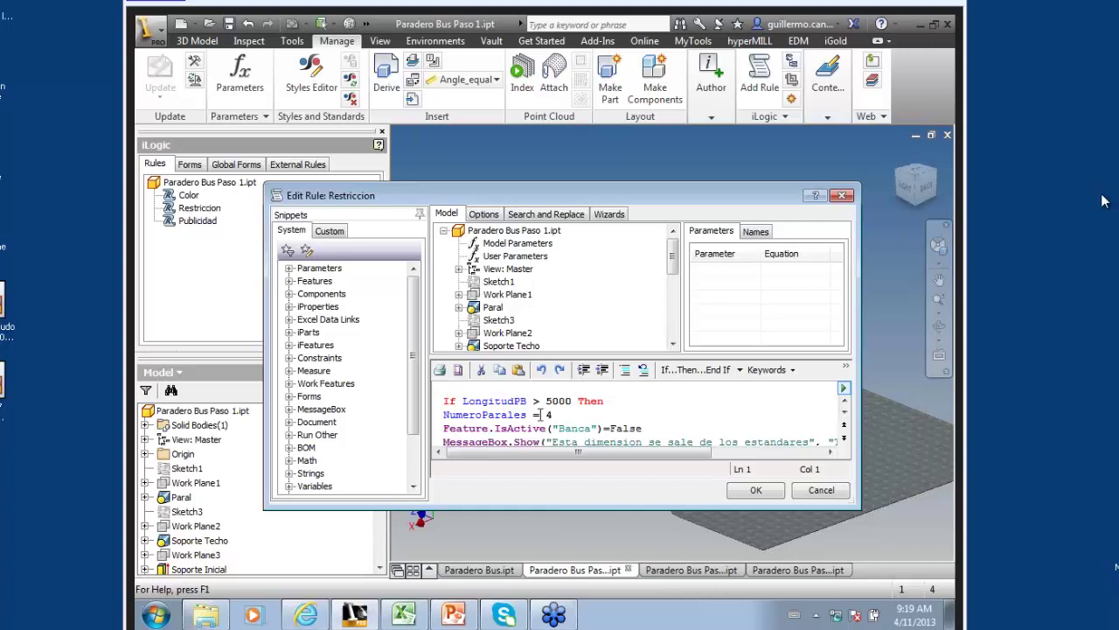
scroll(461, 402, down, 1)
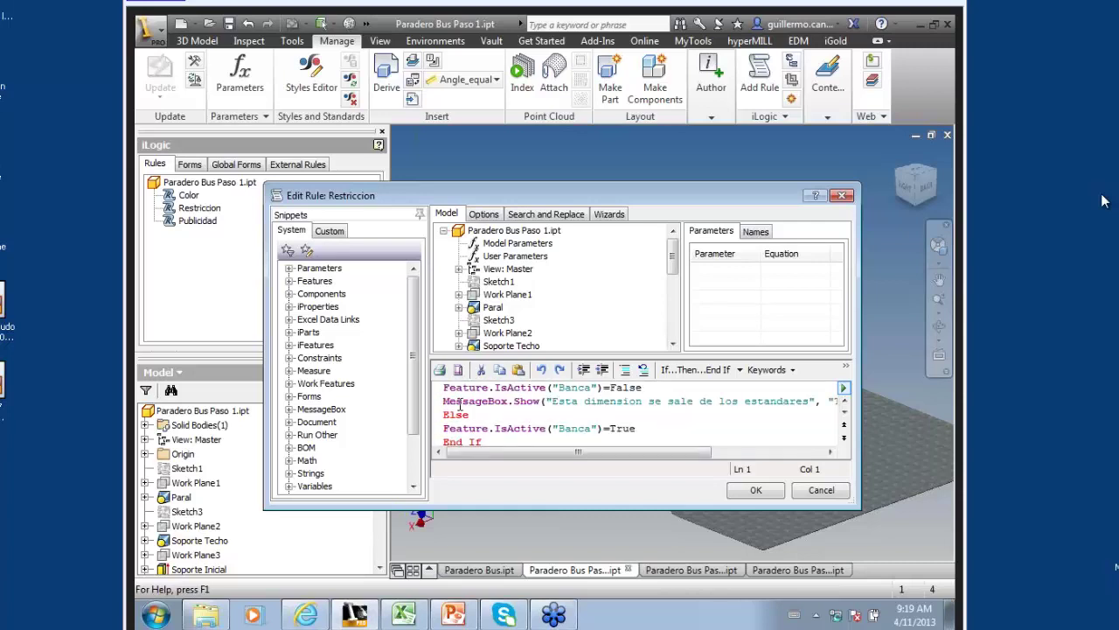
scroll(461, 402, up, 1)
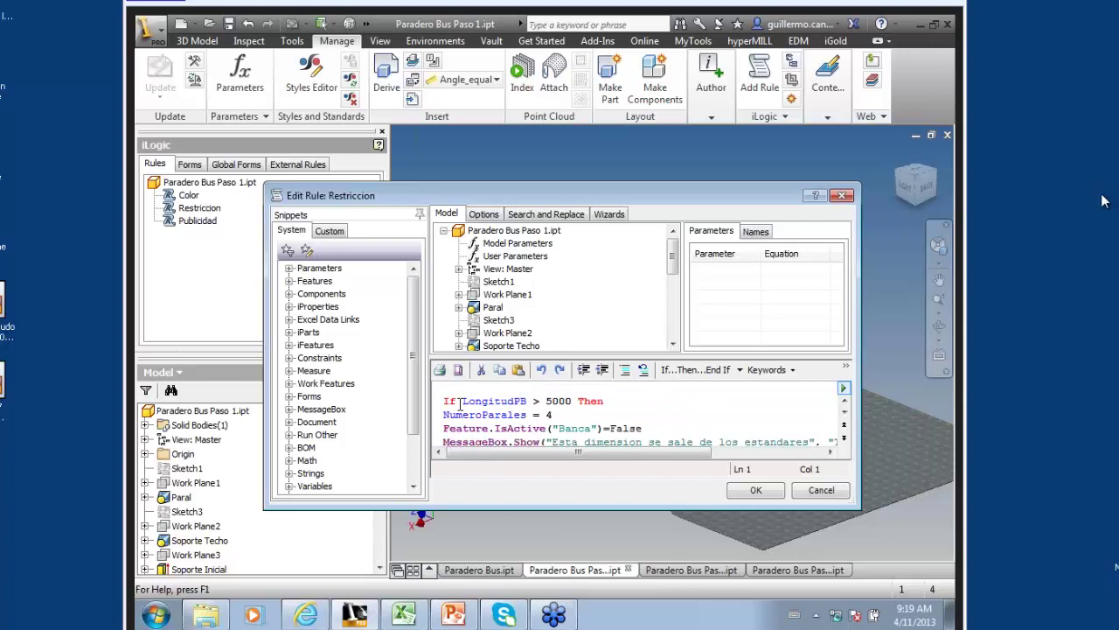
drag(461, 403, 529, 404)
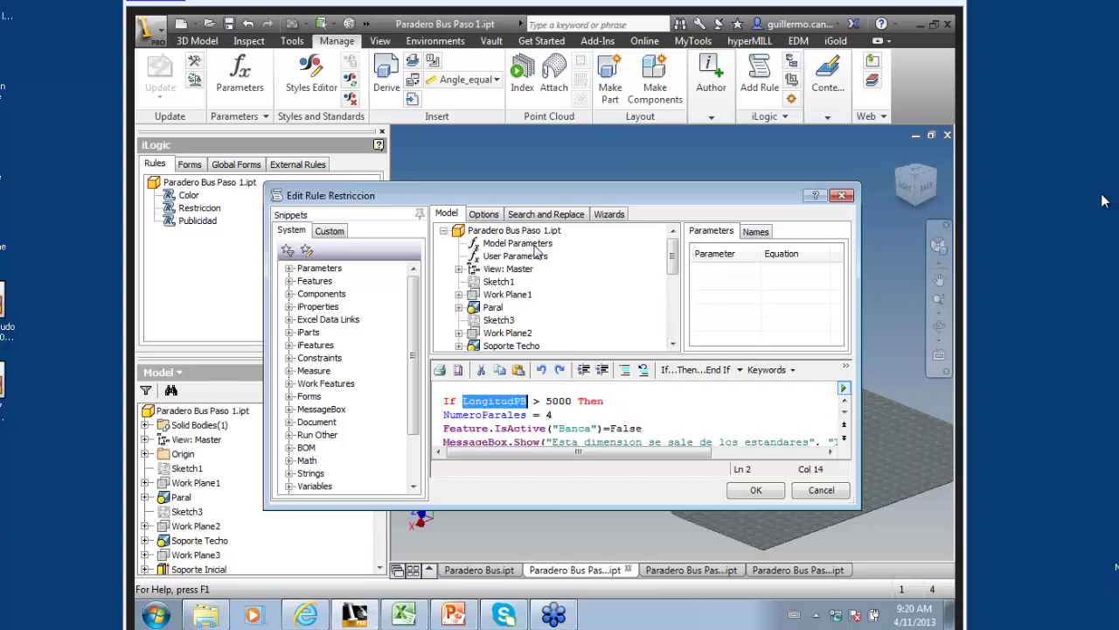
click(539, 401)
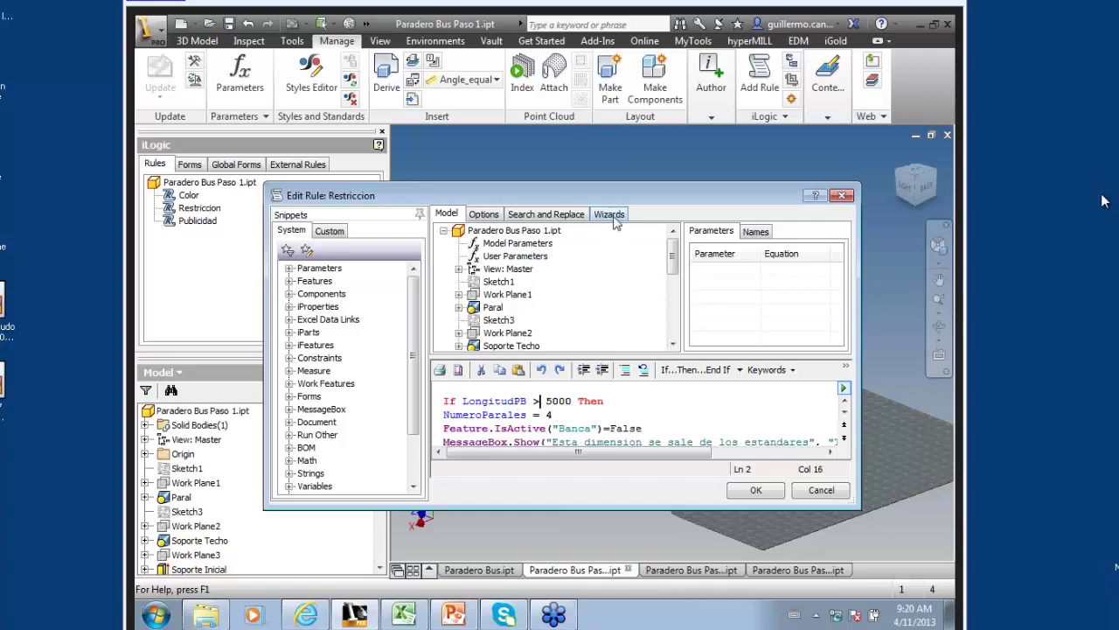
- Reposition the rule editor to compare with the model and check the NumeroParales value 4
drag(632, 203, 628, 187)
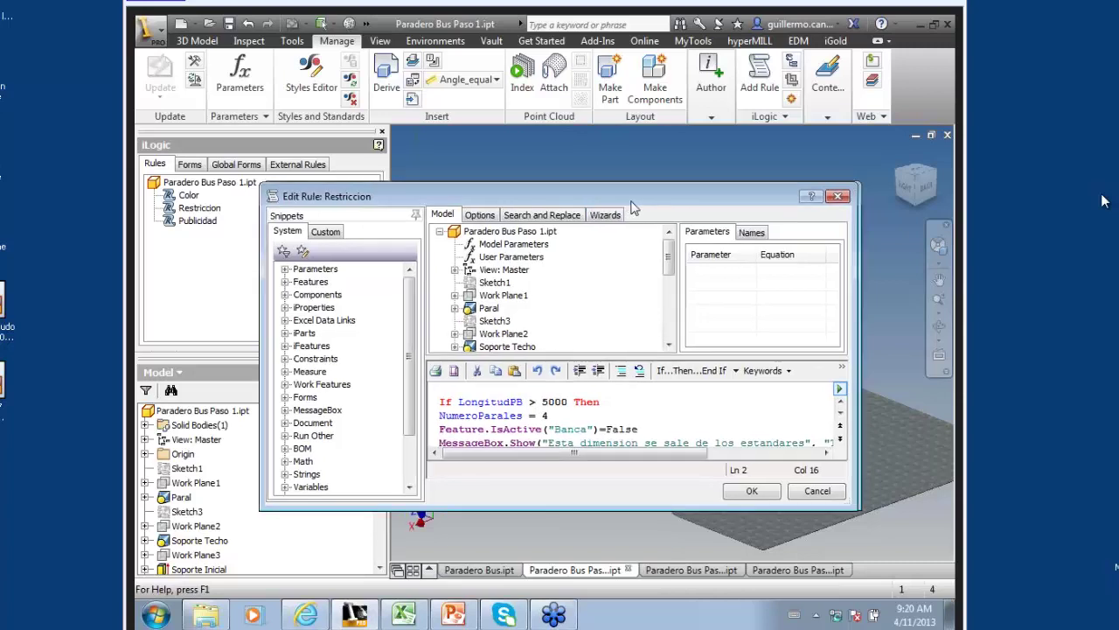
double_click(558, 400)
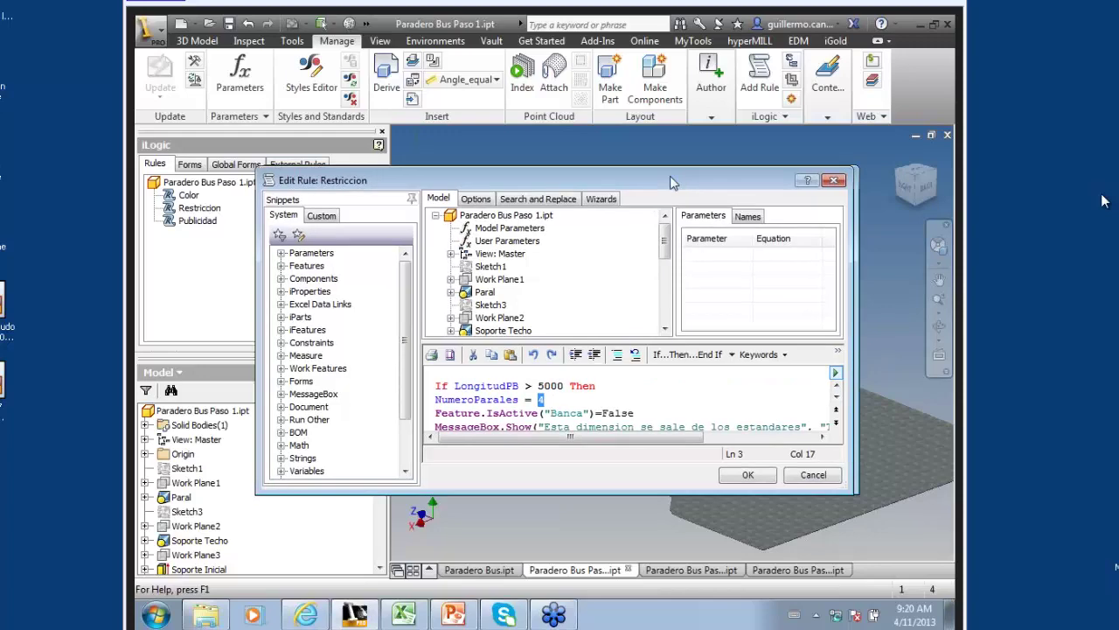
drag(681, 173, 328, 225)
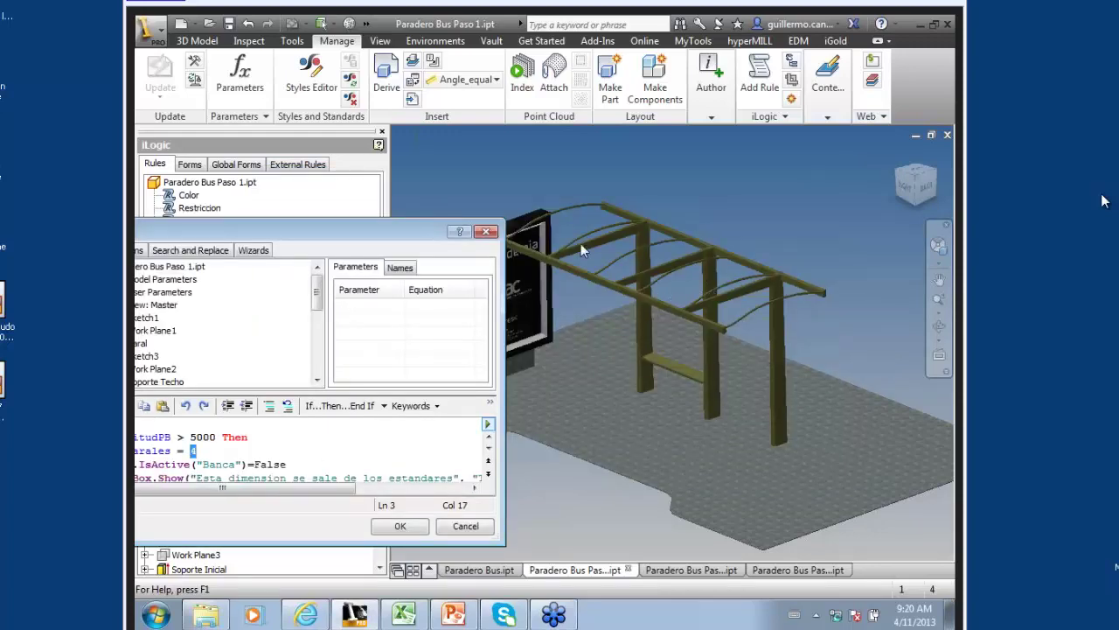
drag(396, 233, 610, 178)
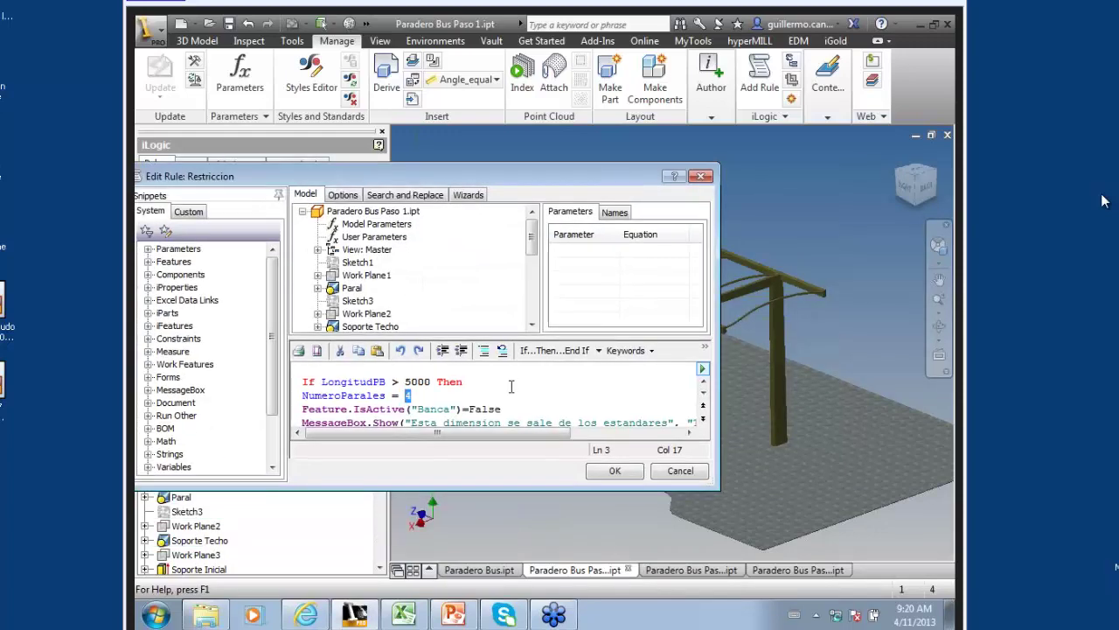
click(512, 386)
scroll(512, 386, down, 1)
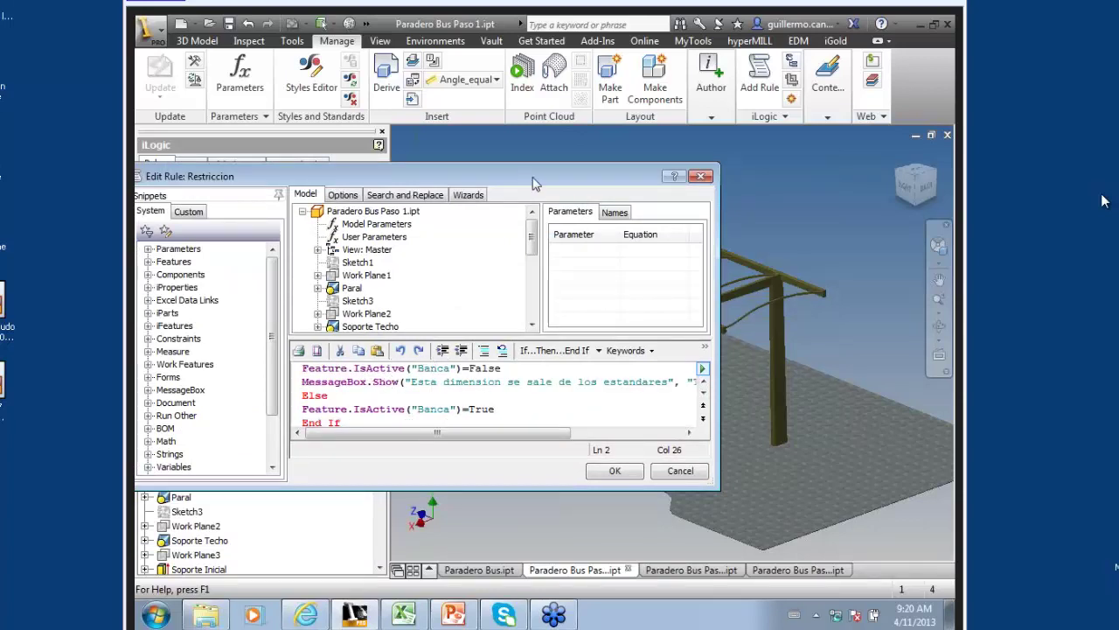
drag(533, 176, 382, 261)
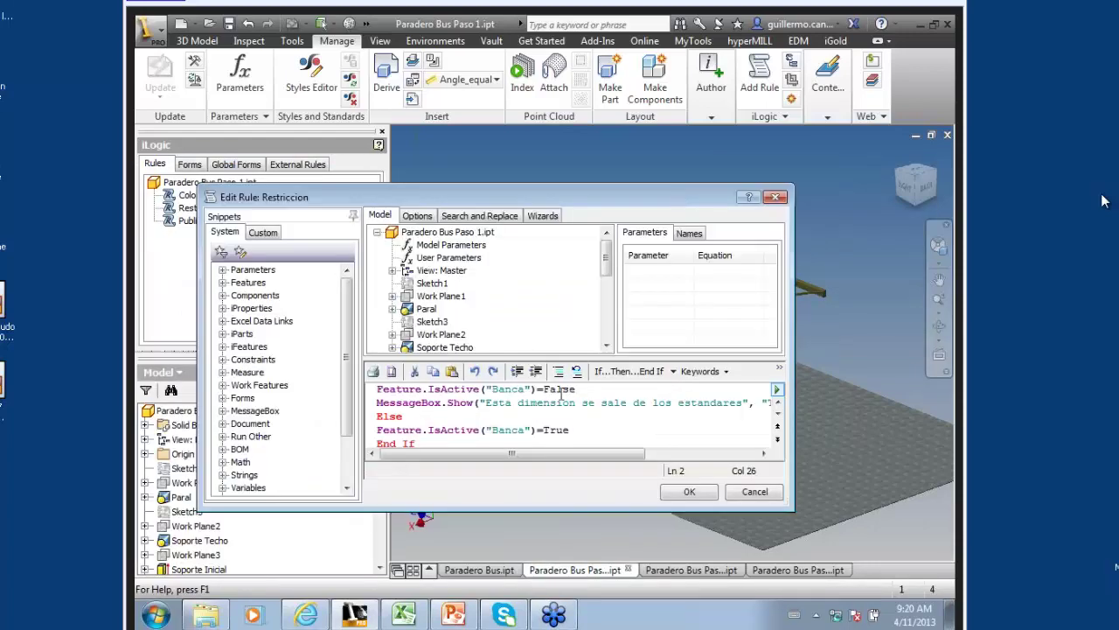
- Try deleting the Else line, undo it, and select the Banca feature name
click(579, 420)
drag(403, 416, 377, 416)
key(Delete)
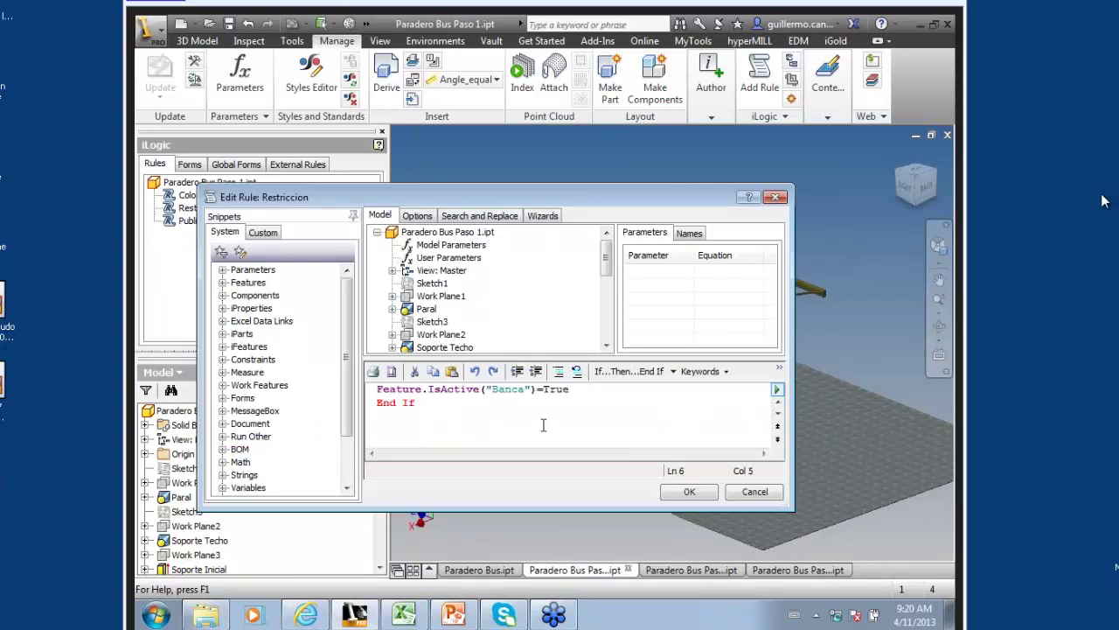
drag(571, 390, 544, 390)
key(ctrl+z)
scroll(559, 415, up, 1)
scroll(559, 415, down, 1)
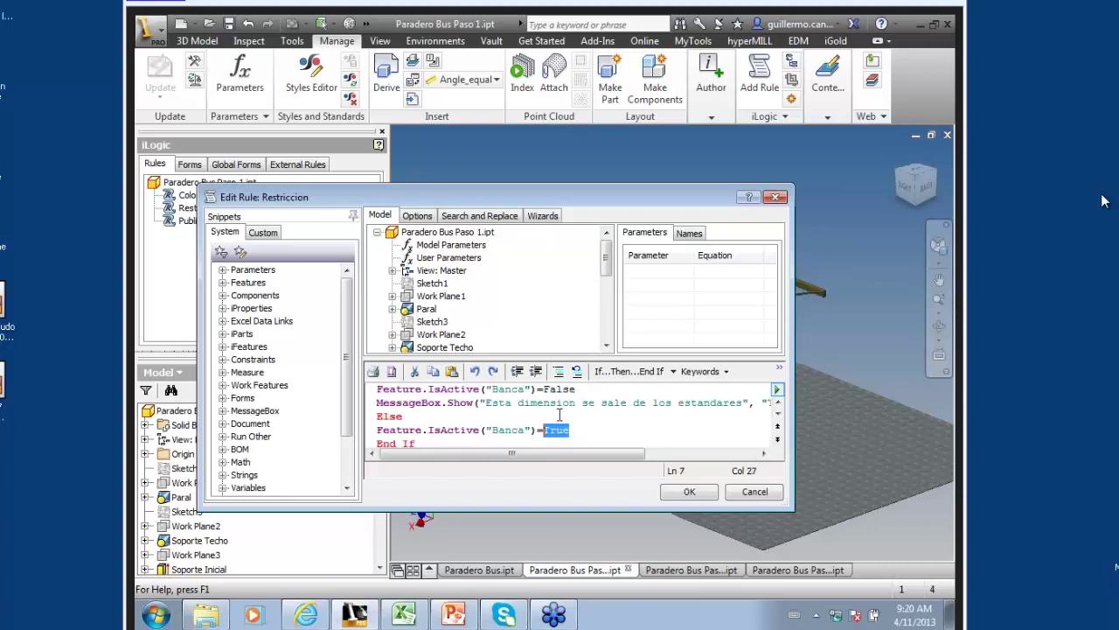
scroll(559, 415, up, 1)
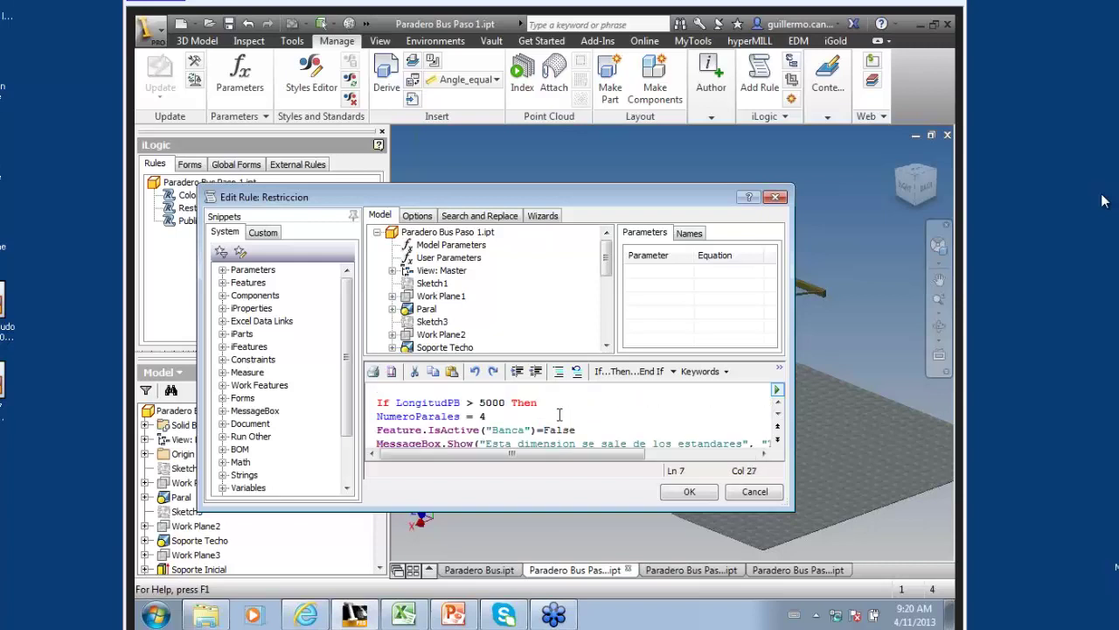
scroll(560, 415, down, 1)
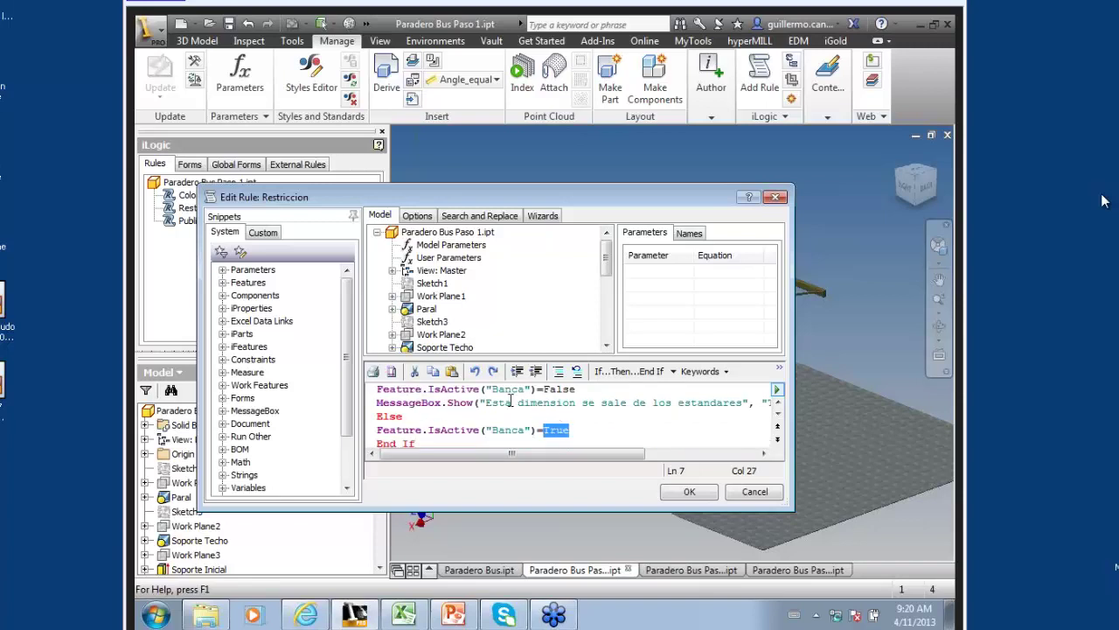
drag(493, 390, 521, 389)
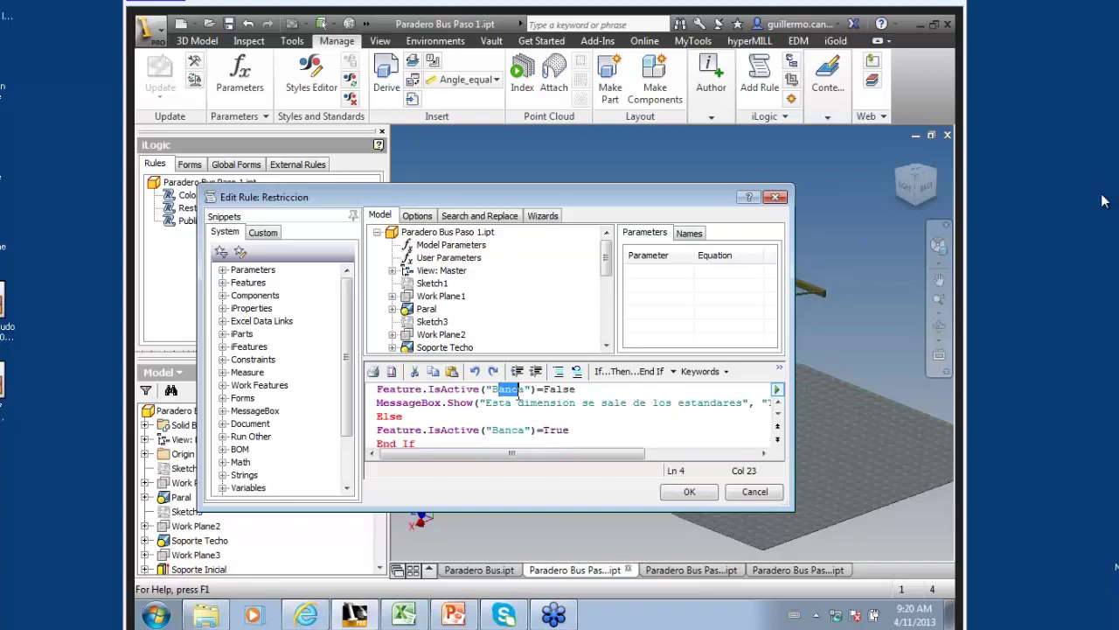
- Inspect the MessageBox.Show line in the Restriccion rule
drag(607, 276, 614, 343)
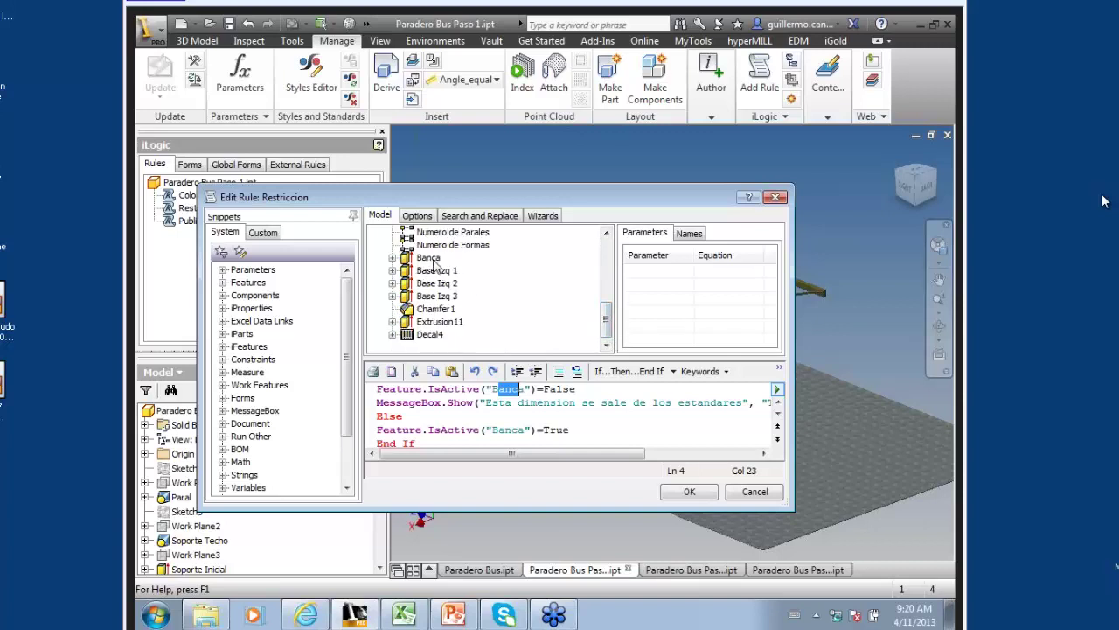
click(425, 390)
mouse_move(353, 311)
mouse_down()
mouse_move(355, 348)
mouse_move(350, 313)
mouse_up()
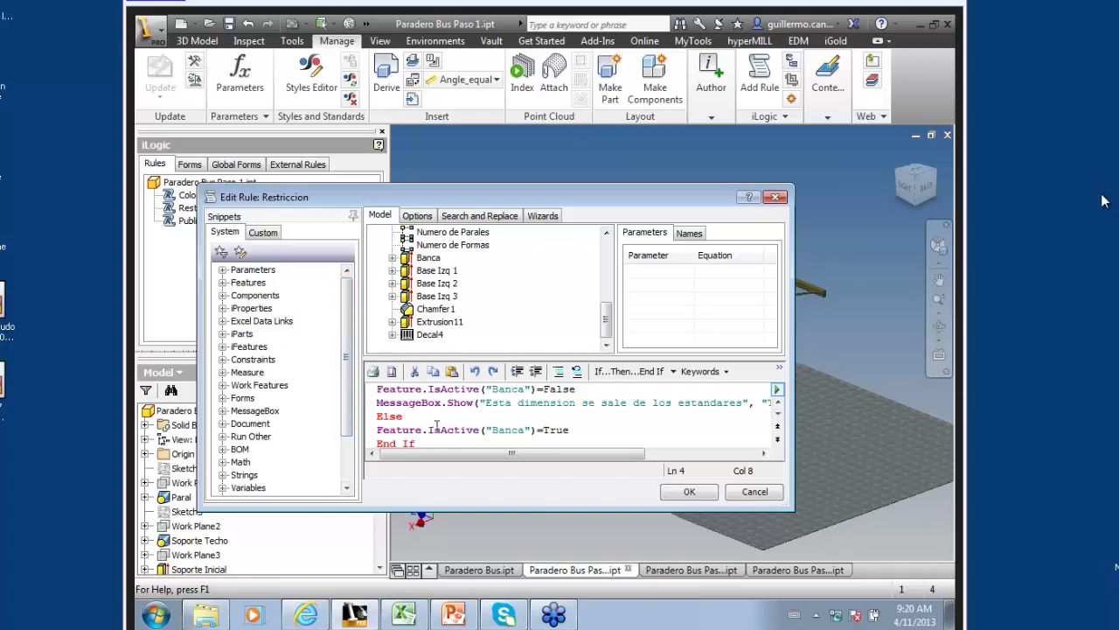
click(377, 402)
scroll(450, 404, up, 1)
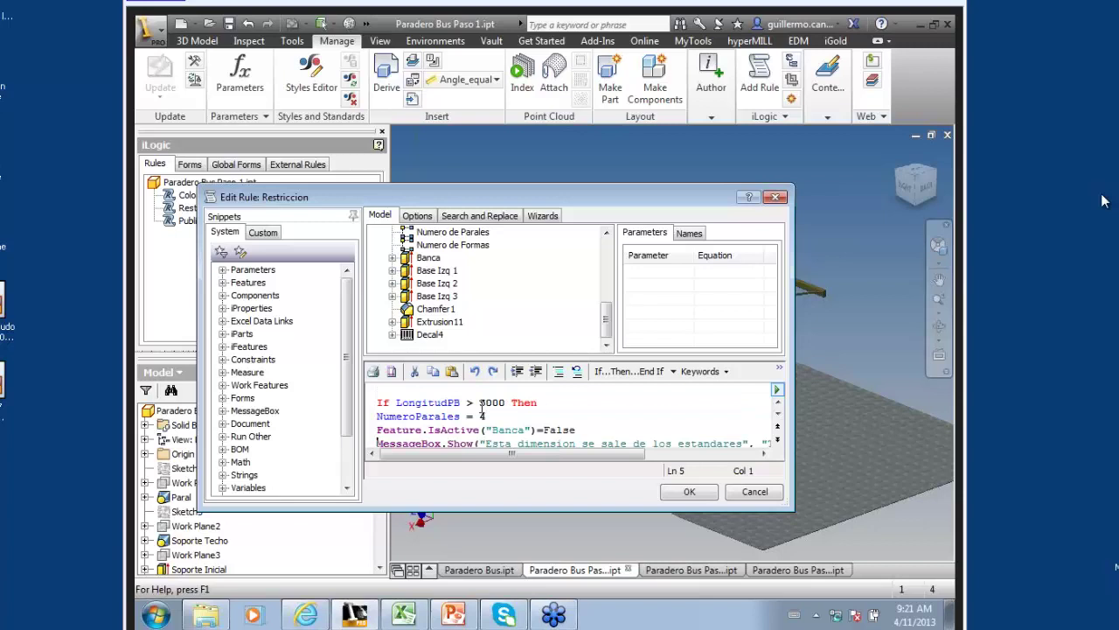
drag(481, 408, 505, 407)
scroll(506, 407, down, 1)
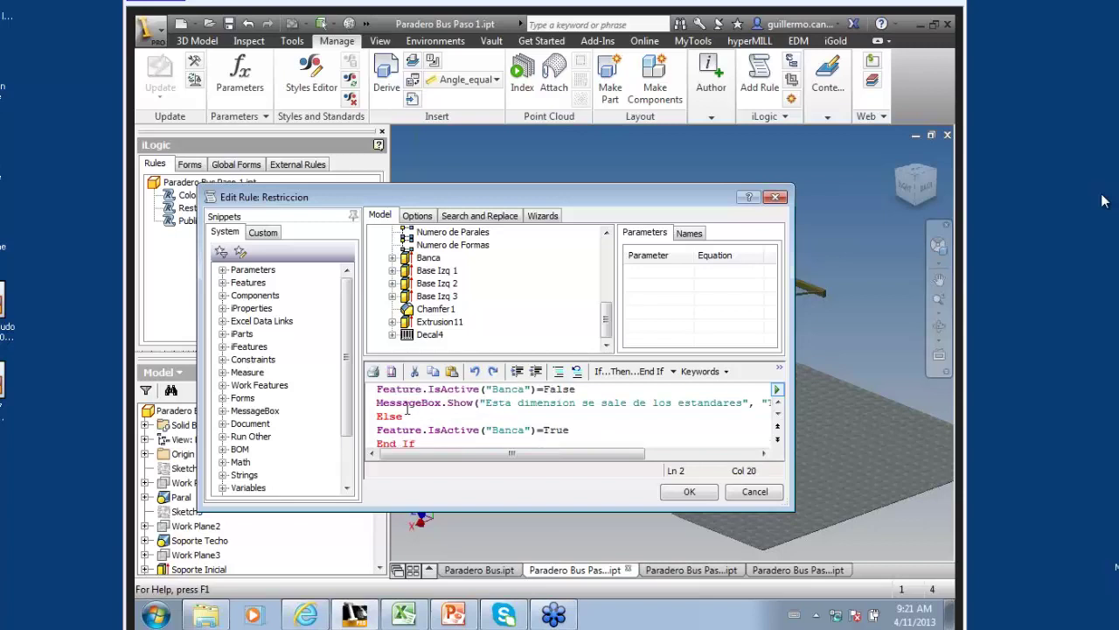
drag(390, 404, 487, 404)
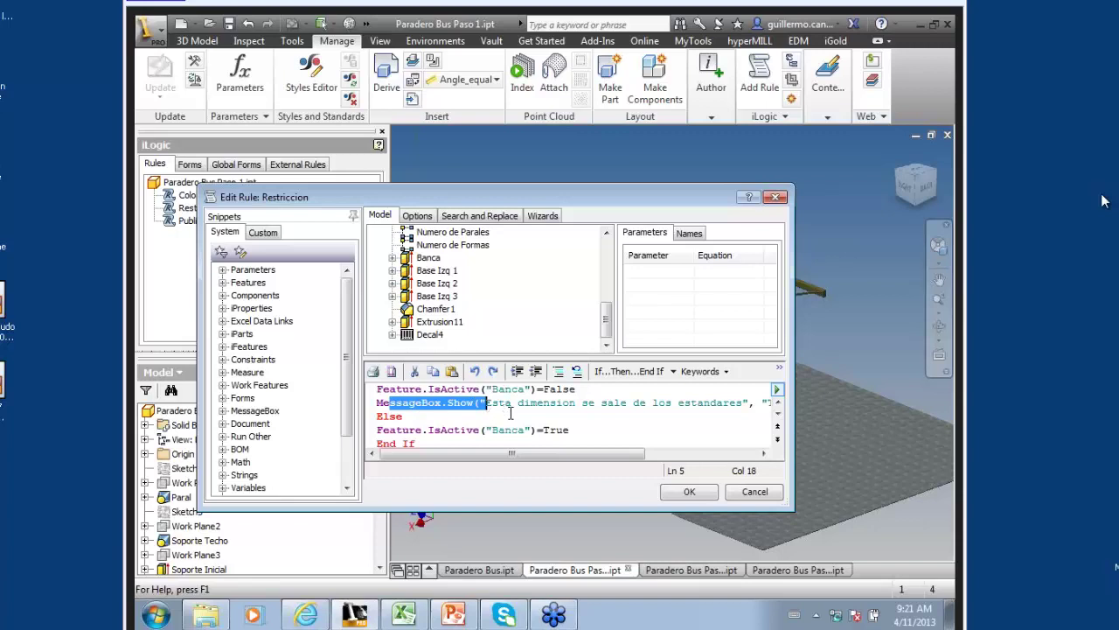
click(510, 415)
- Read the full 'Esta dimension se sale de los estandares' message and expand the MessageBox snippets
drag(584, 453, 612, 461)
drag(440, 404, 540, 404)
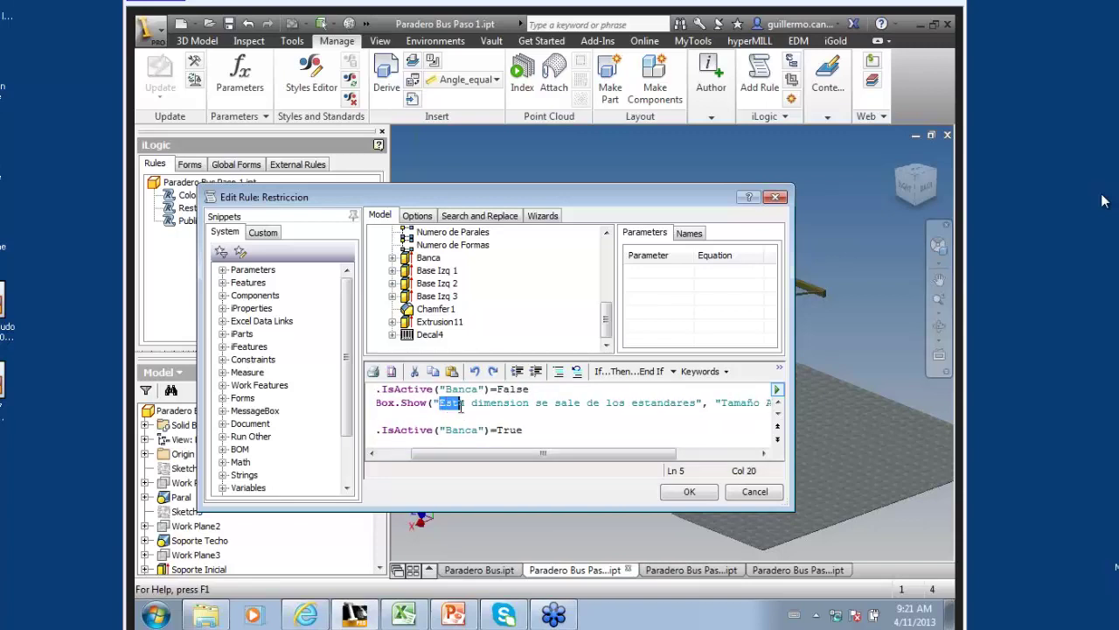
click(567, 418)
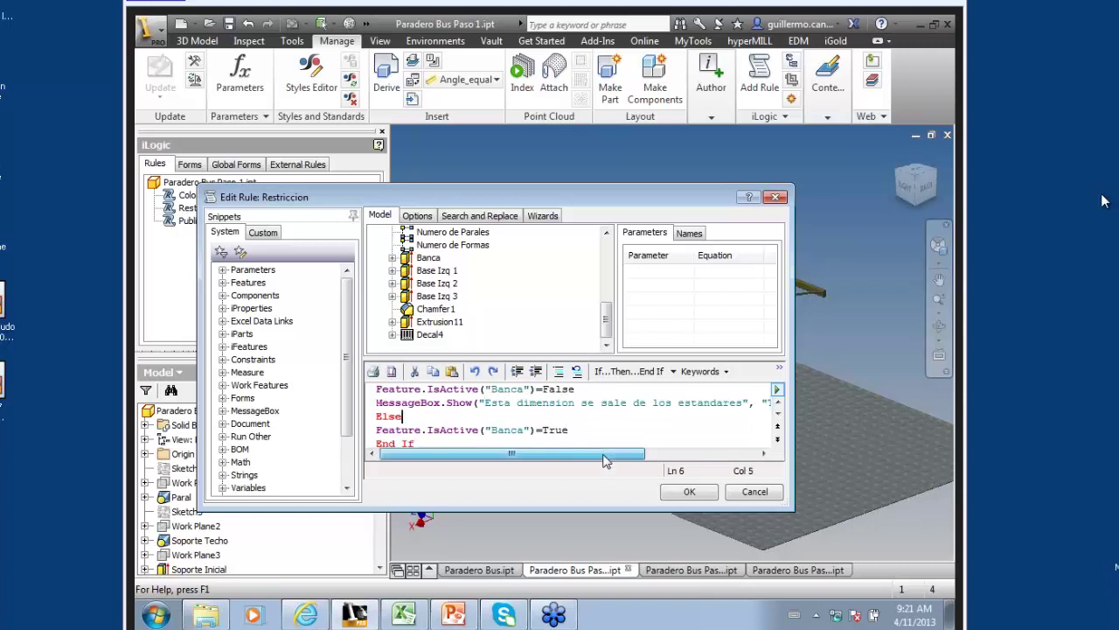
mouse_move(604, 453)
mouse_down()
mouse_move(705, 464)
mouse_move(695, 463)
mouse_up()
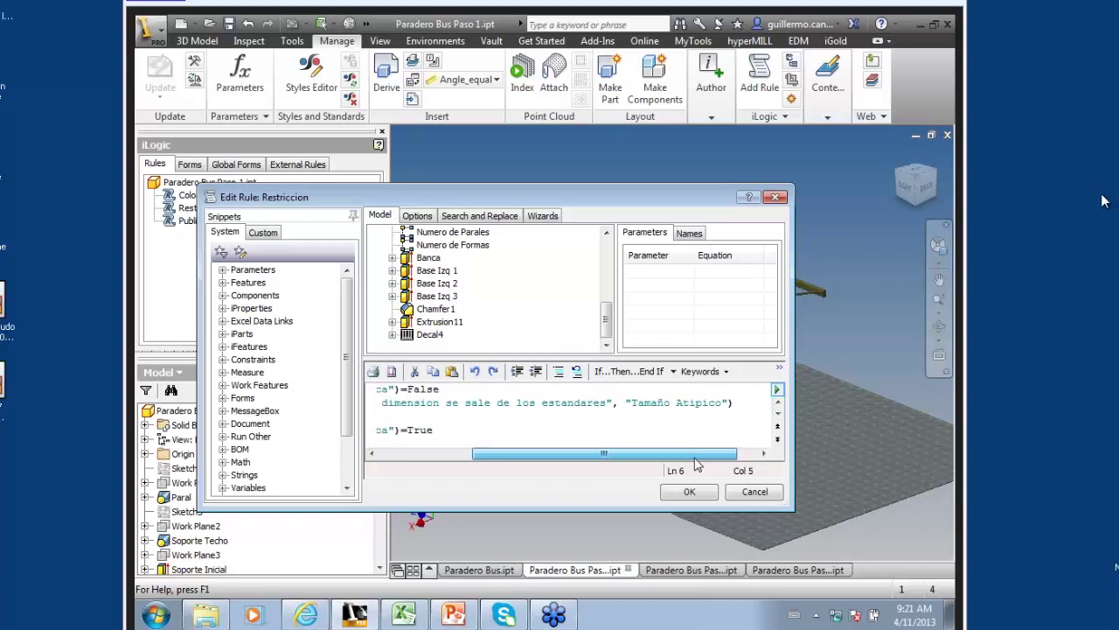
click(649, 402)
drag(603, 453, 510, 453)
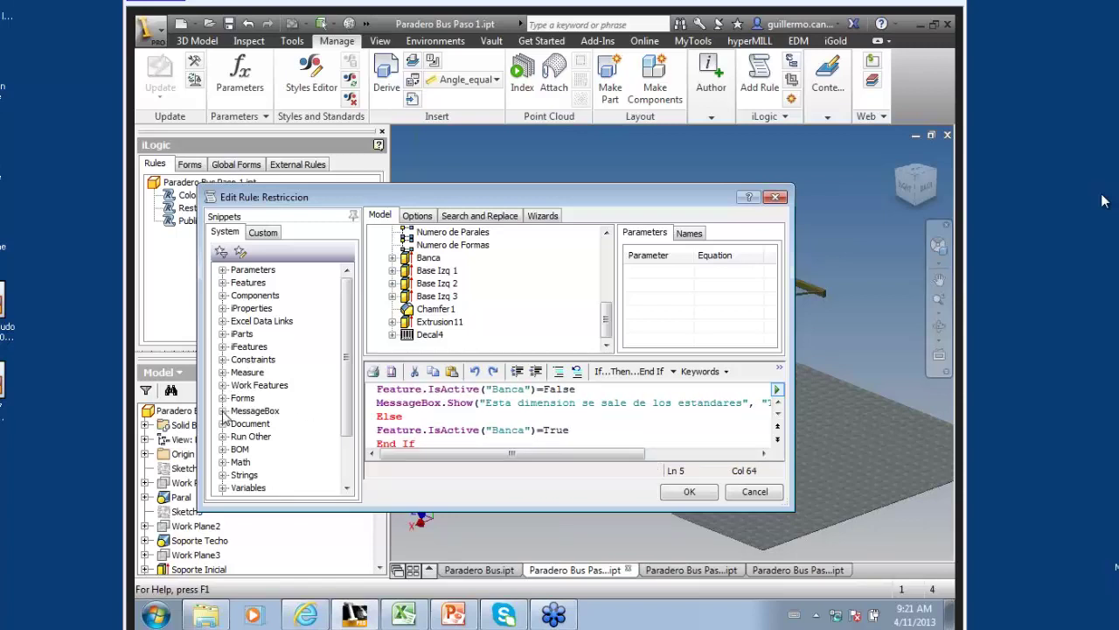
click(223, 410)
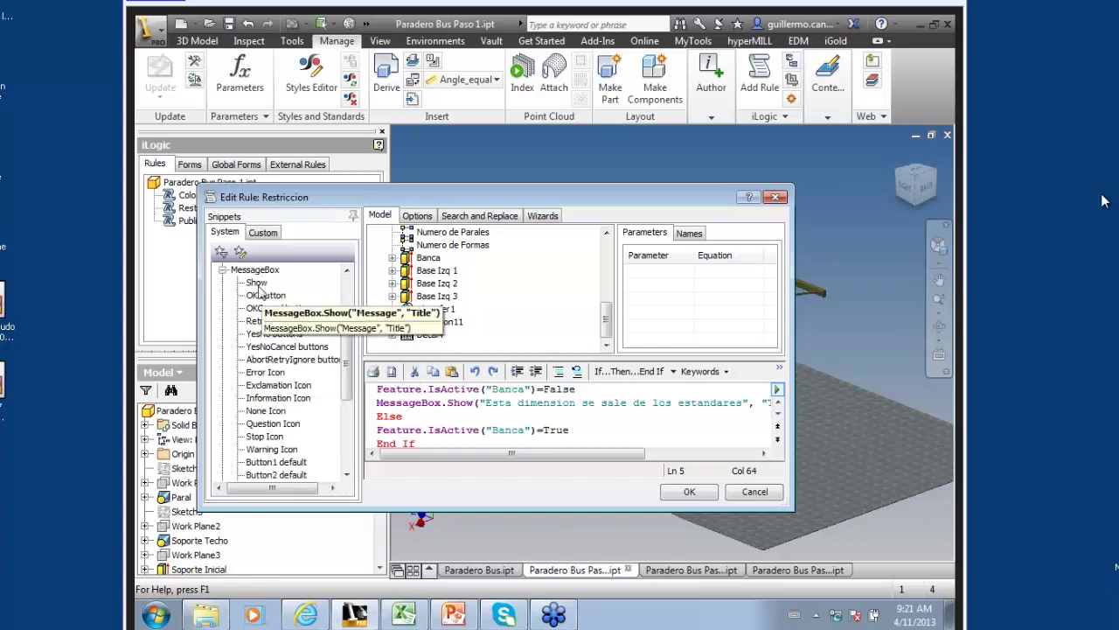
- Insert a MessageBox snippet after End If, then delete it again
click(425, 445)
key(Return)
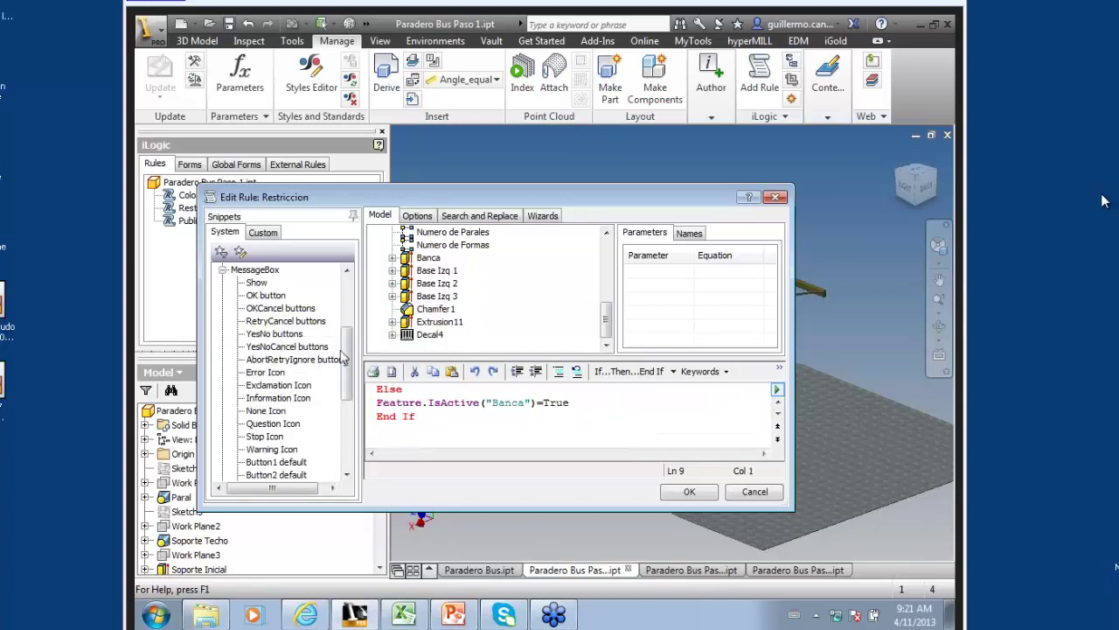
double_click(260, 286)
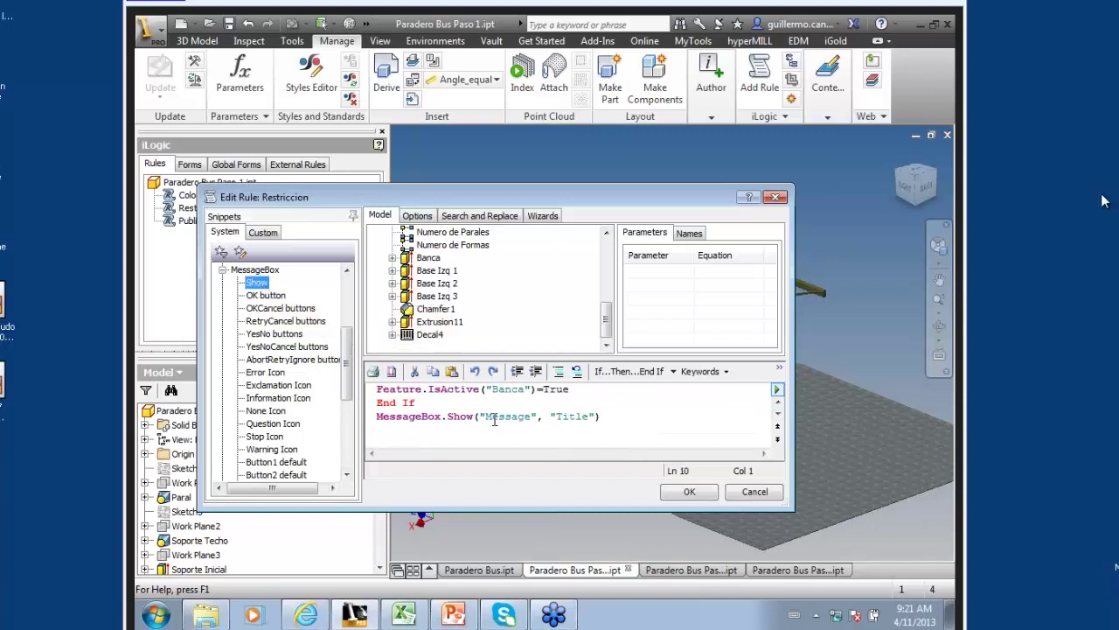
drag(486, 416, 526, 426)
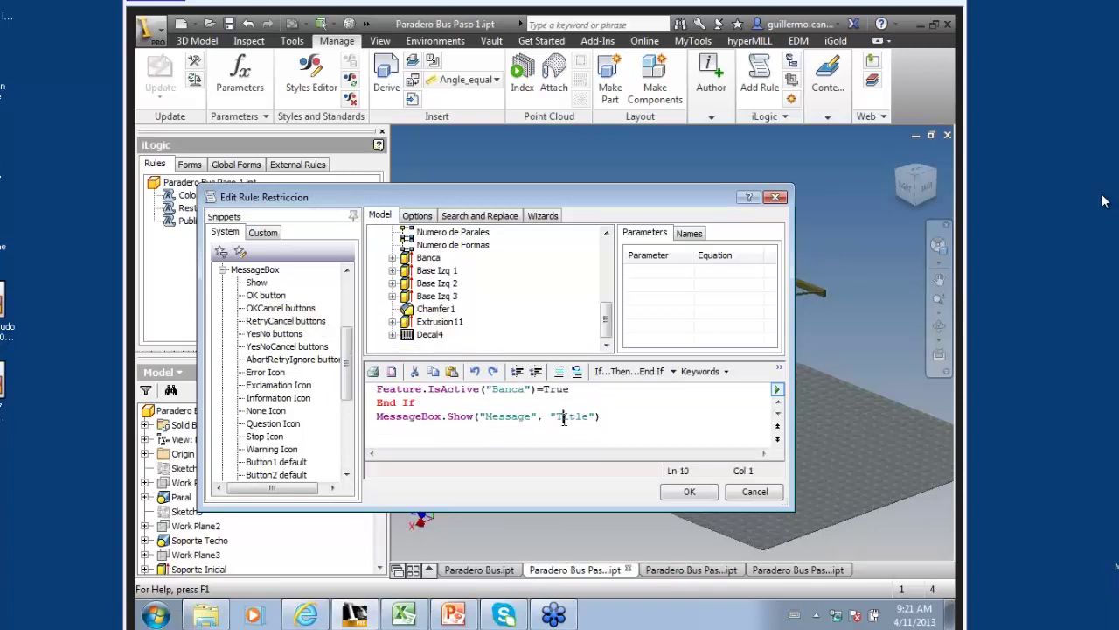
drag(628, 418, 372, 424)
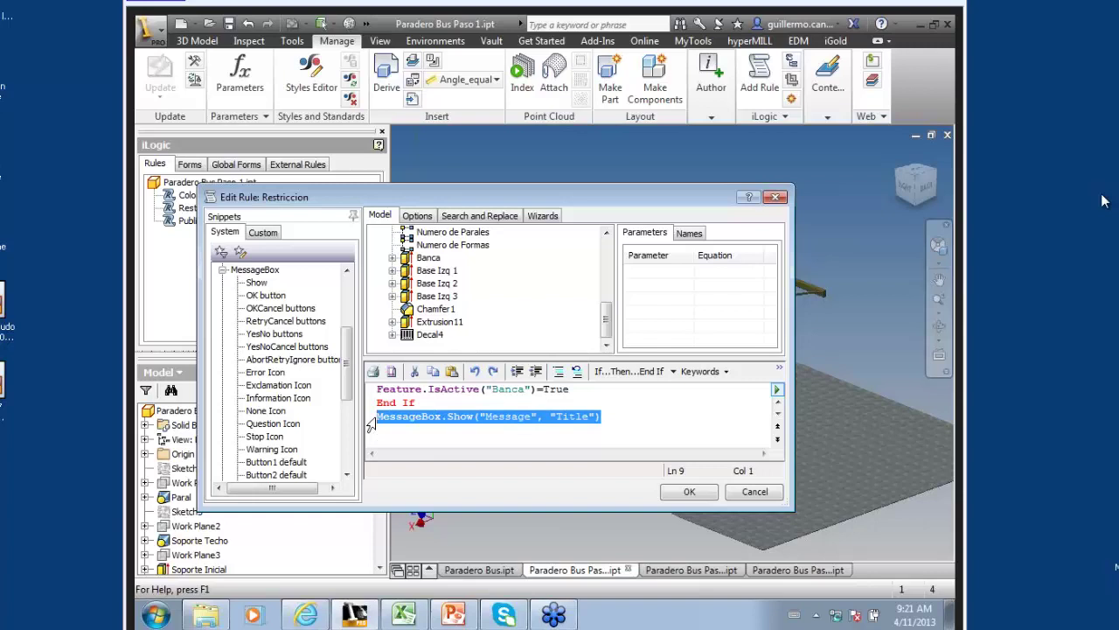
key(Delete)
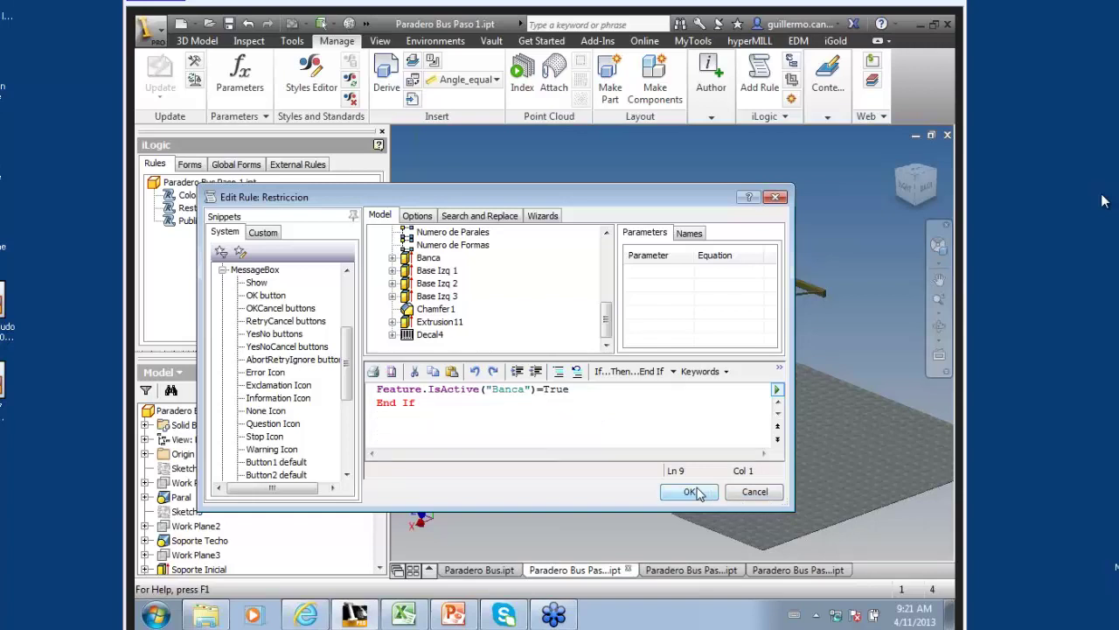
- Save the Restriccion rule and run it on the part
click(691, 491)
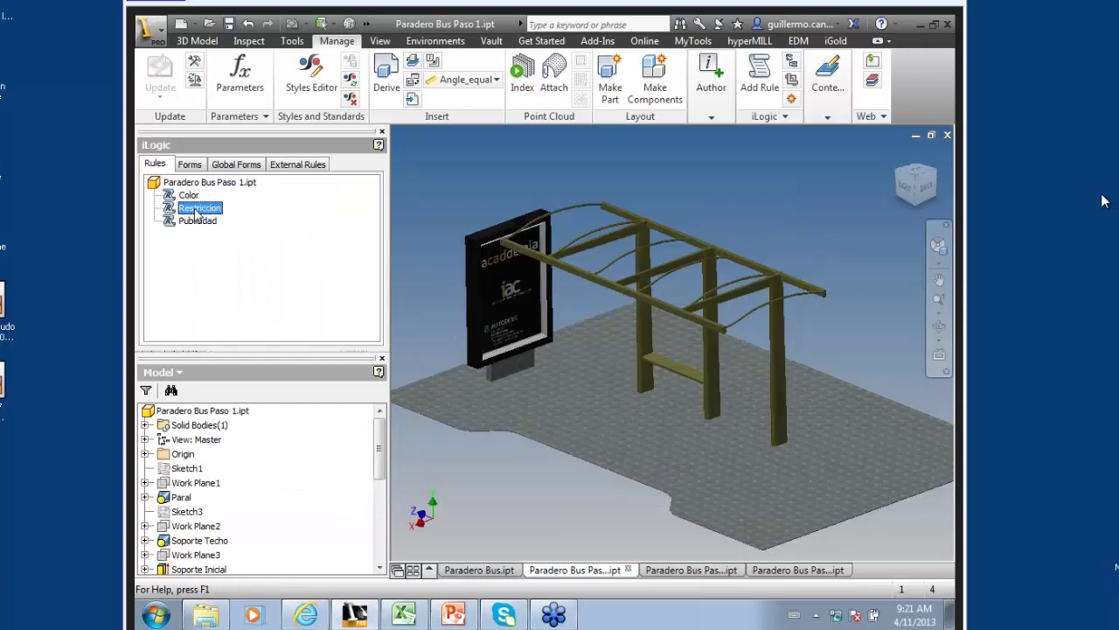
right_click(195, 214)
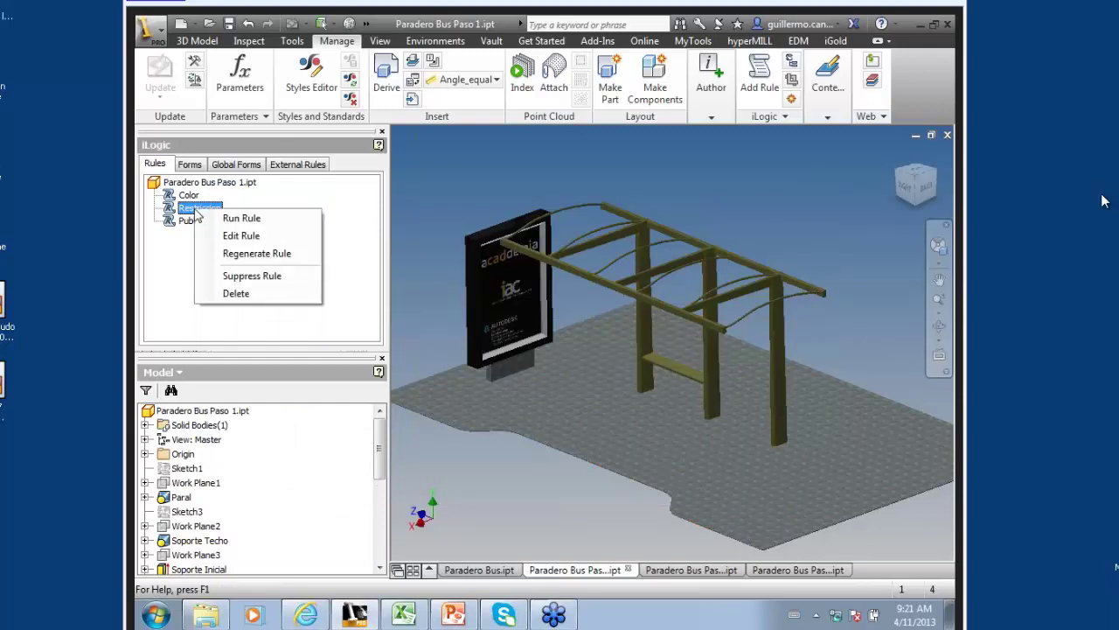
click(257, 222)
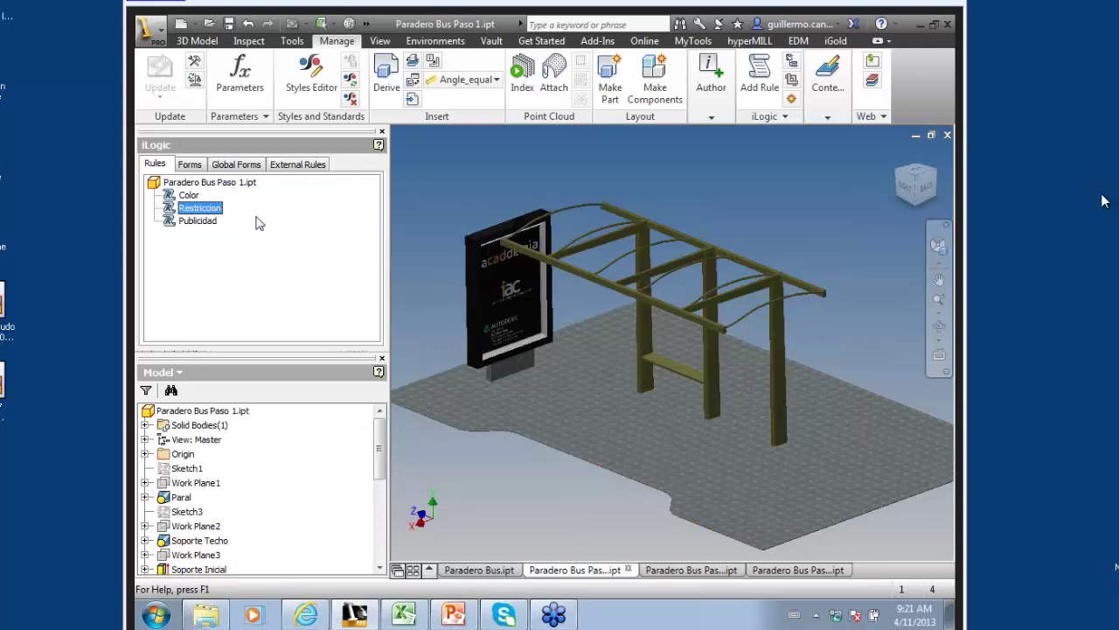
- Change LongitudPB from 4500 mm to 5100 in the part's Parameters table
click(254, 65)
scroll(408, 392, down, 2)
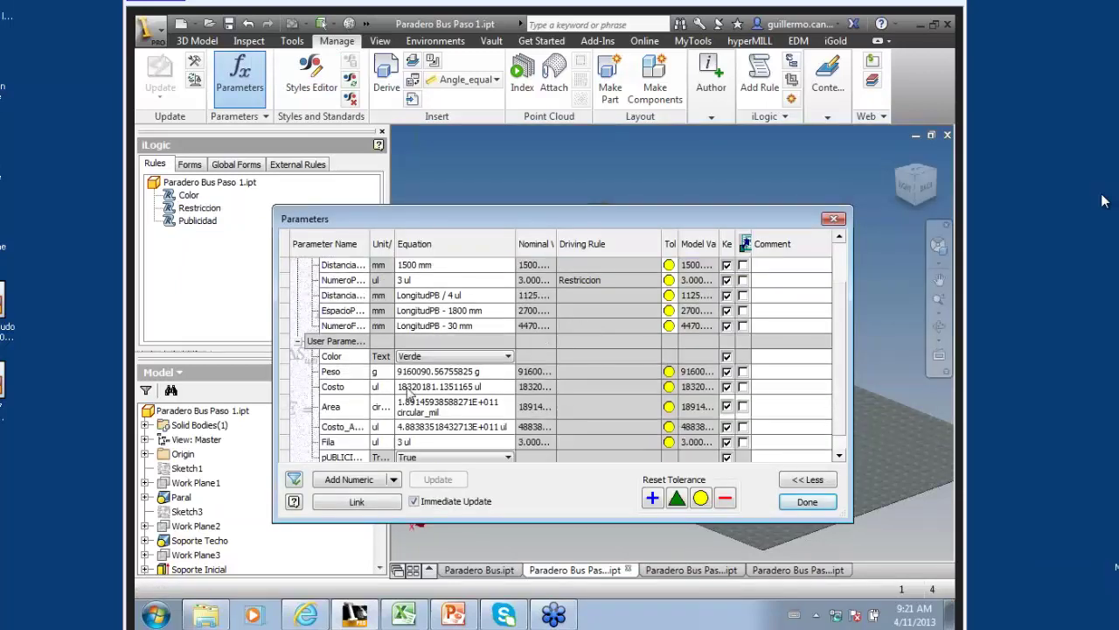
scroll(408, 393, down, 1)
scroll(408, 393, up, 3)
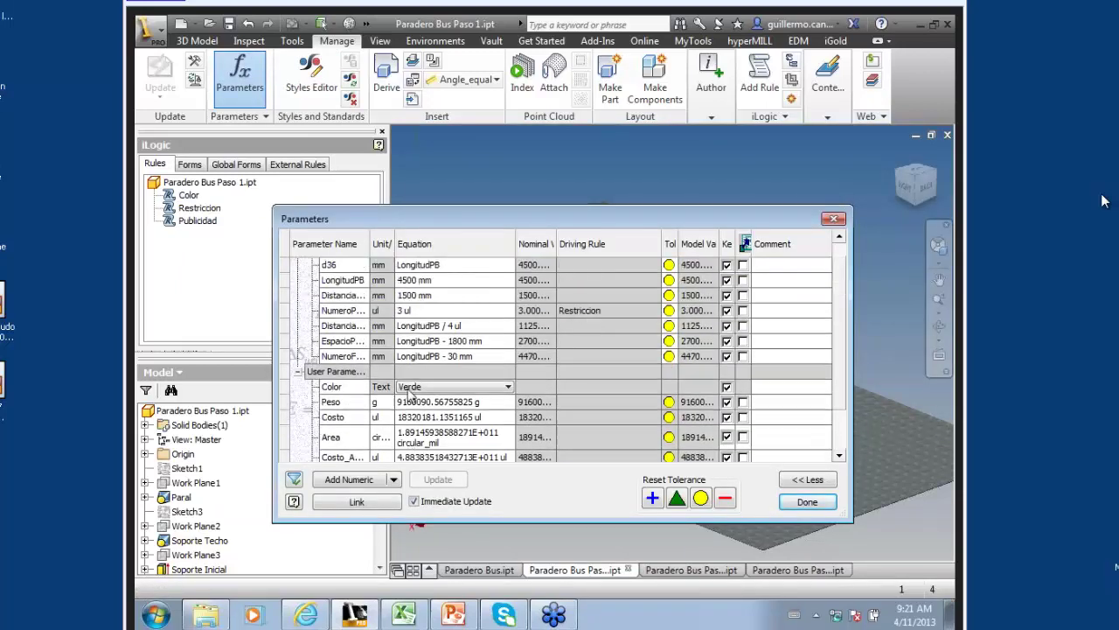
scroll(408, 394, up, 1)
click(448, 295)
drag(449, 296, 381, 299)
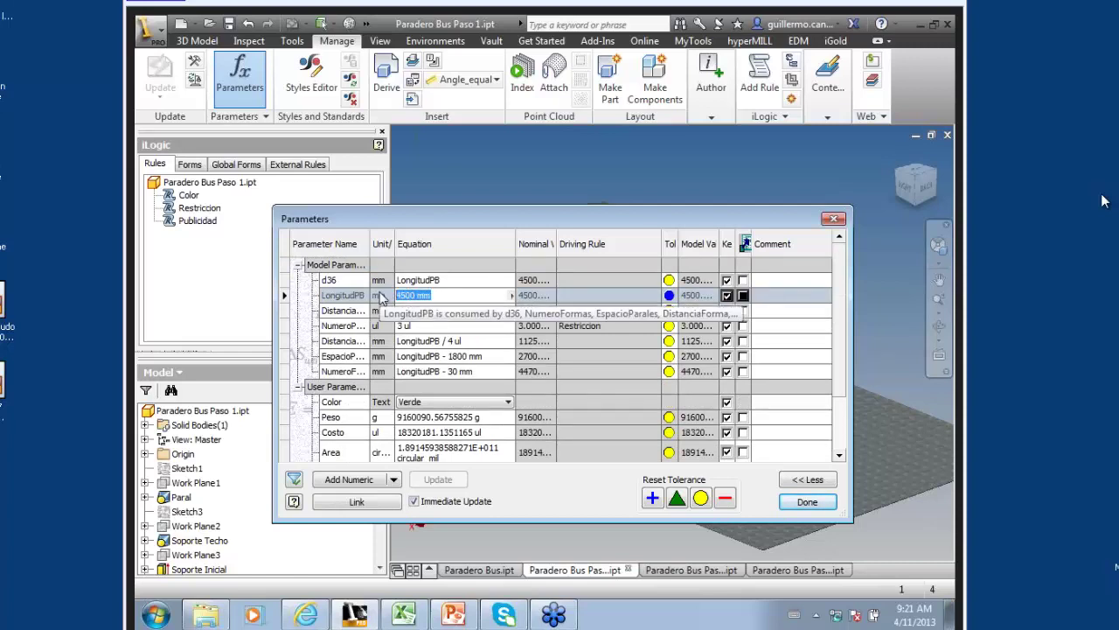
key(End)
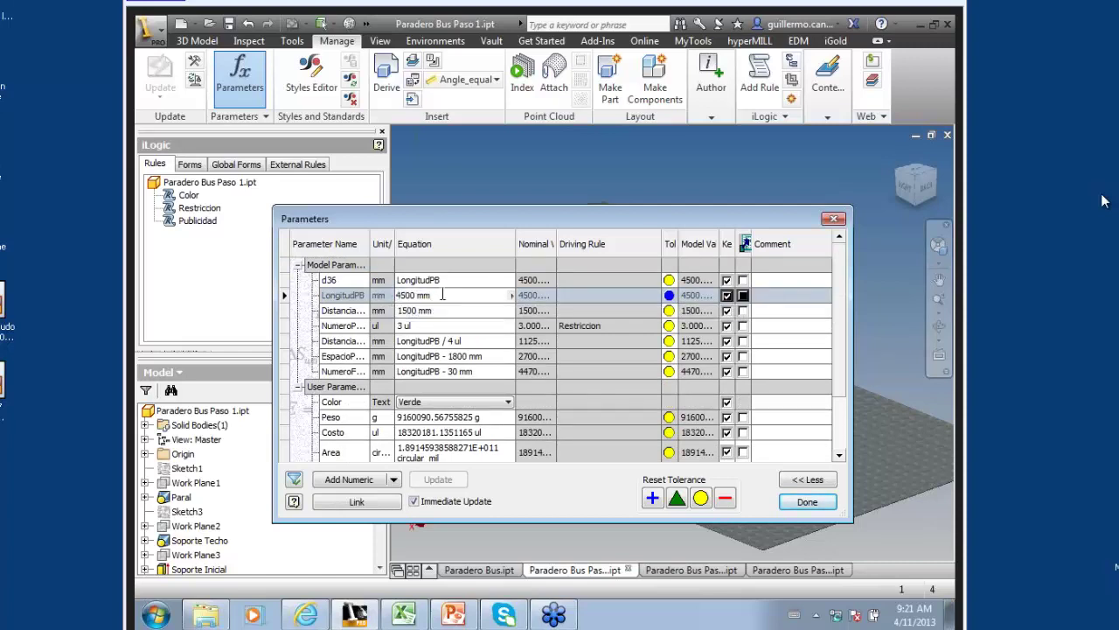
key(BackSpace)
key(BackSpace)
key(BackSpace)
key(BackSpace)
text(5100)
click(802, 502)
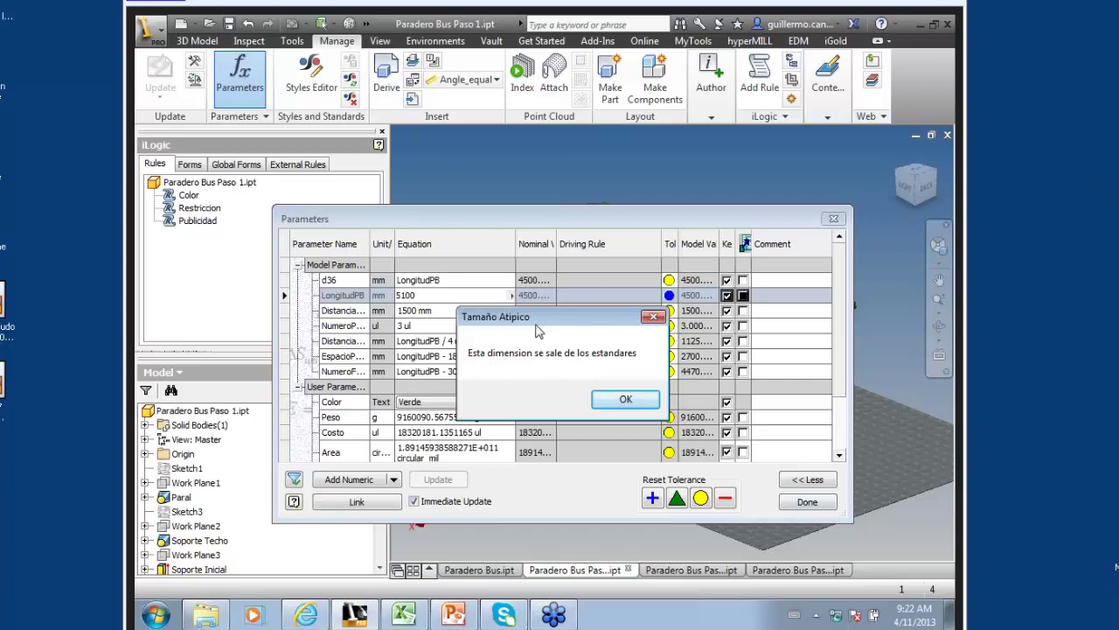
- Acknowledge the Tamaño Atipico warning and close the Parameters dialog with Done
drag(520, 319, 488, 316)
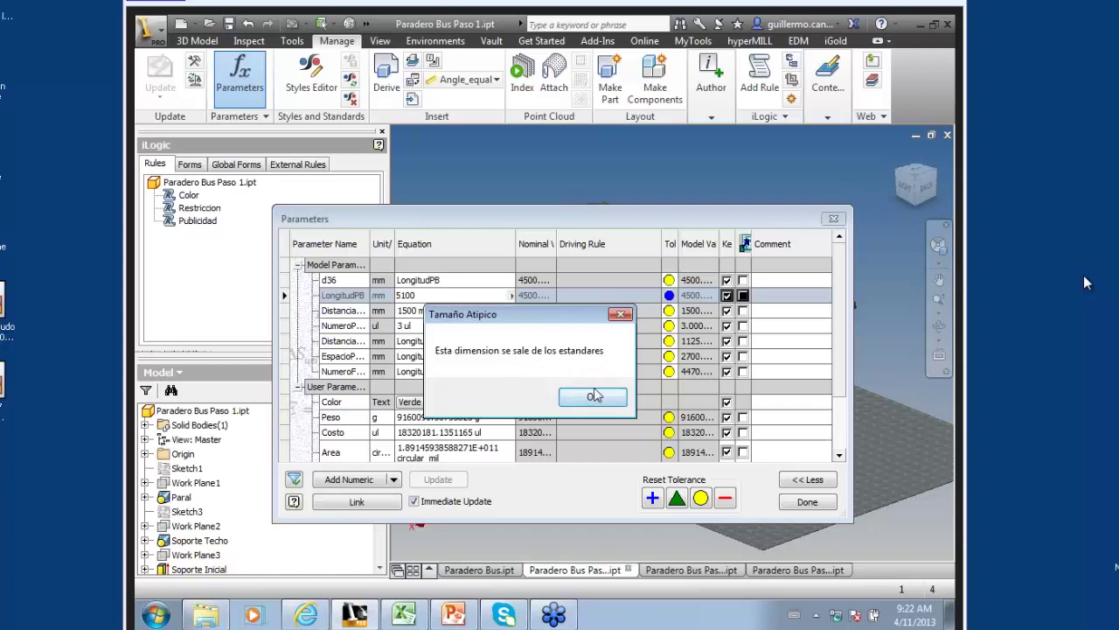
click(594, 396)
click(809, 500)
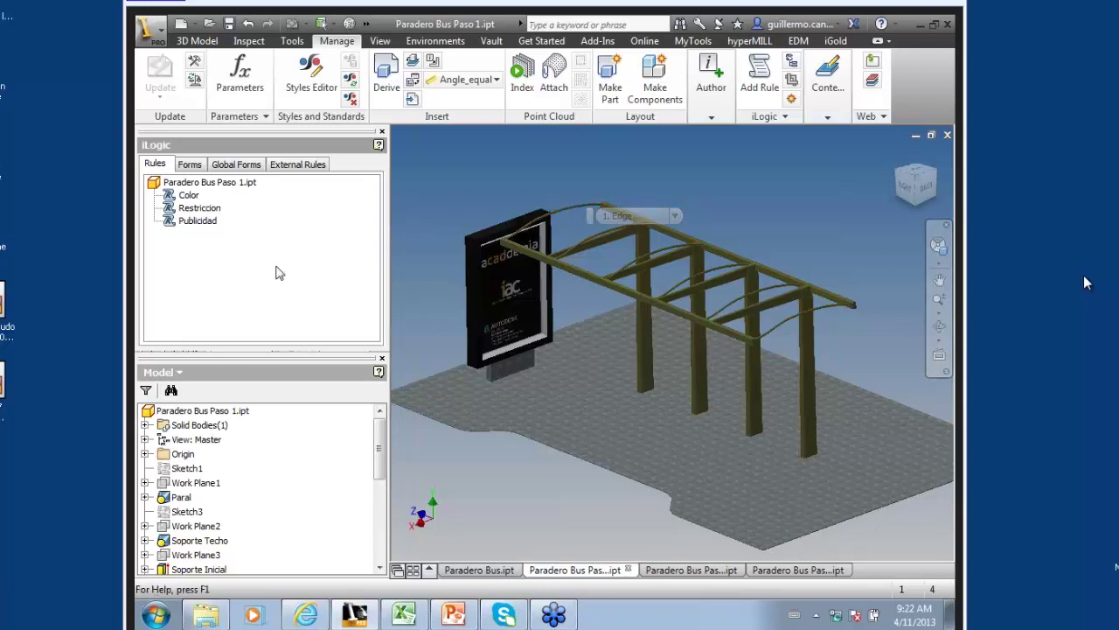
- Delete the existing Color rule from the iLogic panel
right_click(190, 197)
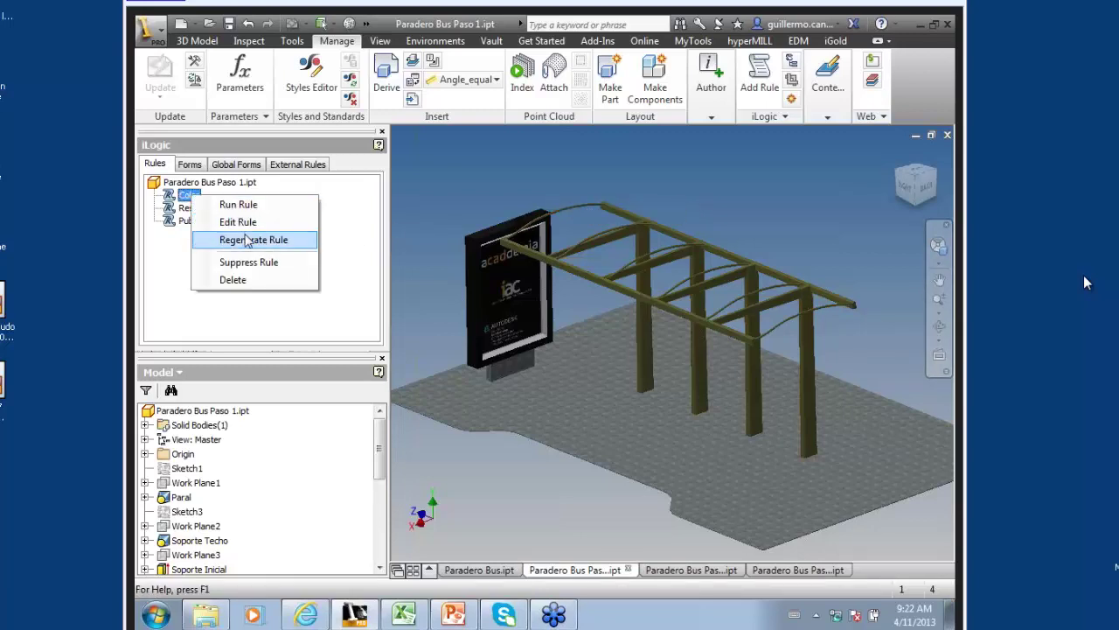
click(267, 281)
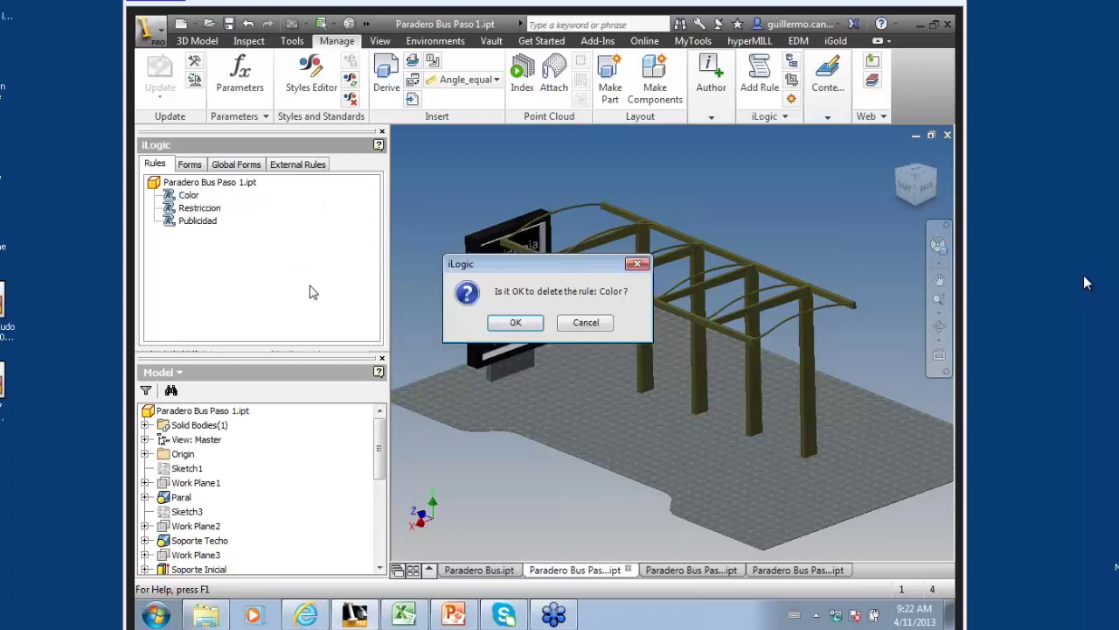
click(493, 324)
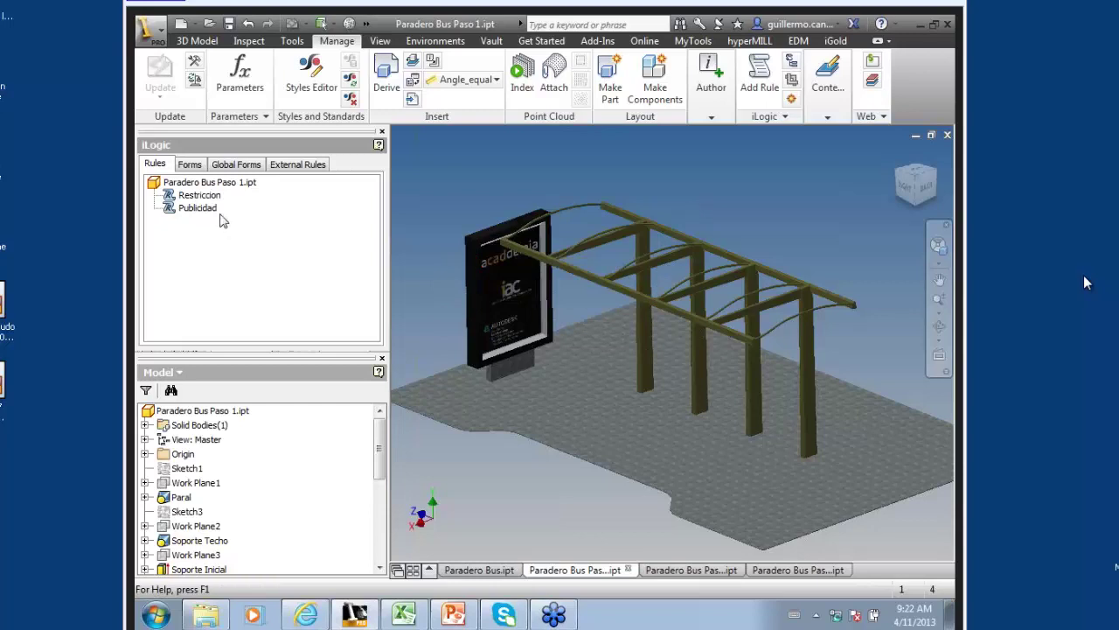
- Add a new empty iLogic rule named Color
right_click(230, 241)
click(275, 247)
text(Color)
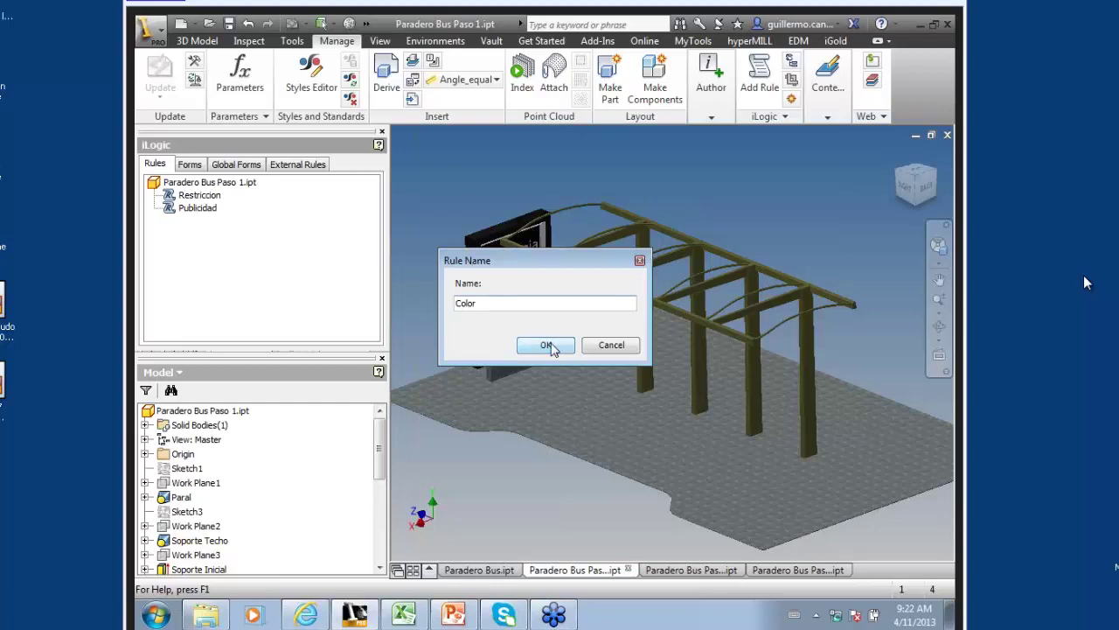
click(549, 344)
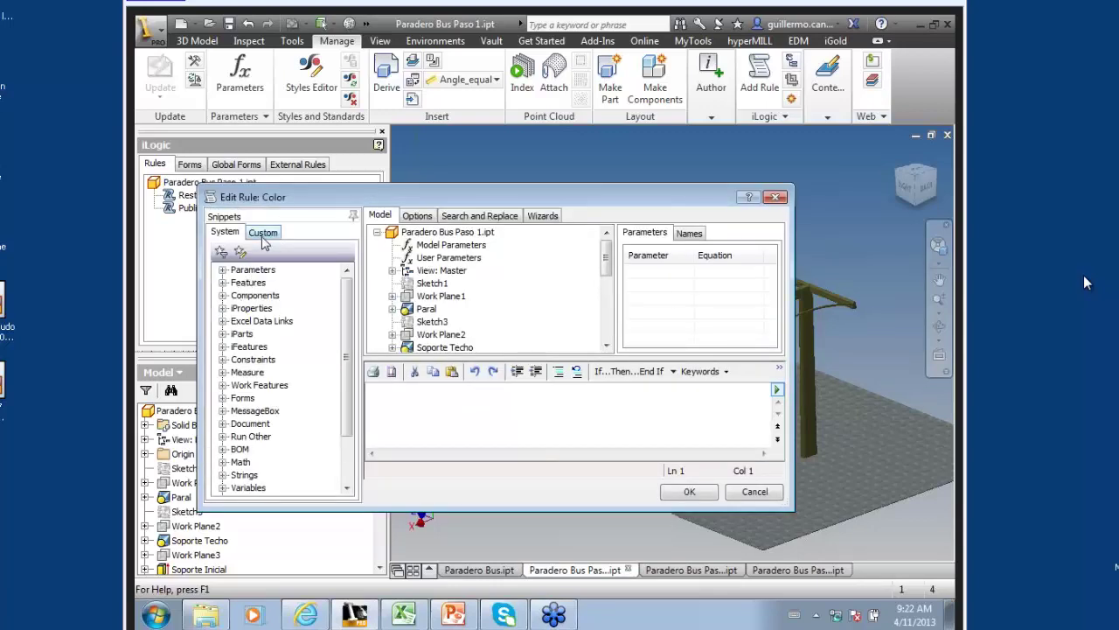
- Insert the saved Custom > Nuevos Color snippet: Select Case Color, Verde to Titanium, Gris to Machined 02
click(263, 232)
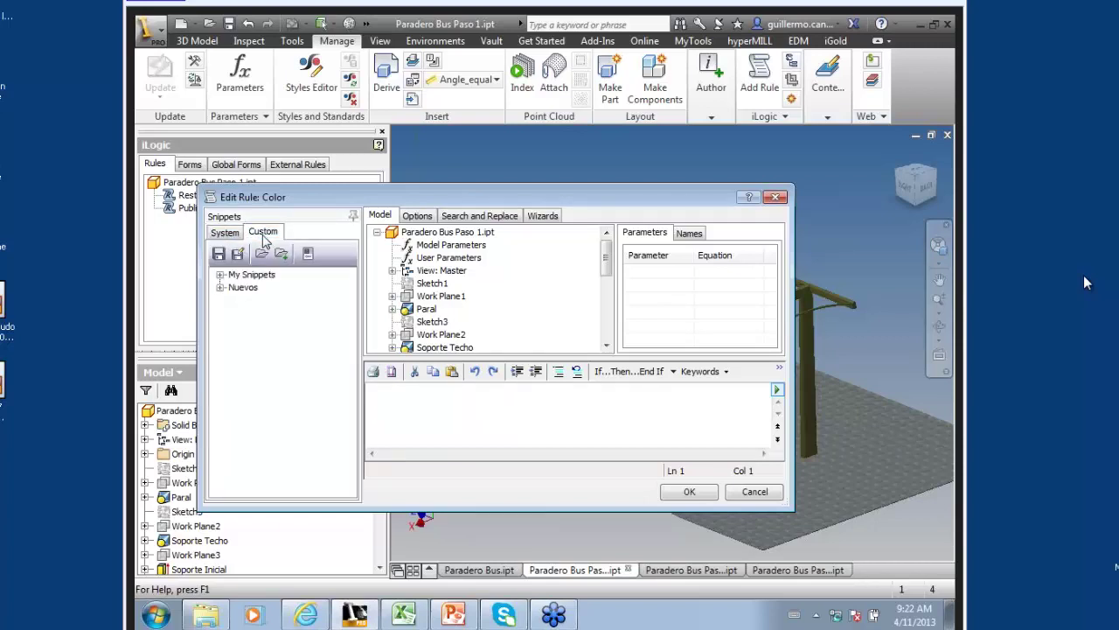
click(221, 288)
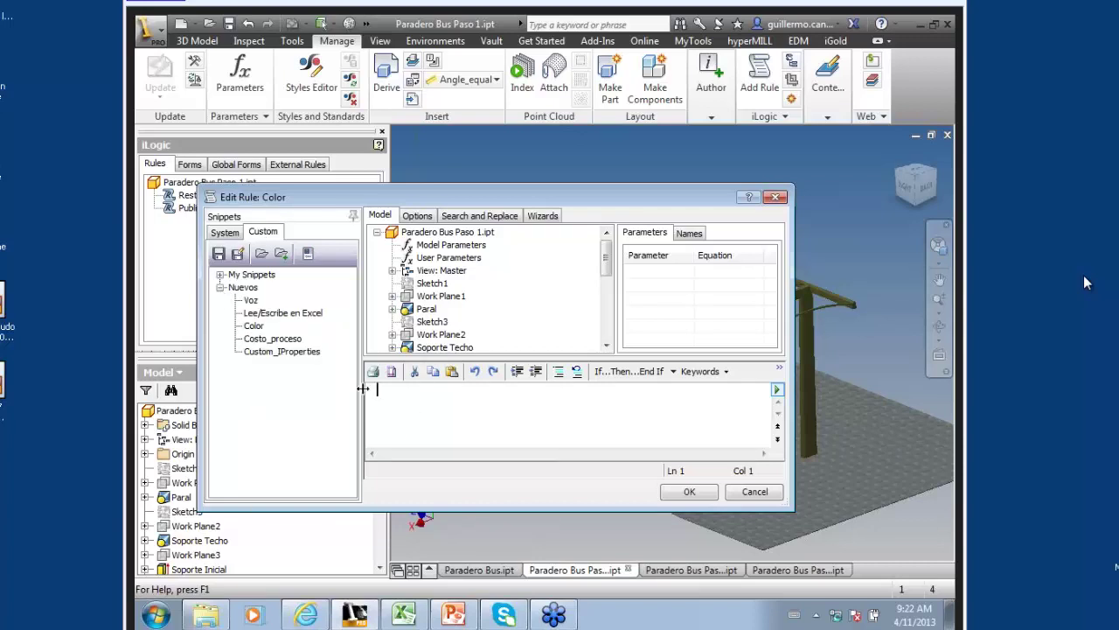
mouse_move(282, 351)
double_click(253, 325)
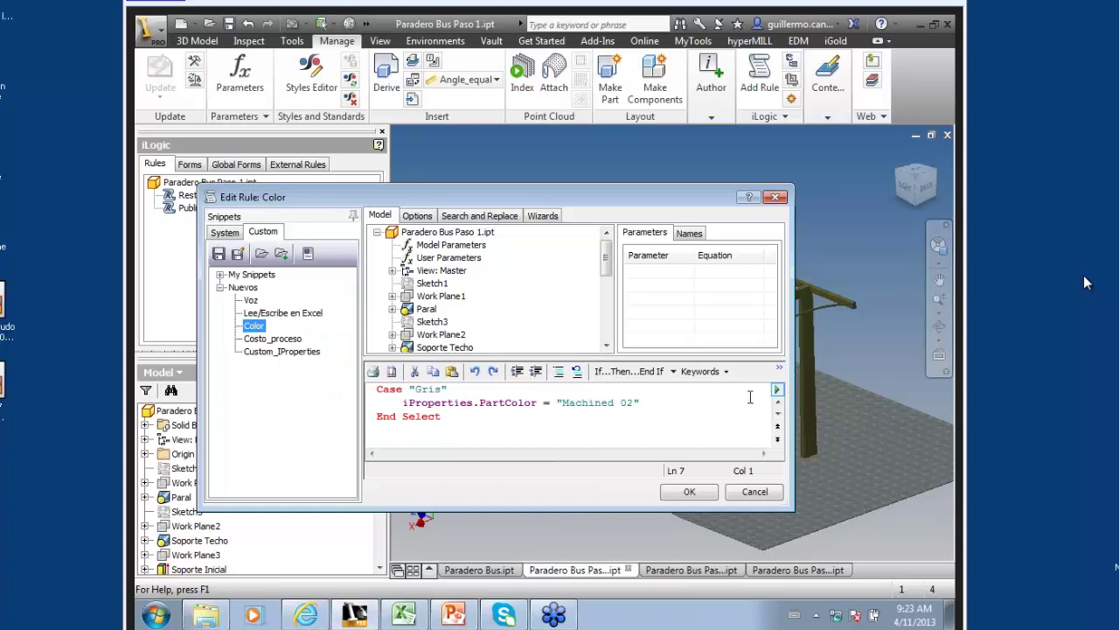
click(778, 403)
click(777, 403)
click(778, 402)
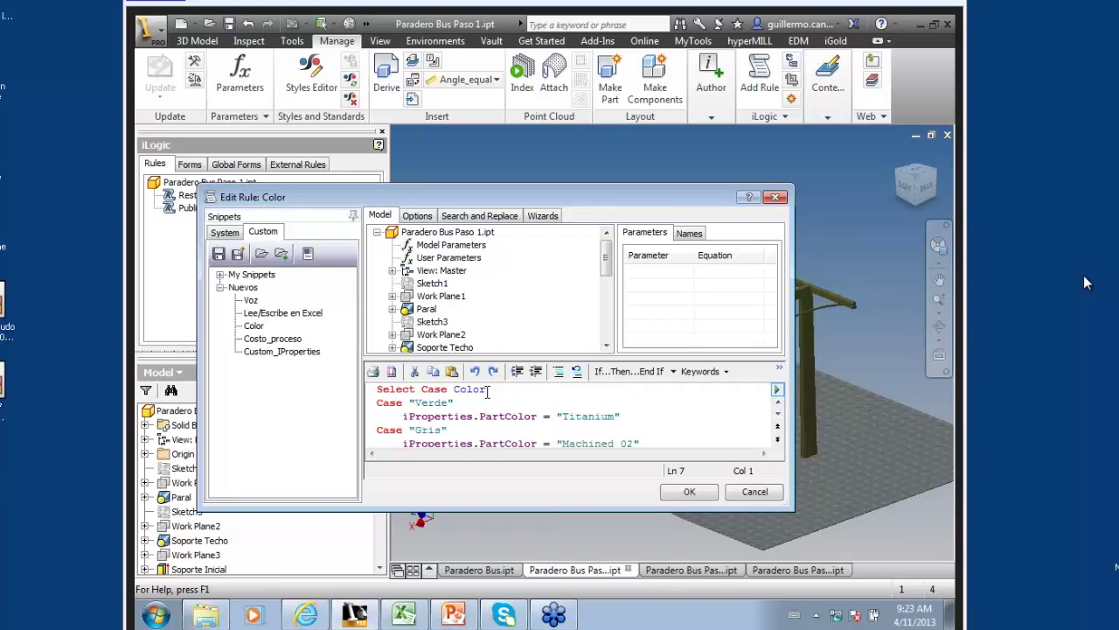
drag(488, 392, 454, 390)
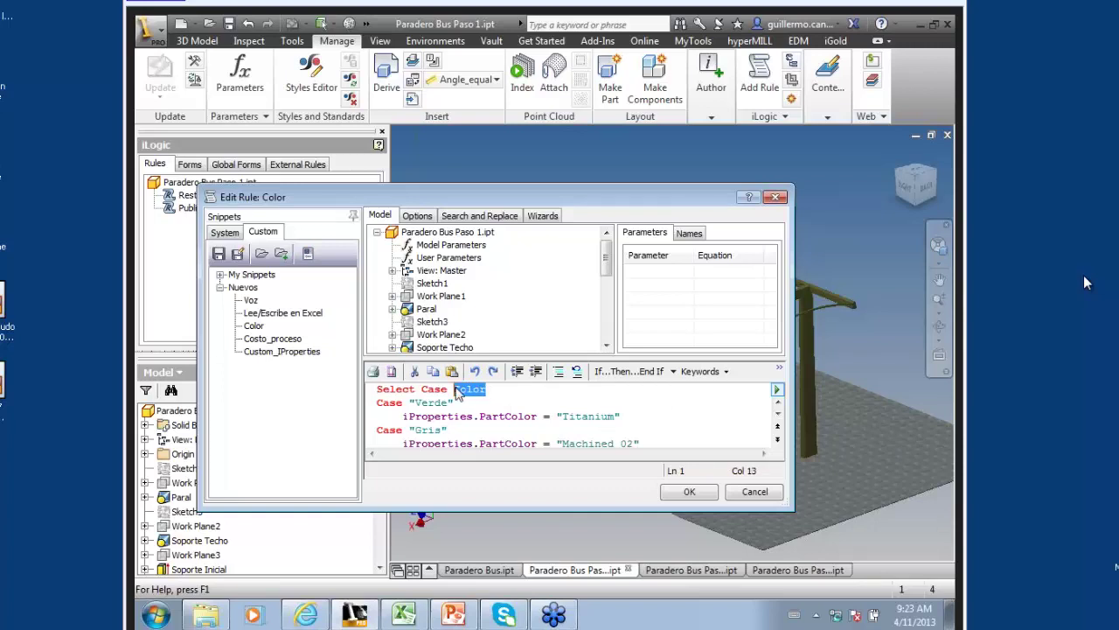
click(455, 259)
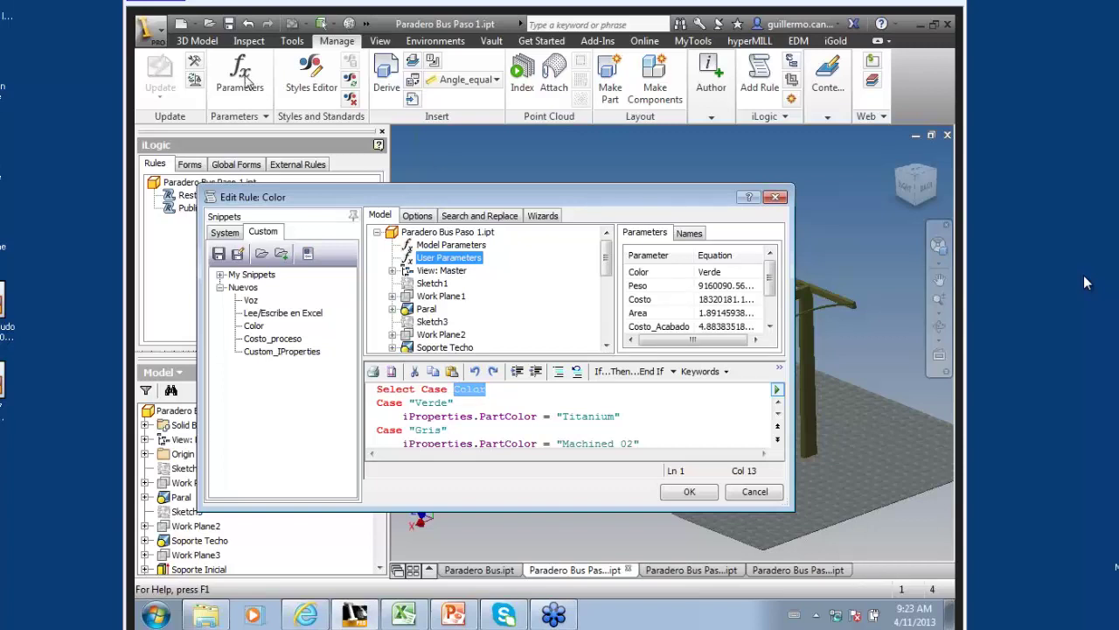
- Mark iProperties.PartColor on line 3 and expand the System > iProperties snippets
click(480, 407)
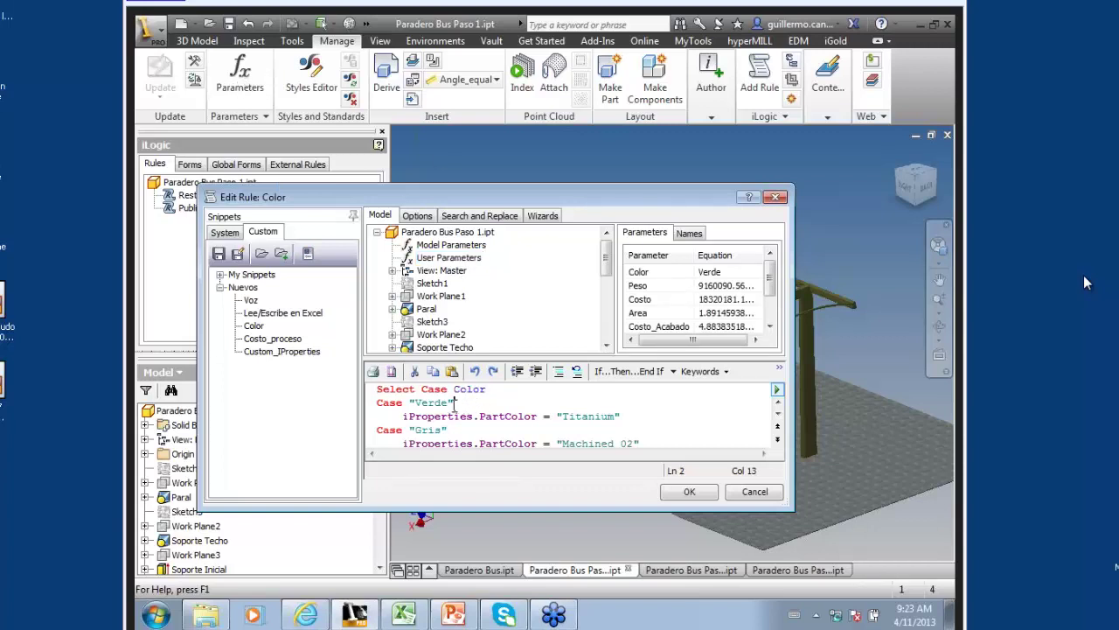
drag(455, 403, 409, 403)
drag(403, 417, 537, 416)
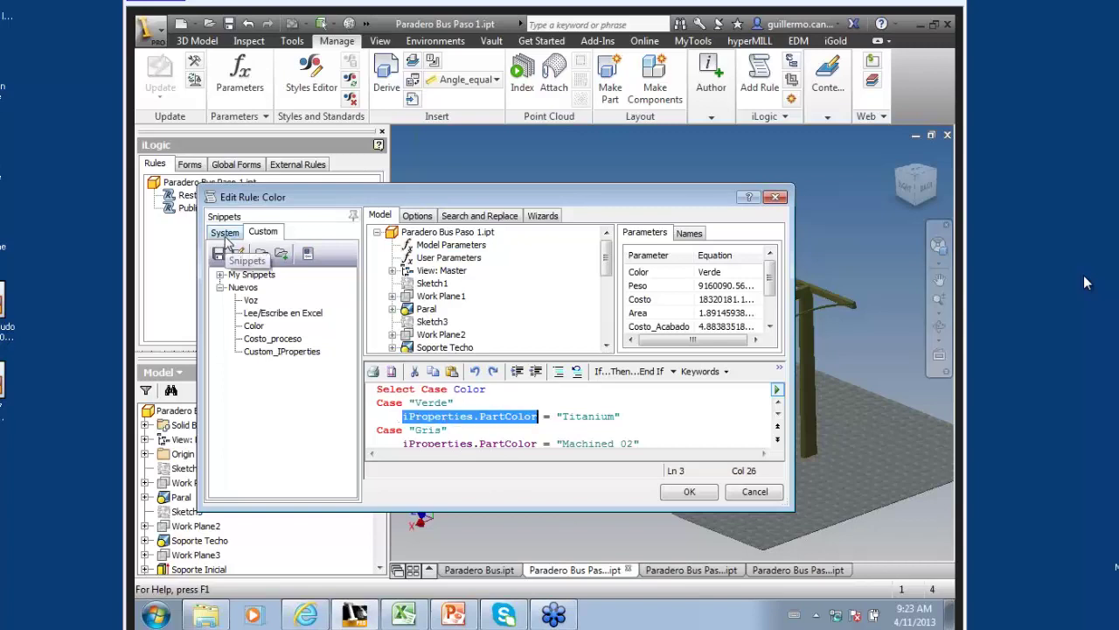
click(225, 232)
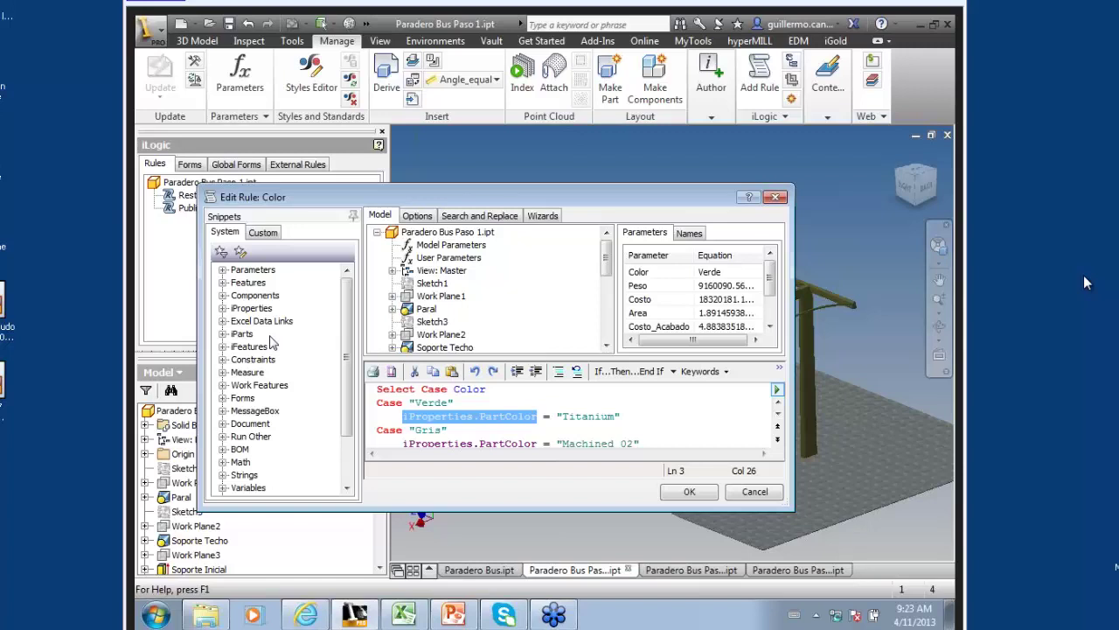
click(223, 308)
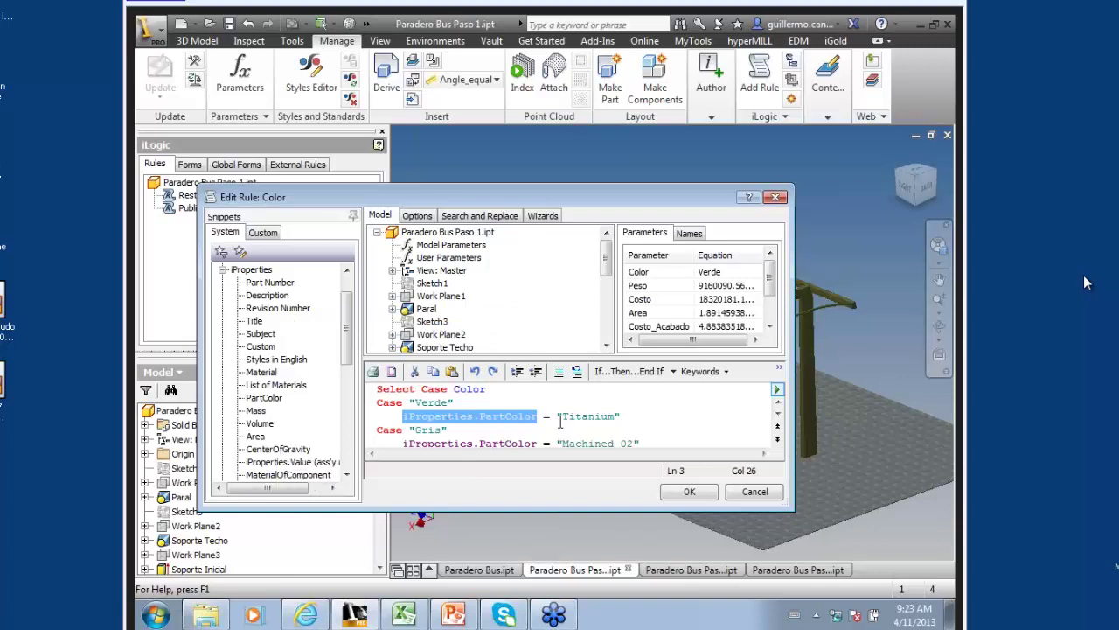
- Highlight the Verde case value and the Titanium colour name in the rule code
click(649, 415)
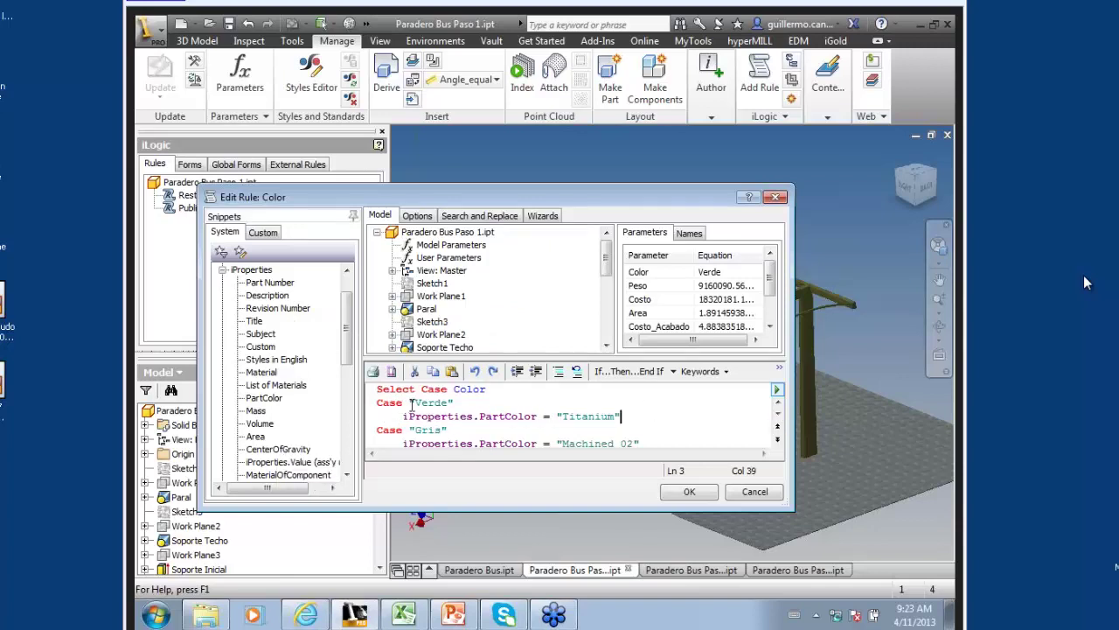
drag(414, 403, 444, 405)
drag(607, 419, 554, 414)
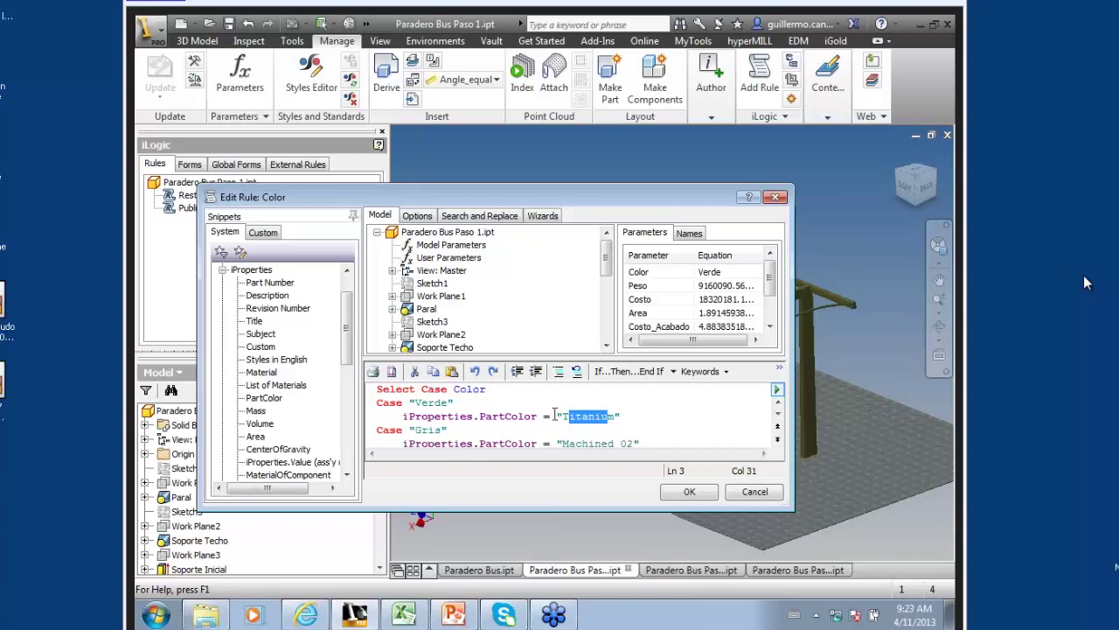
drag(449, 404, 418, 401)
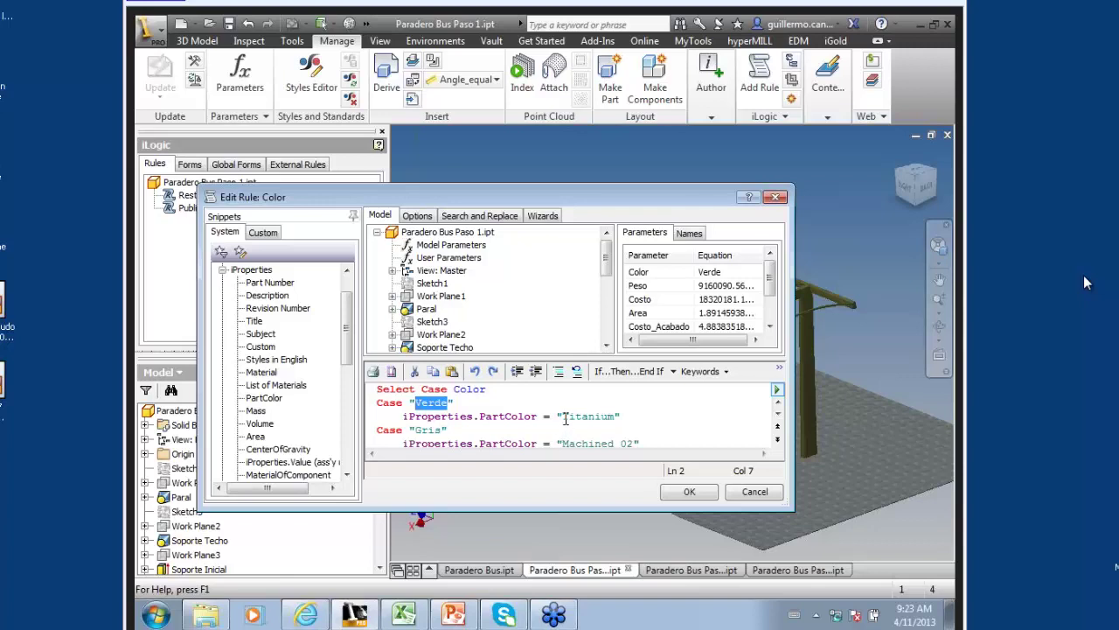
click(564, 417)
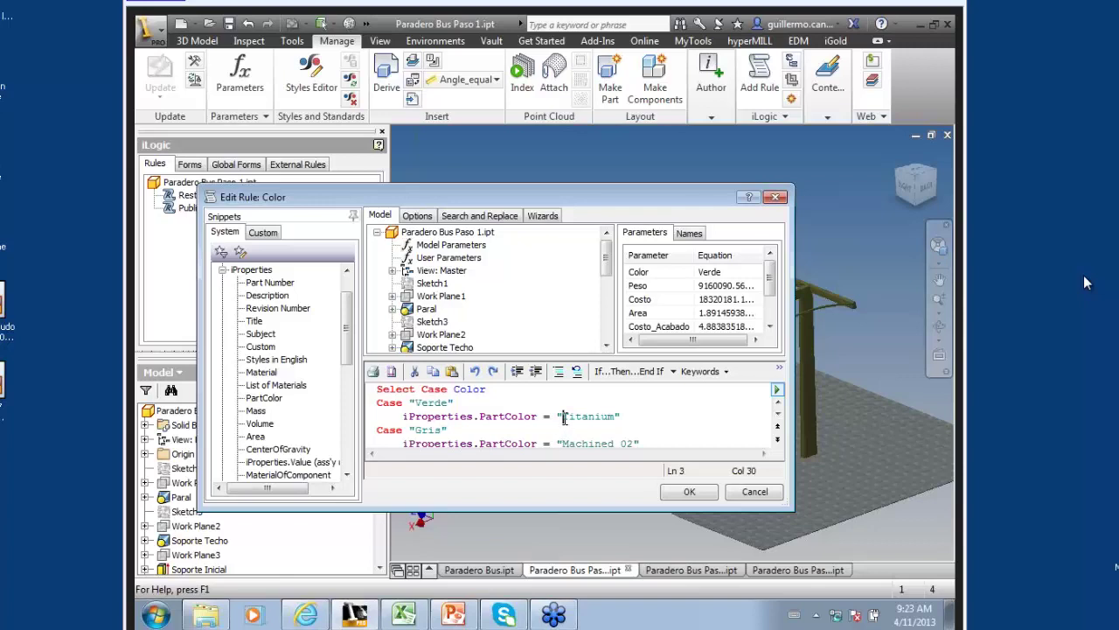
drag(564, 417, 621, 417)
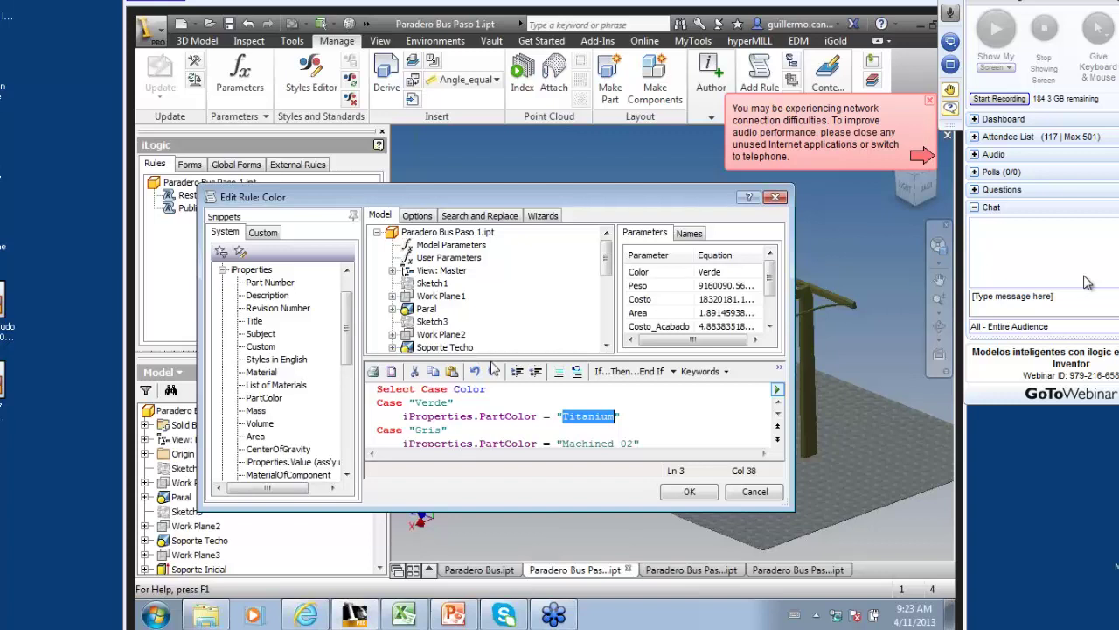
click(930, 100)
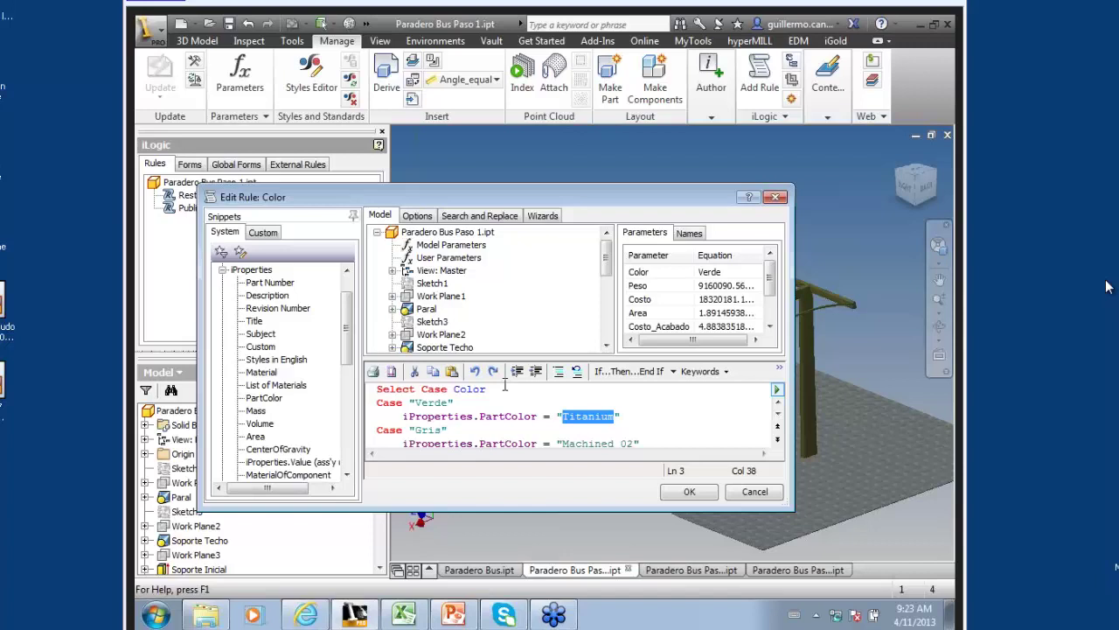
text(Color)
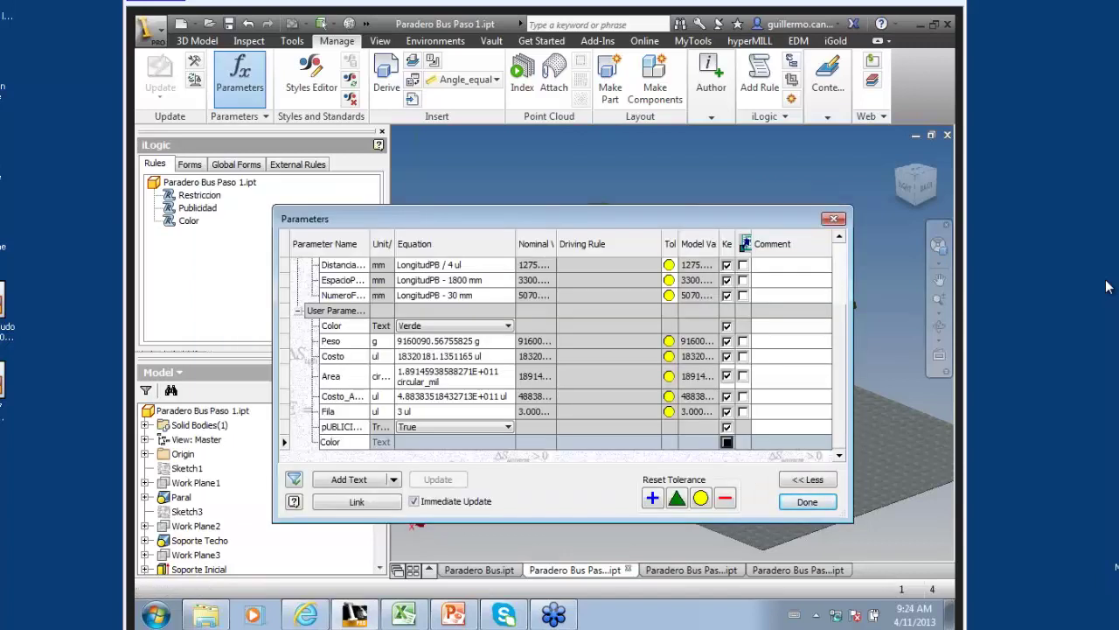
text(1)
- Make Color1 a multi-value text parameter with the values blue, Red and negro
right_click(401, 443)
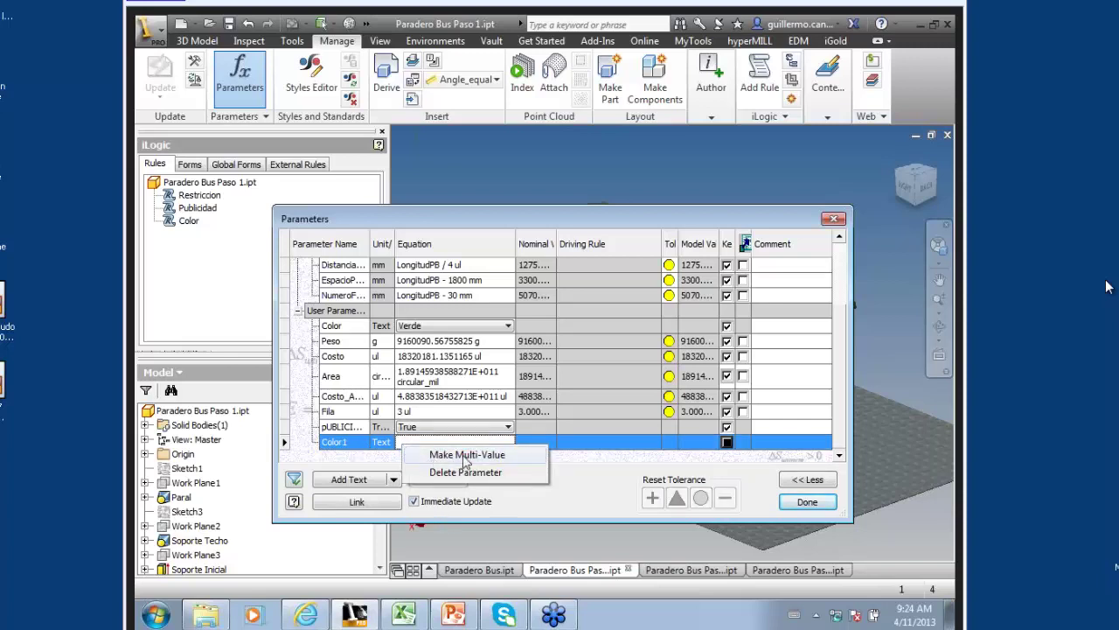
click(466, 455)
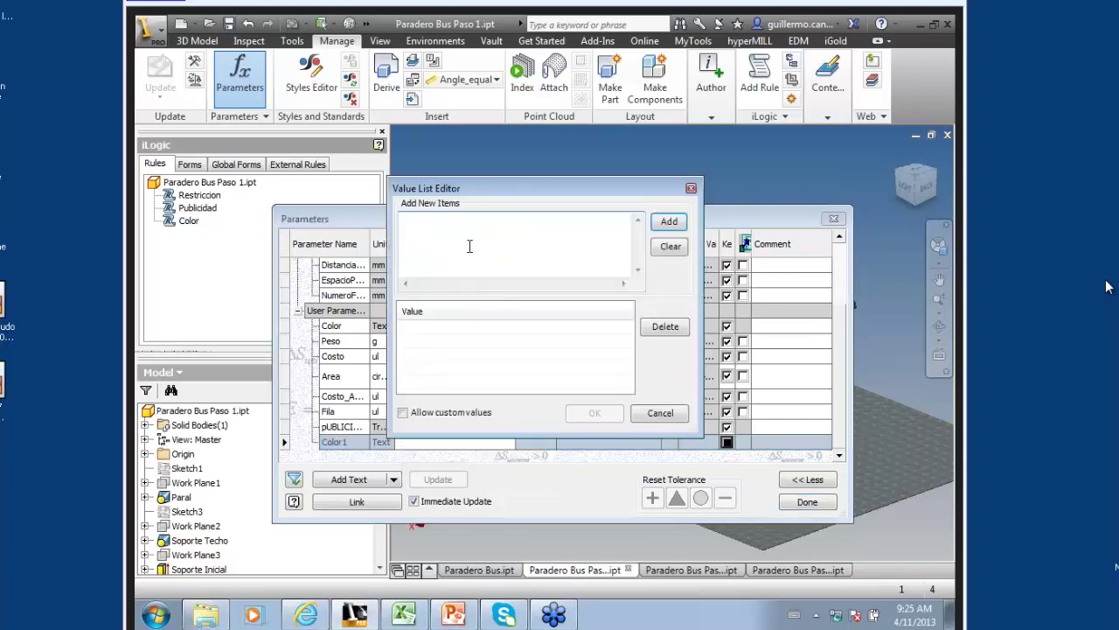
text(bl)
text(ue )
text(Rd)
key(BackSpace)
text(ed )
text(n)
text(egro)
click(669, 221)
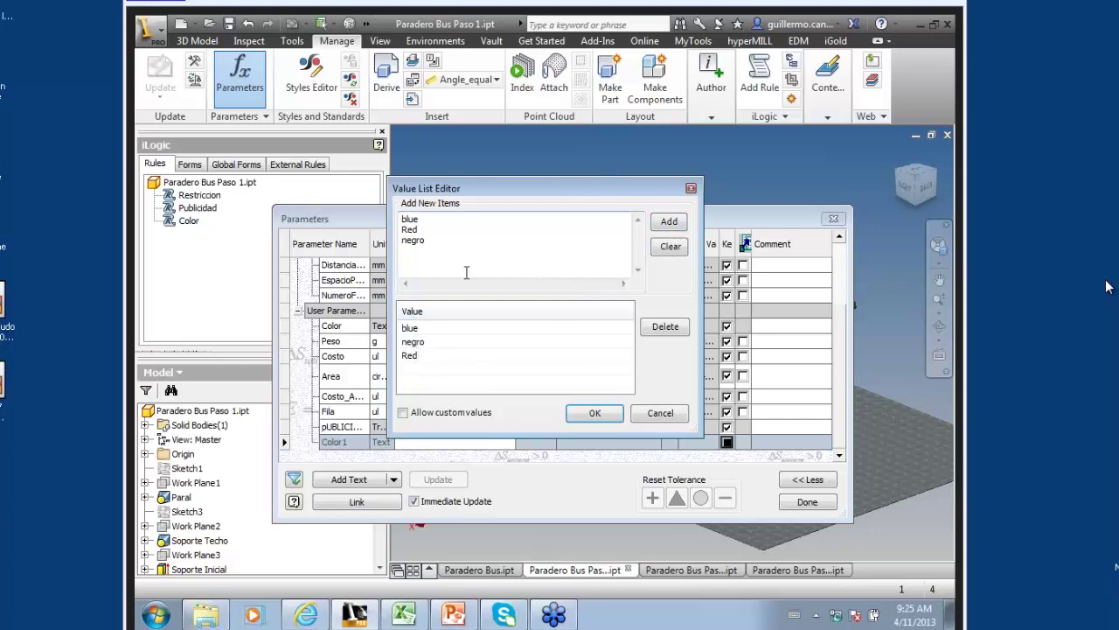
drag(508, 193, 651, 206)
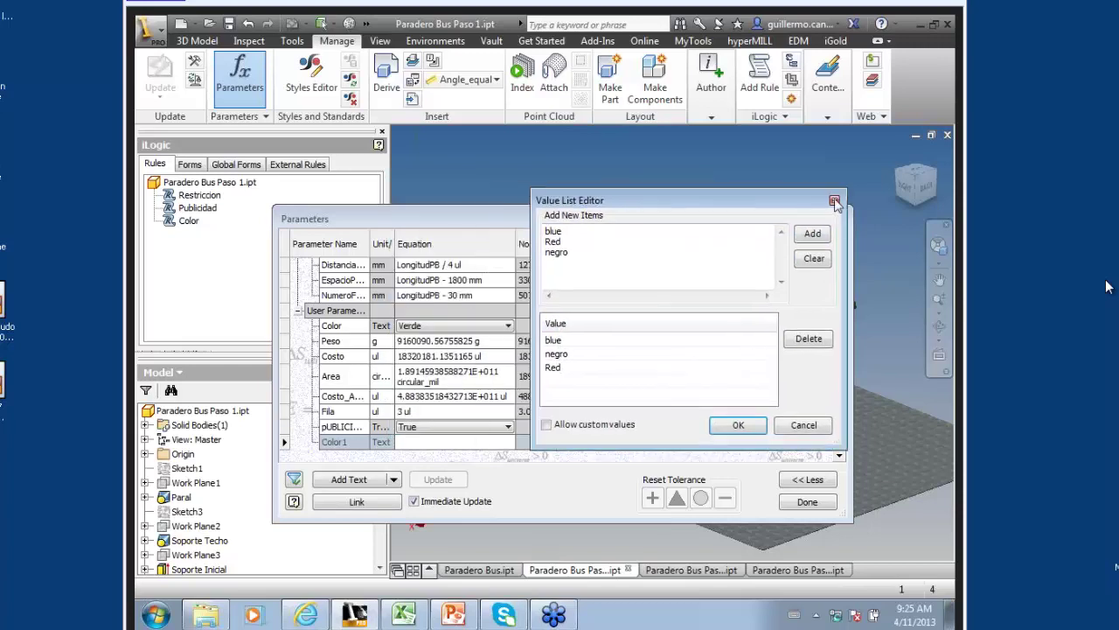
click(739, 427)
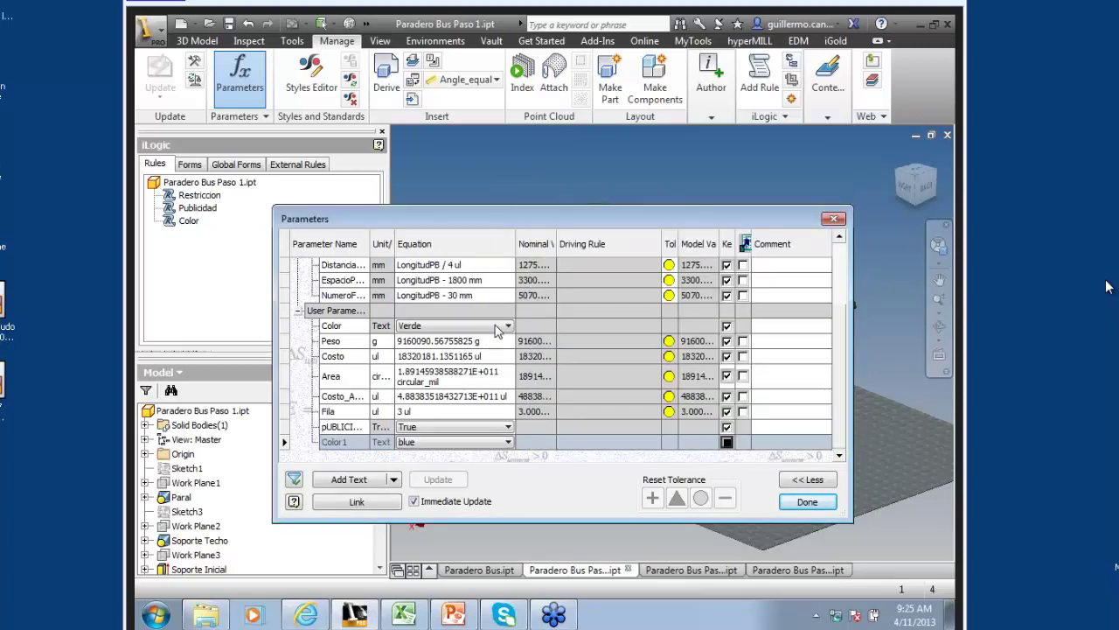
- Switch the Color parameter from Verde to Gris and close the Parameters dialog
click(504, 325)
key(Return)
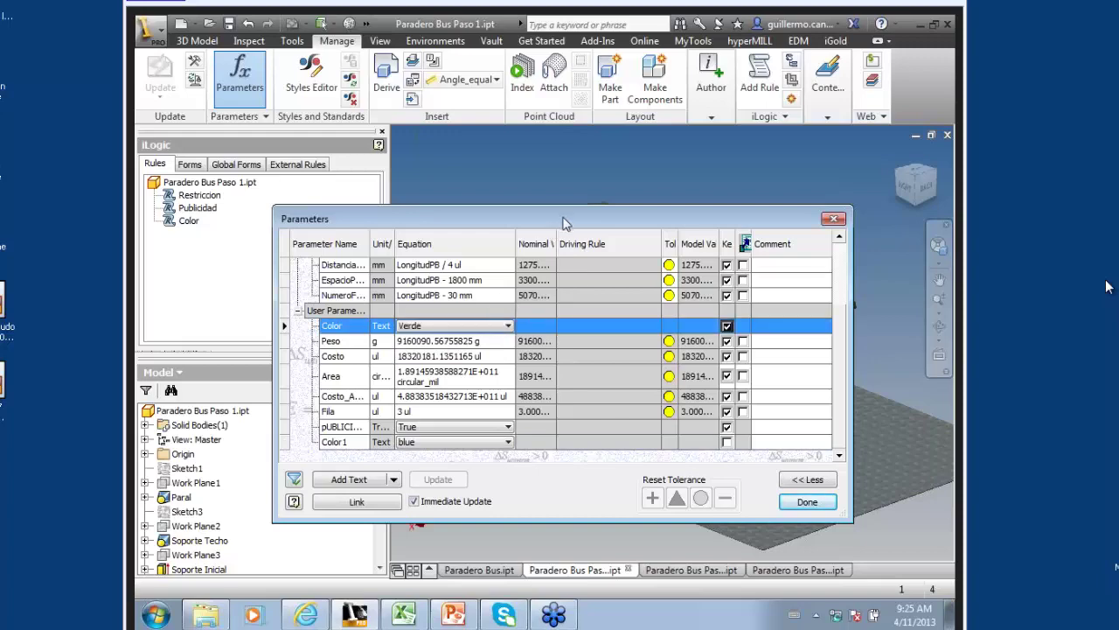
mouse_move(570, 220)
mouse_down()
mouse_move(595, 266)
mouse_move(581, 360)
mouse_up()
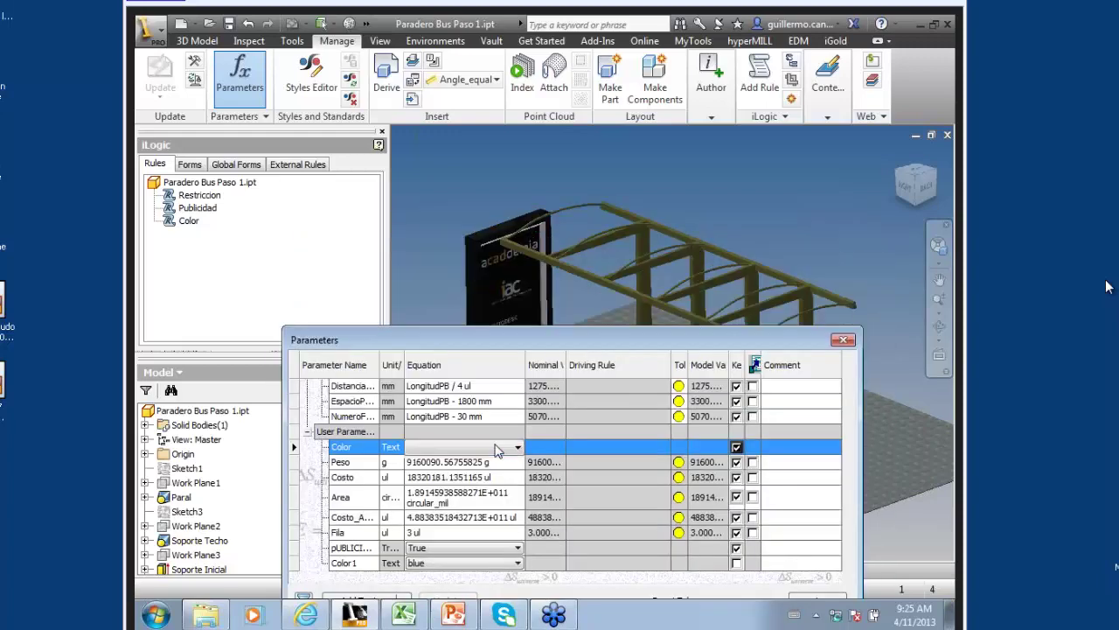
click(518, 447)
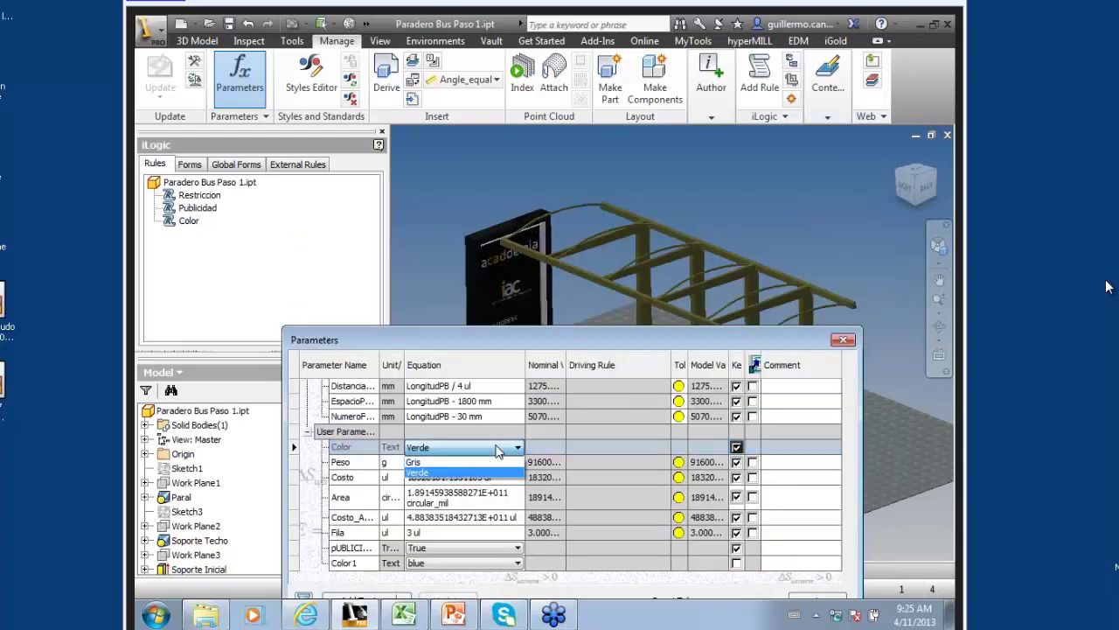
click(428, 462)
drag(481, 333, 446, 306)
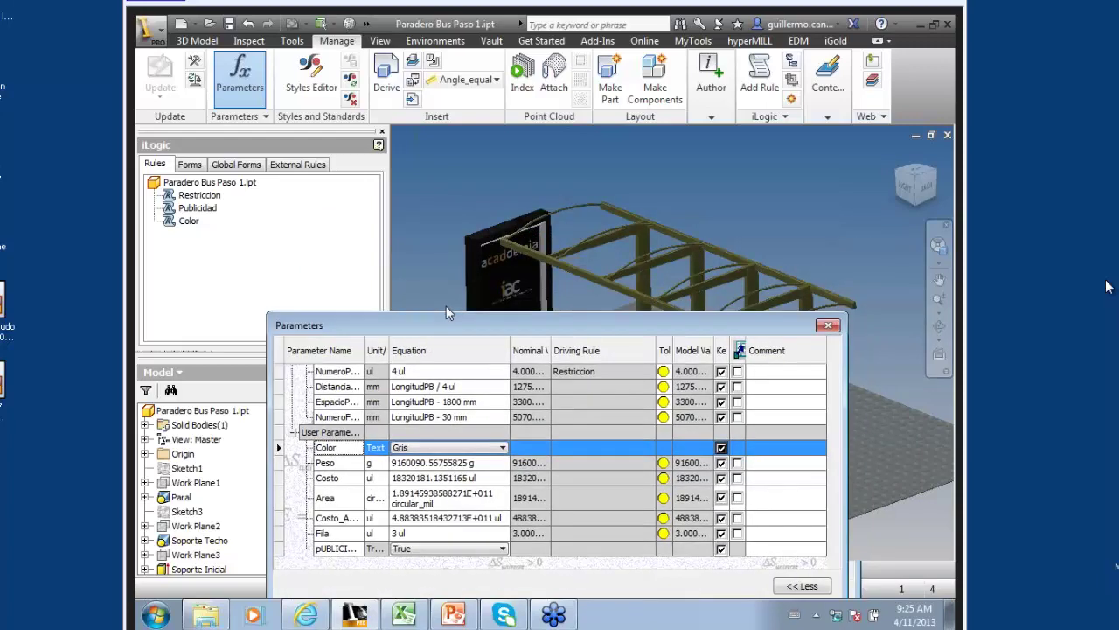
key(Return)
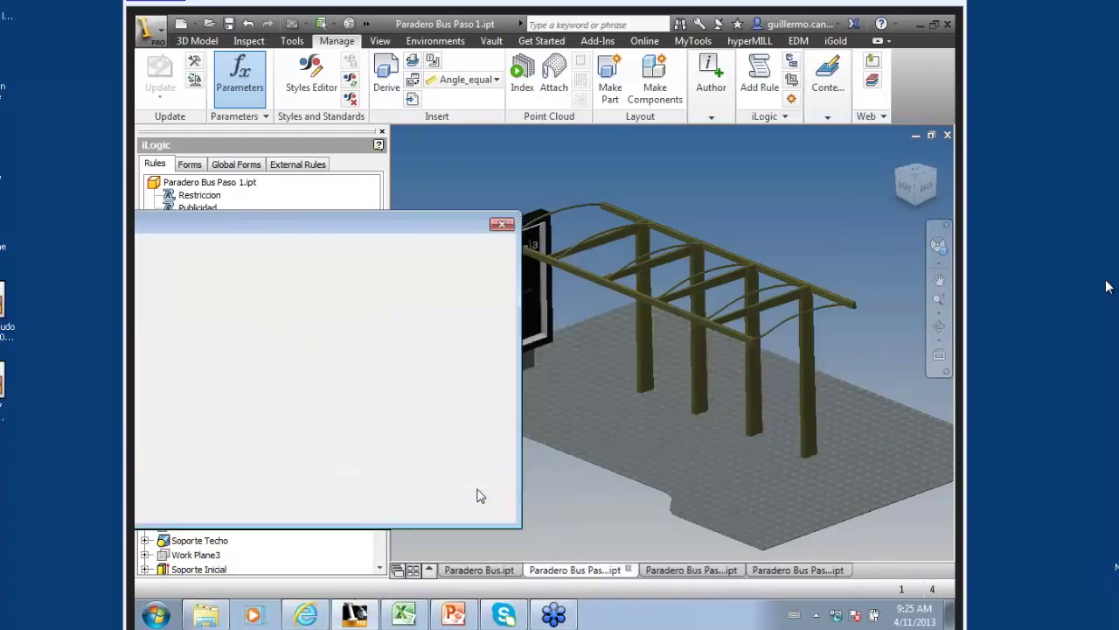
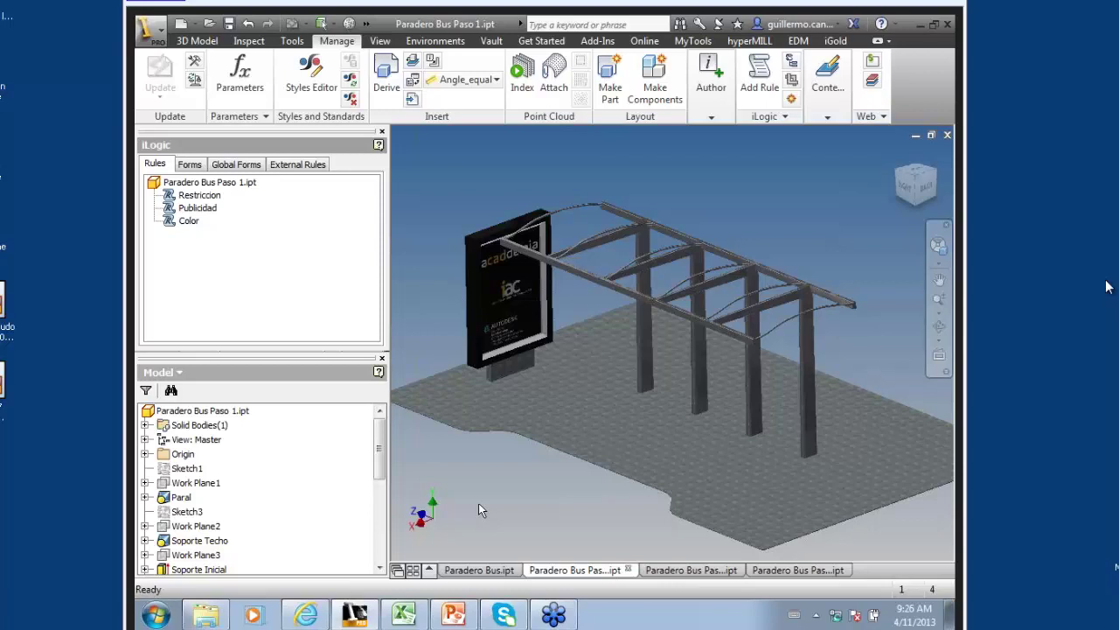
- Switch to Paradero Bus Paso 2 and bring up CostoPB.xlsx, showing mass 7751.5055 and total cost 15503011
click(705, 571)
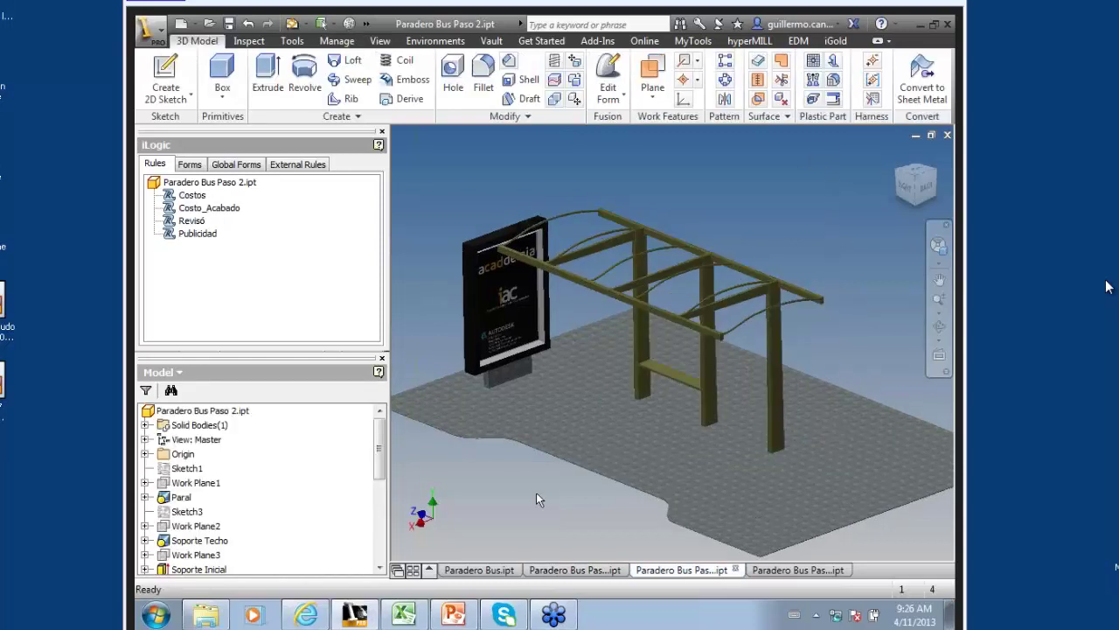
click(407, 617)
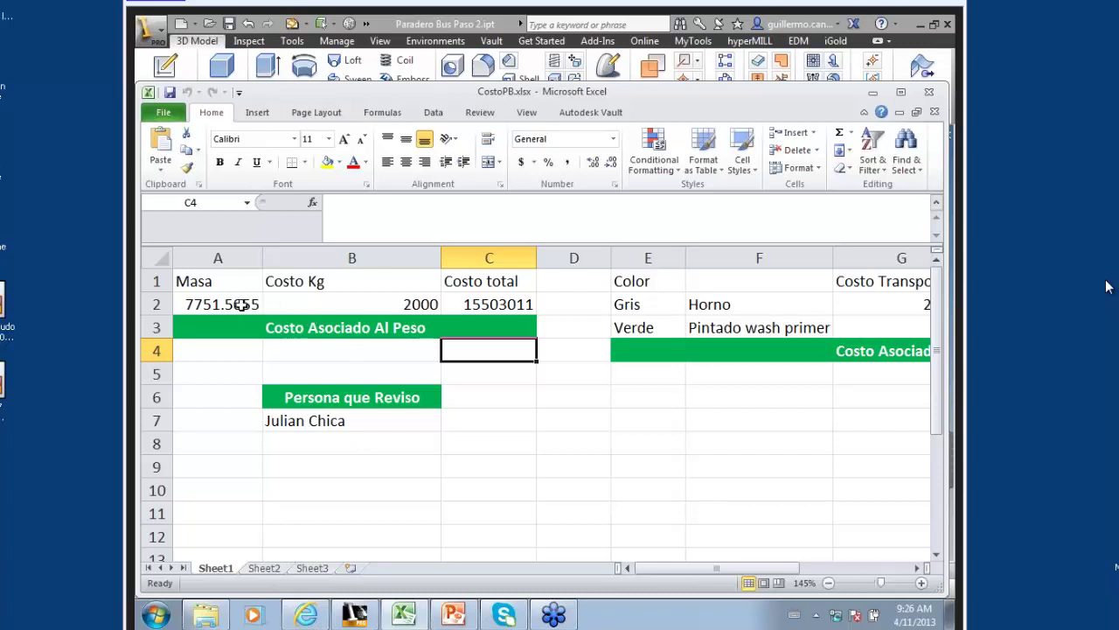
click(242, 304)
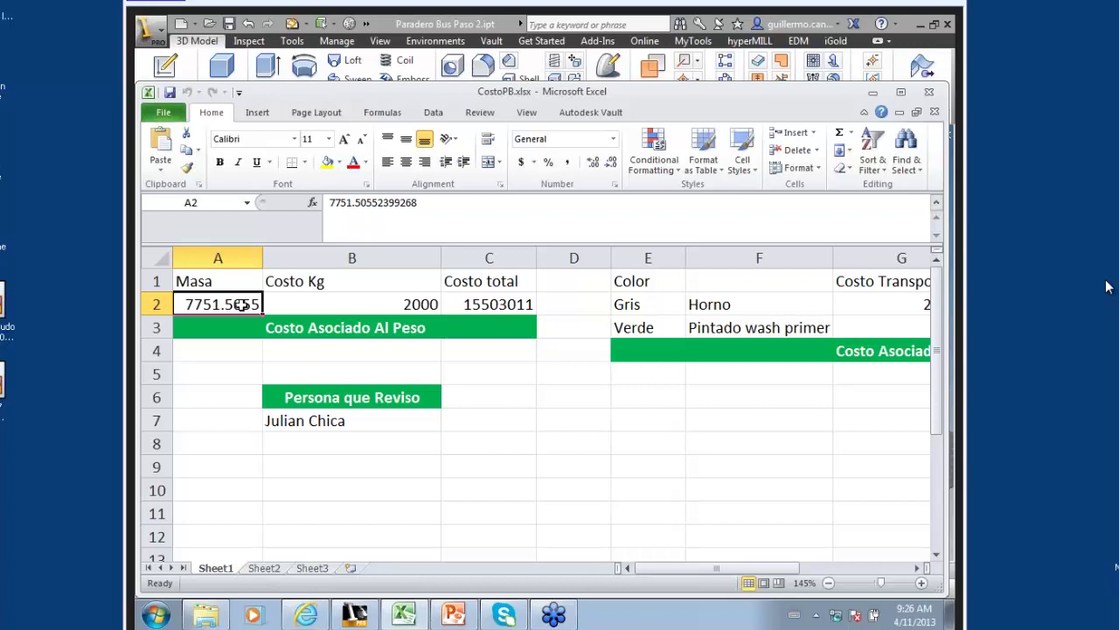
click(302, 303)
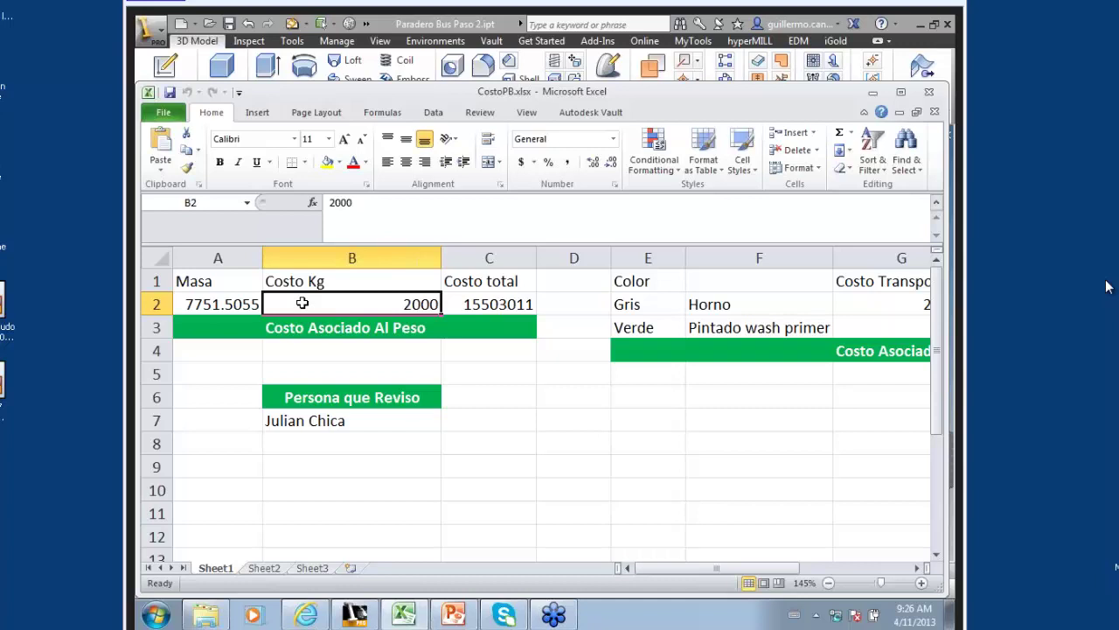
click(479, 301)
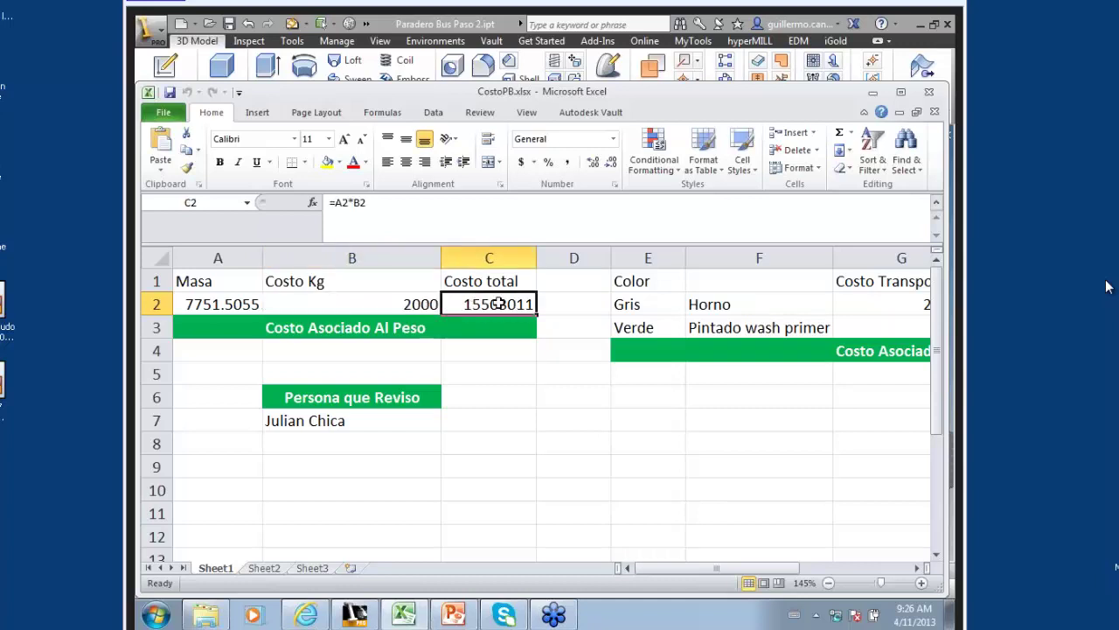
double_click(498, 304)
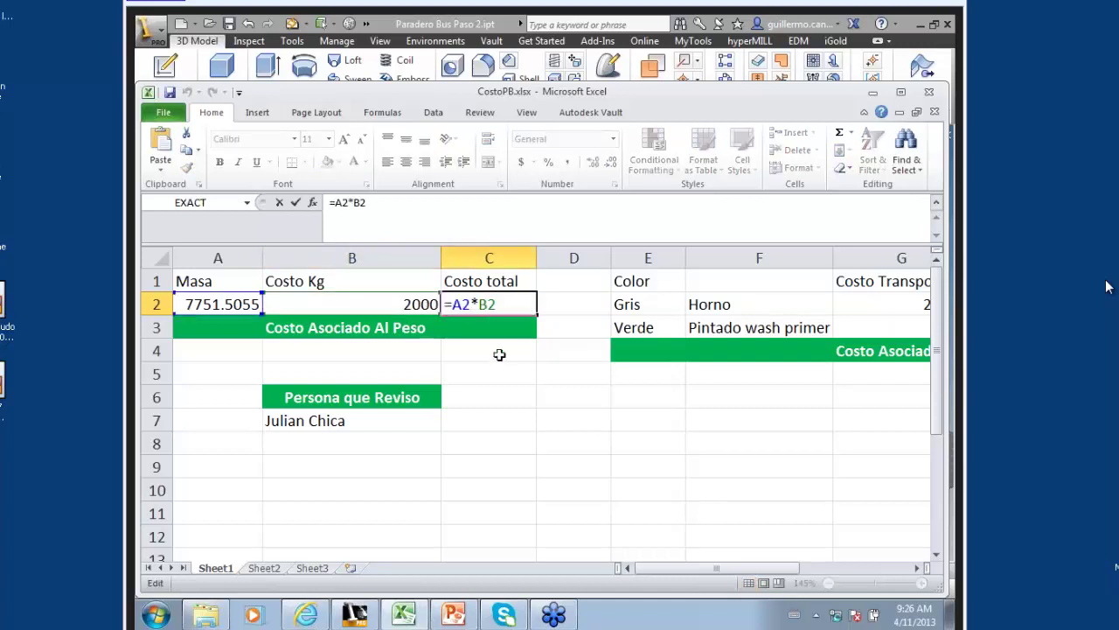
key(Return)
click(497, 304)
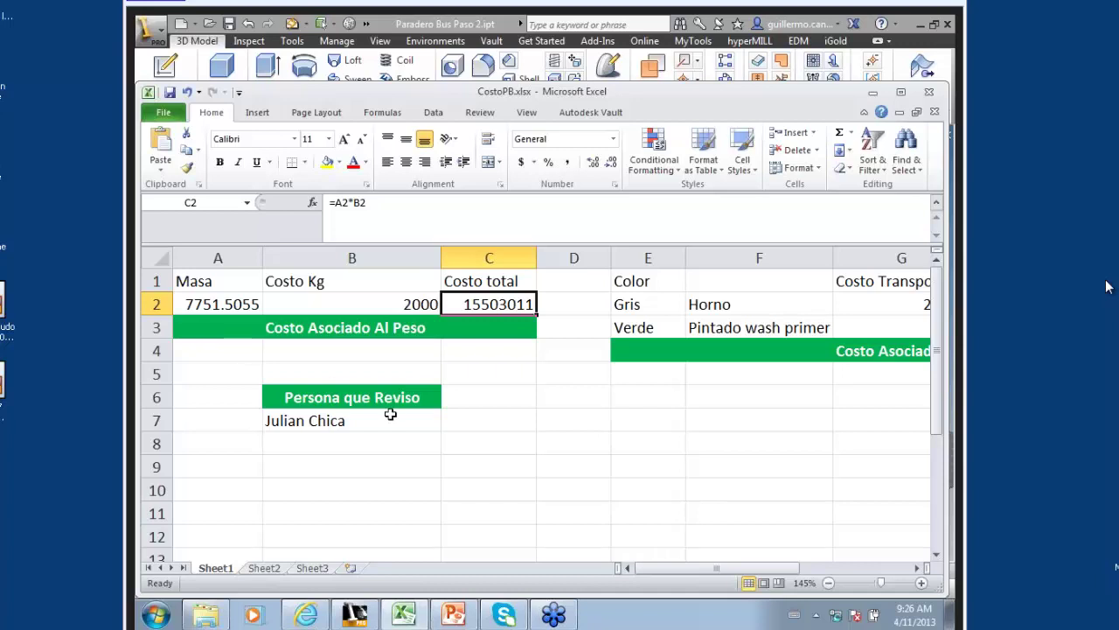
click(294, 396)
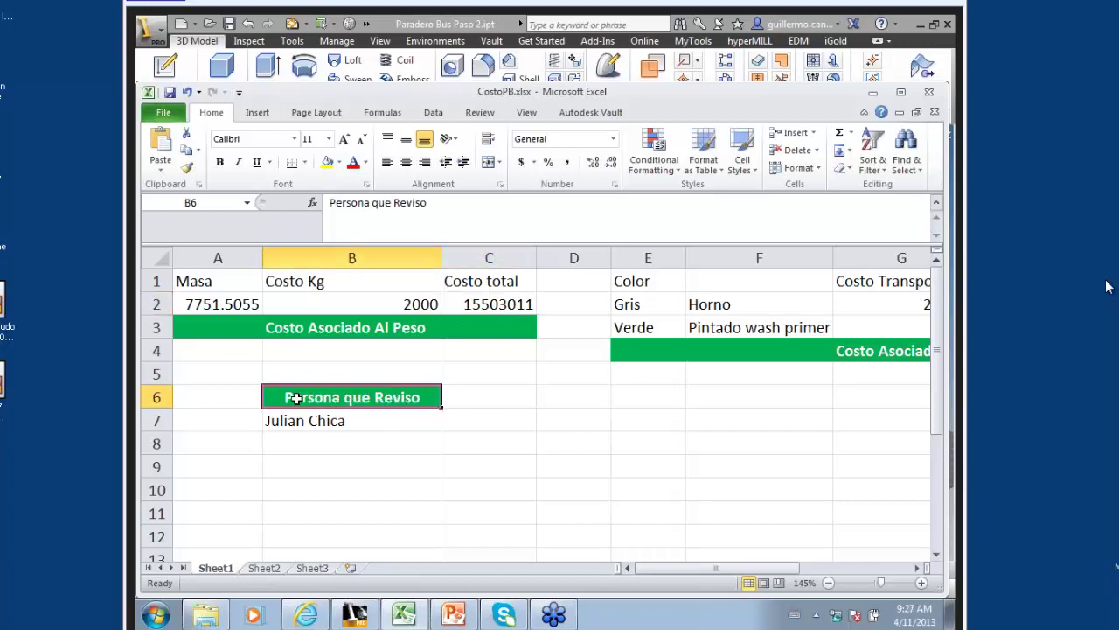
drag(464, 446, 235, 377)
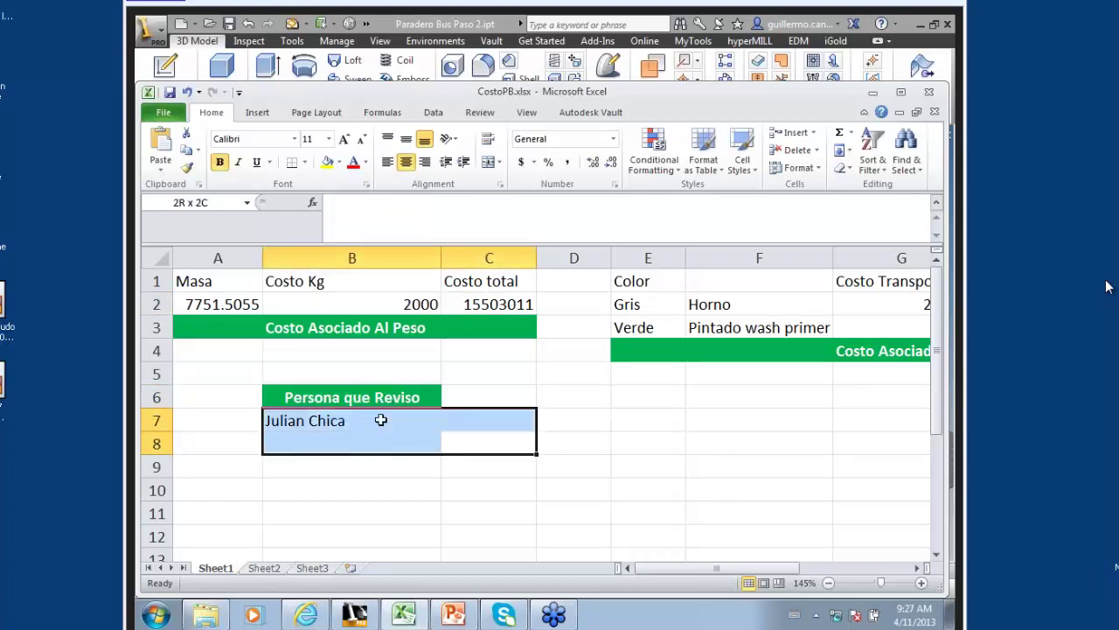
click(340, 482)
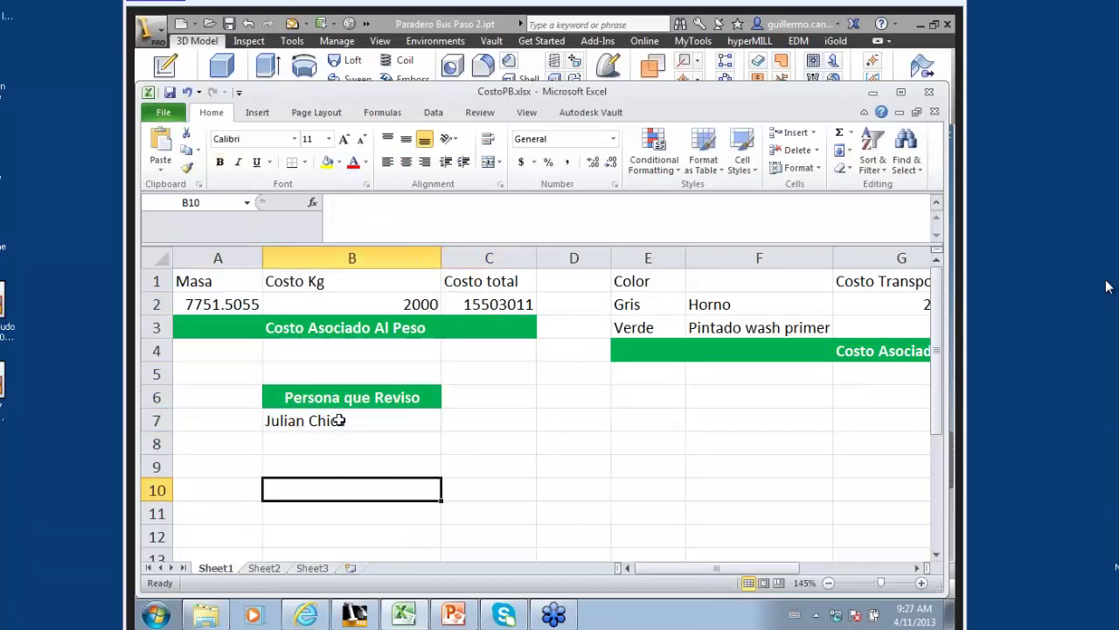
drag(717, 568, 808, 579)
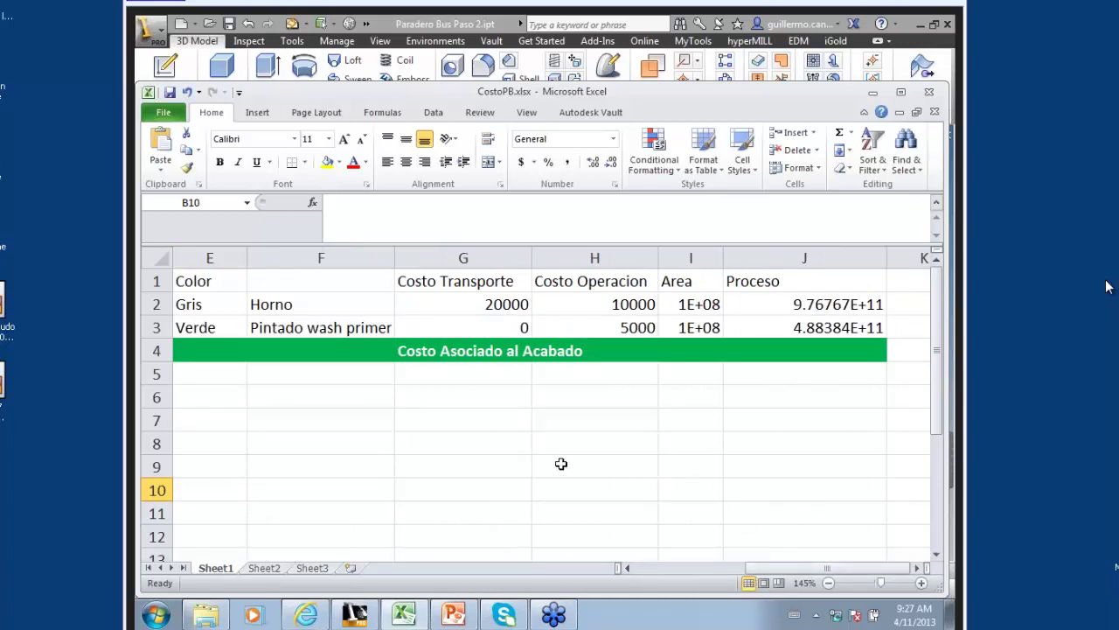
- Select the Gris finishing row, check the J2 Proceso formula, and switch the sheet to Page Layout view
click(225, 304)
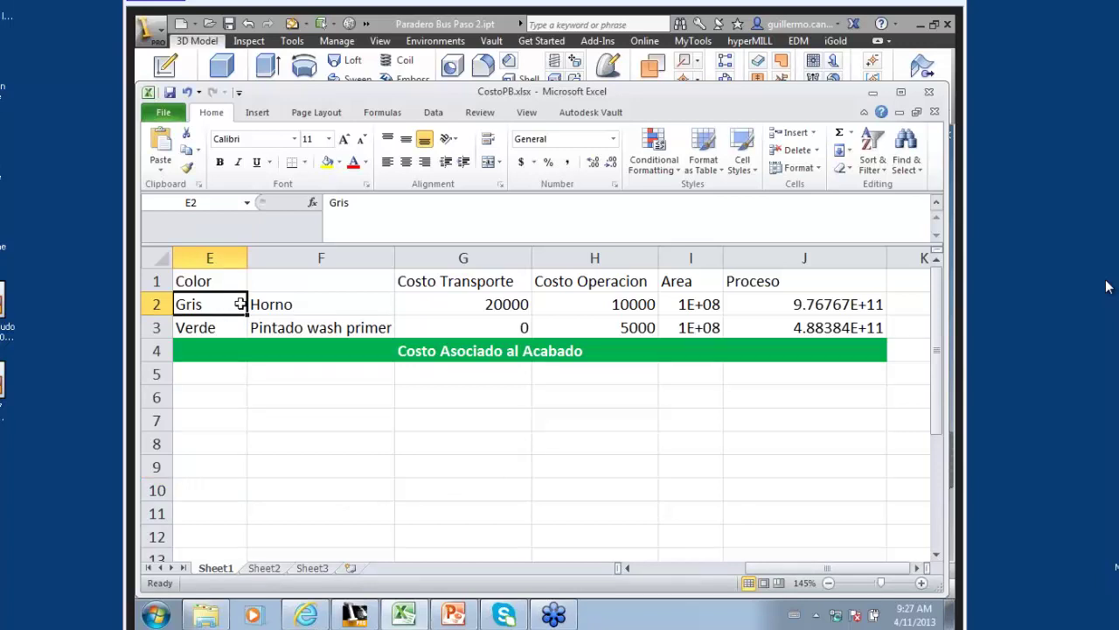
drag(225, 304, 417, 301)
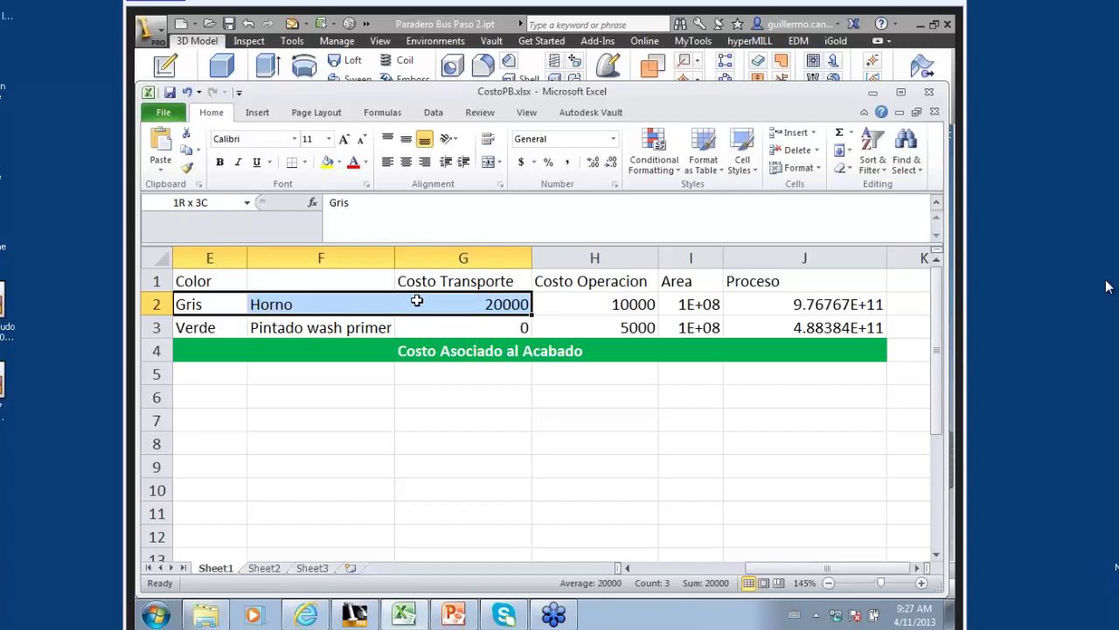
drag(418, 301, 543, 309)
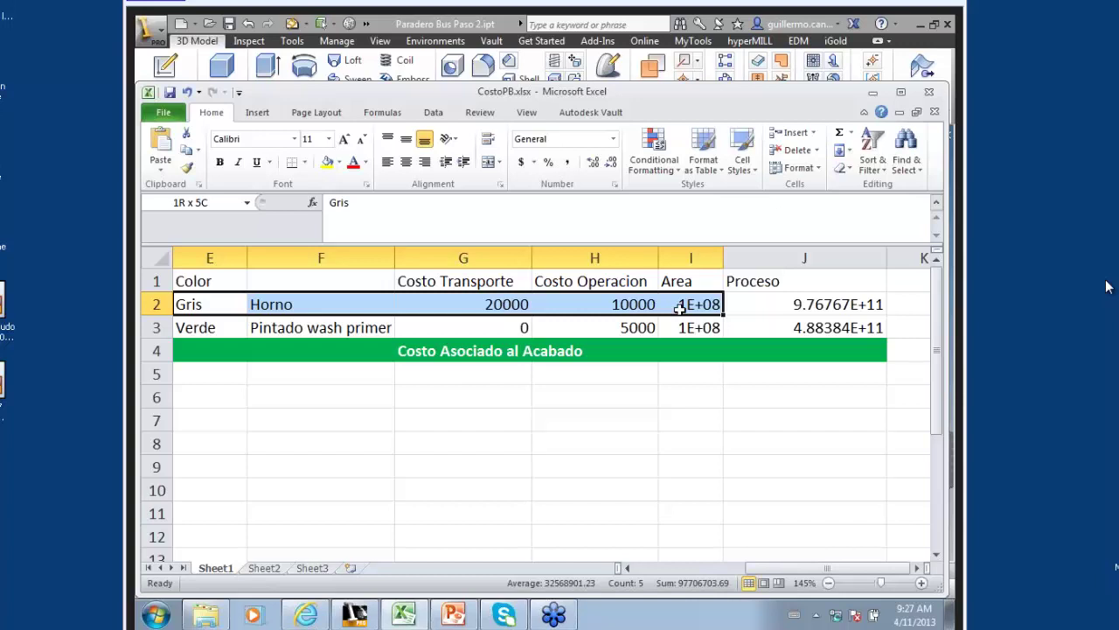
click(742, 310)
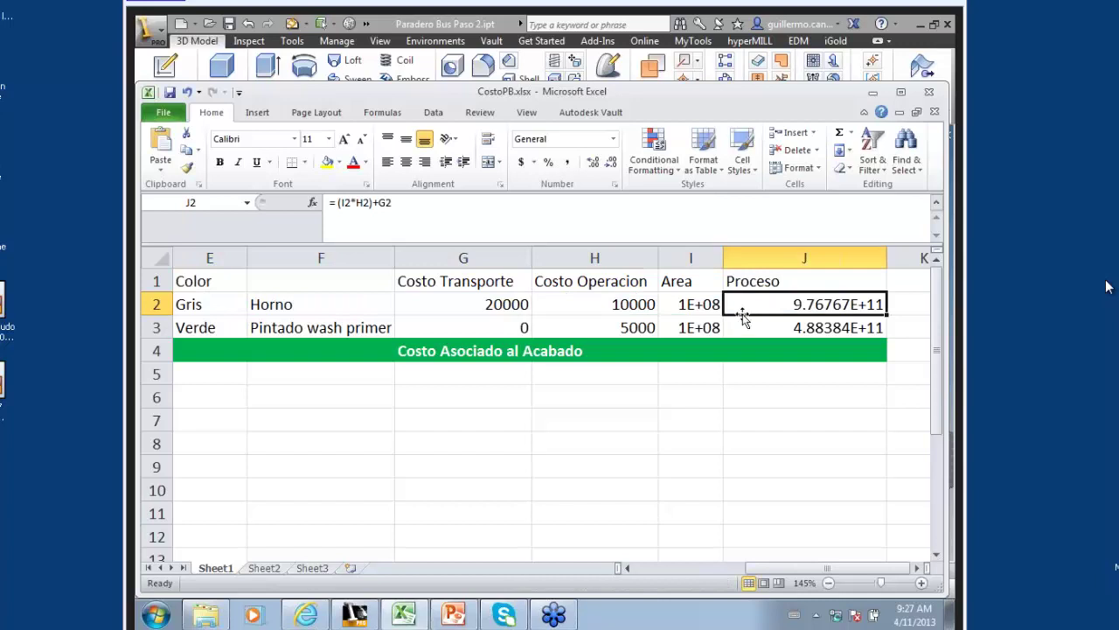
click(761, 557)
- Review the Verde row: E3 colour, Pintado wash primer process, transport cost 0 and J3 Proceso formula
click(763, 582)
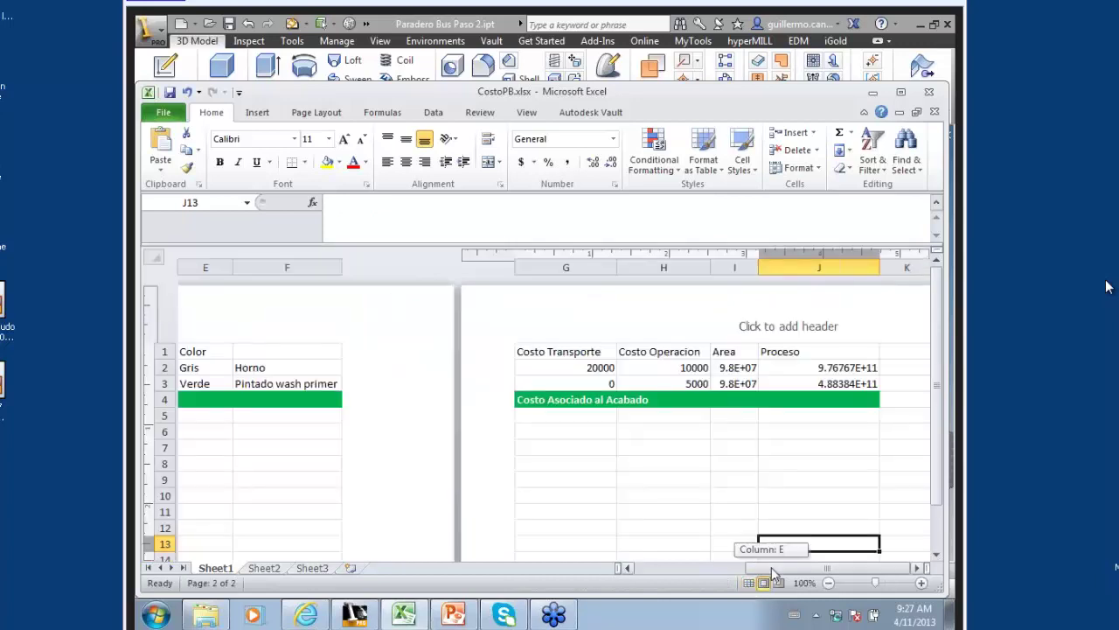
click(595, 476)
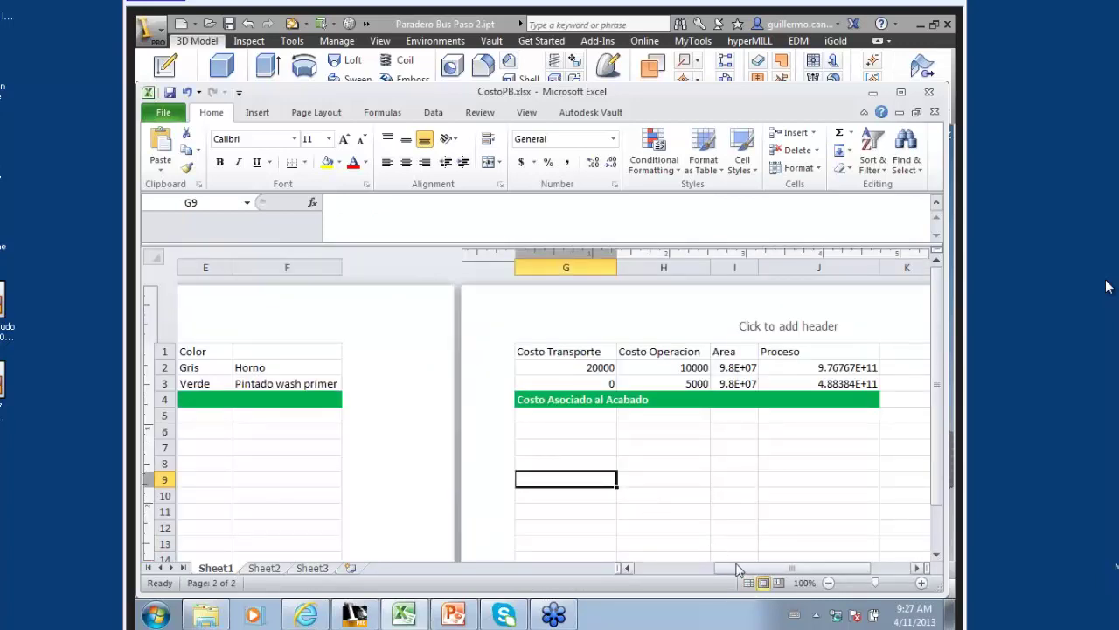
mouse_move(737, 569)
mouse_down()
mouse_move(670, 569)
mouse_move(746, 570)
mouse_move(704, 570)
mouse_up()
click(457, 385)
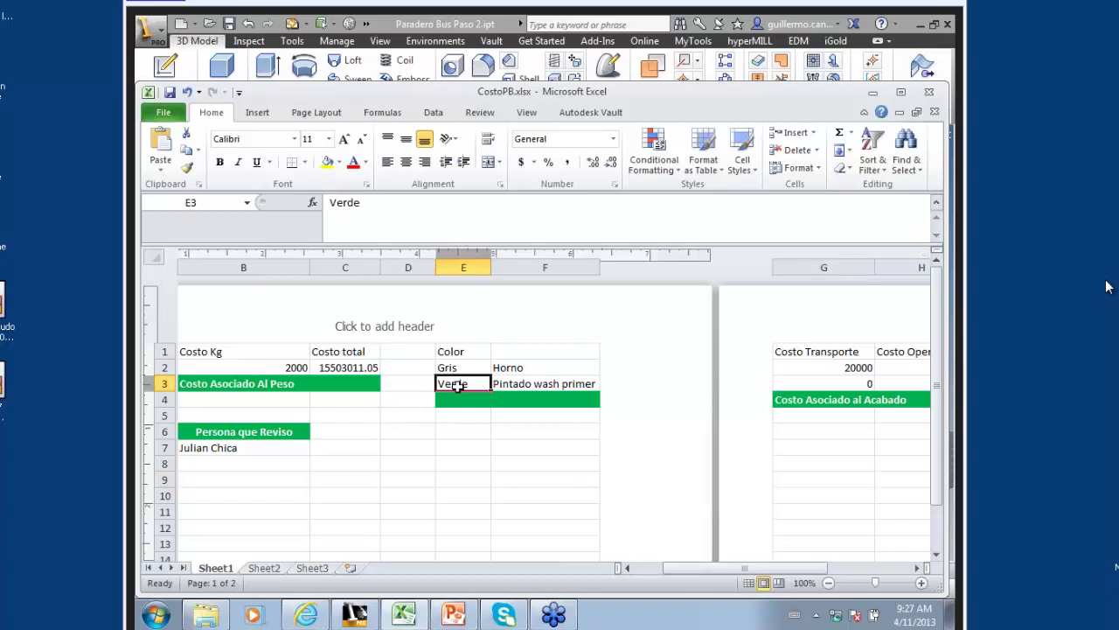
click(529, 383)
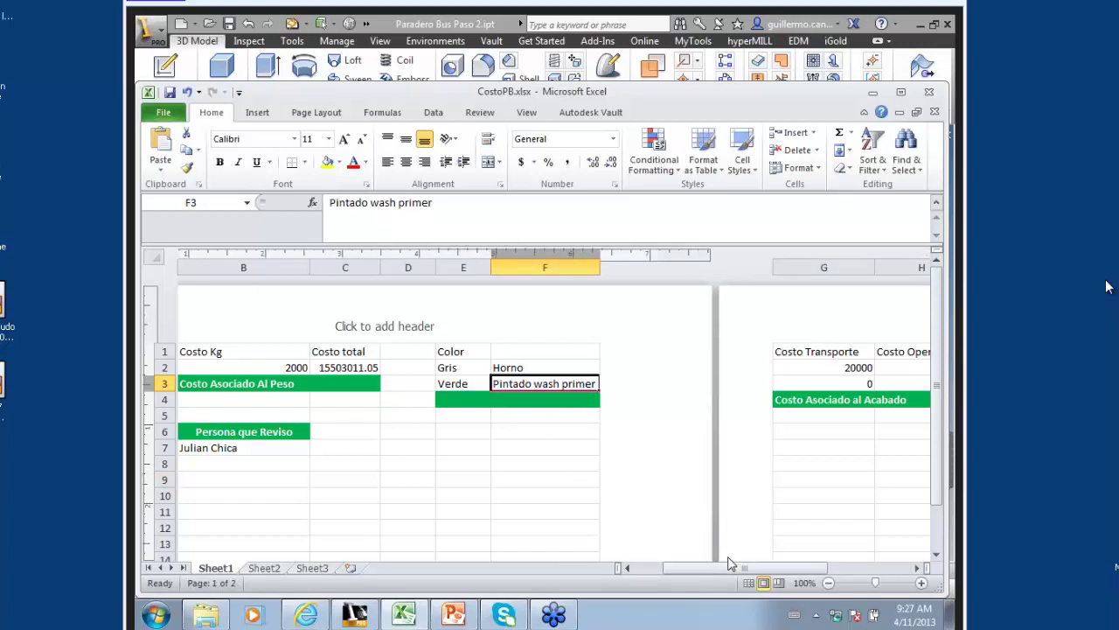
drag(767, 569, 832, 560)
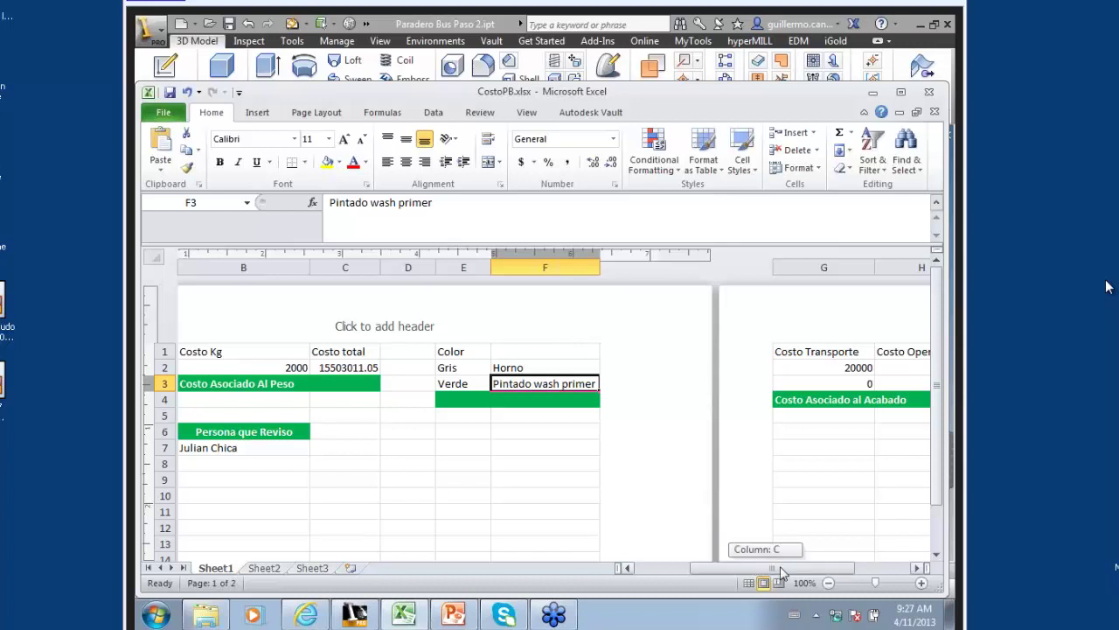
click(594, 384)
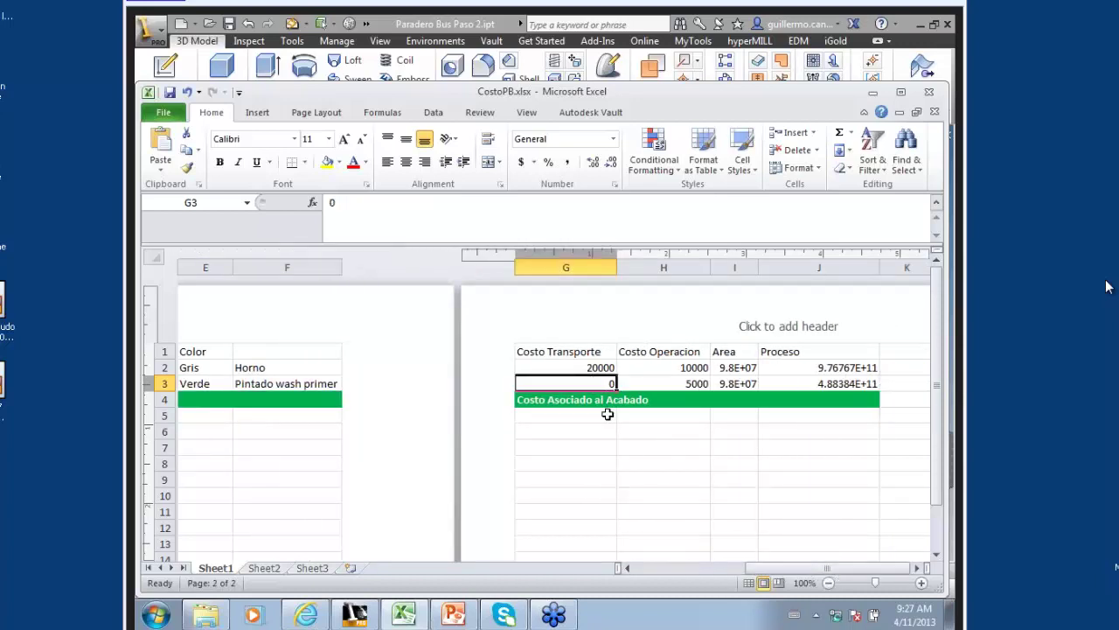
click(797, 383)
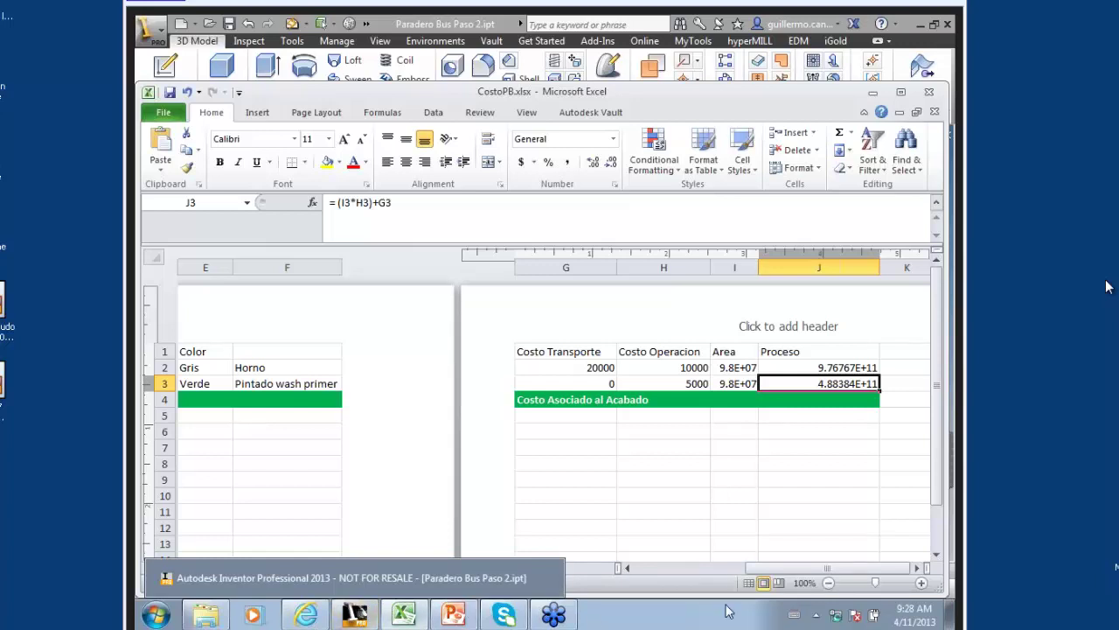
- Recheck the Gris and Verde entries and the J3 formula, then return to the Inventor model
drag(774, 570, 690, 570)
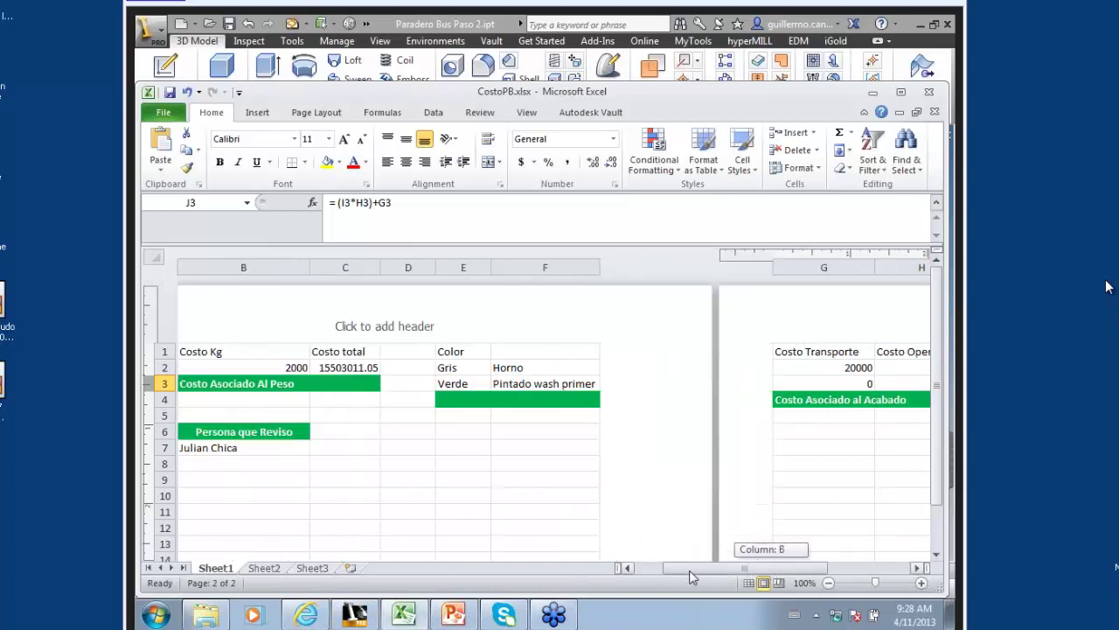
click(456, 368)
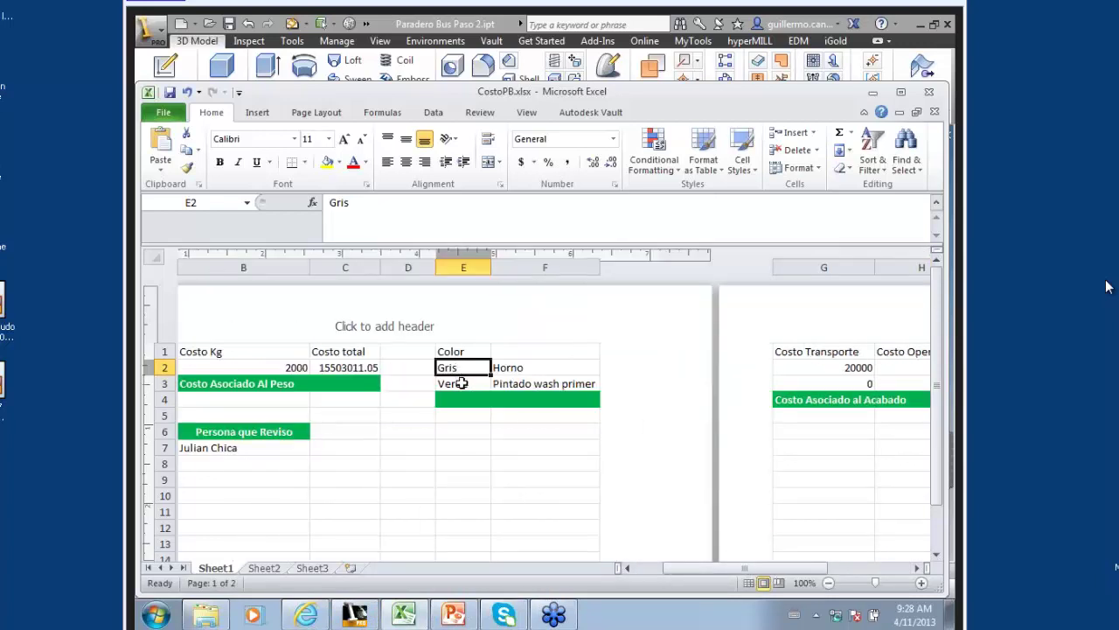
click(461, 384)
drag(677, 568, 759, 568)
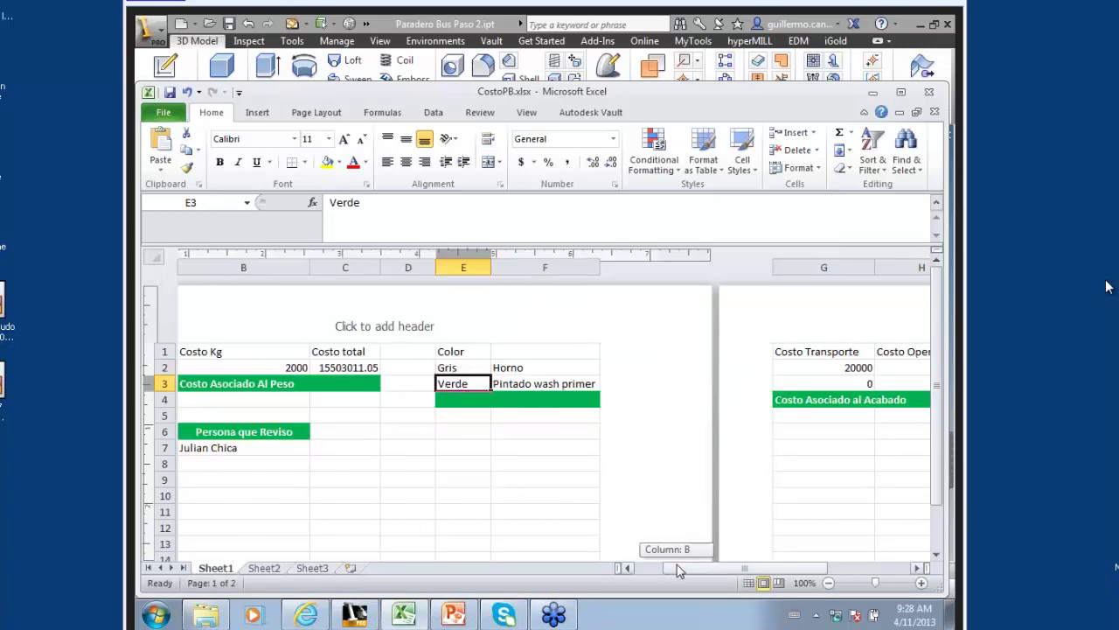
click(805, 383)
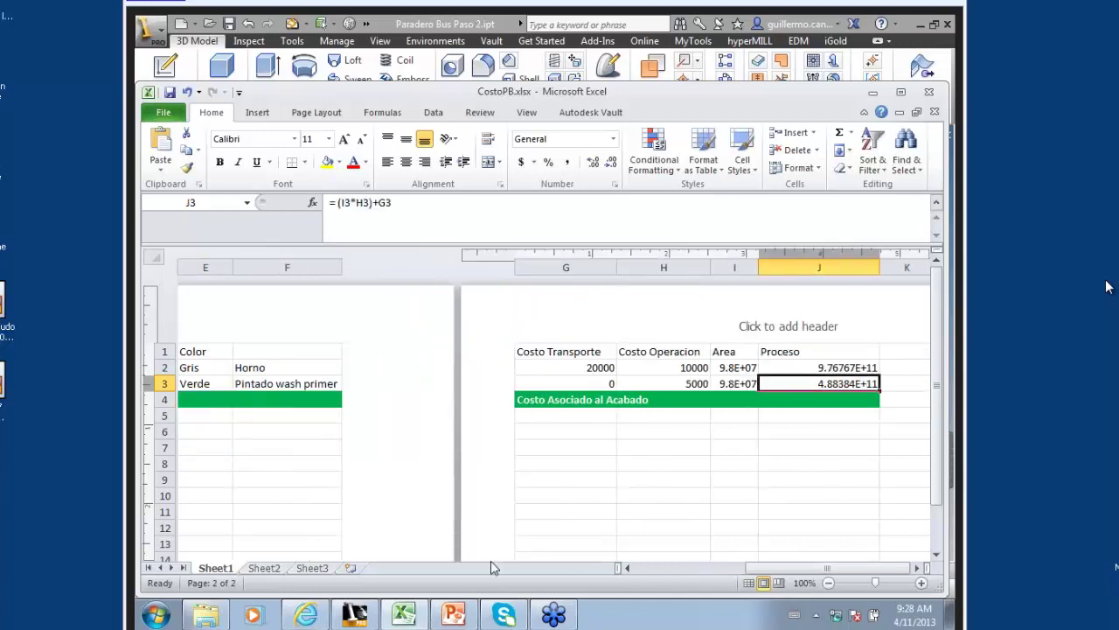
click(359, 612)
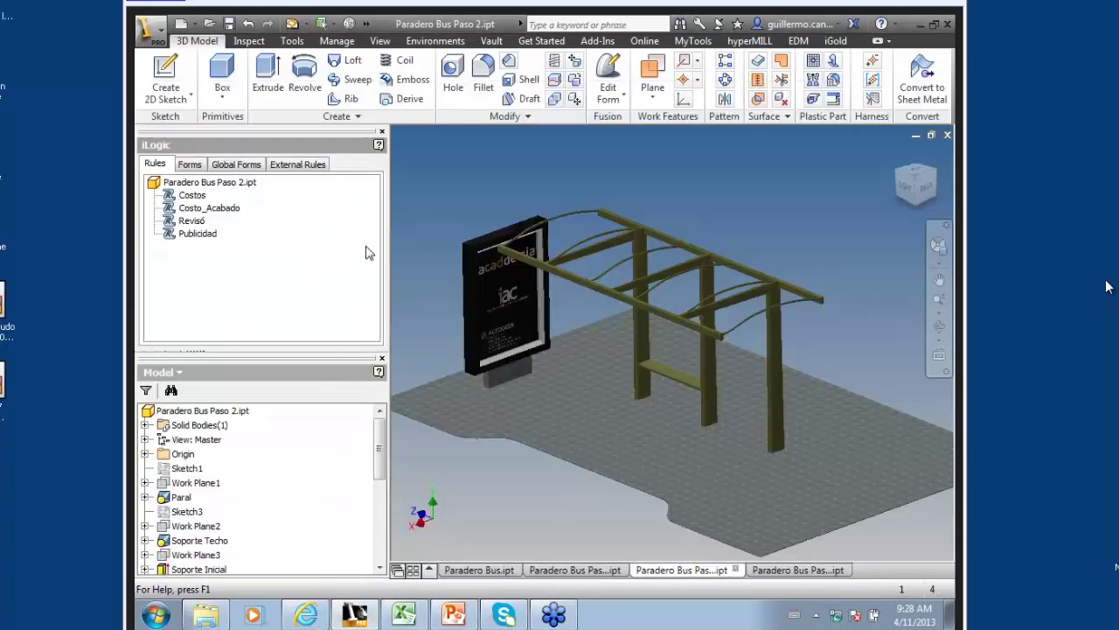
- Open the Costos rule and highlight Peso and iProperties.Mass in its first code line
double_click(202, 200)
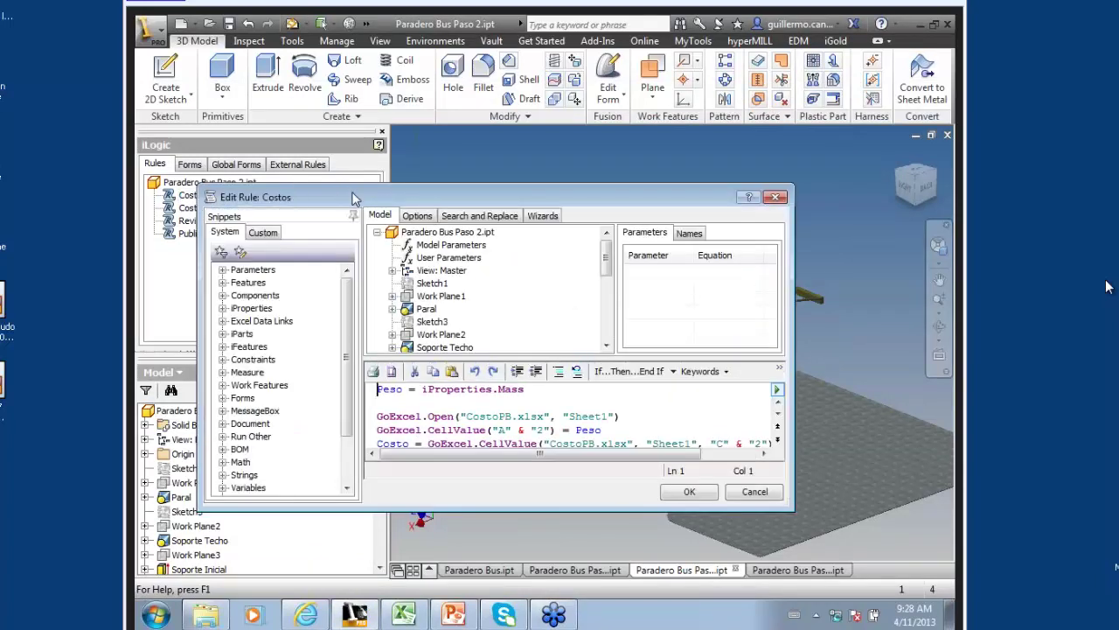
mouse_move(349, 196)
mouse_down()
mouse_move(455, 136)
mouse_move(397, 138)
mouse_up()
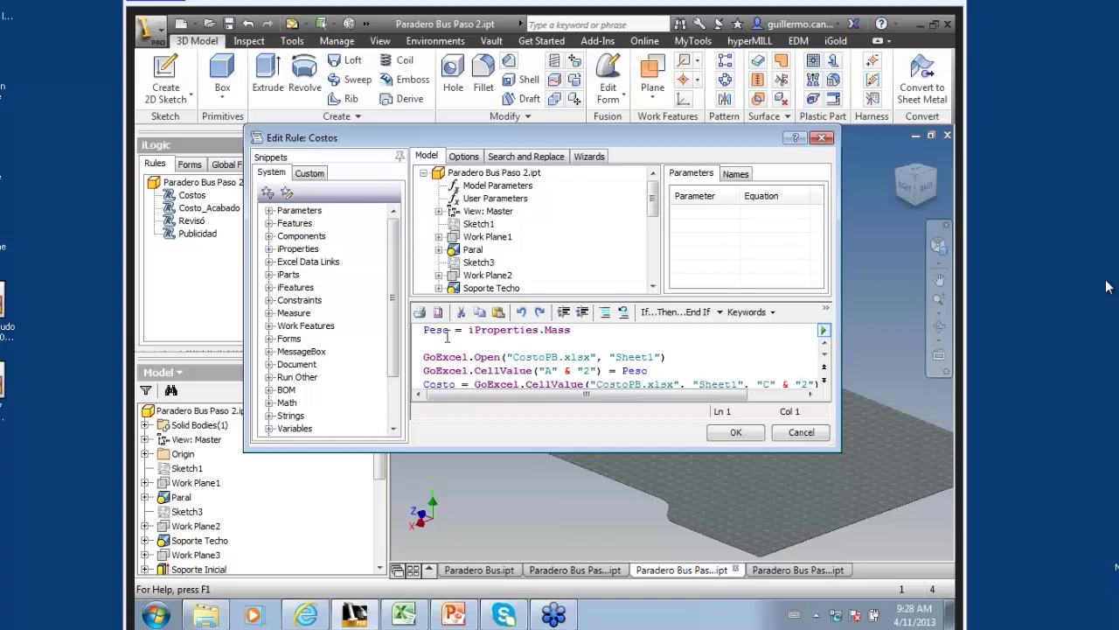
drag(448, 330, 425, 331)
drag(570, 330, 473, 332)
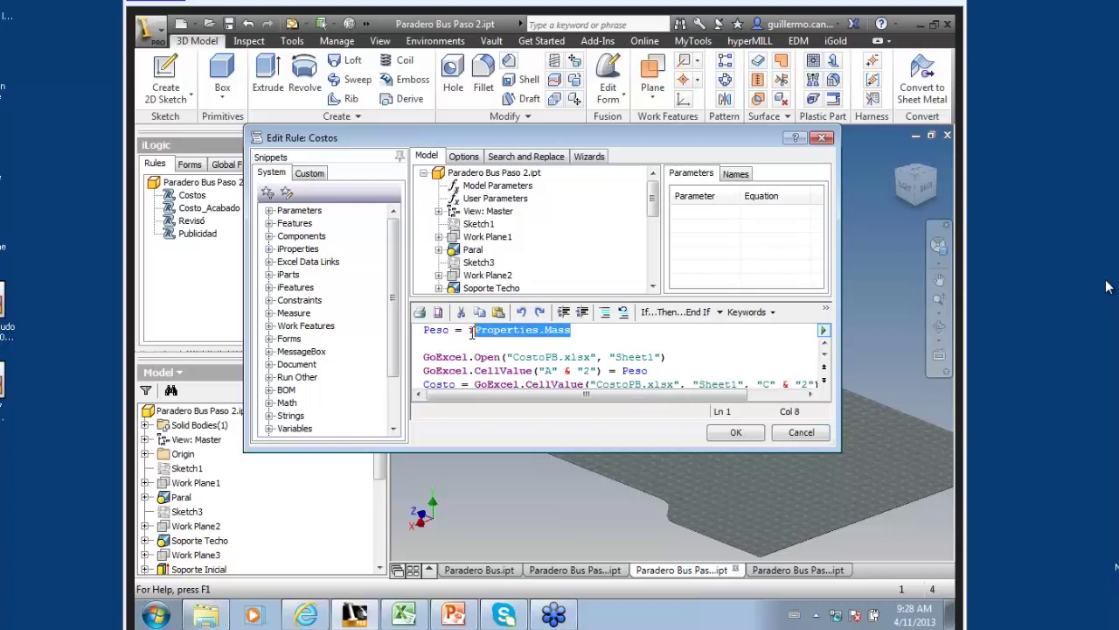
click(590, 337)
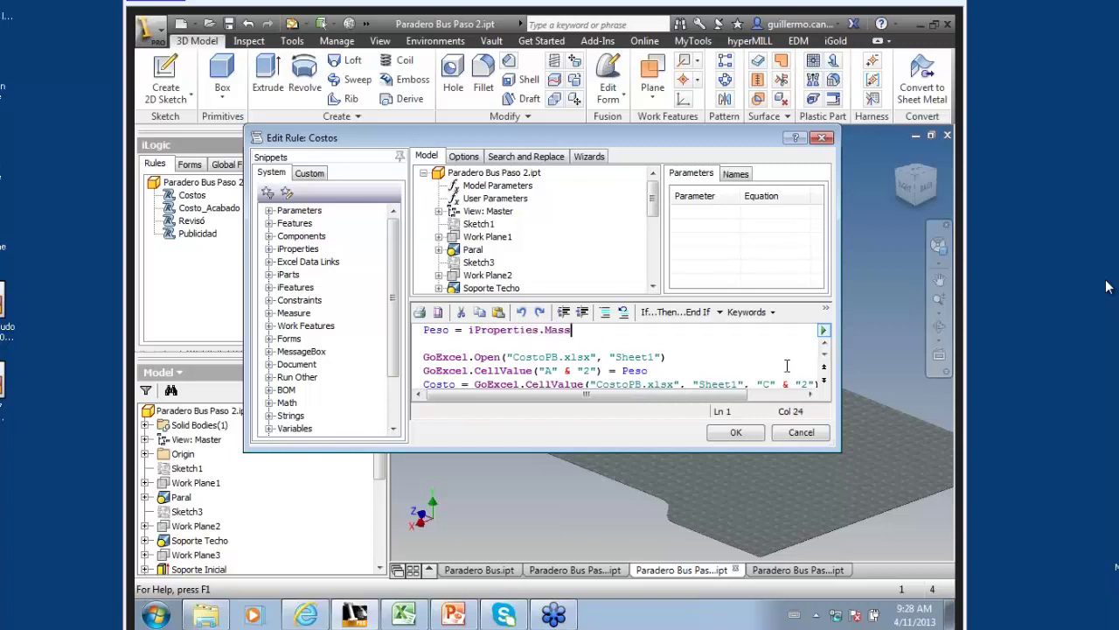
click(825, 358)
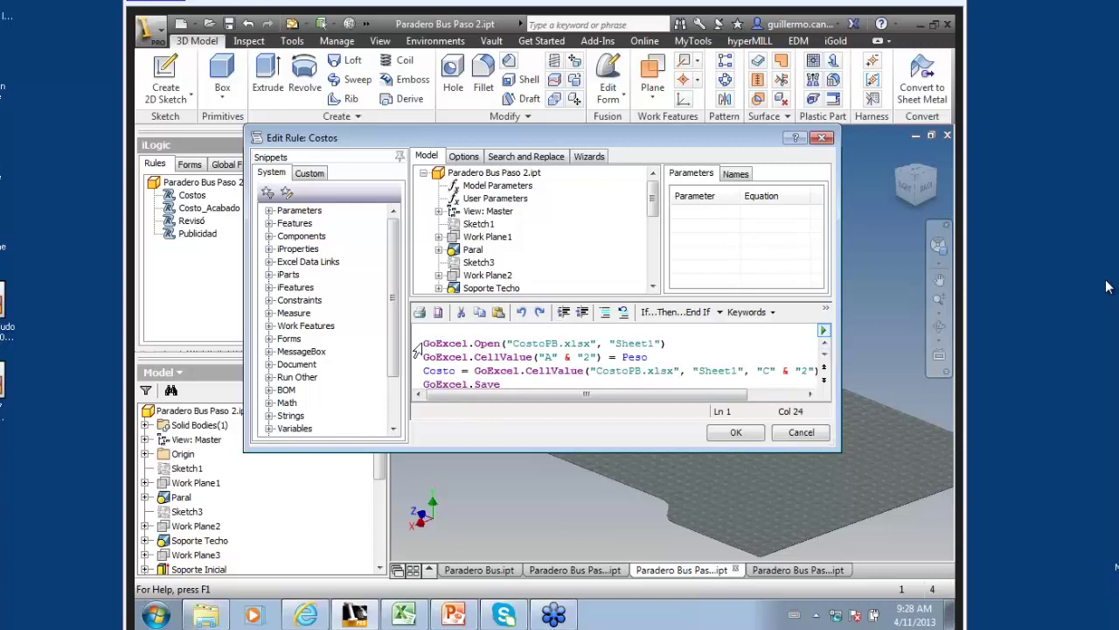
- Expand the Excel Data Links snippet group in the Snippets panel
scroll(391, 358, down, 2)
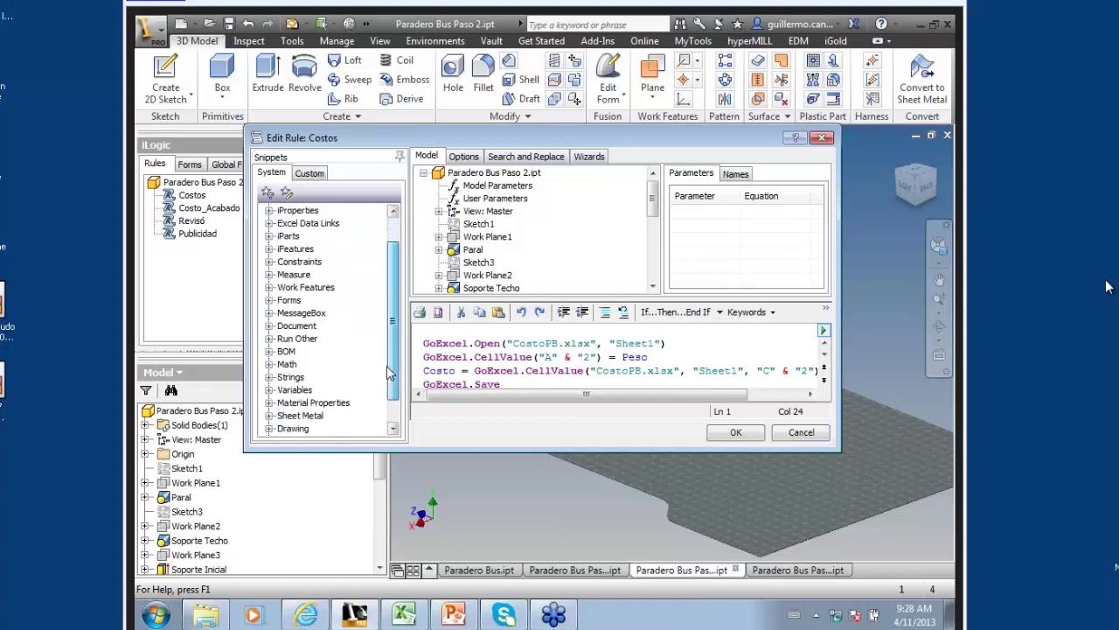
scroll(392, 359, up, 2)
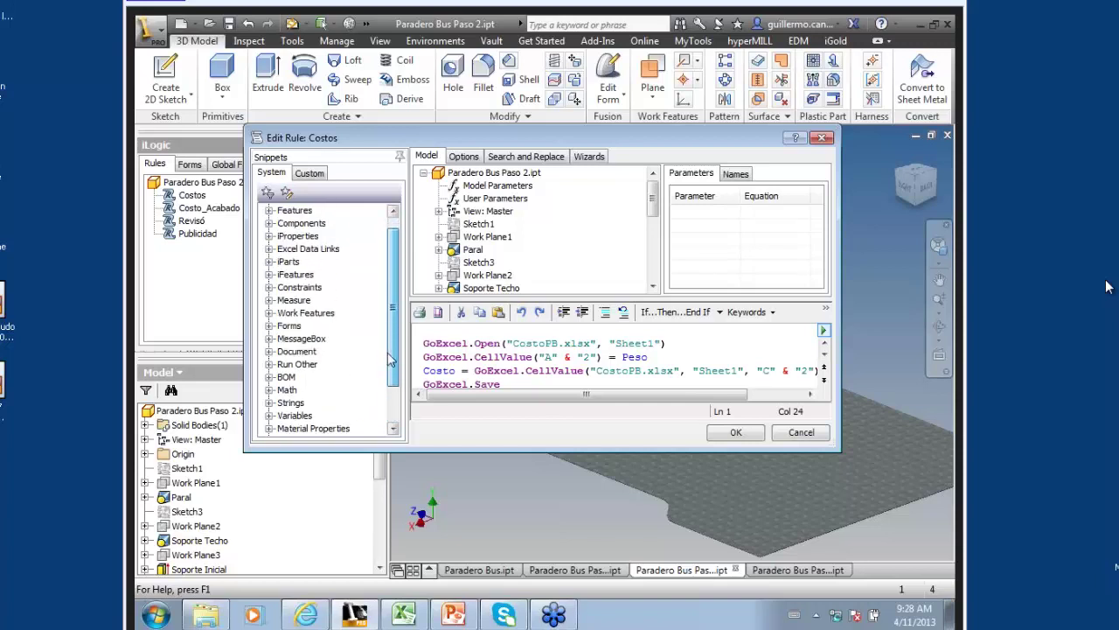
click(269, 249)
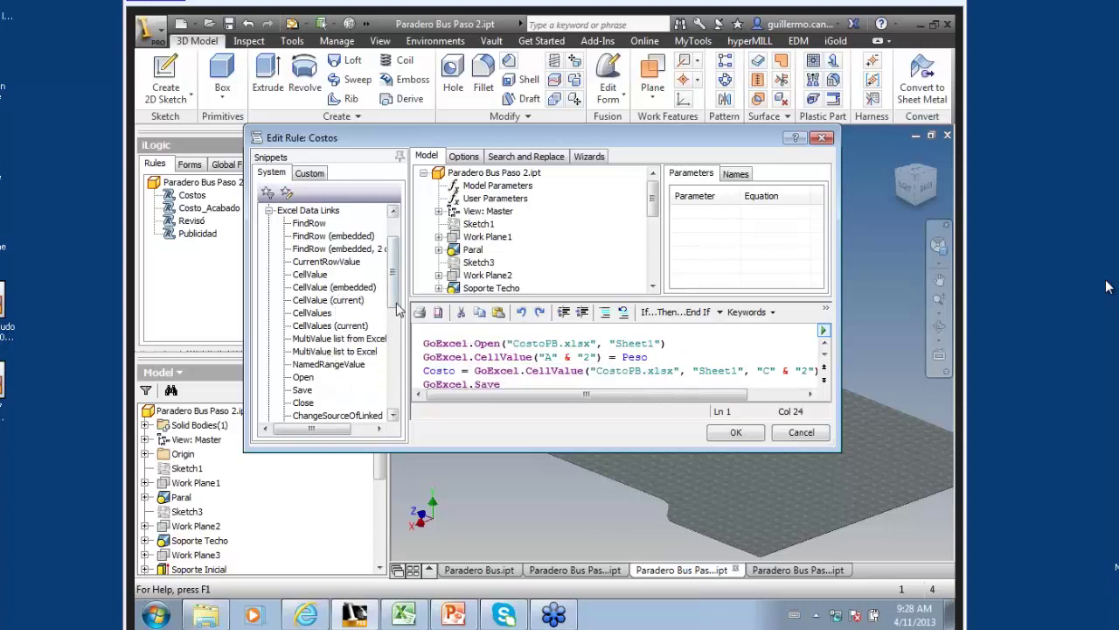
scroll(395, 332, down, 1)
scroll(395, 335, down, 2)
drag(396, 335, 391, 302)
- Walk through the GoExcel code writing Peso to cell A2 of CostoPB.xlsx Sheet1
click(515, 346)
drag(516, 345, 596, 344)
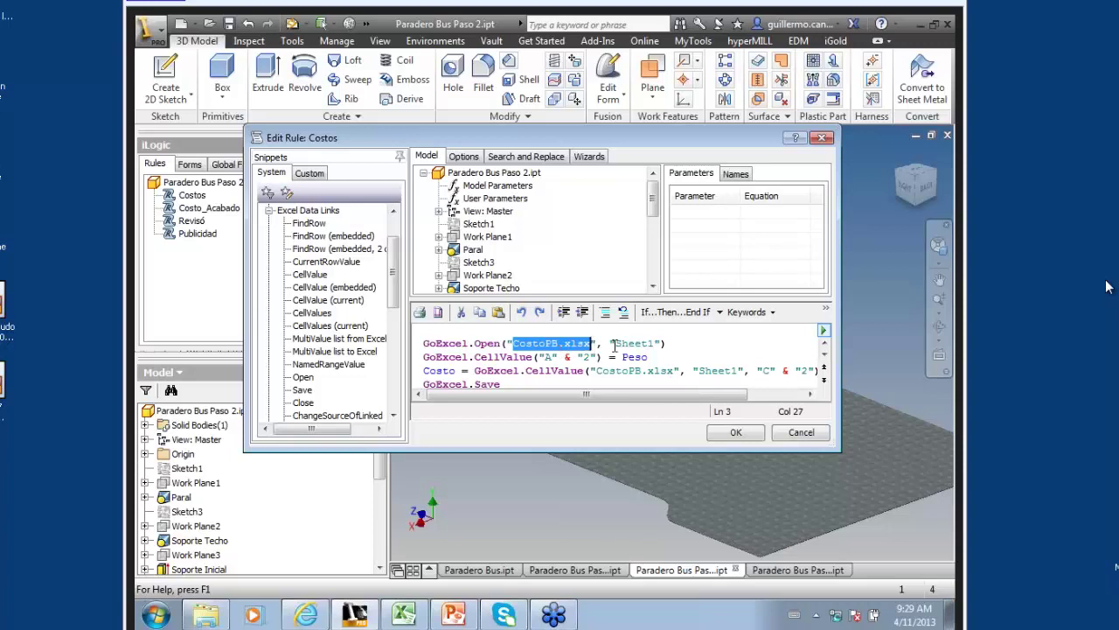
drag(616, 343, 655, 344)
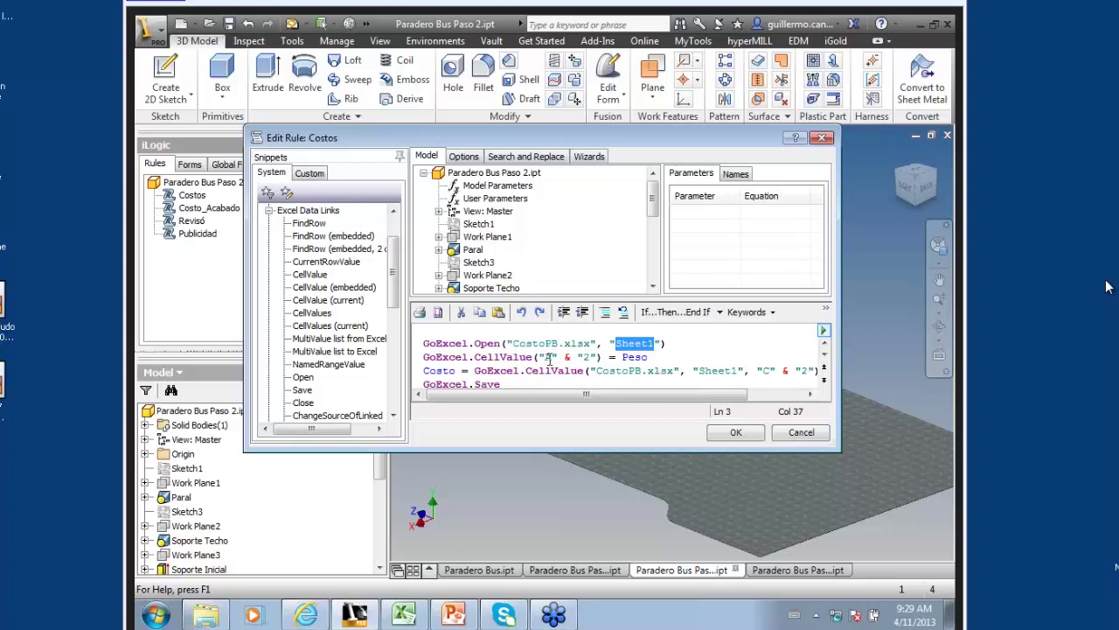
drag(657, 357, 615, 351)
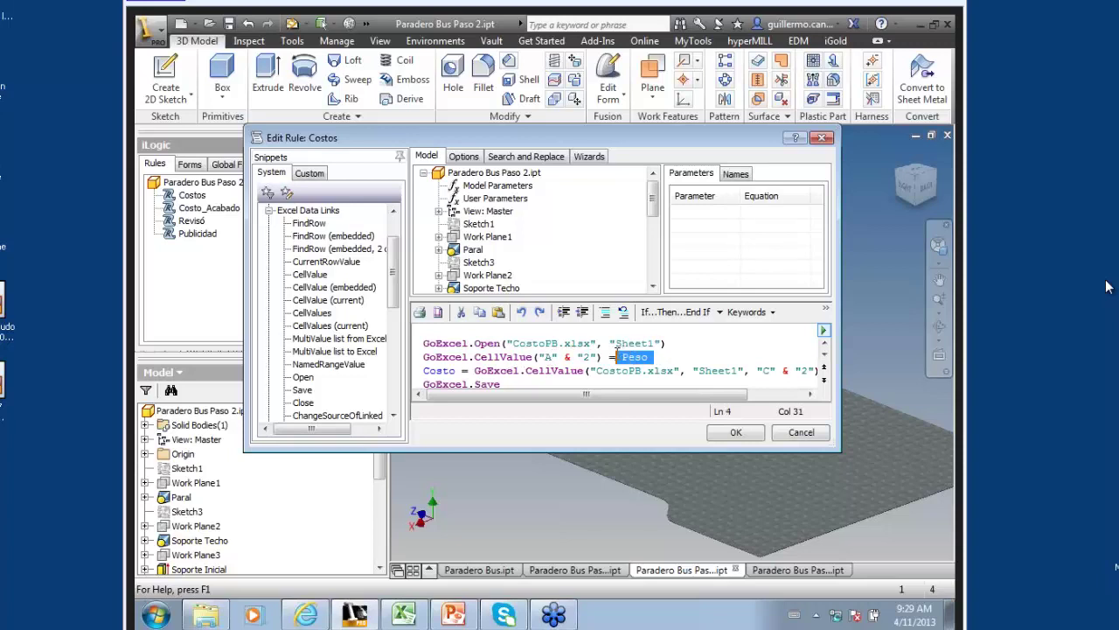
click(545, 357)
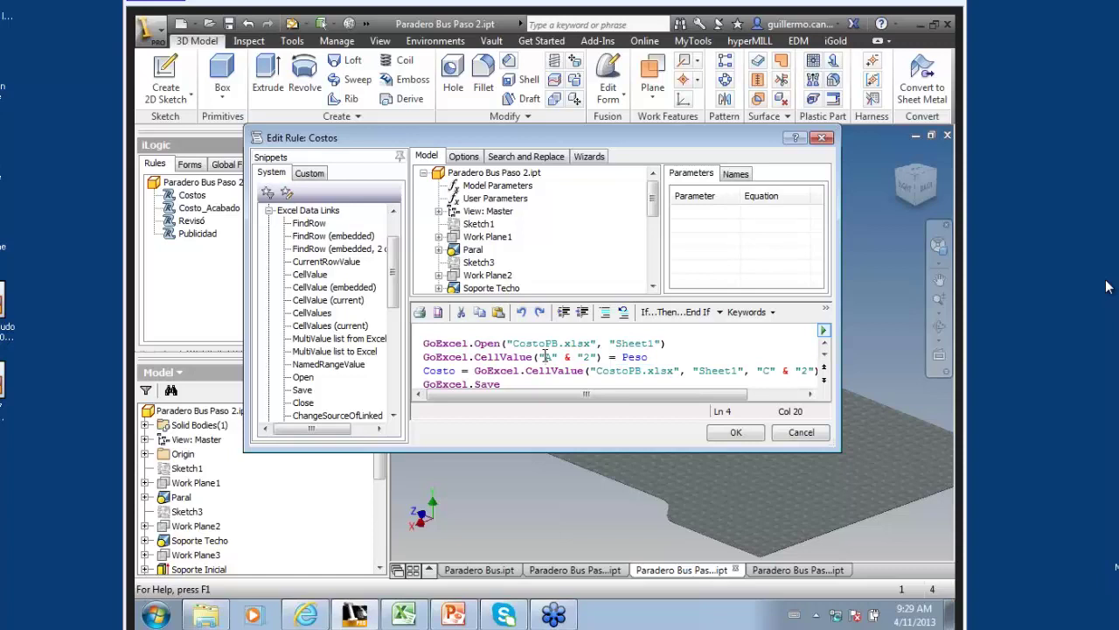
text(A)
double_click(586, 357)
click(667, 358)
drag(668, 359, 434, 352)
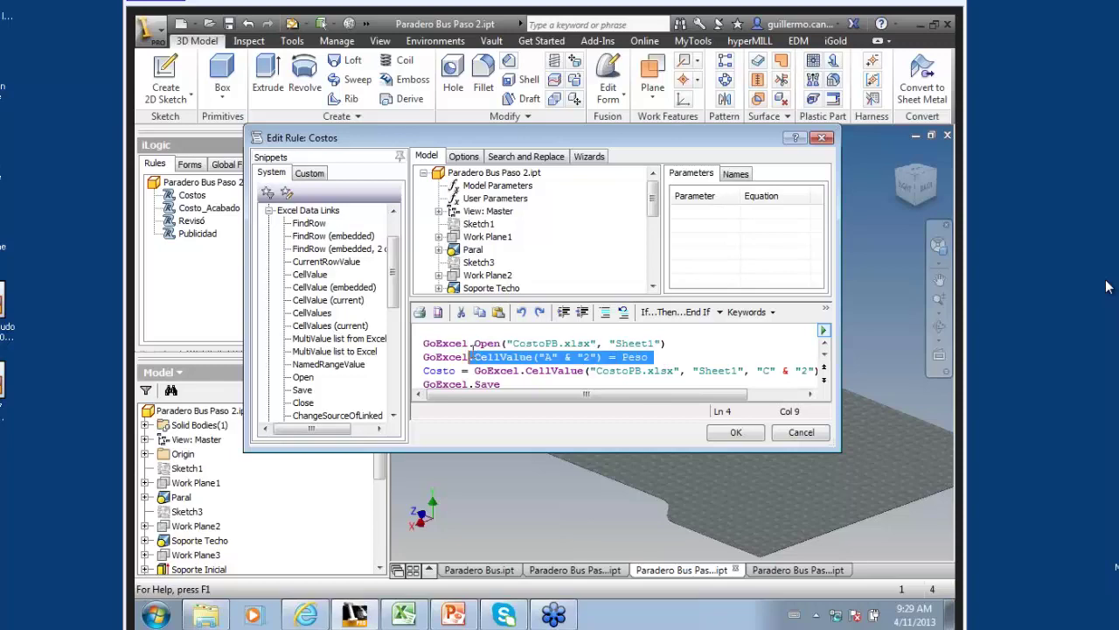
- Confirm cell A2 holds mass 7751.50552, then view the part's user parameters in the rule editor
click(405, 615)
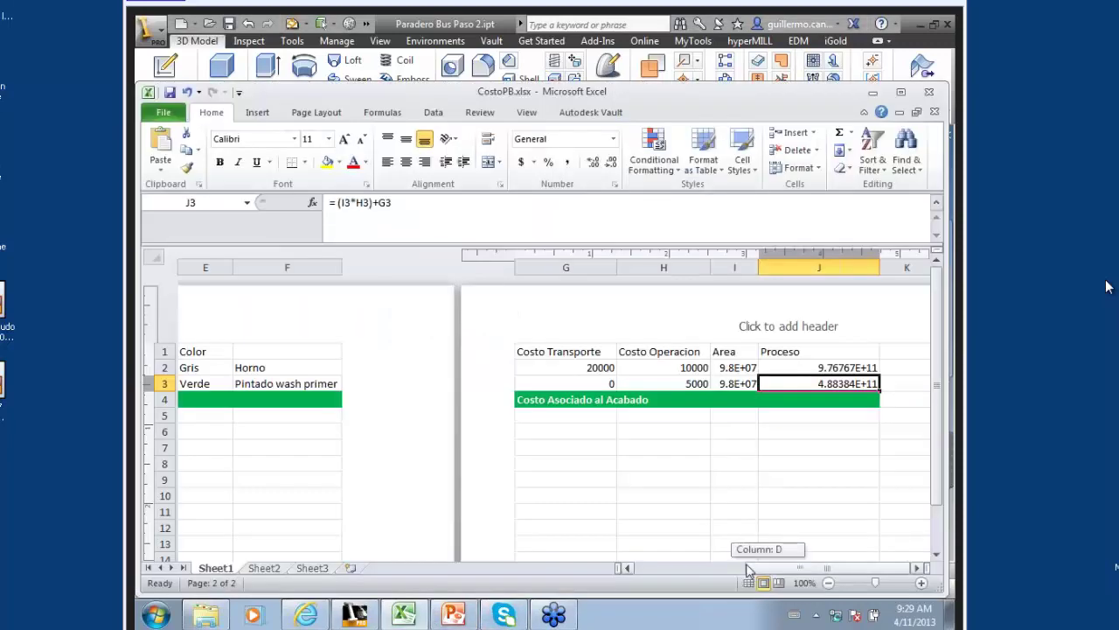
drag(747, 568, 636, 569)
click(280, 370)
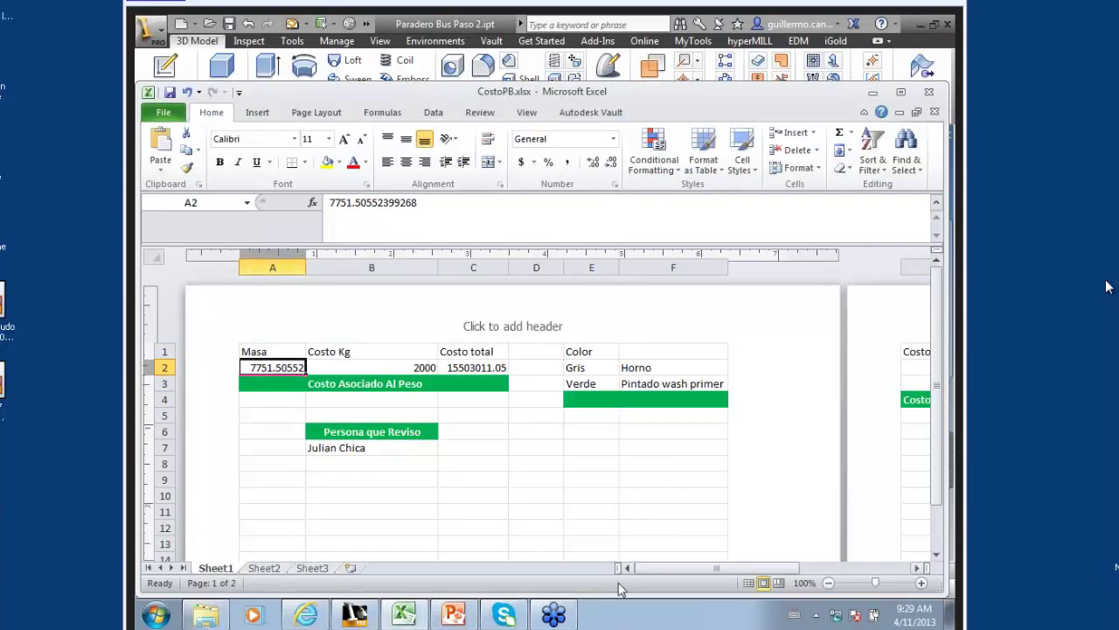
click(354, 615)
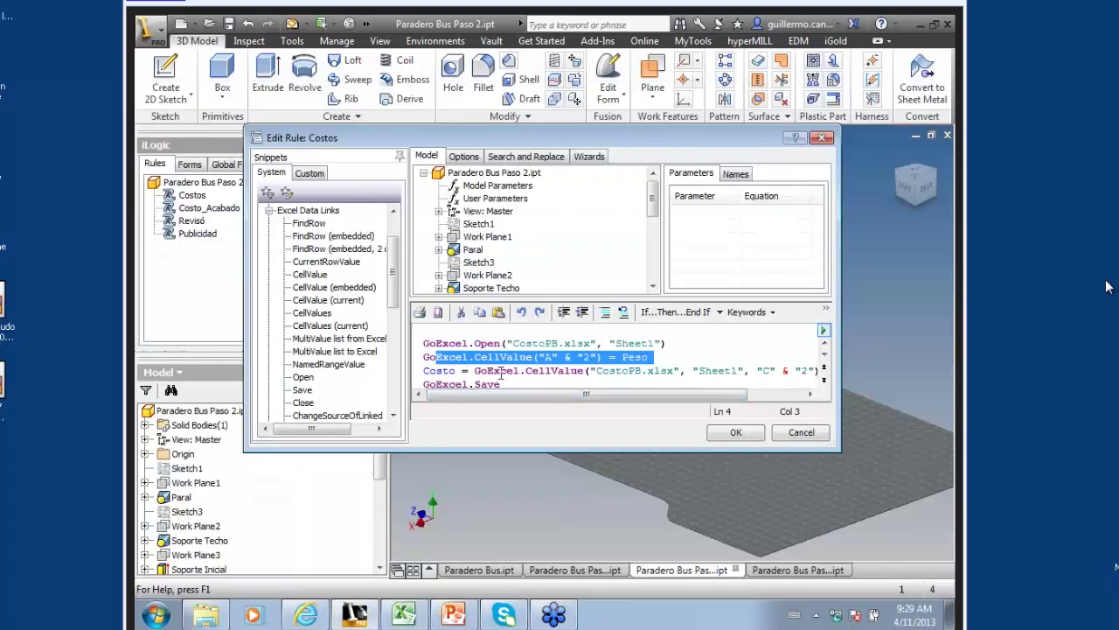
click(825, 365)
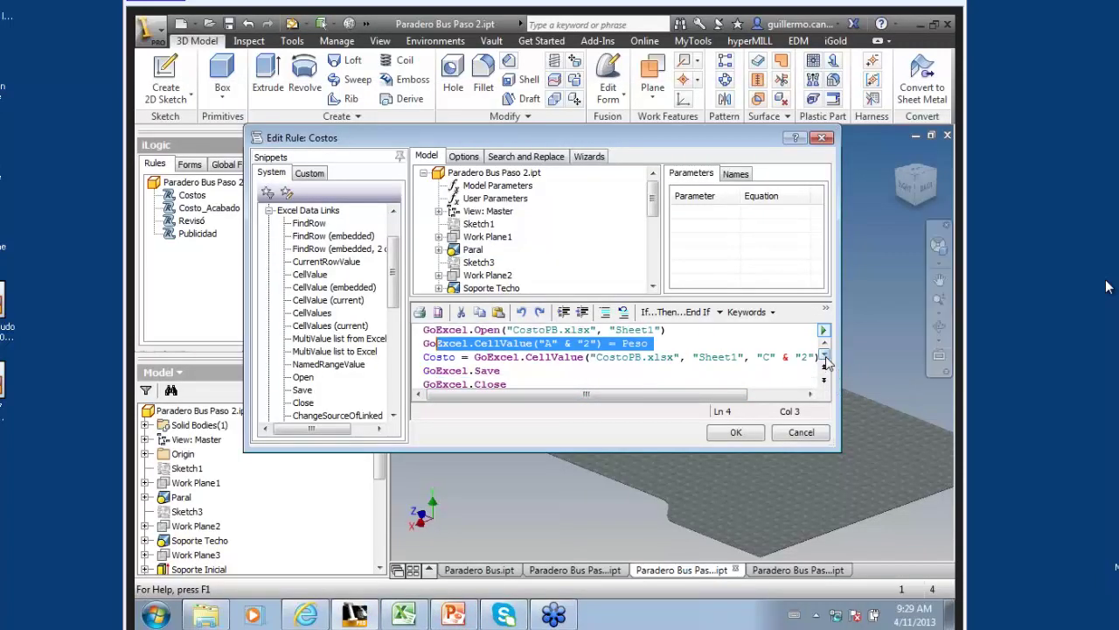
click(512, 198)
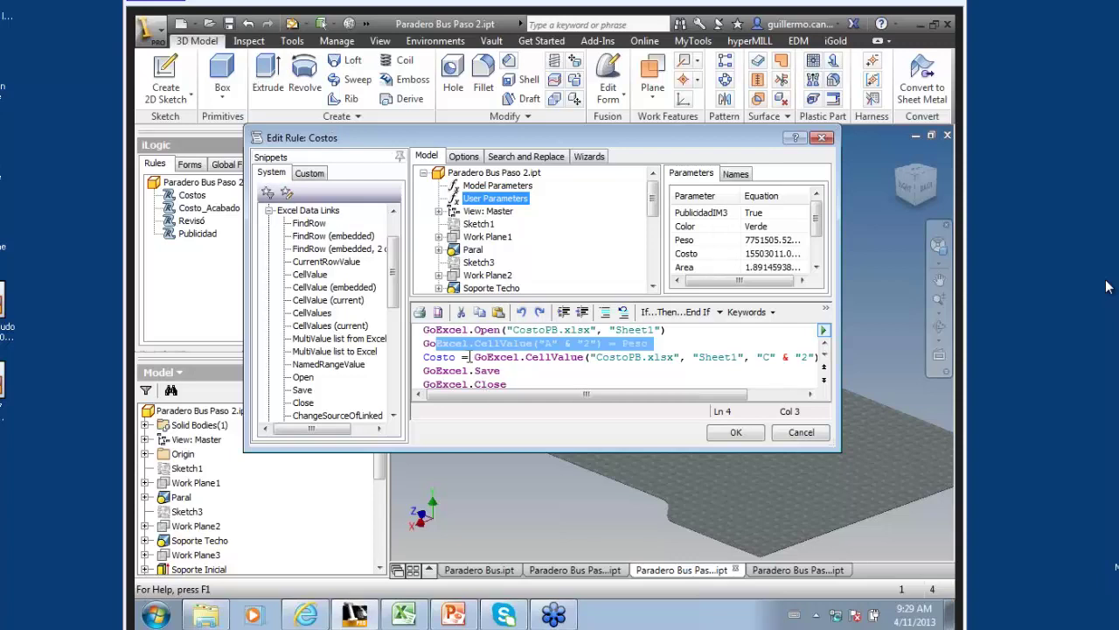
- Review the CellValue line reading Costo and the save and close statements, then cancel the editor
drag(472, 357, 614, 380)
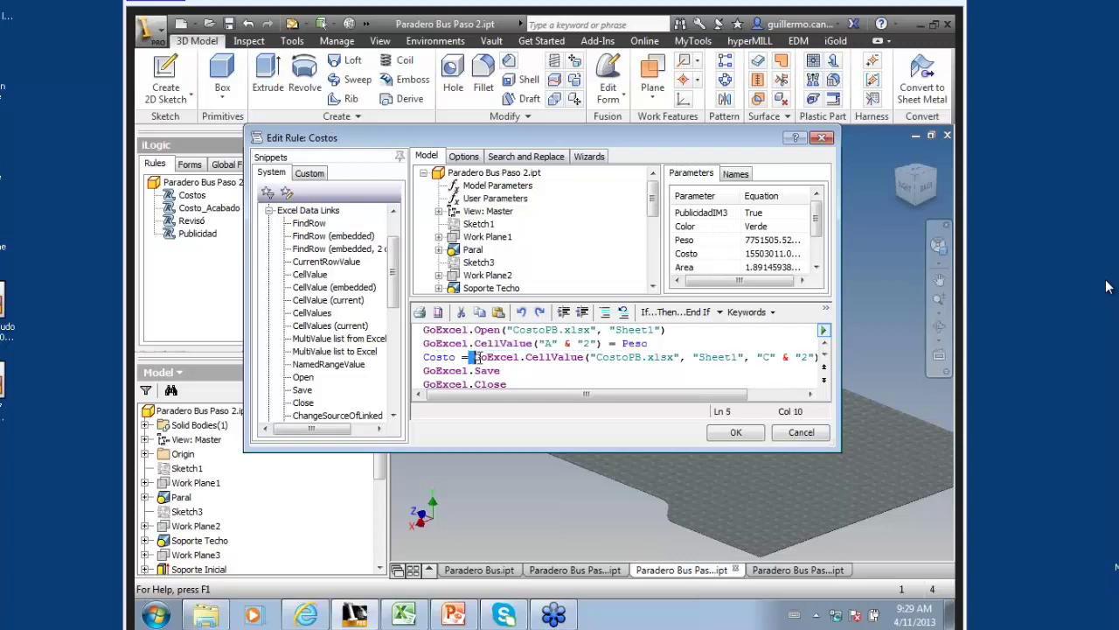
drag(613, 395, 663, 394)
click(591, 385)
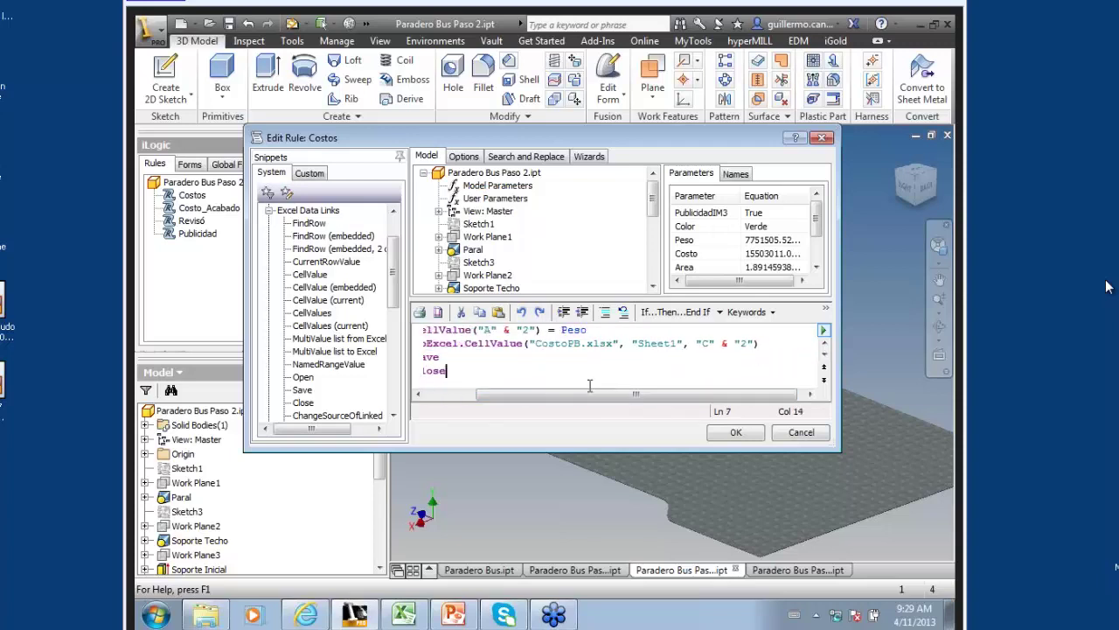
drag(534, 344, 750, 345)
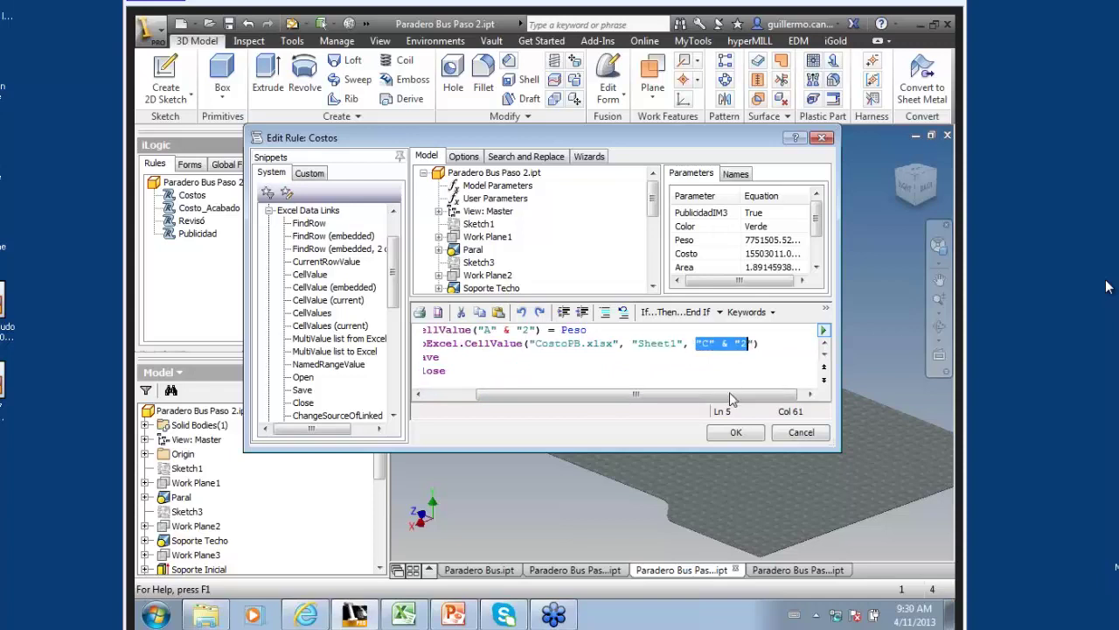
click(749, 348)
drag(706, 398, 647, 376)
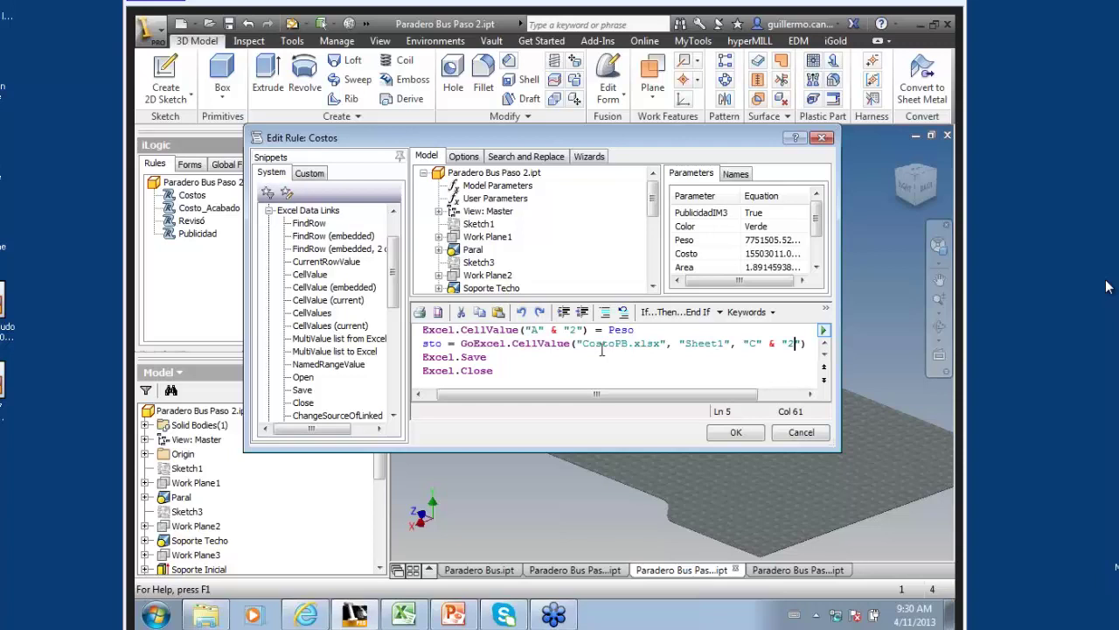
drag(582, 343, 657, 344)
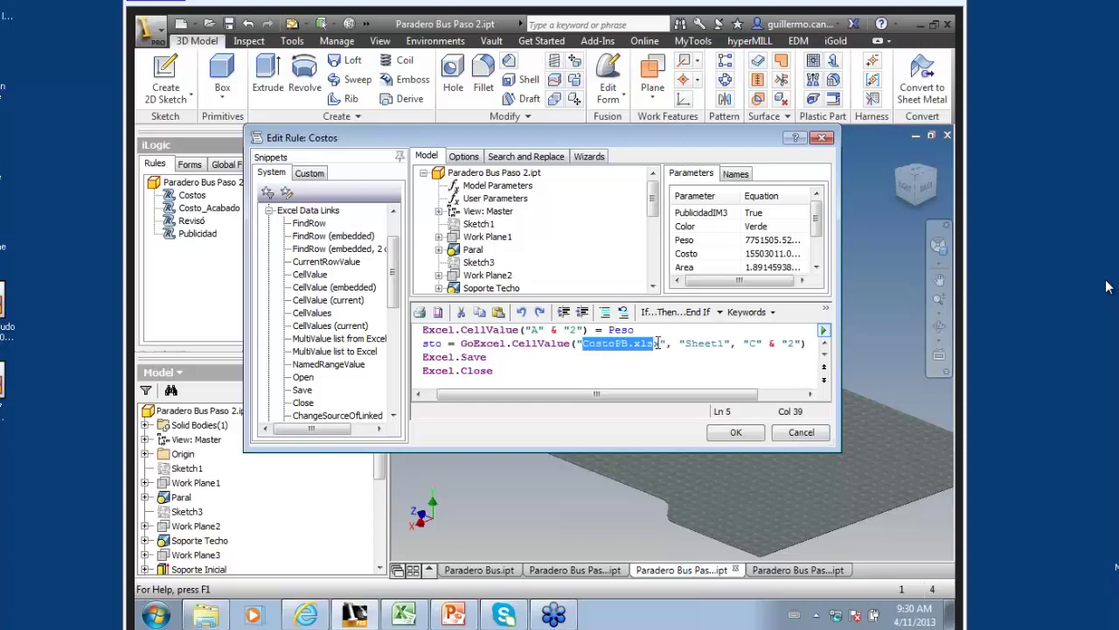
drag(658, 344, 662, 344)
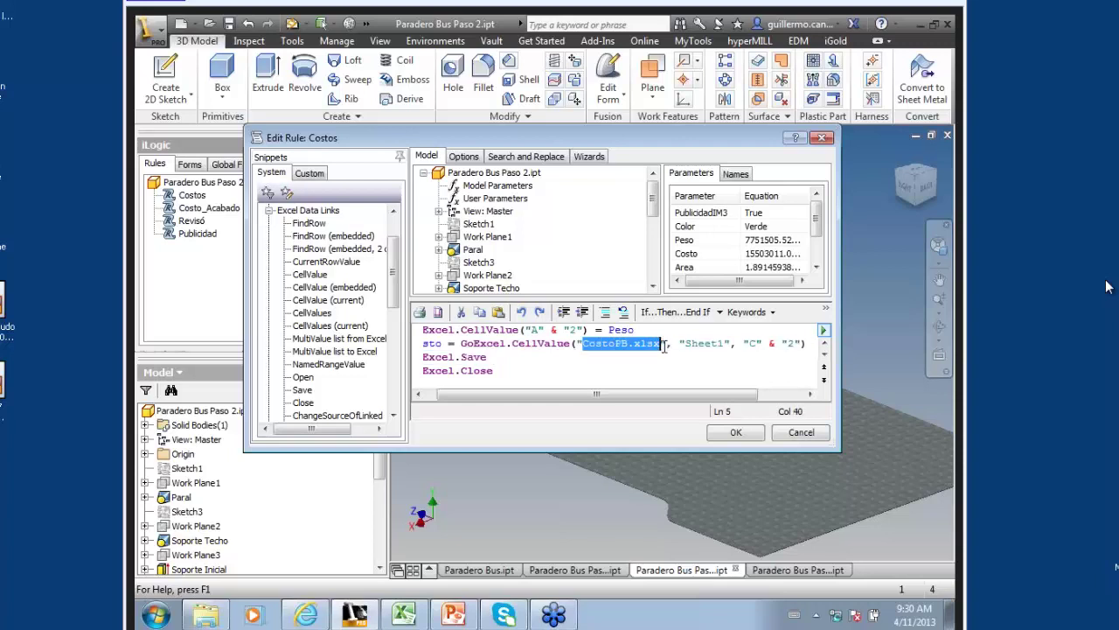
click(570, 371)
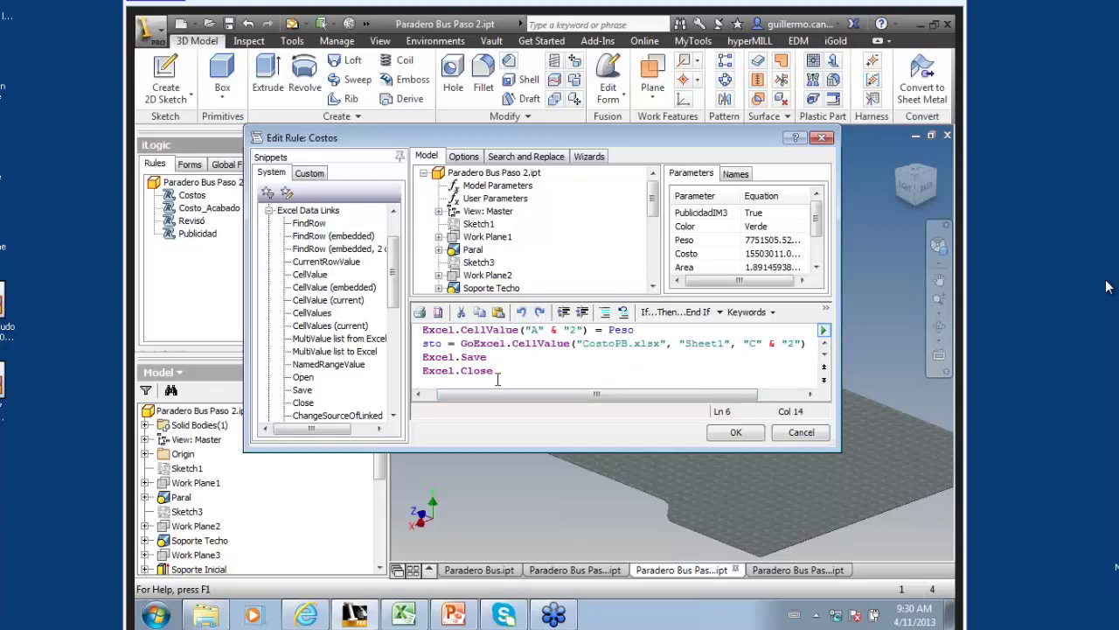
drag(495, 371, 419, 359)
click(533, 373)
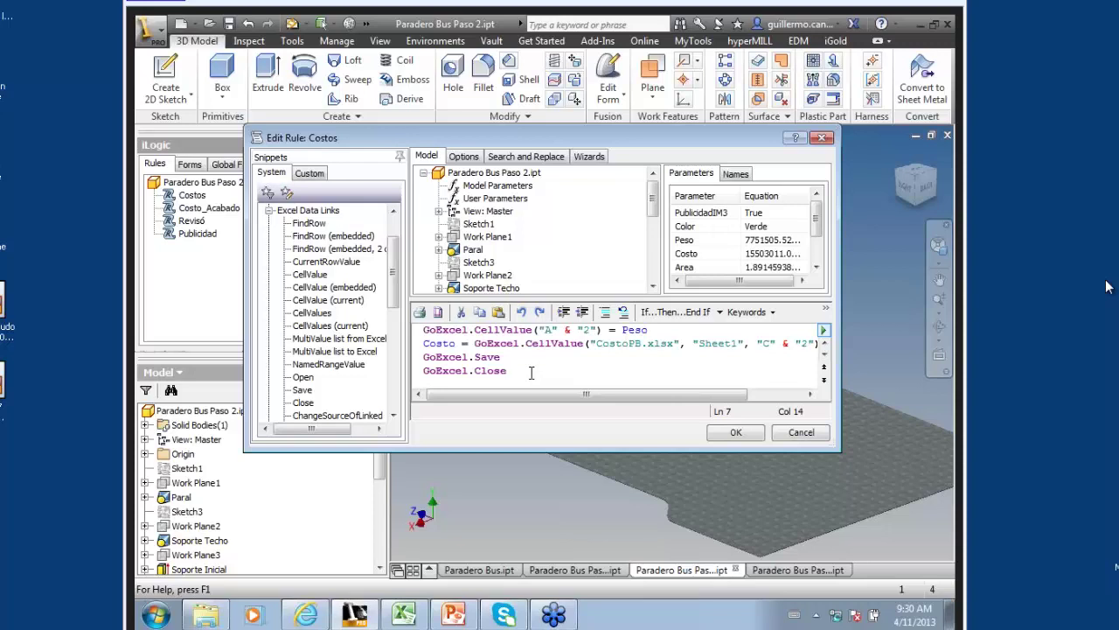
click(799, 432)
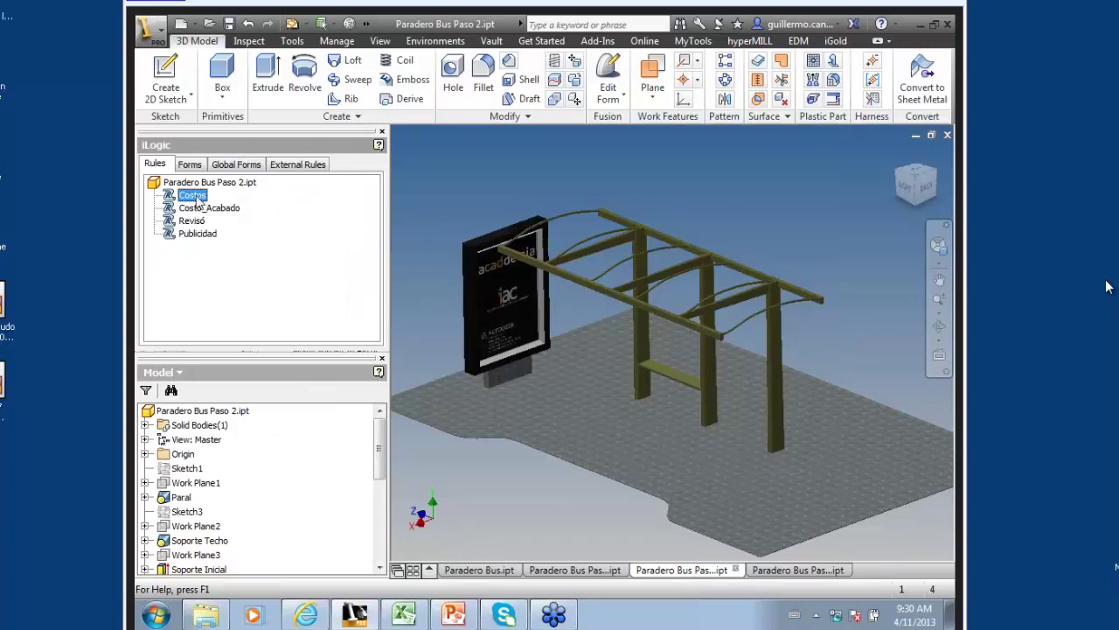
- Run the Costos rule, confirm replacing CostoPB.xlsx, verify total cost 15503011.05, and minimize Excel
right_click(197, 201)
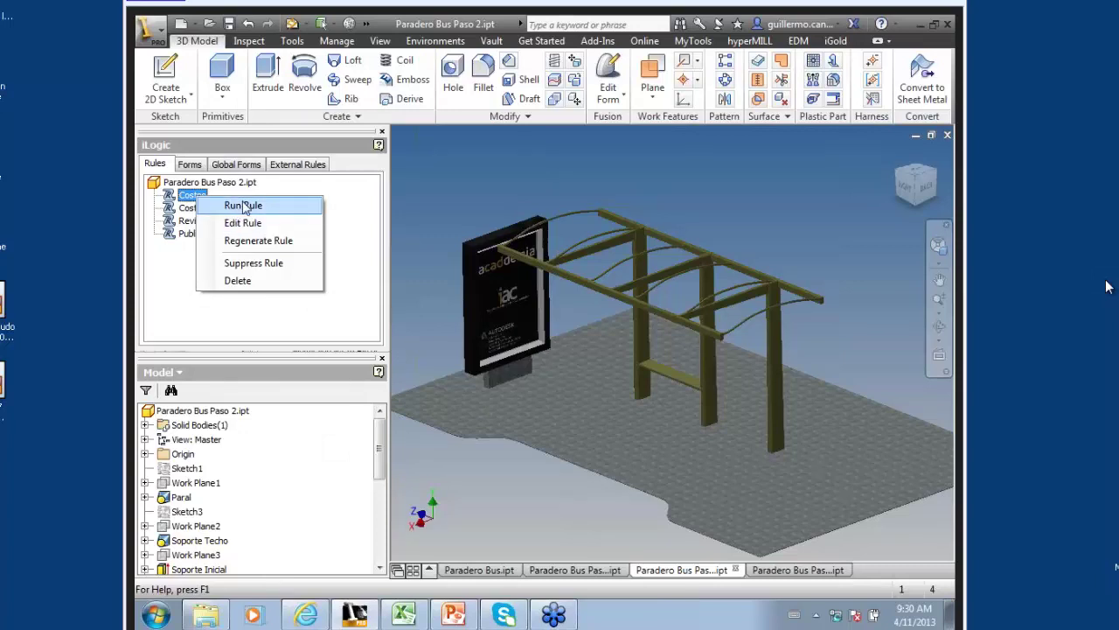
click(243, 204)
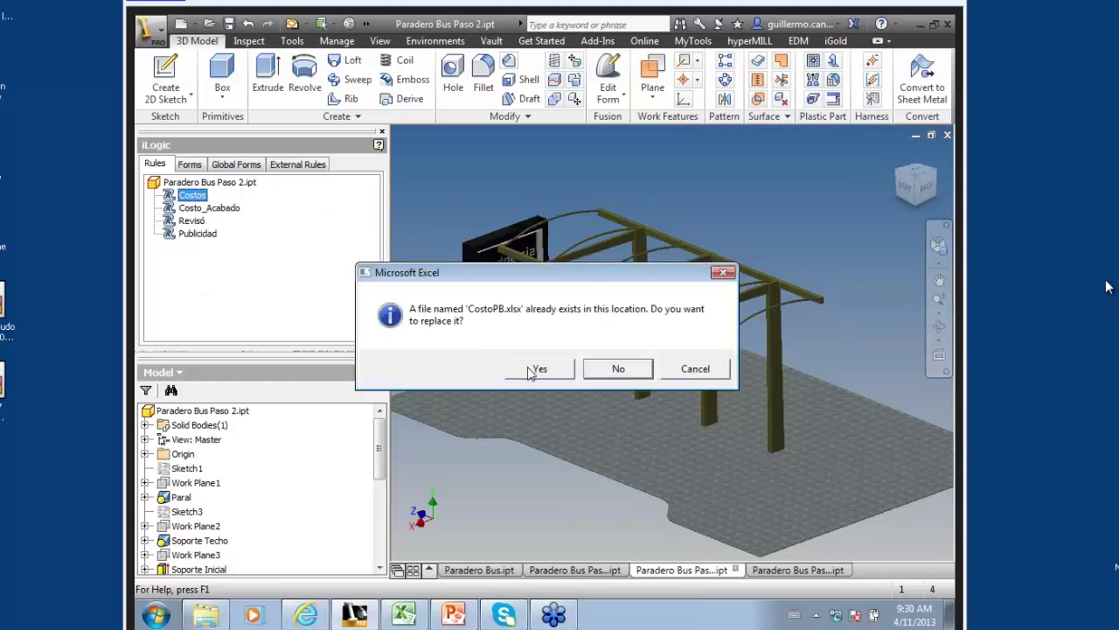
click(531, 371)
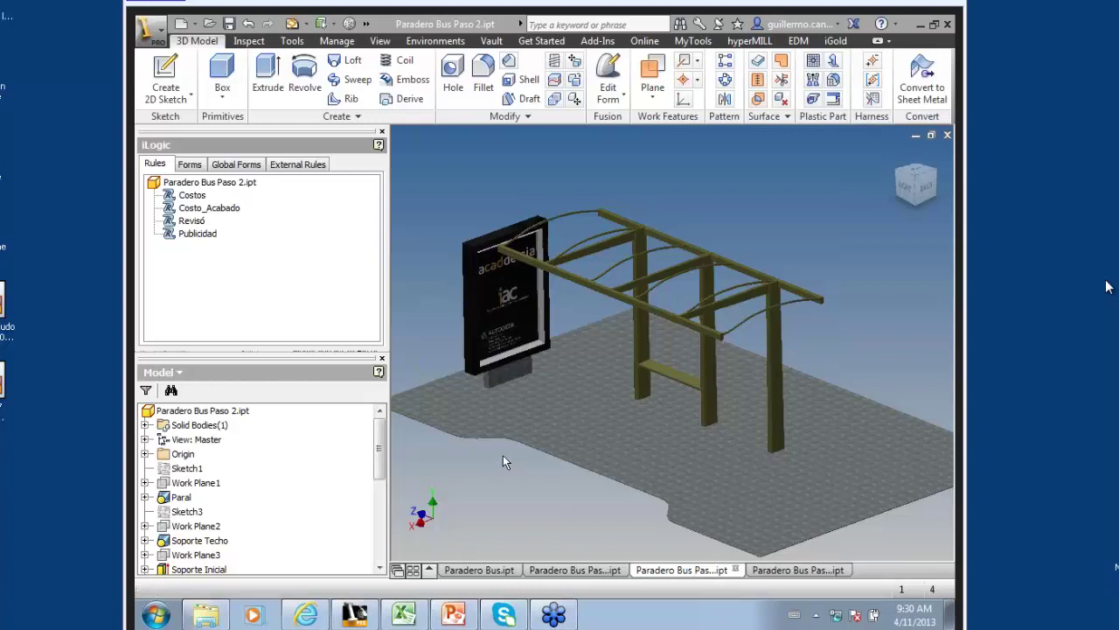
click(407, 614)
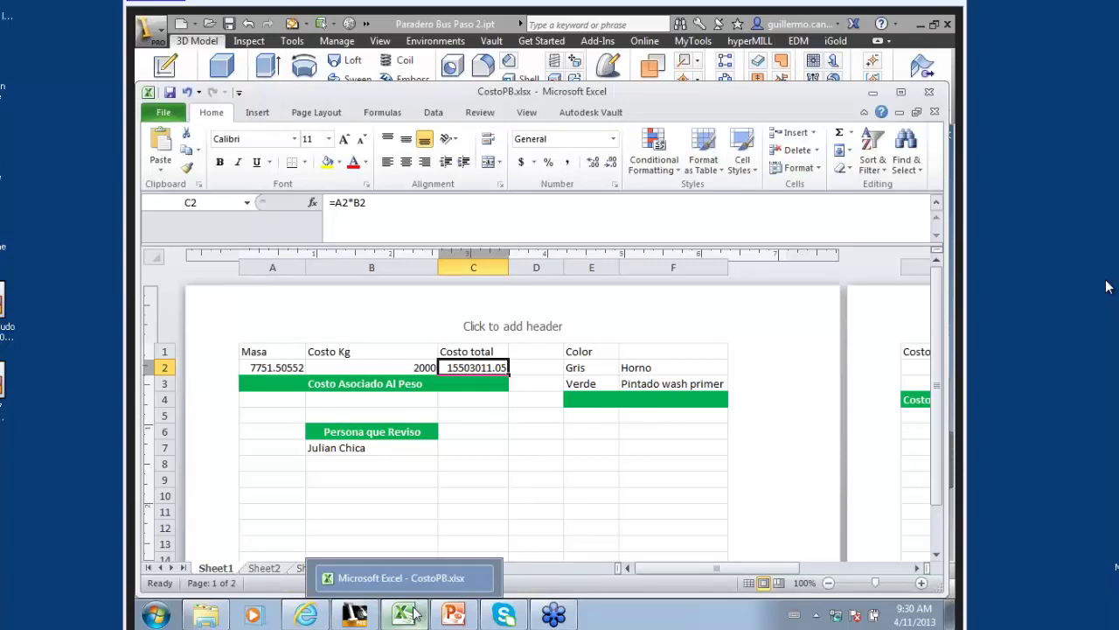
click(414, 614)
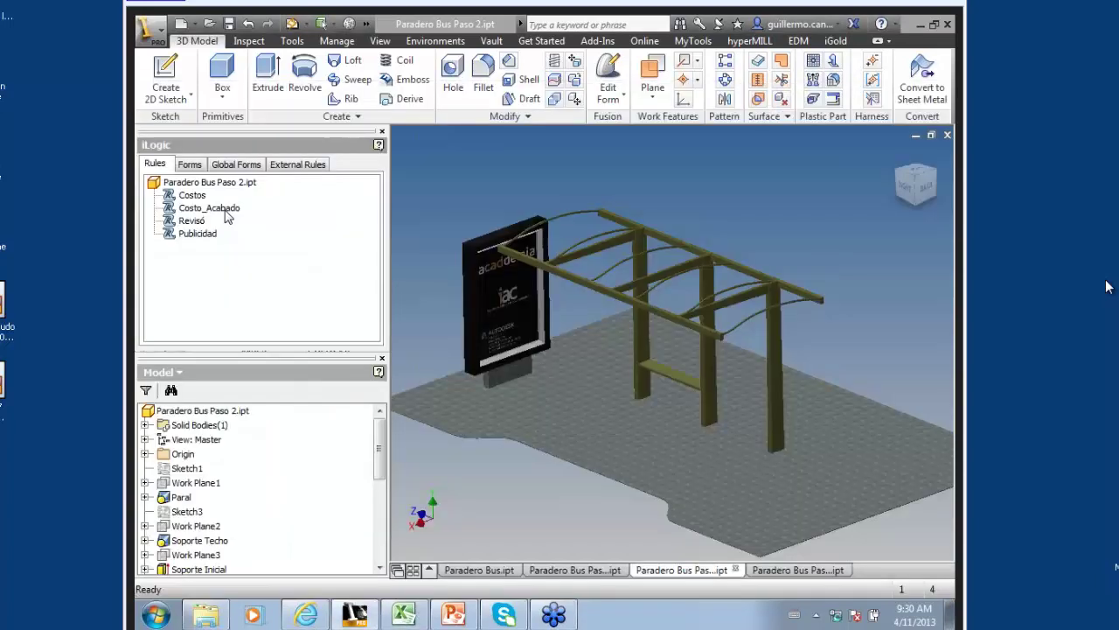
click(197, 221)
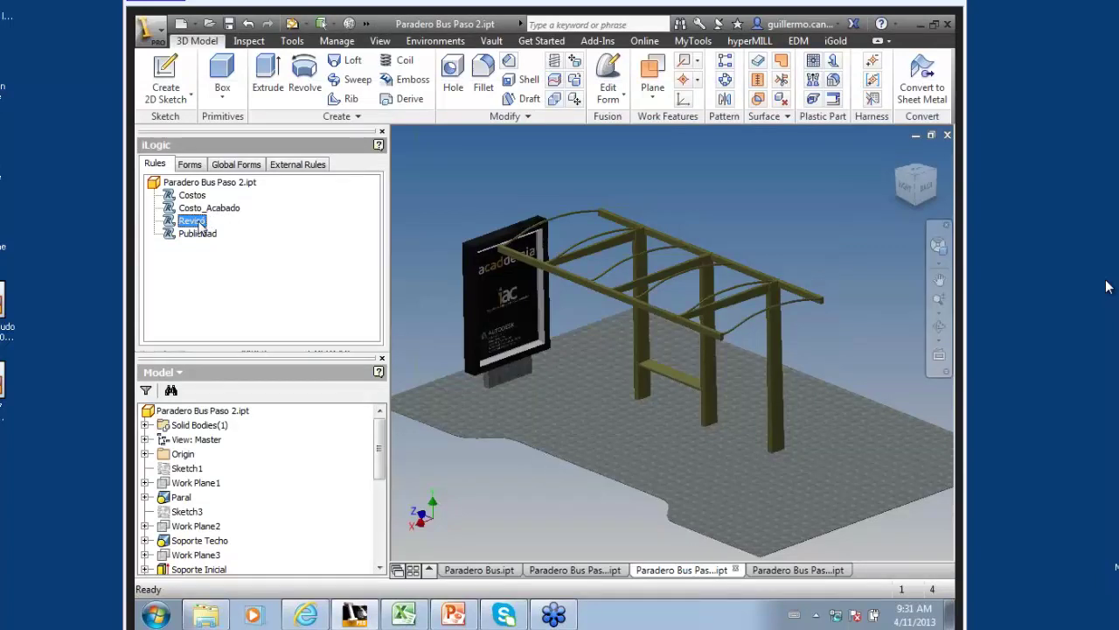
double_click(192, 222)
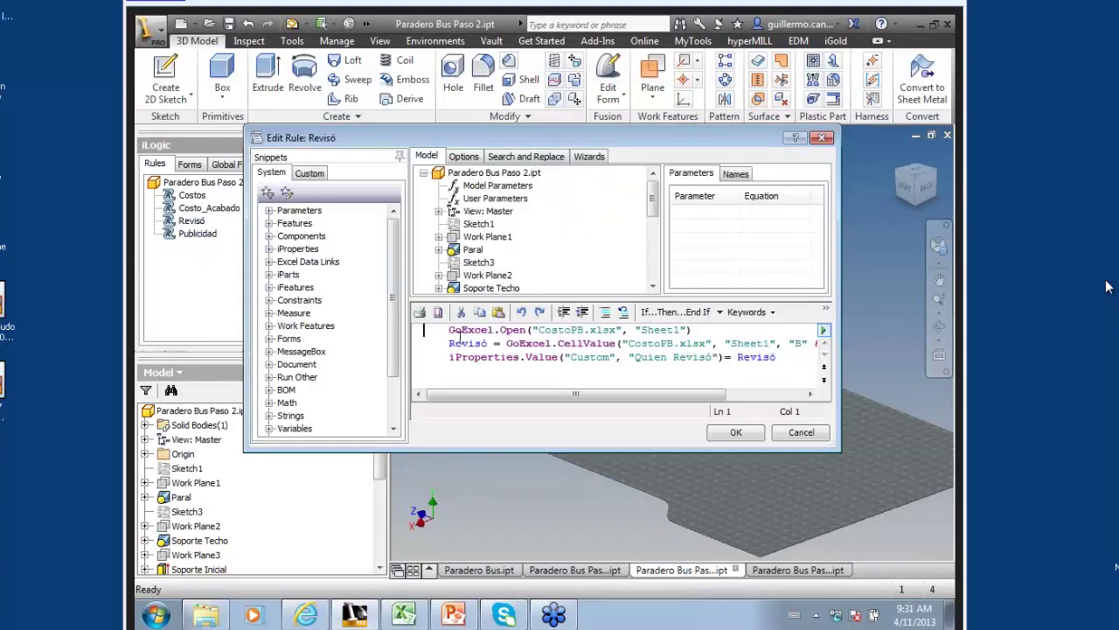
drag(725, 333, 427, 332)
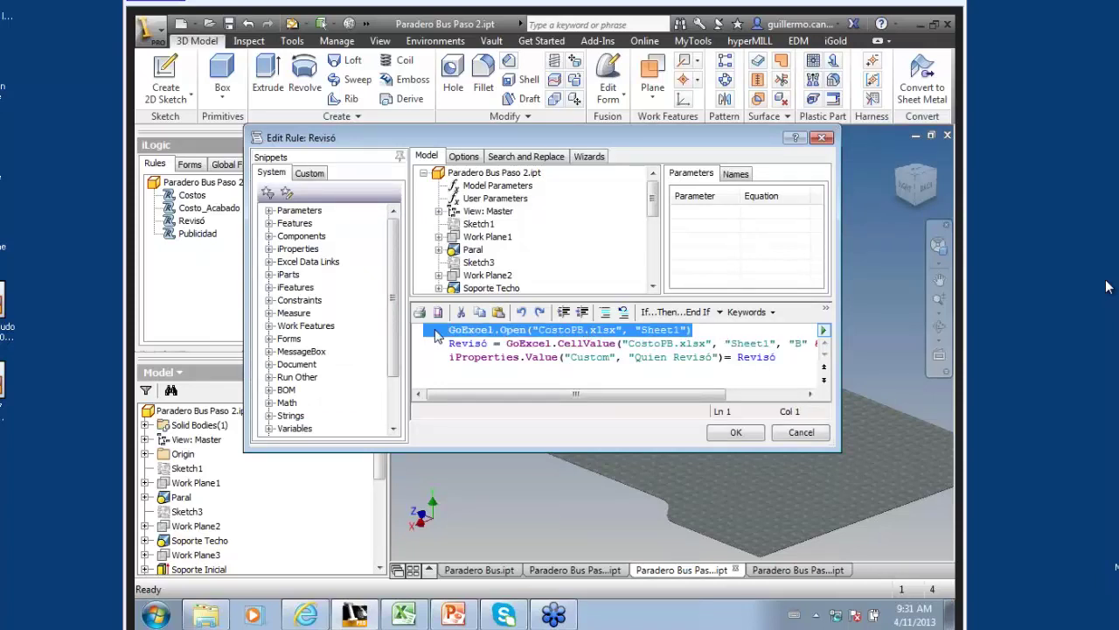
click(482, 357)
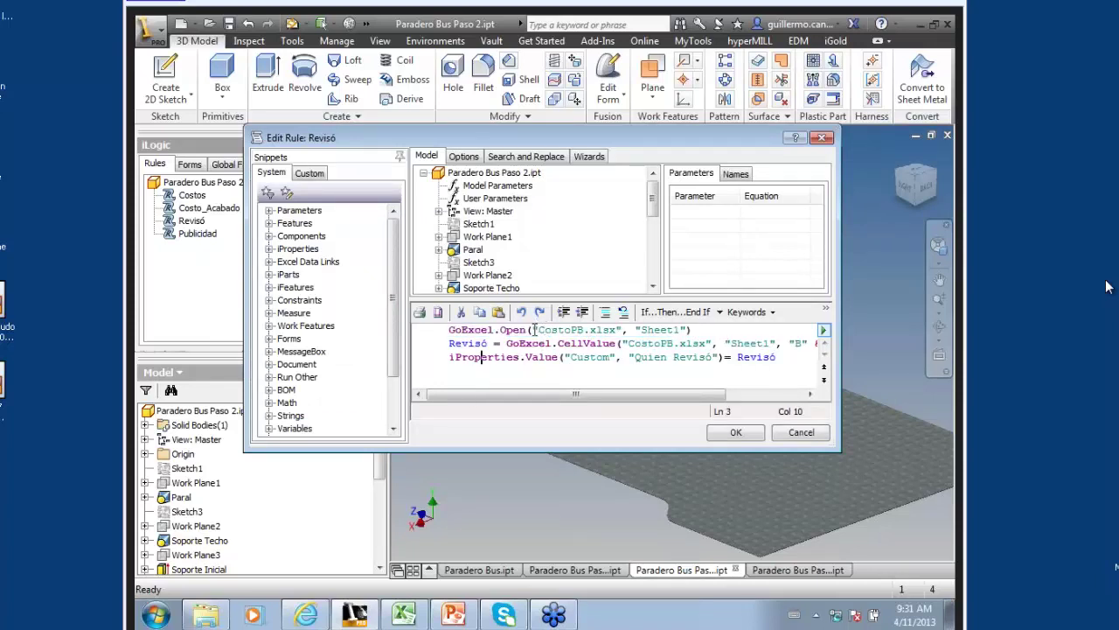
drag(532, 330, 674, 332)
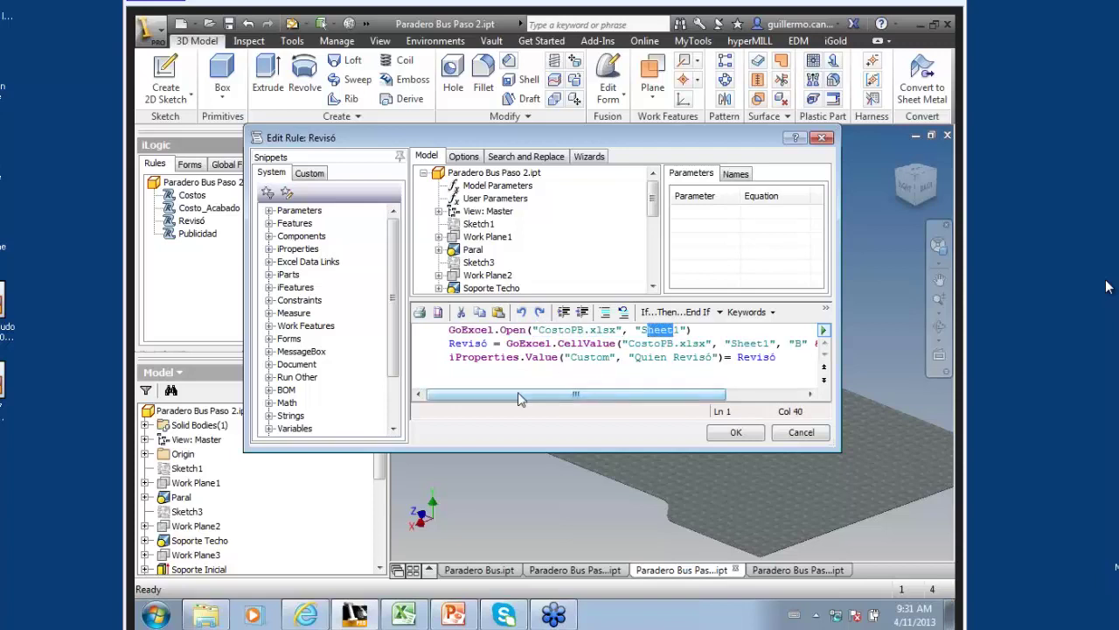
drag(488, 343, 434, 339)
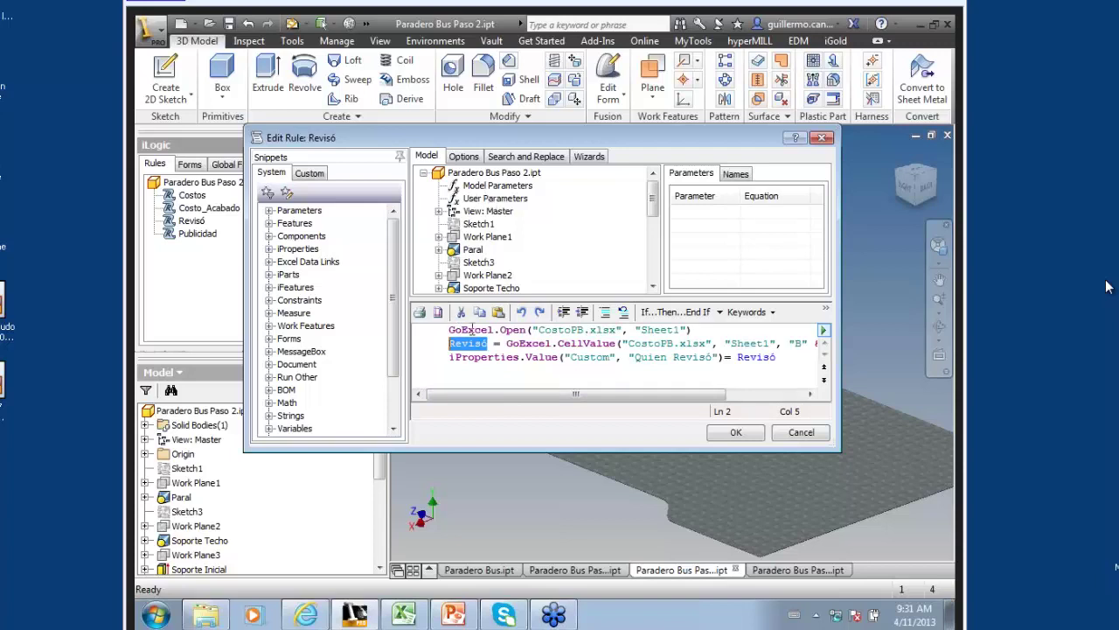
drag(506, 343, 696, 344)
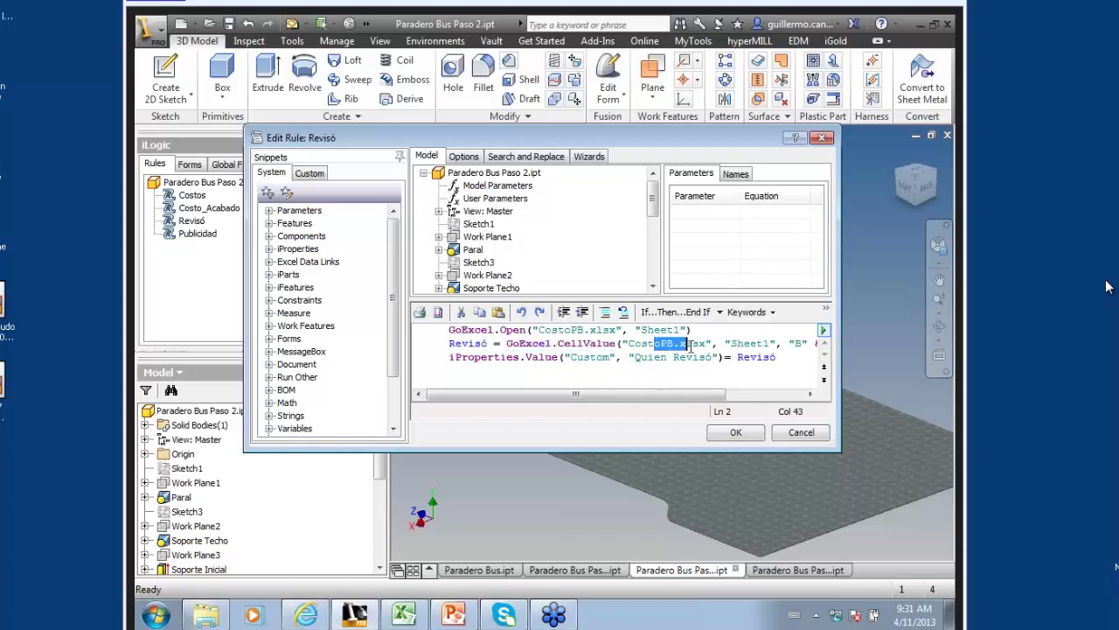
click(758, 344)
drag(717, 400, 791, 395)
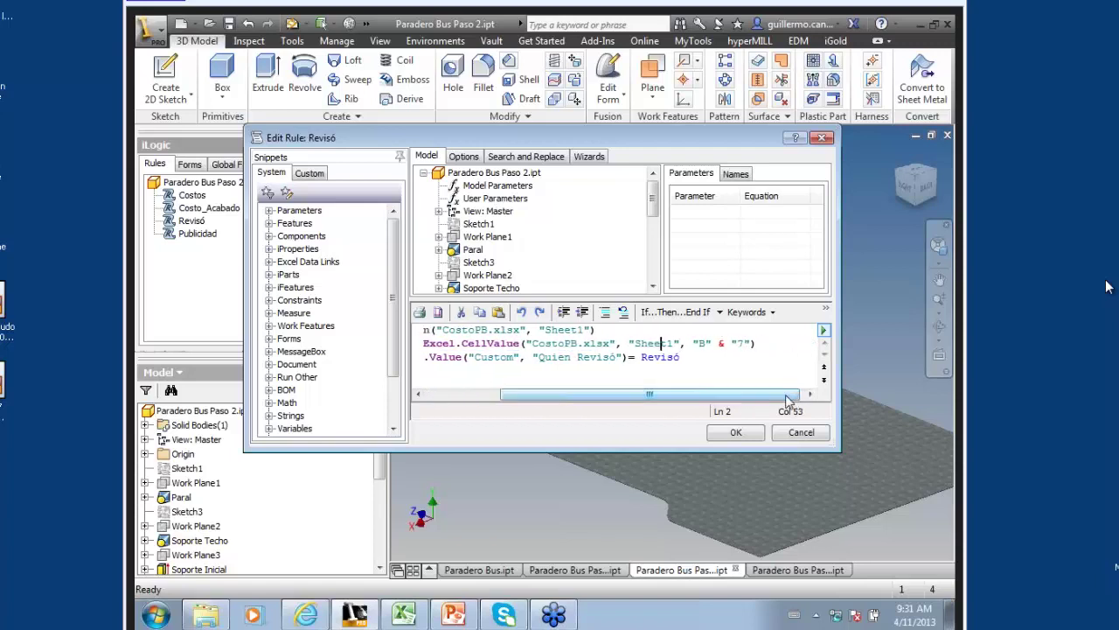
double_click(702, 343)
double_click(738, 344)
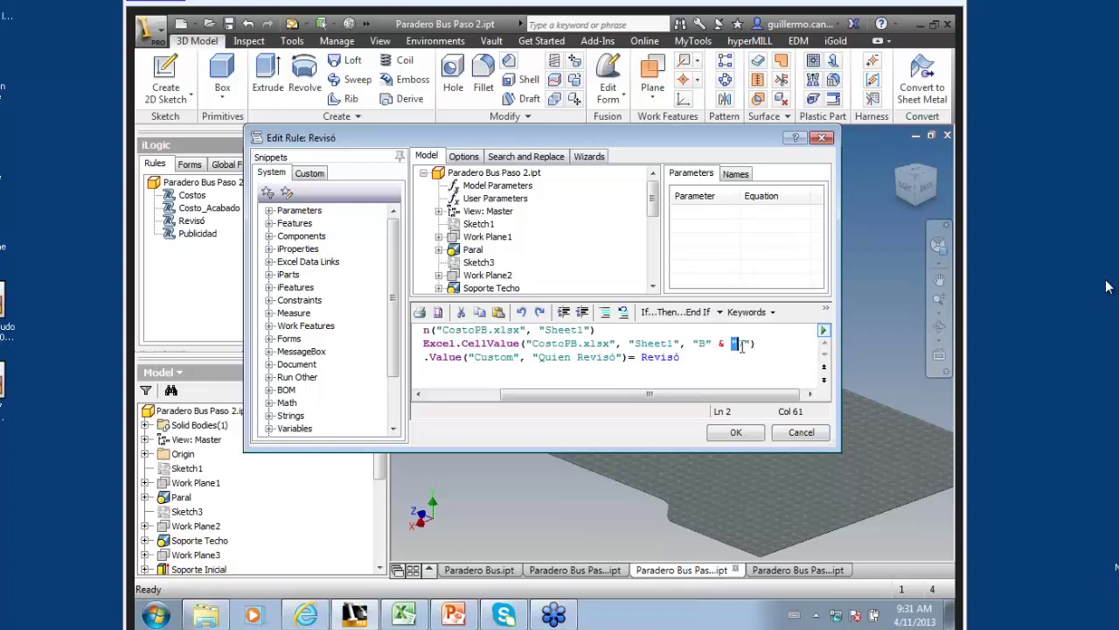
drag(748, 400, 673, 397)
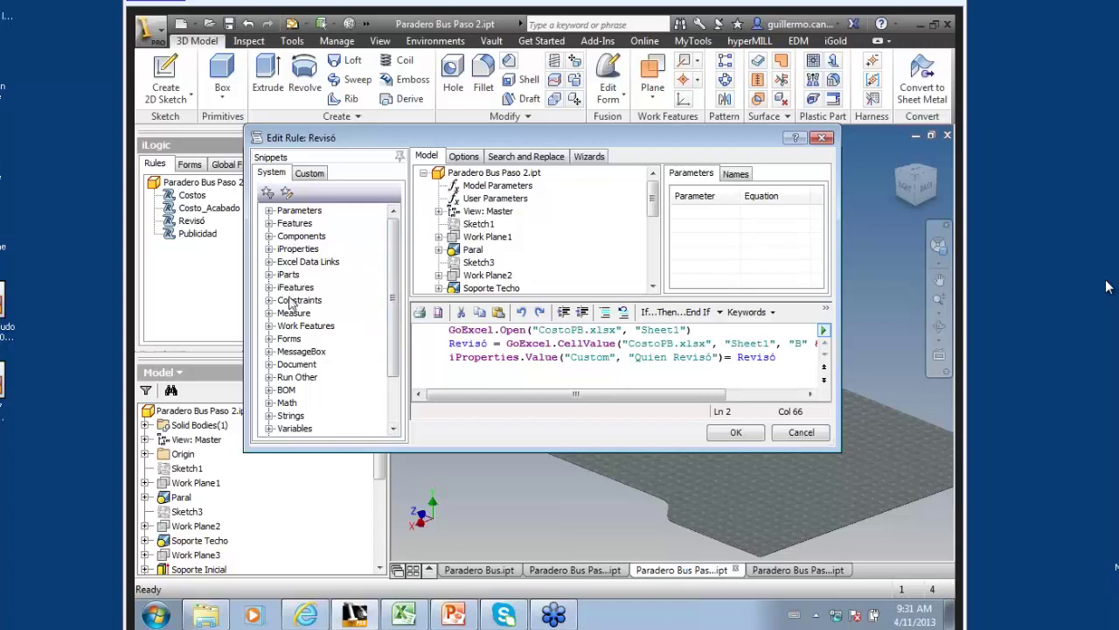
click(268, 263)
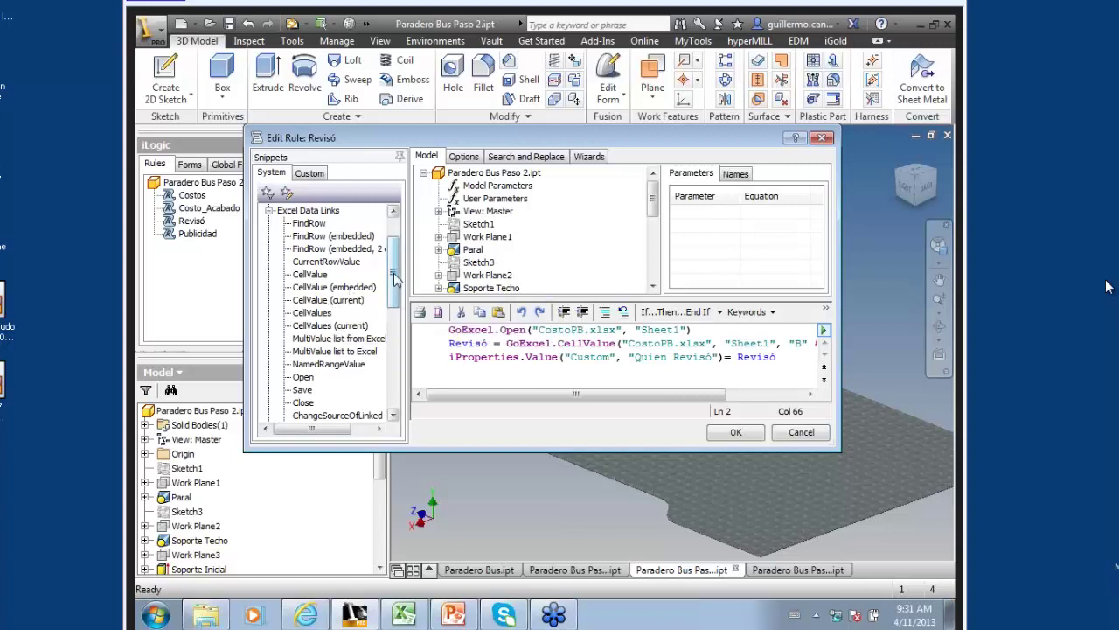
drag(394, 278, 394, 284)
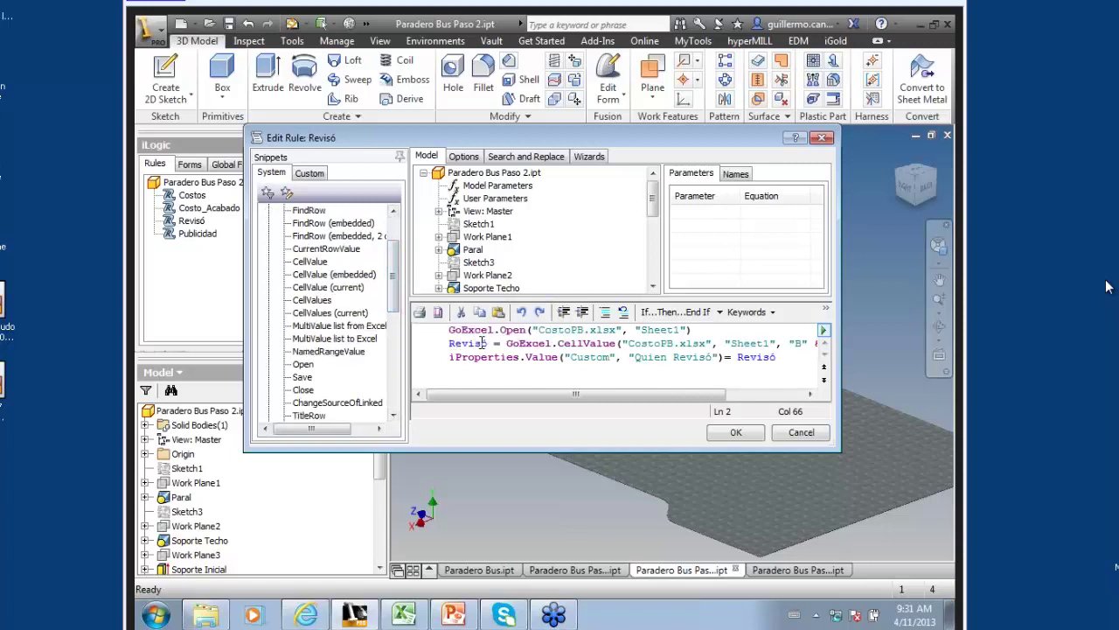
double_click(586, 361)
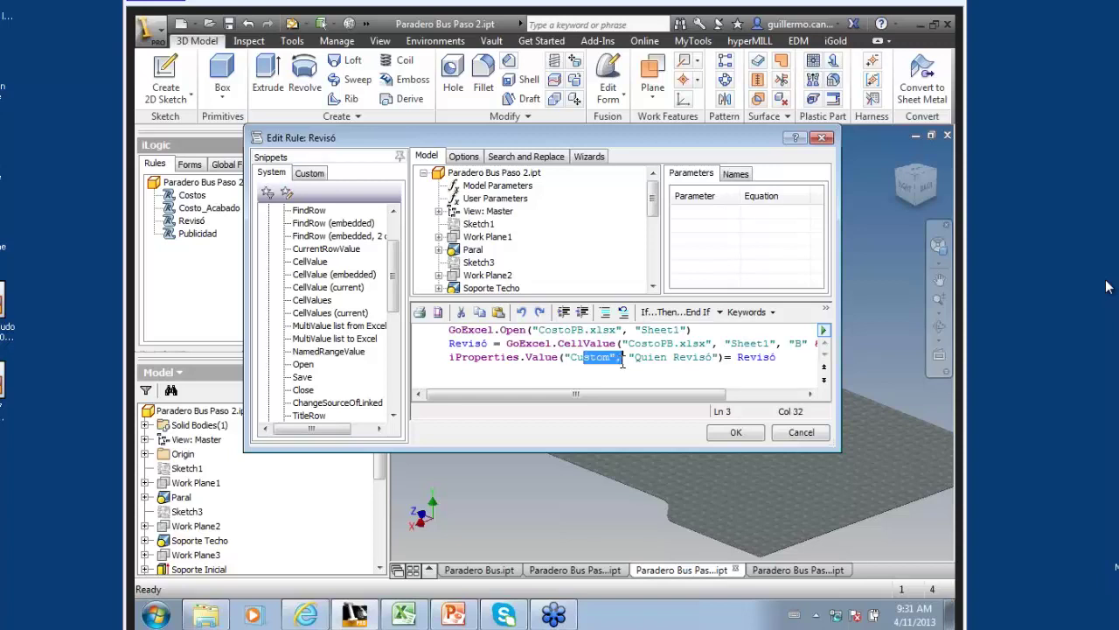
click(572, 359)
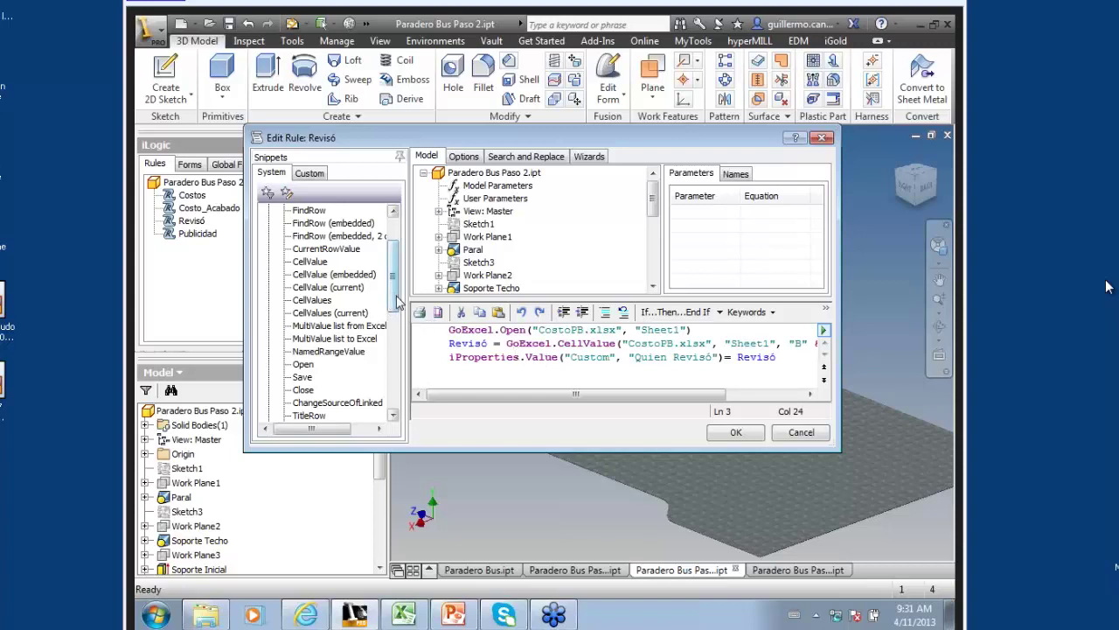
drag(398, 302, 398, 278)
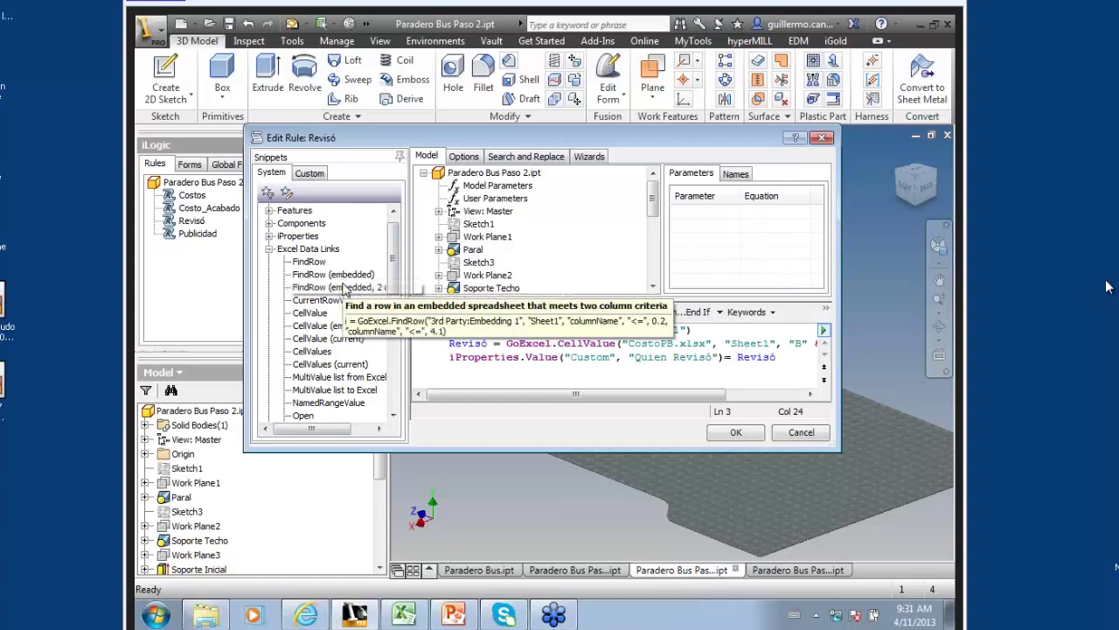
drag(393, 271, 382, 317)
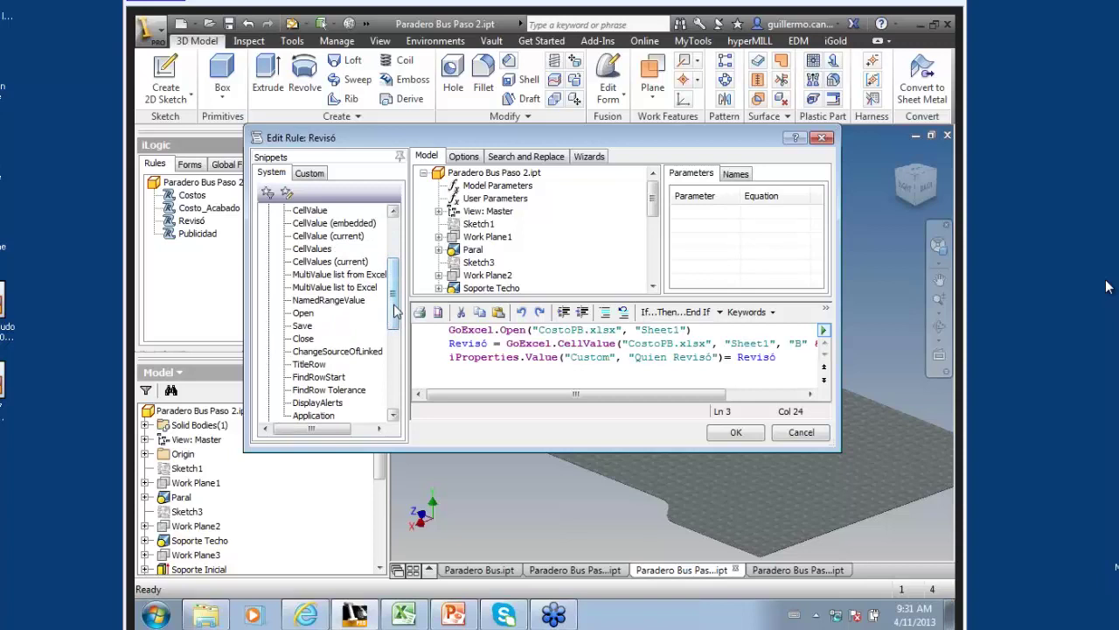
mouse_move(395, 308)
mouse_down()
mouse_move(395, 324)
mouse_move(396, 299)
mouse_up()
drag(565, 356, 616, 360)
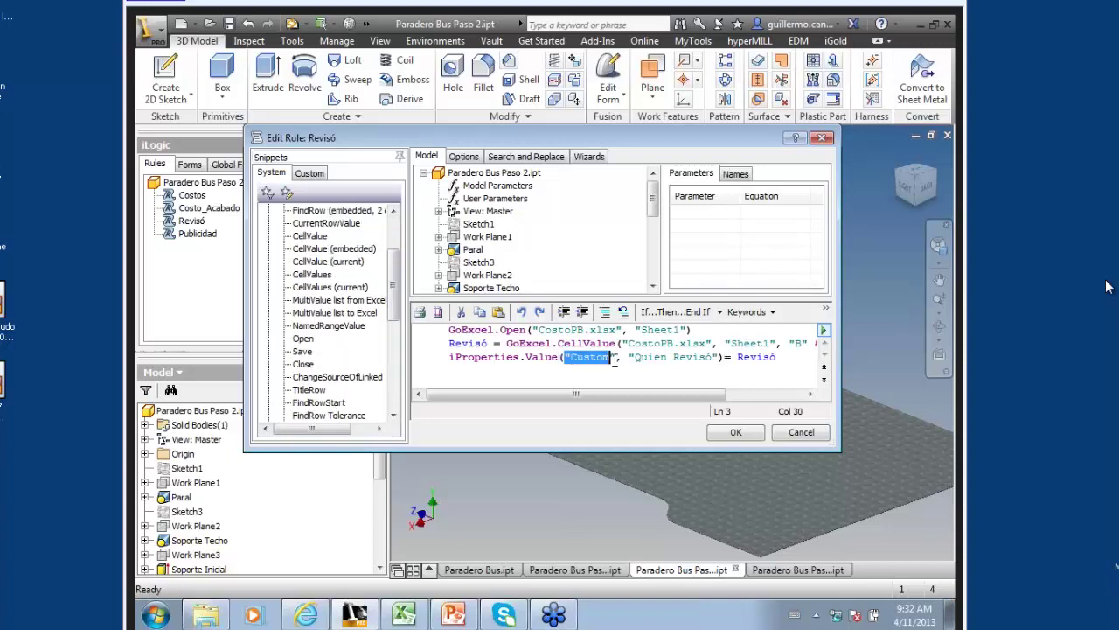
click(583, 376)
drag(565, 357, 603, 358)
click(637, 360)
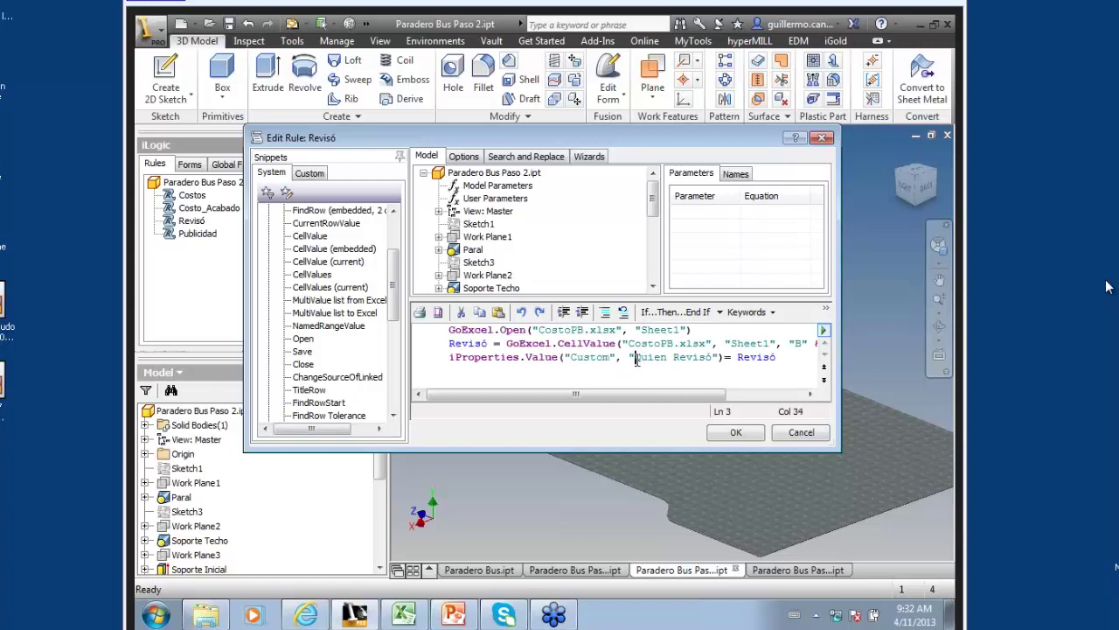
drag(637, 360, 775, 366)
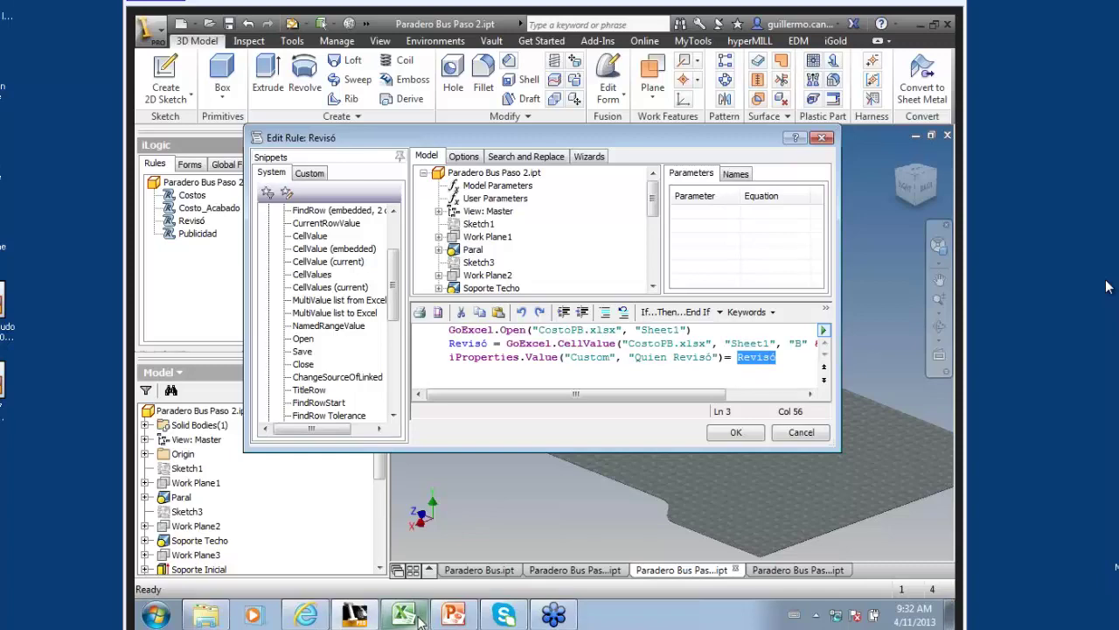
- Enter a new reviewer's name in cell B7, save CostoPB.xlsx, and close Inventor's Revisó rule editor
click(418, 618)
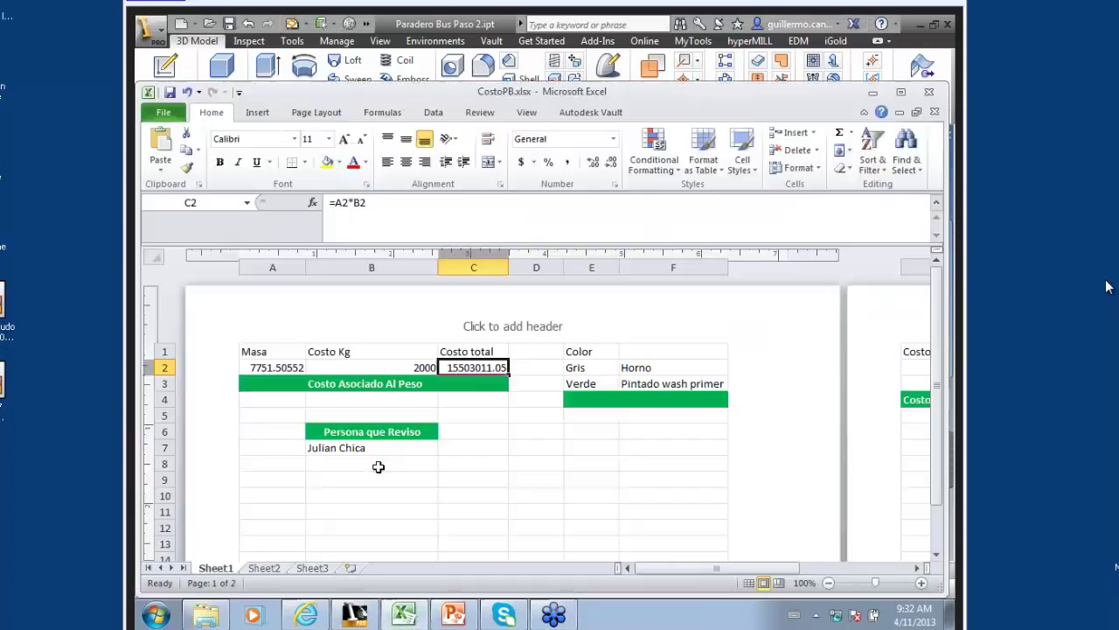
click(372, 448)
text(Ped)
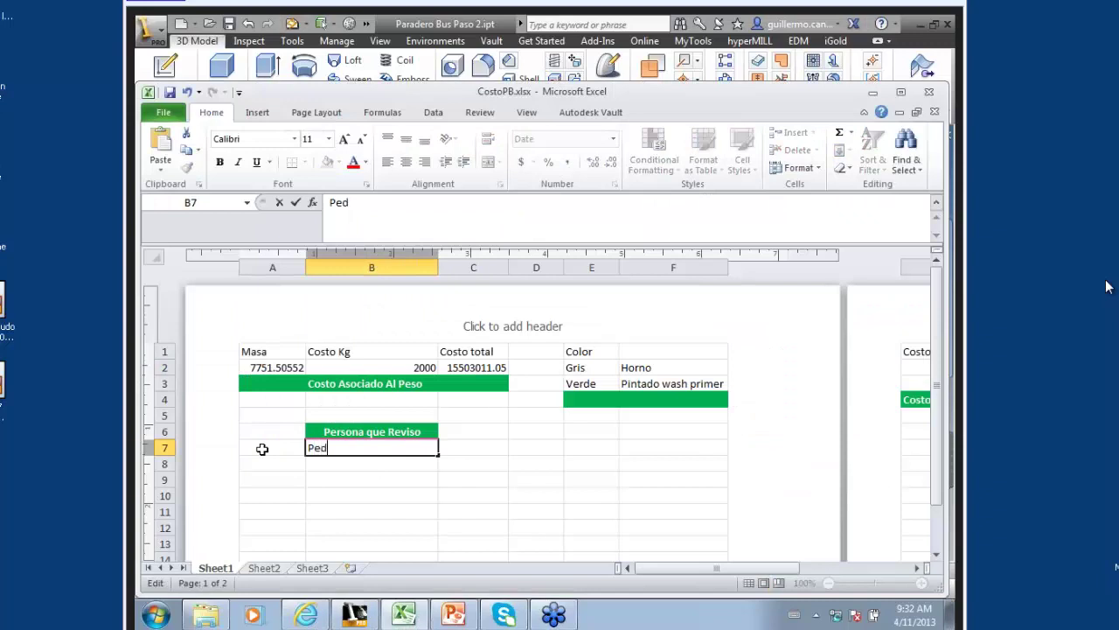
text(ro P)
text(abl)
text(o)
click(171, 92)
mouse_move(355, 614)
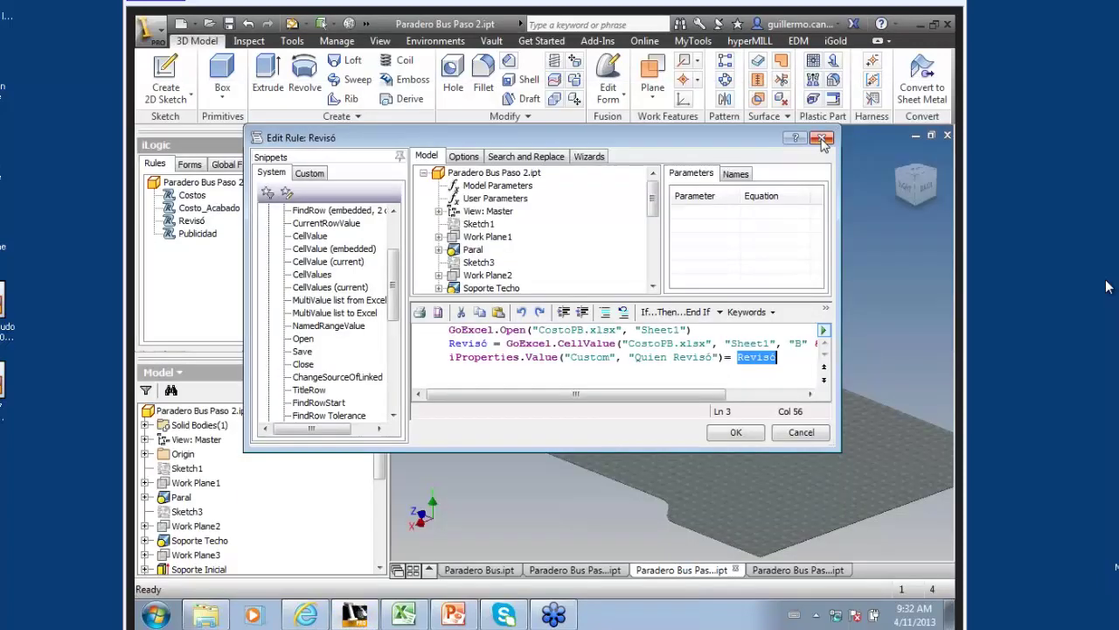
click(354, 617)
click(822, 137)
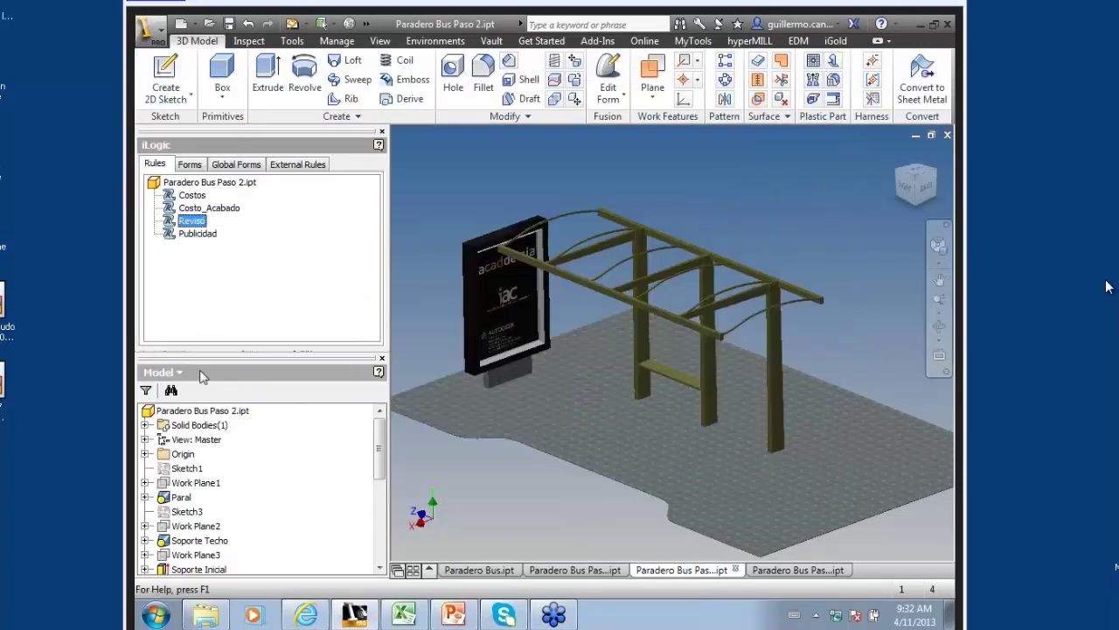
- Check the Quien Revisó value on the part's Custom iProperties tab
right_click(204, 418)
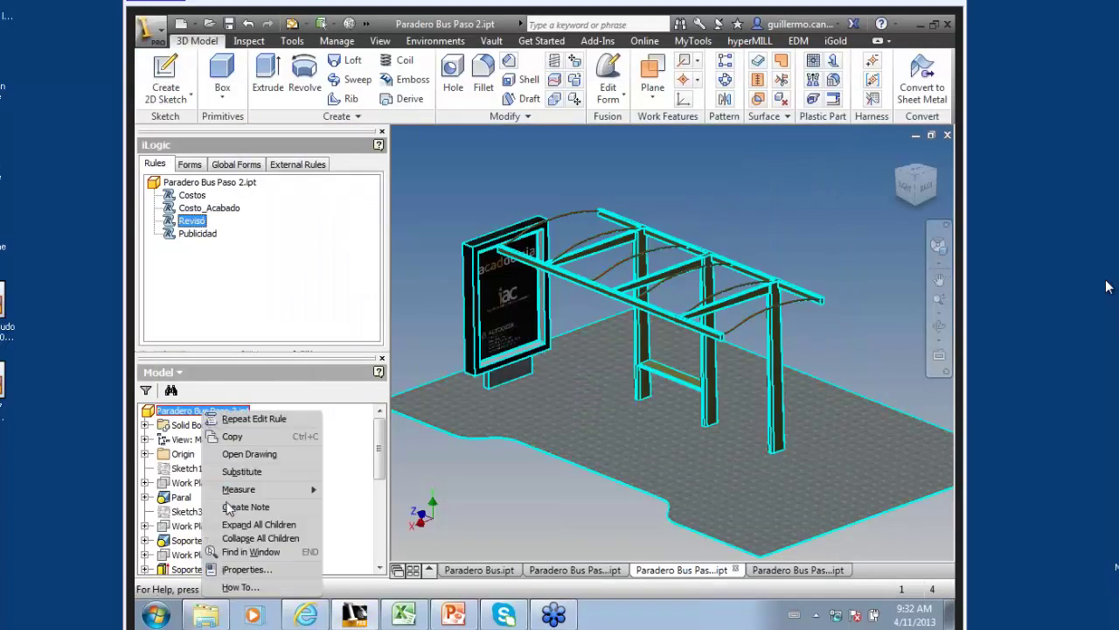
click(249, 568)
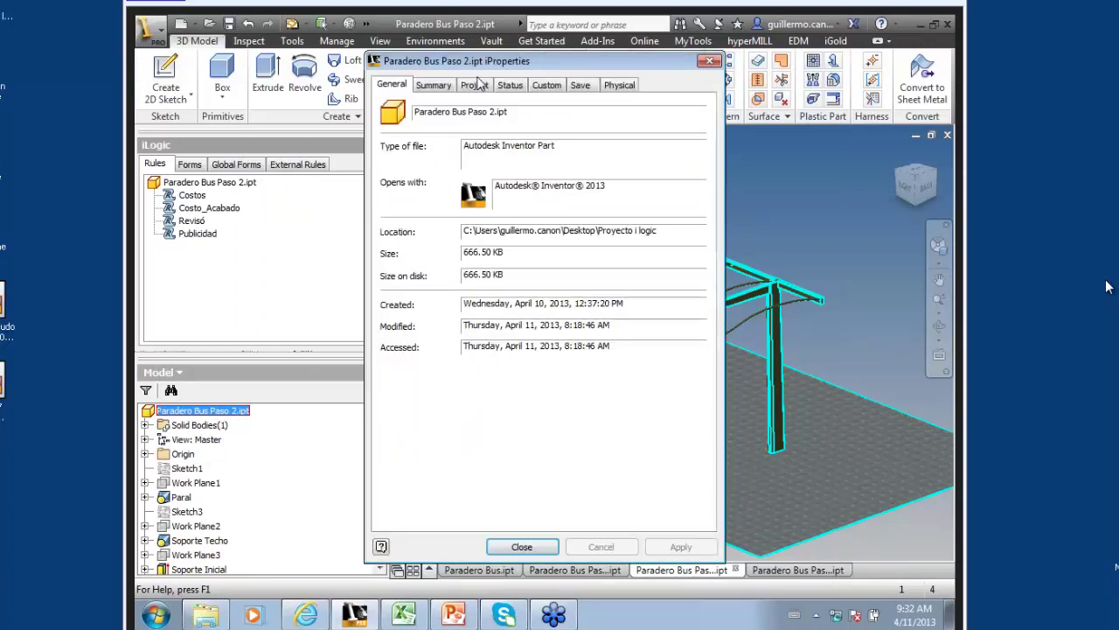
click(546, 87)
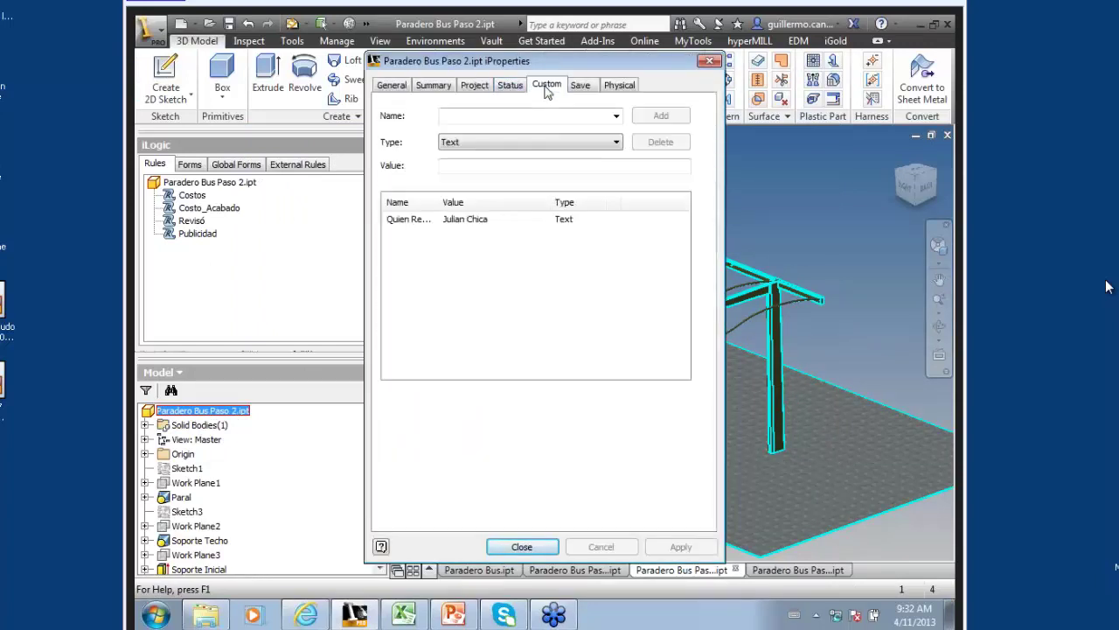
click(435, 220)
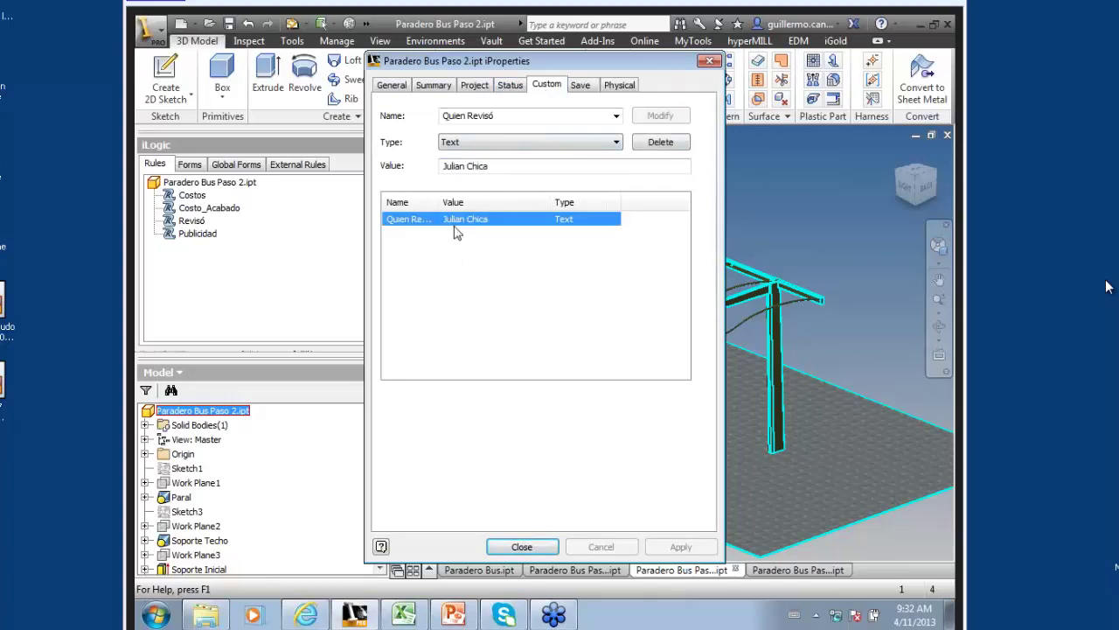
click(521, 547)
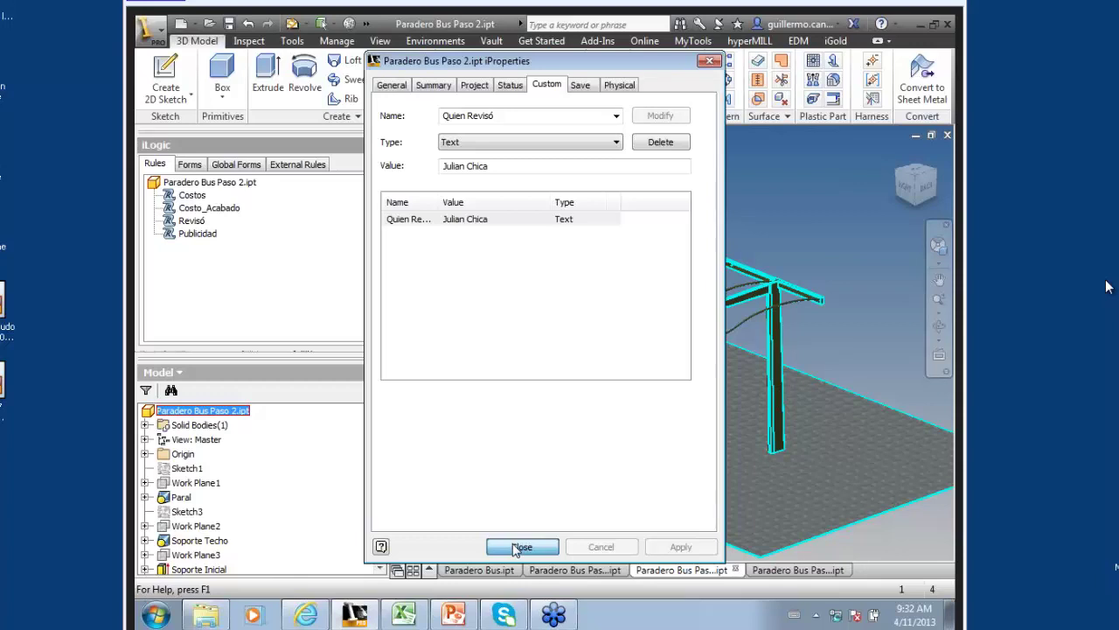
- Run the Revisó rule to pull the new reviewer name from Excel
right_click(190, 220)
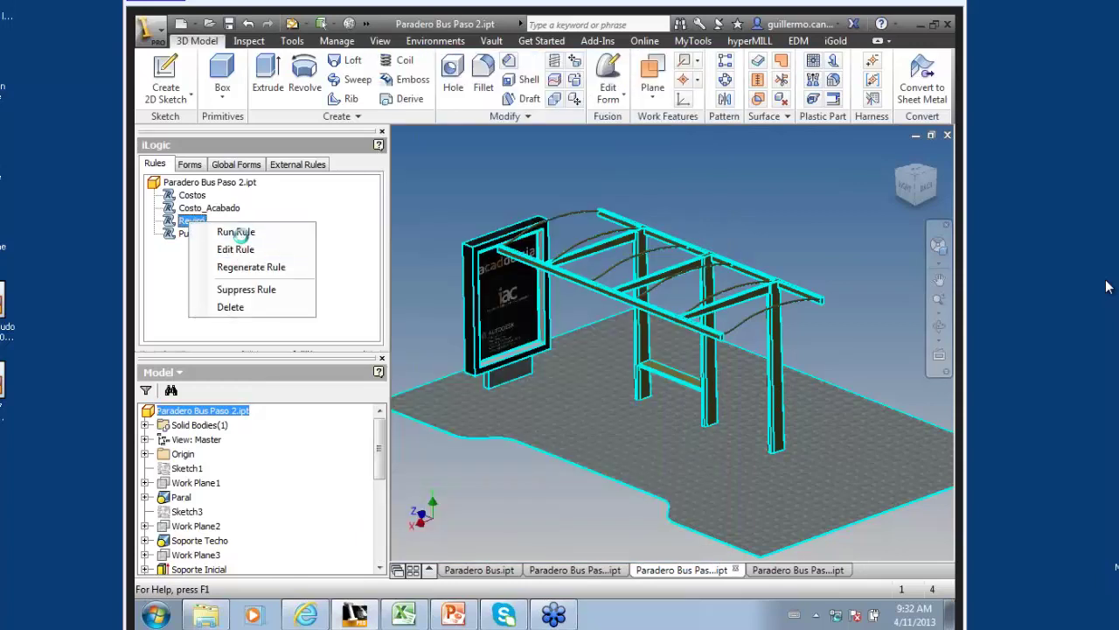
click(236, 232)
right_click(226, 411)
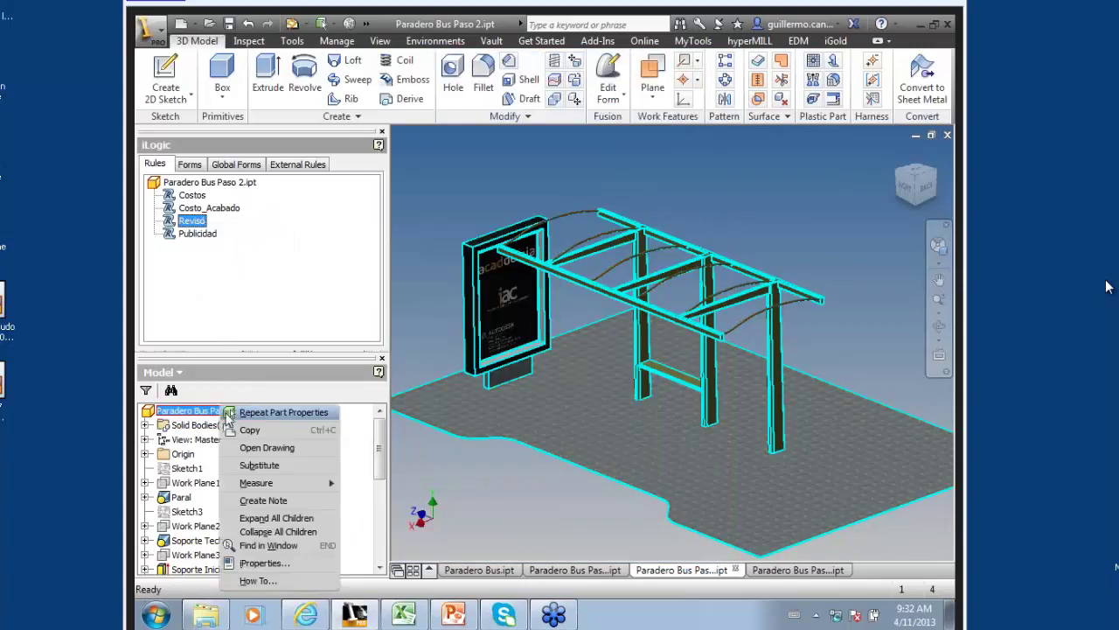
click(261, 567)
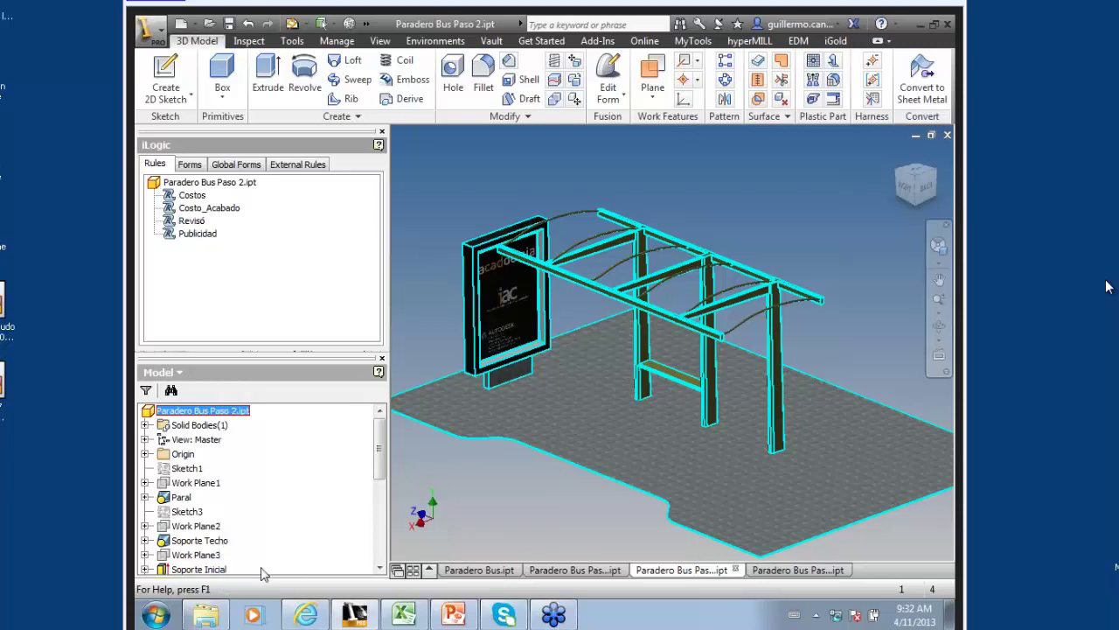
click(547, 85)
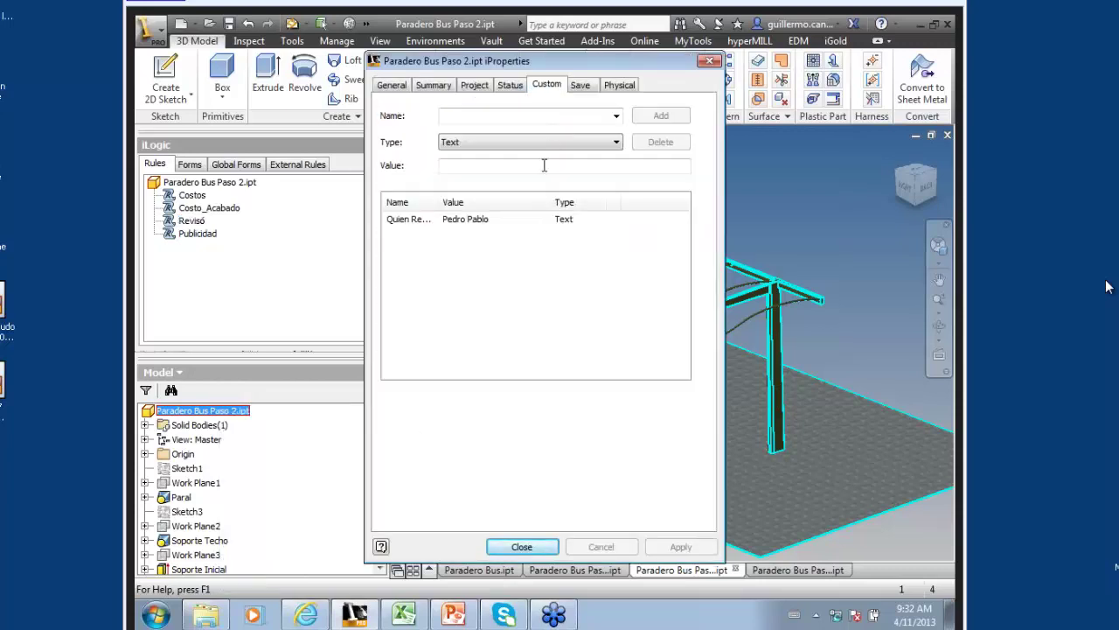
click(491, 221)
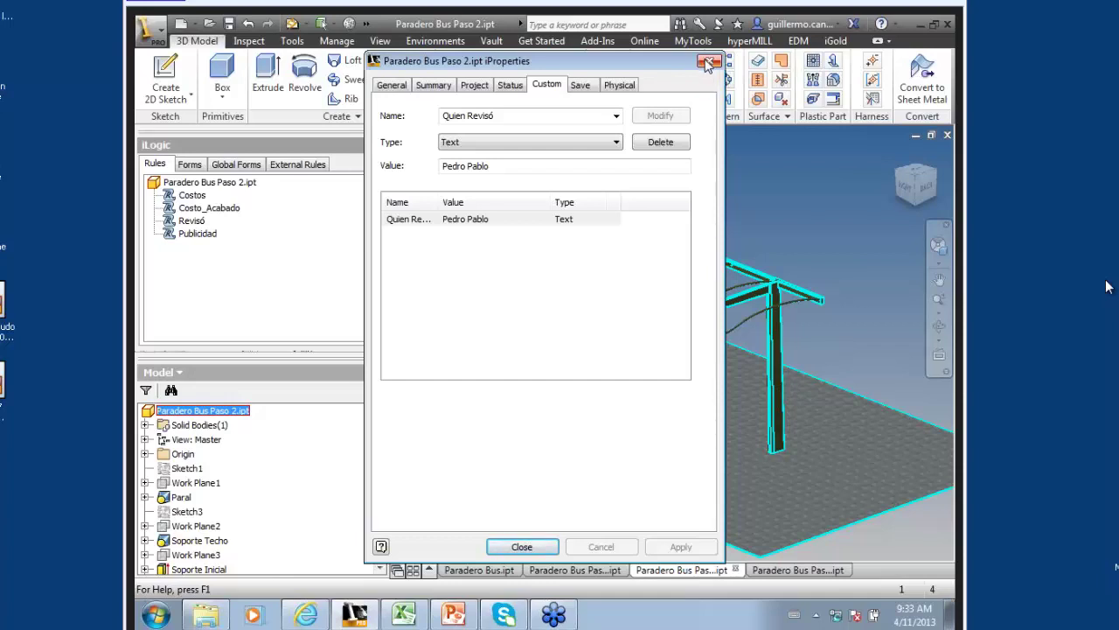
click(709, 62)
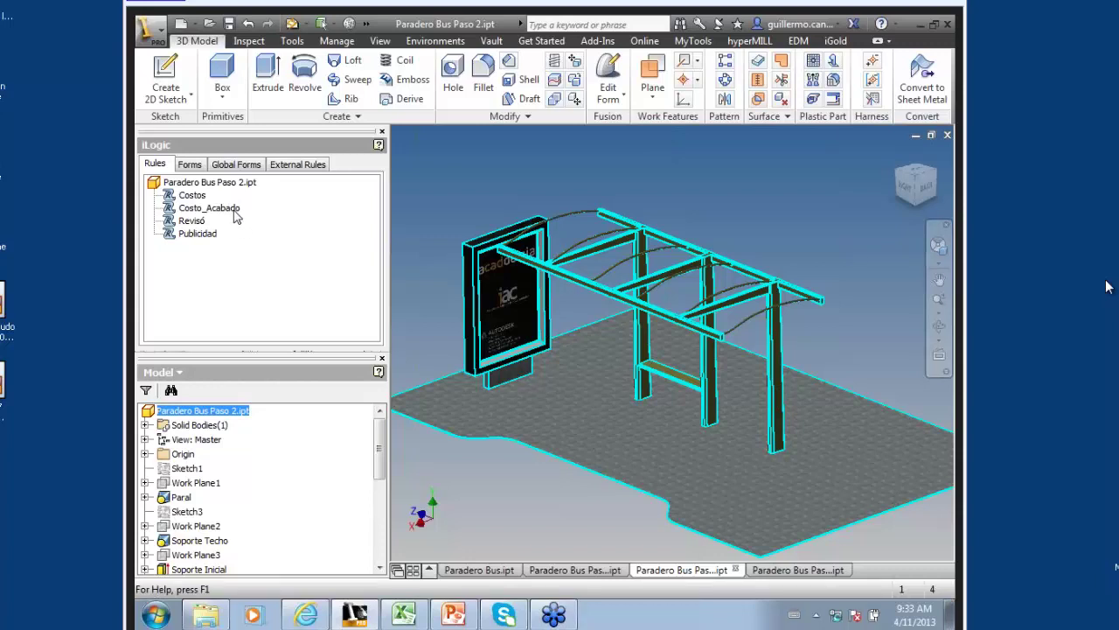
click(236, 212)
double_click(235, 216)
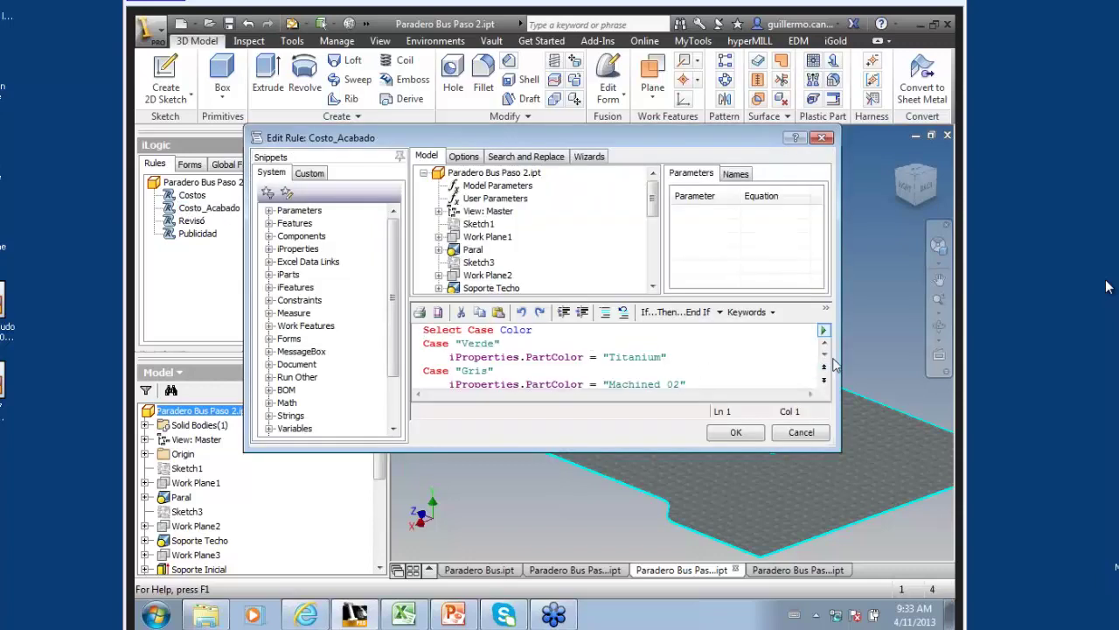
click(824, 358)
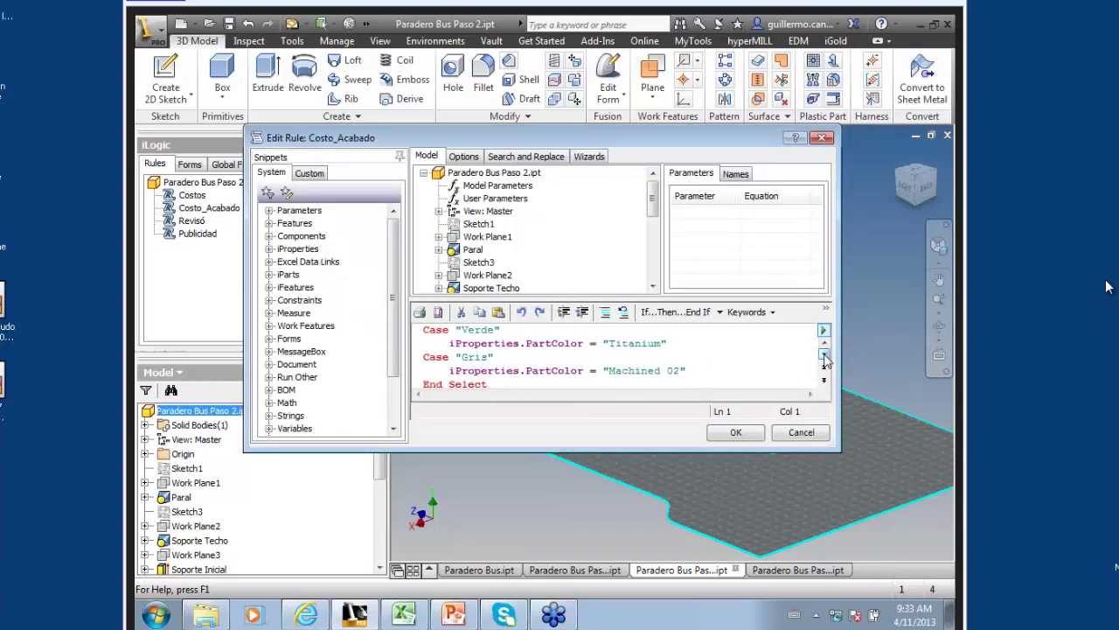
click(824, 344)
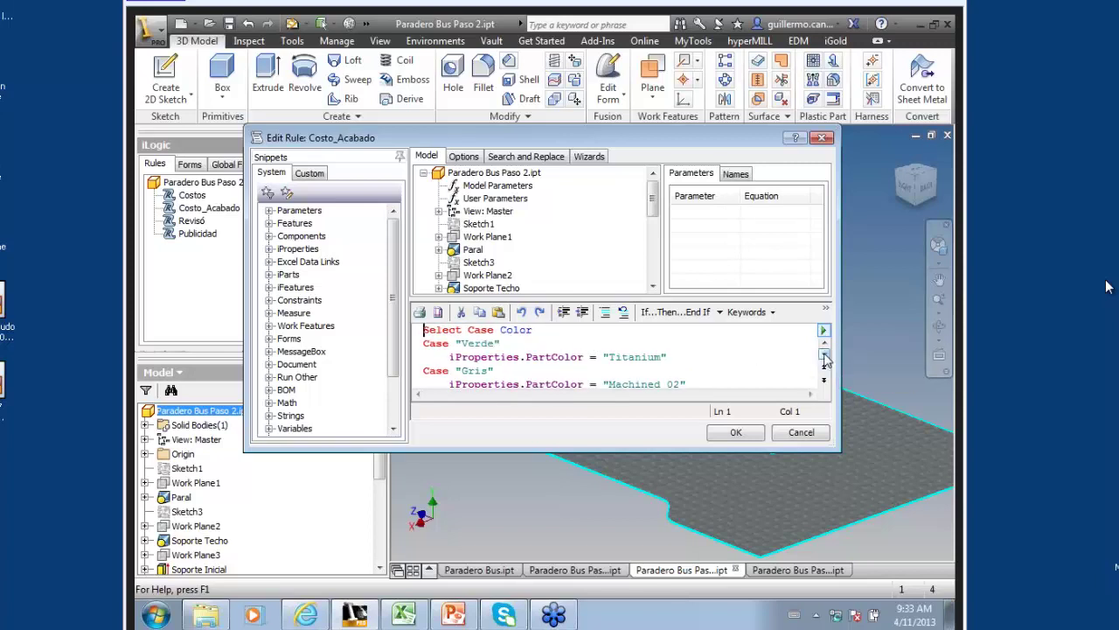
scroll(825, 359, down, 1)
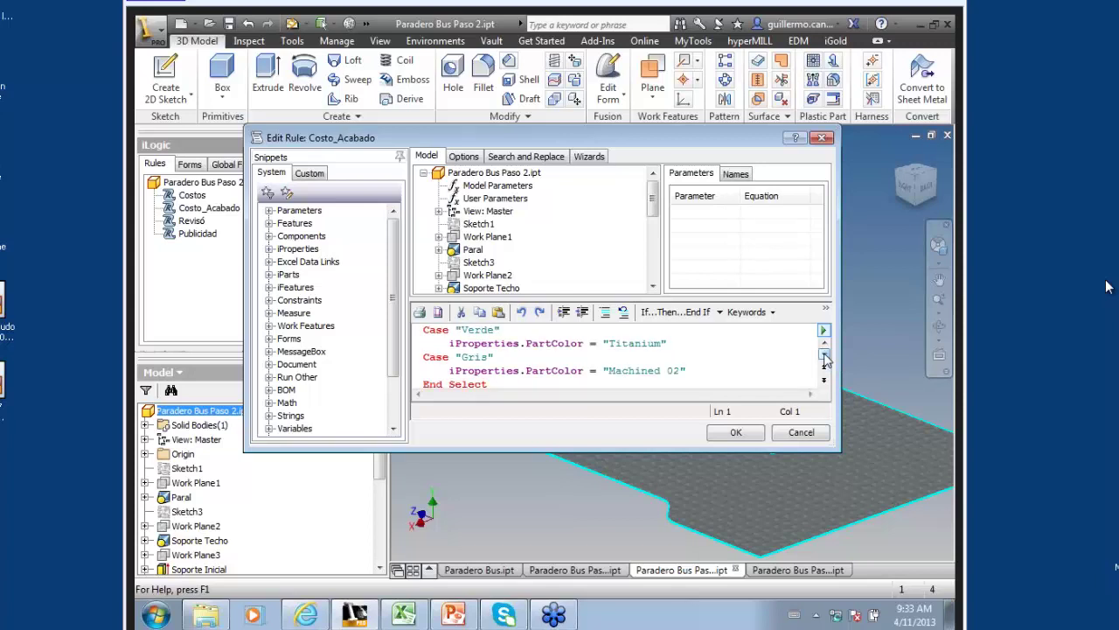
scroll(825, 359, down, 1)
scroll(824, 359, down, 1)
drag(609, 342, 670, 342)
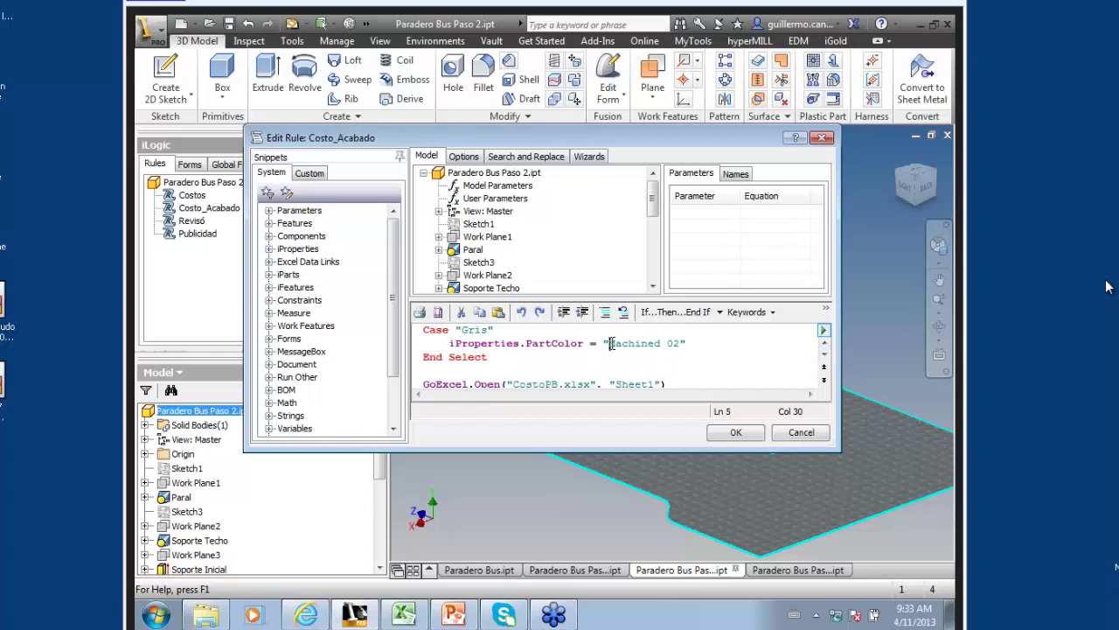
click(689, 343)
scroll(827, 366, down, 2)
scroll(827, 365, down, 2)
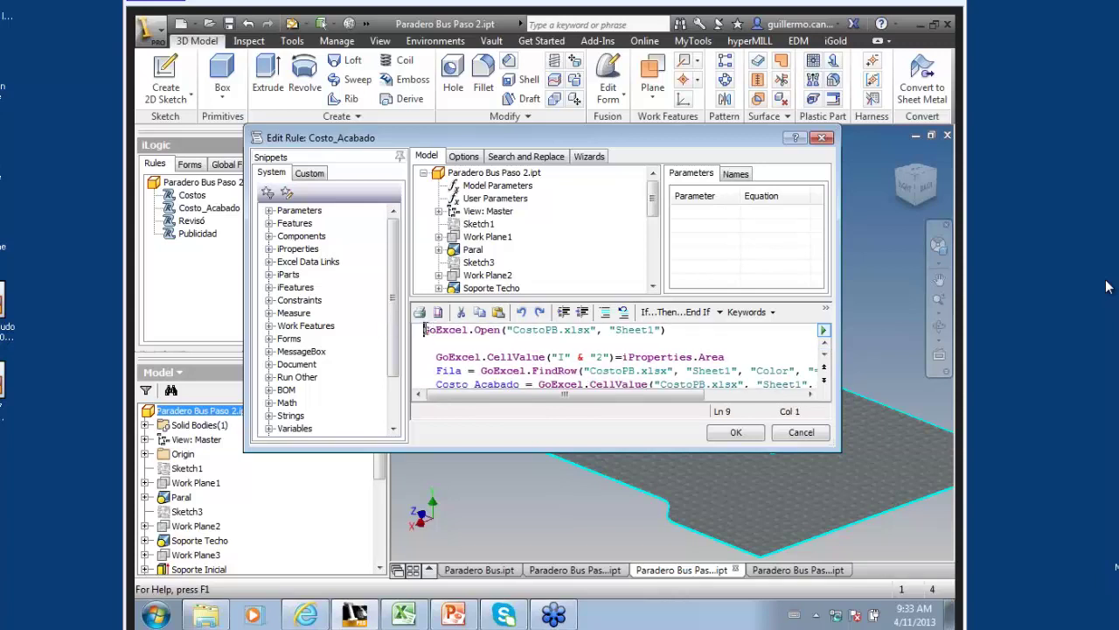
drag(432, 329, 523, 330)
click(542, 341)
drag(501, 359, 734, 357)
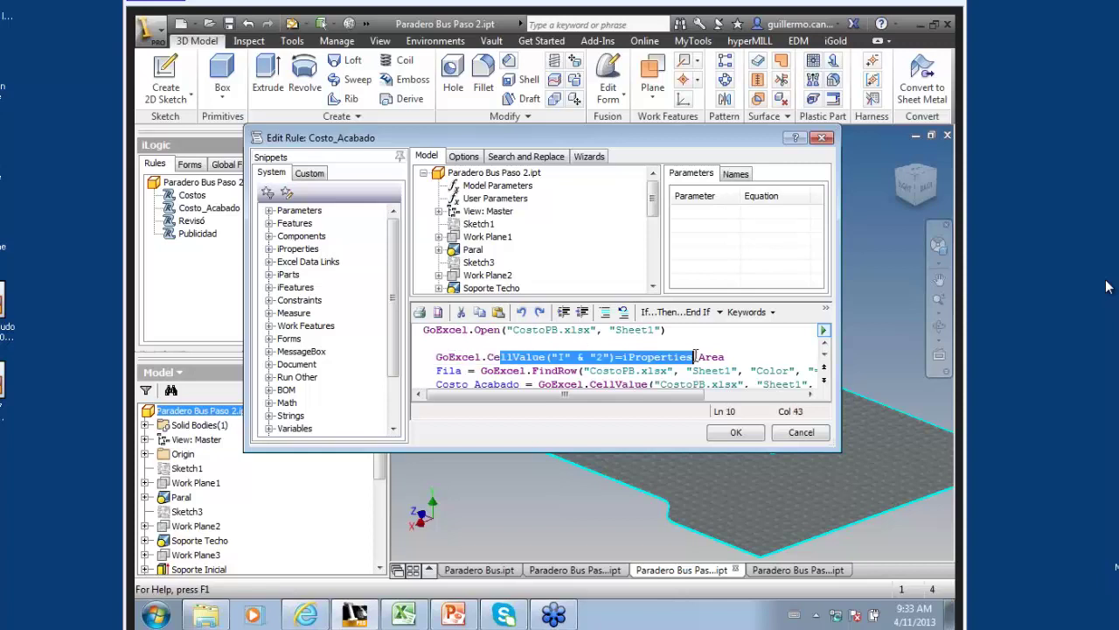
click(745, 356)
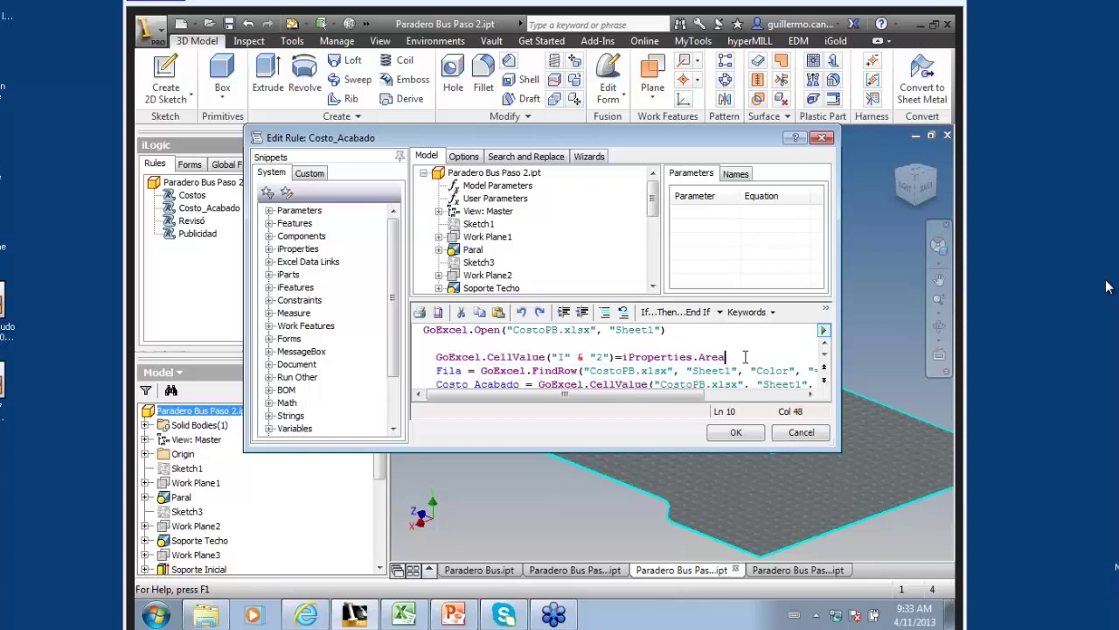
click(825, 361)
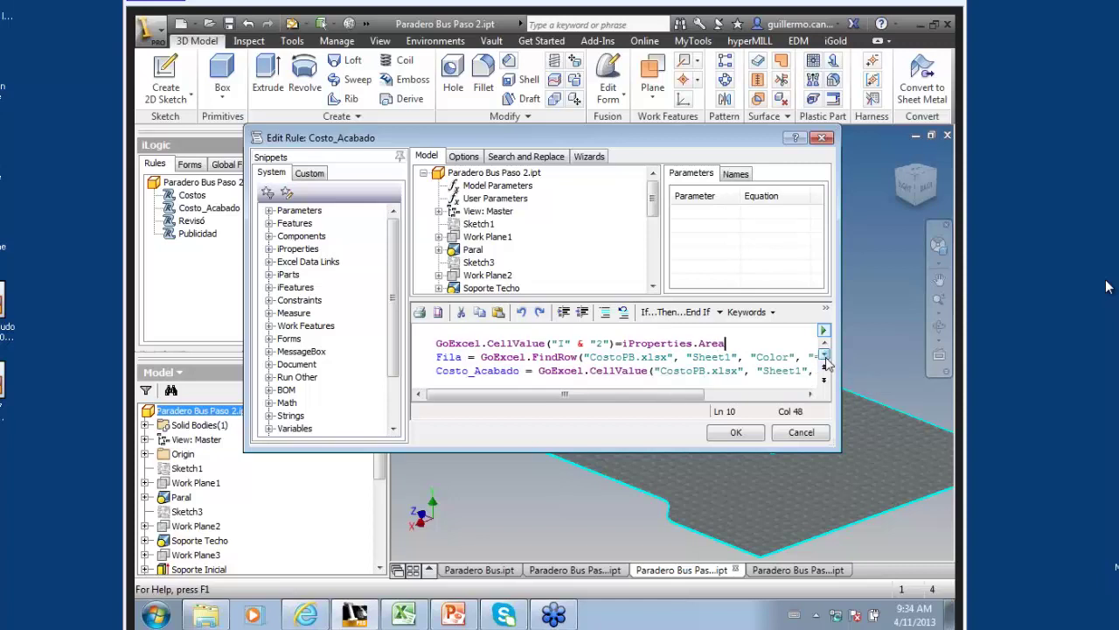
click(825, 361)
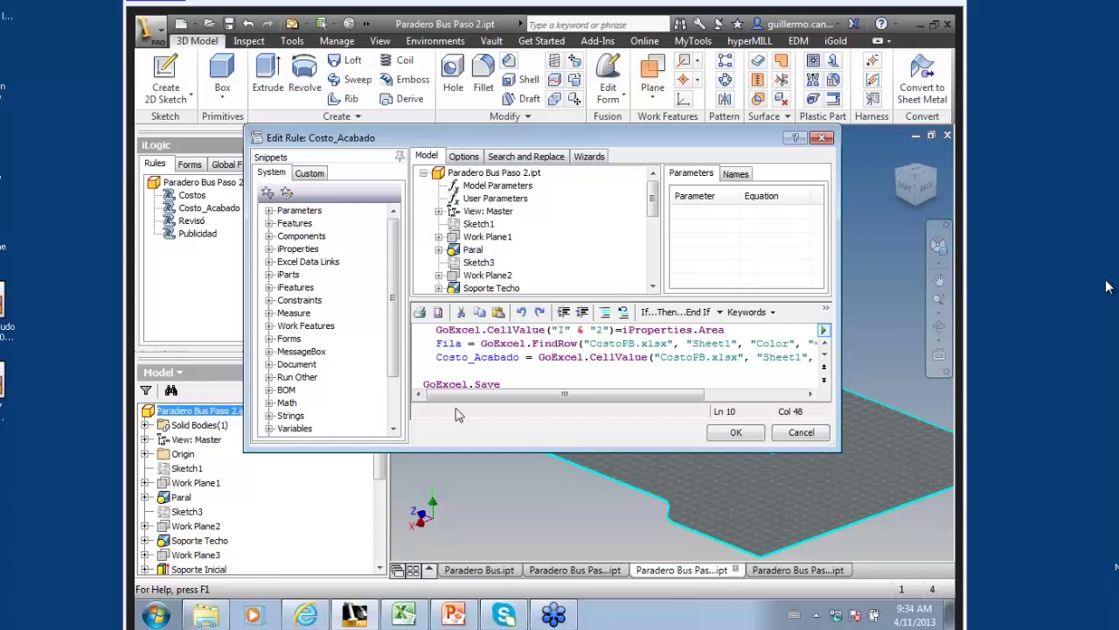
click(392, 618)
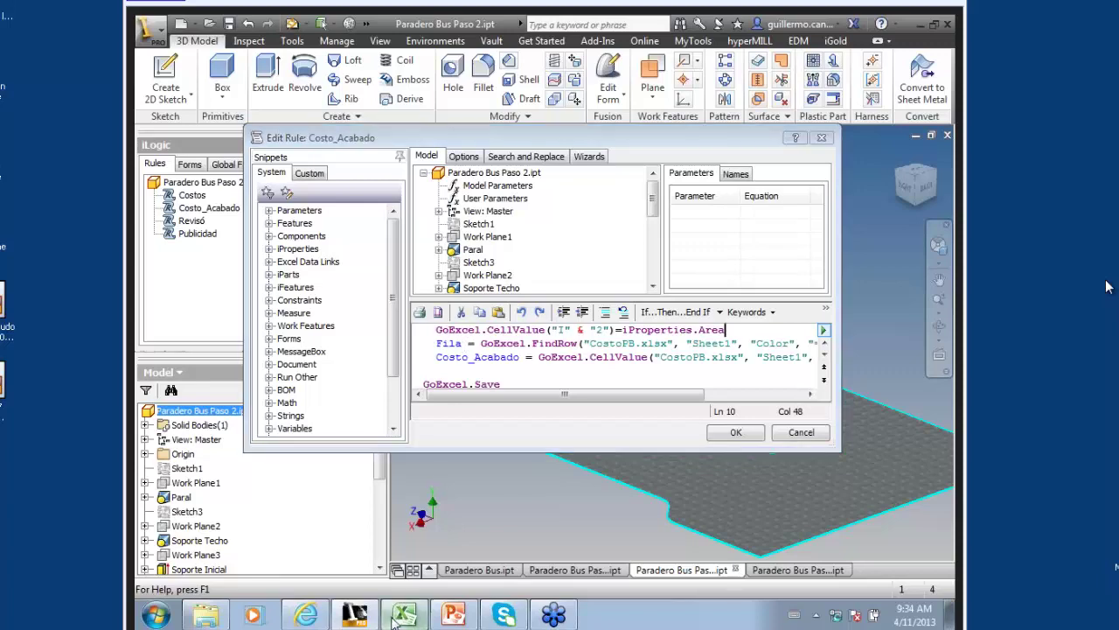
- Return to the Costo_Acabado rule, highlight the Fila variable, and expand the Excel Data Links snippets
scroll(175, 367, right, 3)
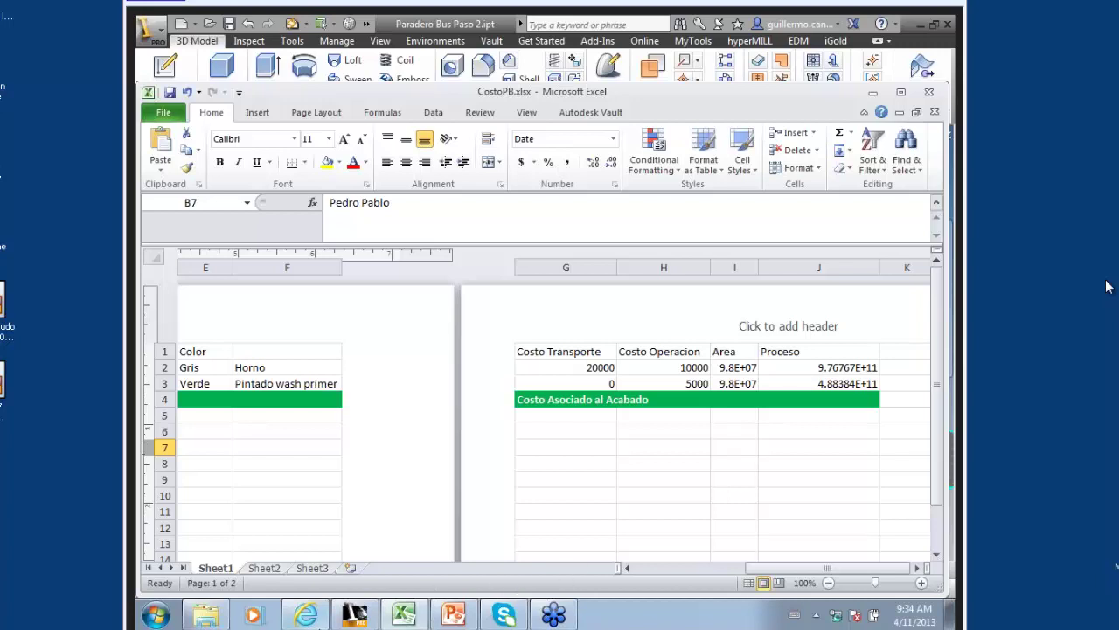
click(367, 620)
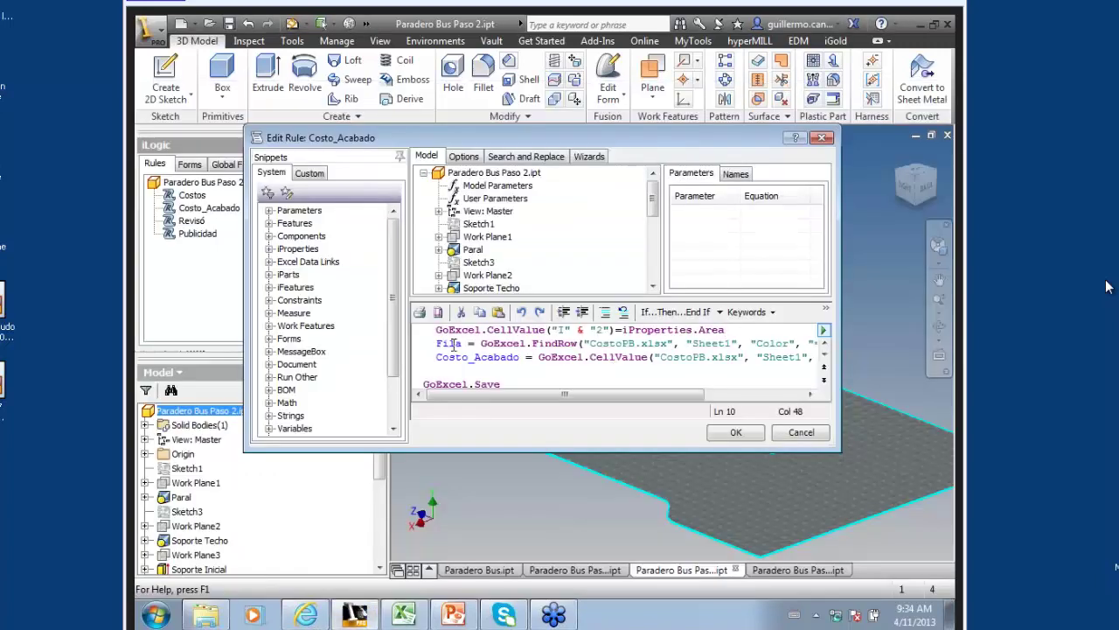
drag(464, 344, 438, 346)
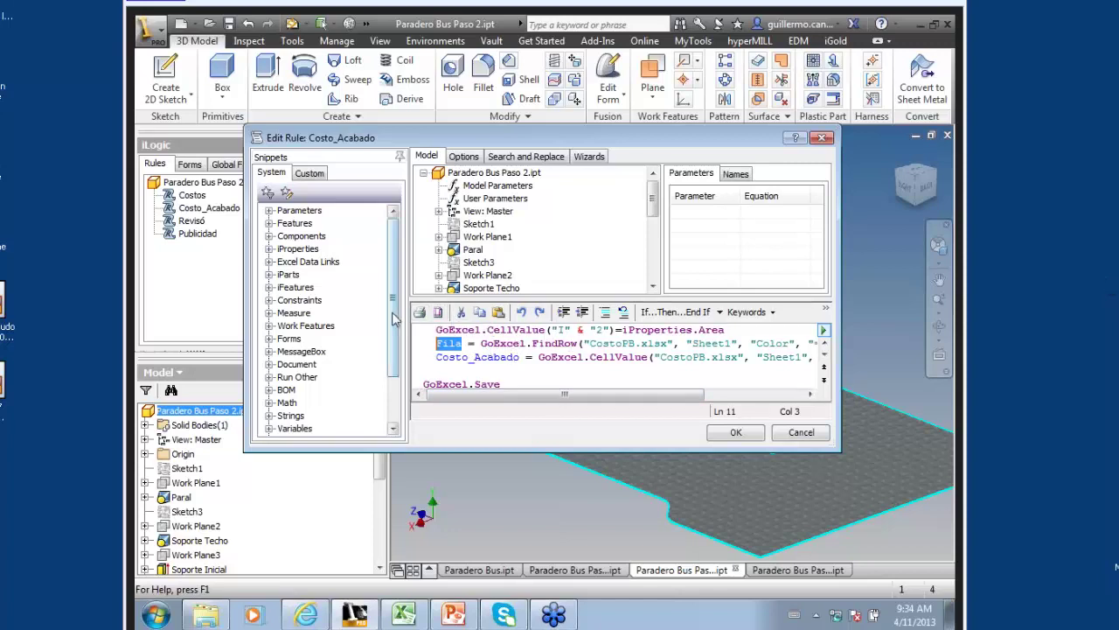
click(269, 262)
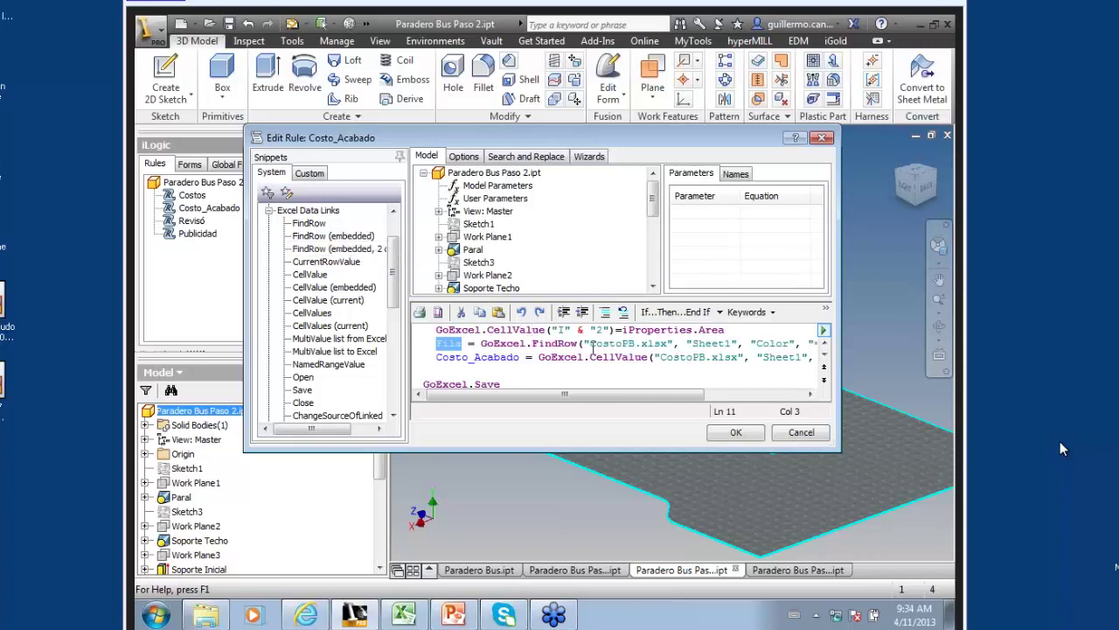
- Highlight the Color column argument and the colour value in the FindRow line
mouse_move(592, 345)
mouse_down()
mouse_move(770, 344)
mouse_move(776, 356)
mouse_up()
click(712, 330)
click(752, 344)
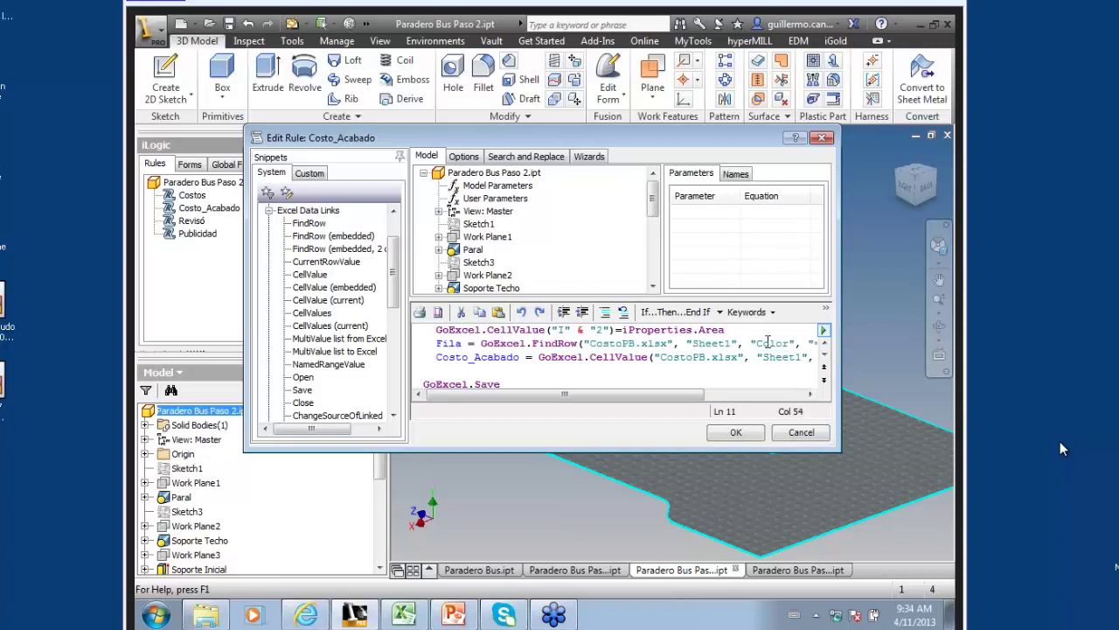
drag(757, 342, 787, 343)
scroll(787, 344, down, 3)
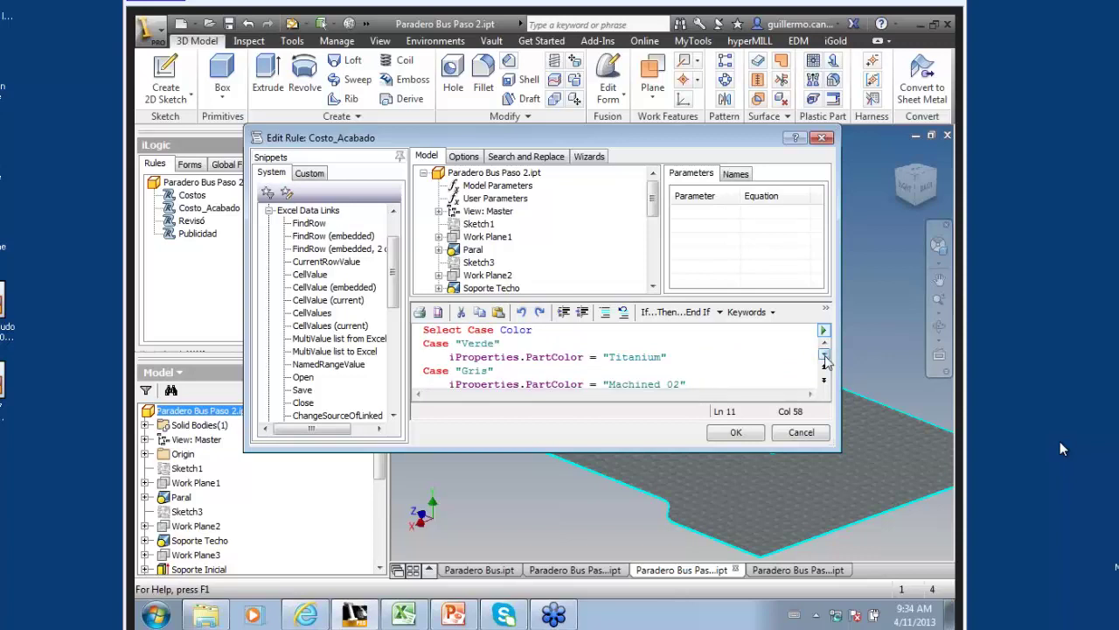
click(823, 356)
click(824, 355)
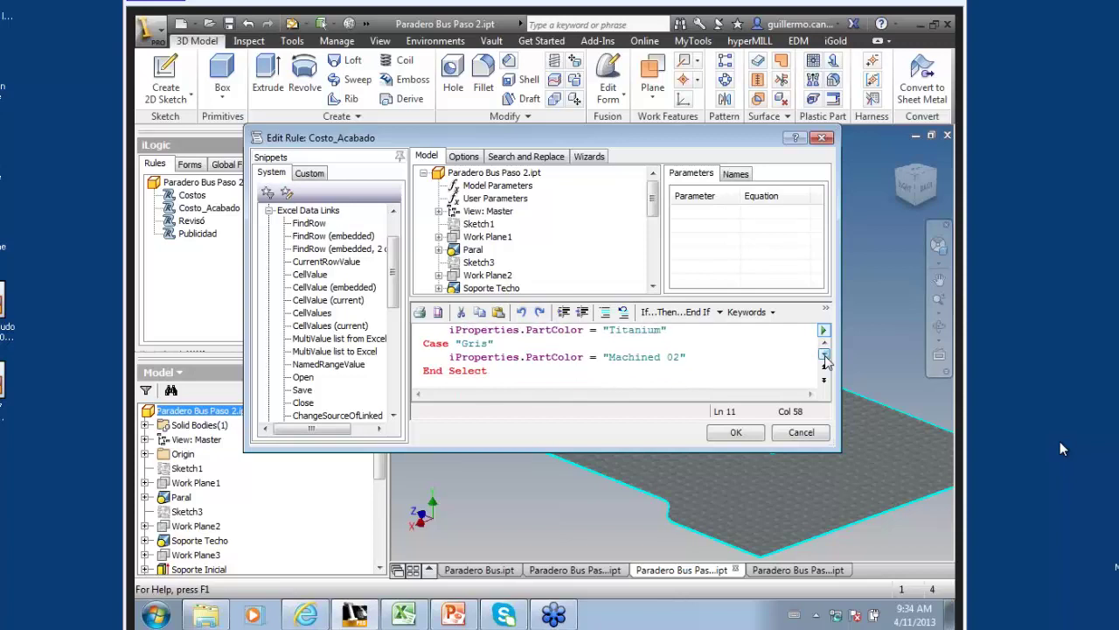
click(823, 355)
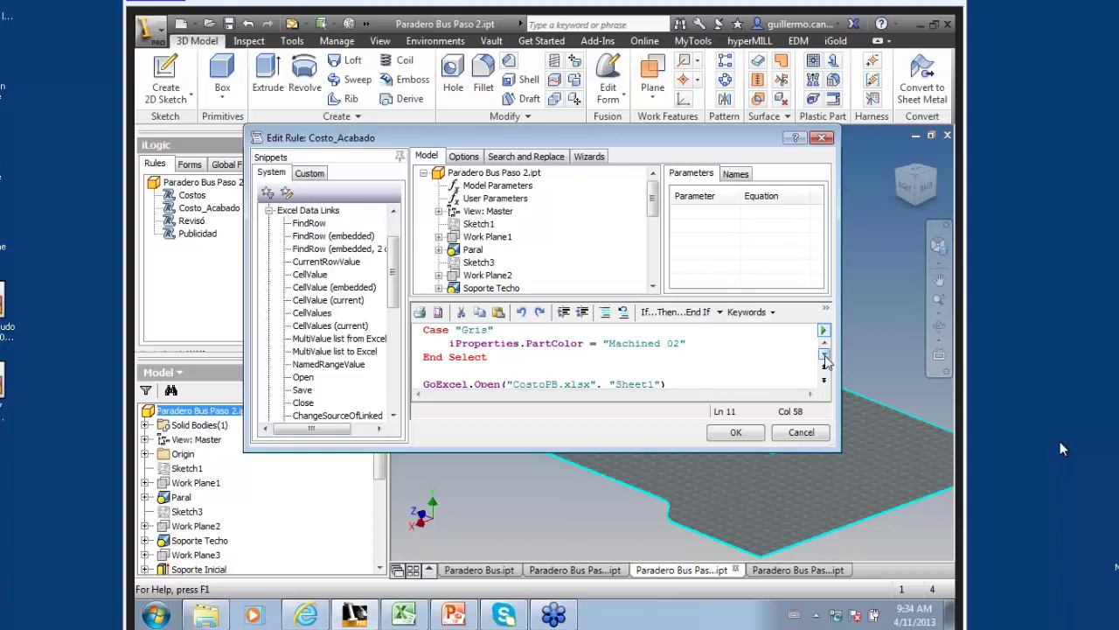
click(823, 355)
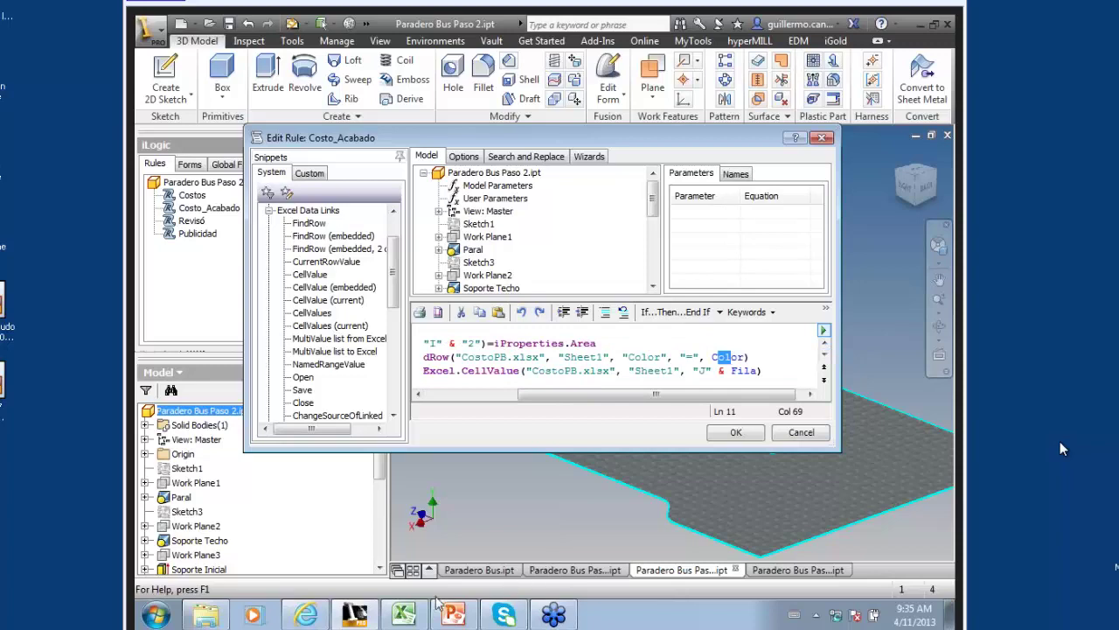
- In CostoPB.xlsx, check that Verde's Proceso cell J3 holds =(I3*H3)+G3, then minimize Excel
click(404, 617)
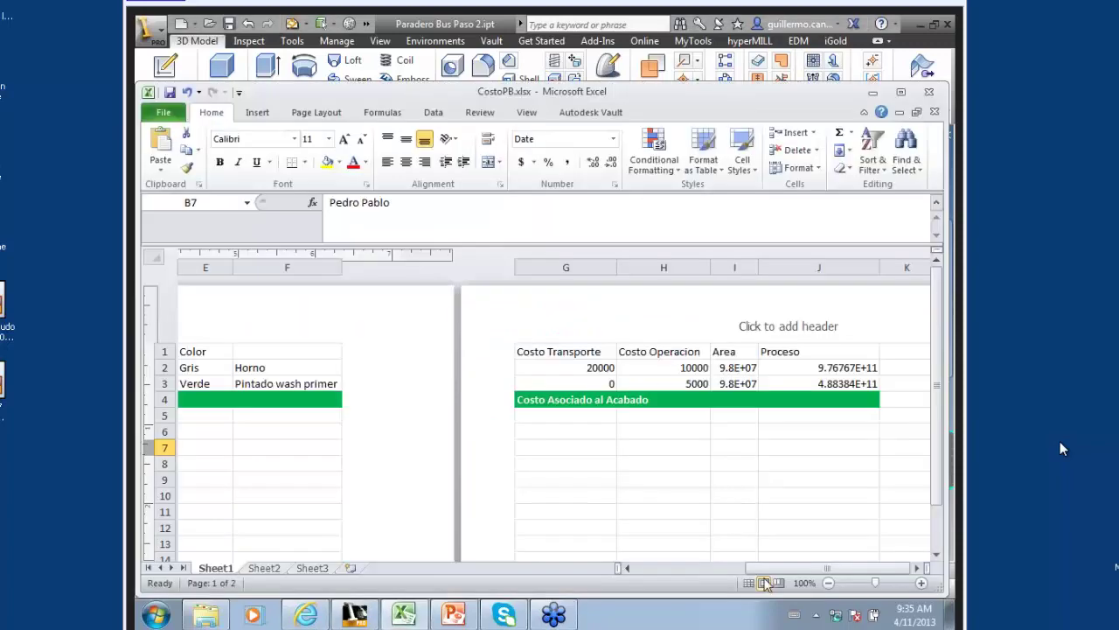
drag(744, 568, 715, 571)
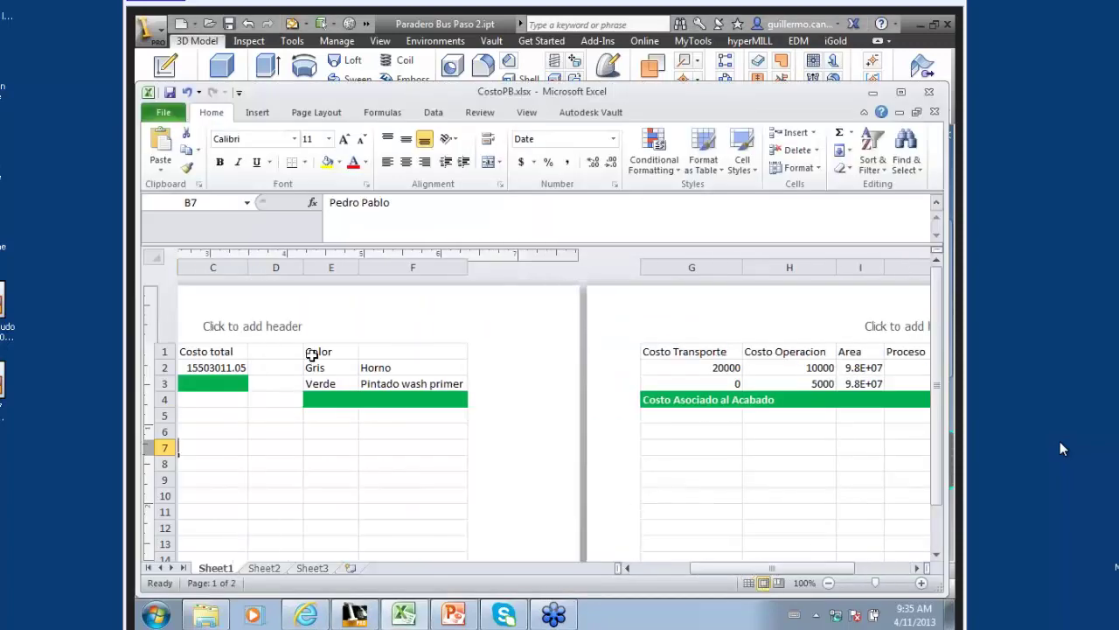
click(330, 367)
key(Down)
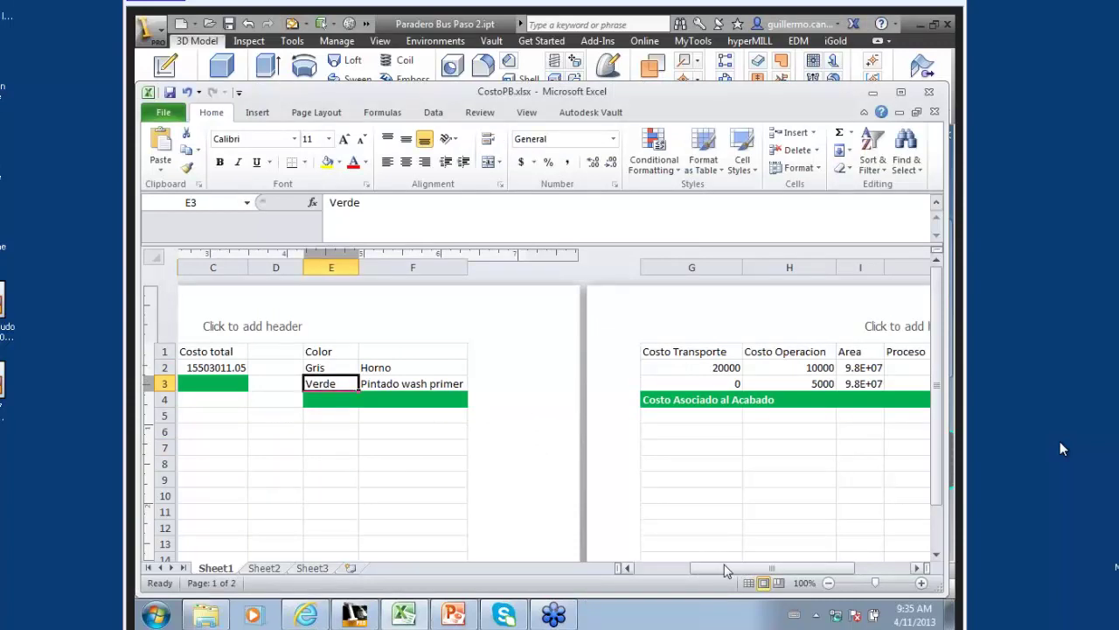
drag(728, 569, 773, 571)
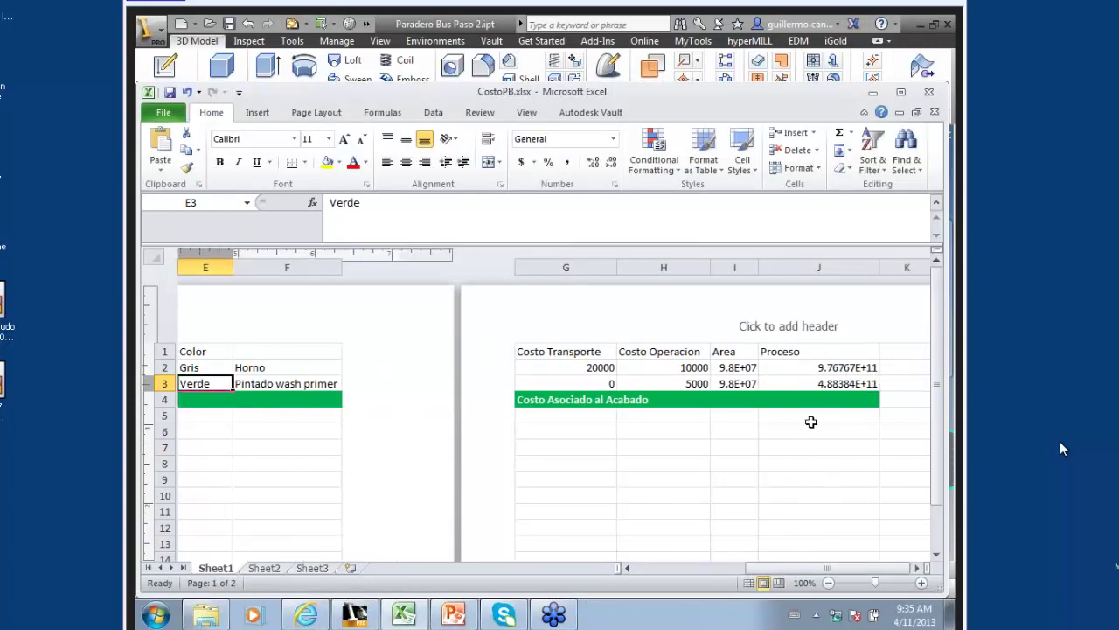
click(811, 370)
click(806, 378)
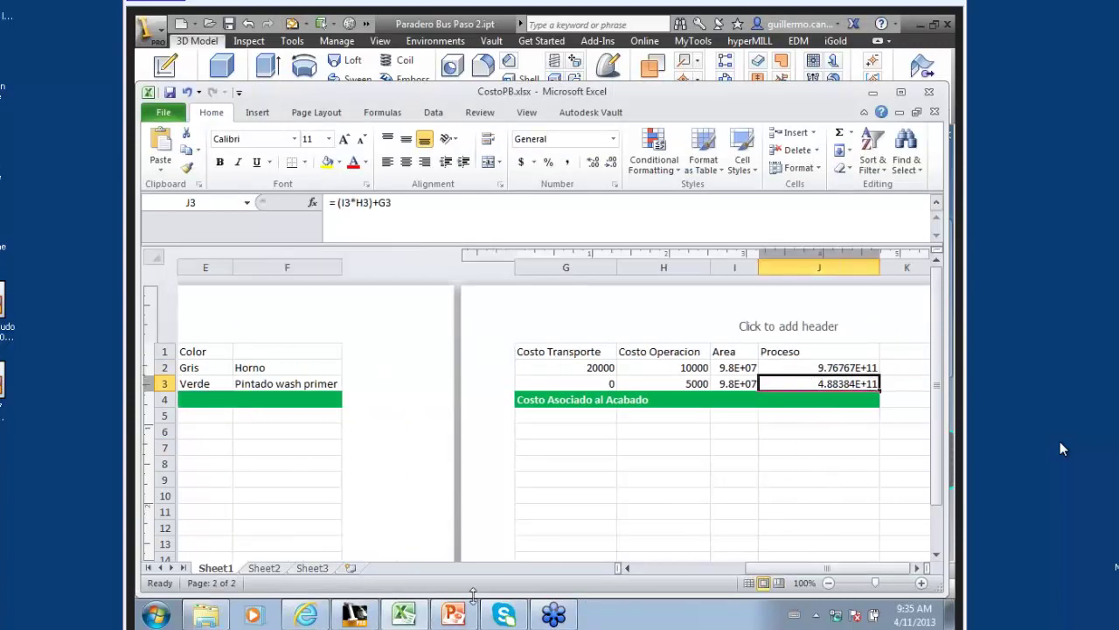
click(409, 617)
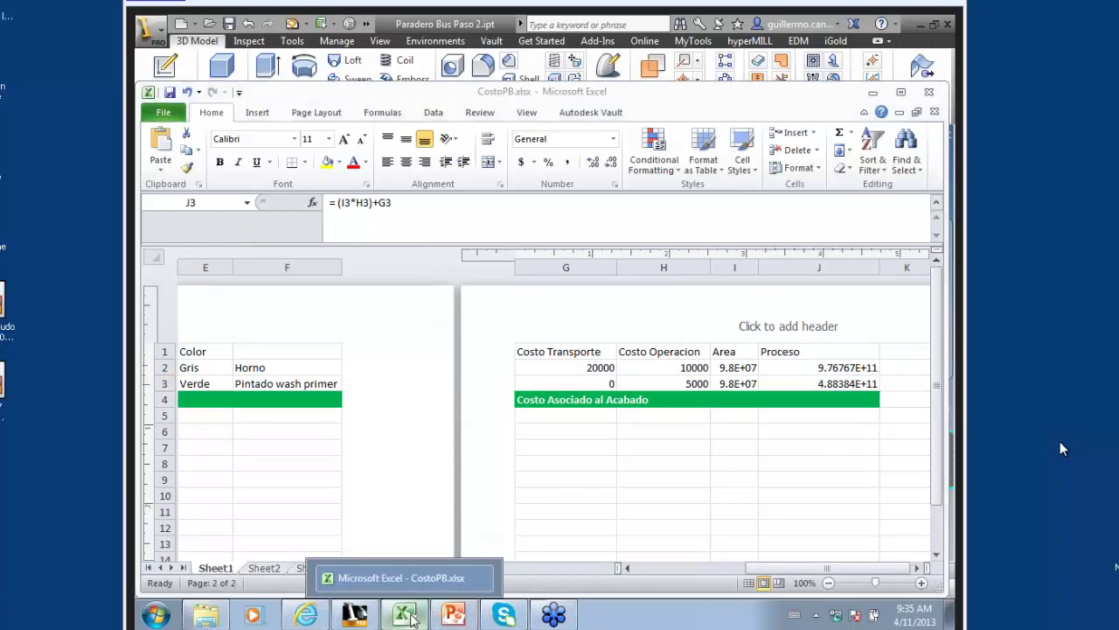
click(410, 617)
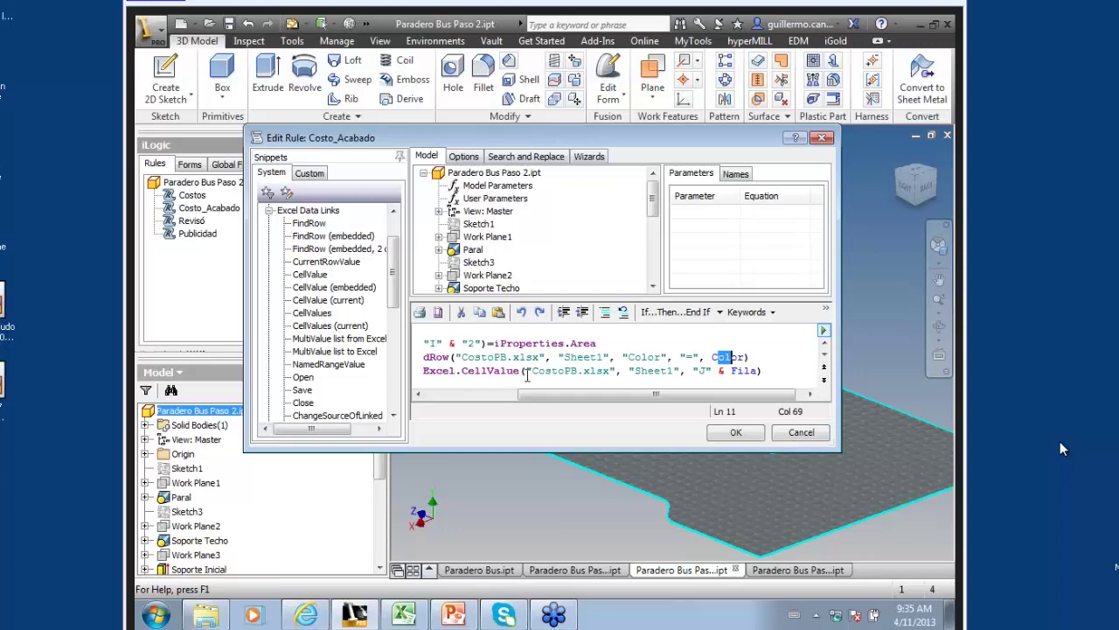
- Highlight the Sheet1 and J & Fila arguments in the CellValue line, then cancel the Costo_Acabado editor
drag(527, 375, 612, 373)
click(652, 371)
drag(697, 371, 758, 371)
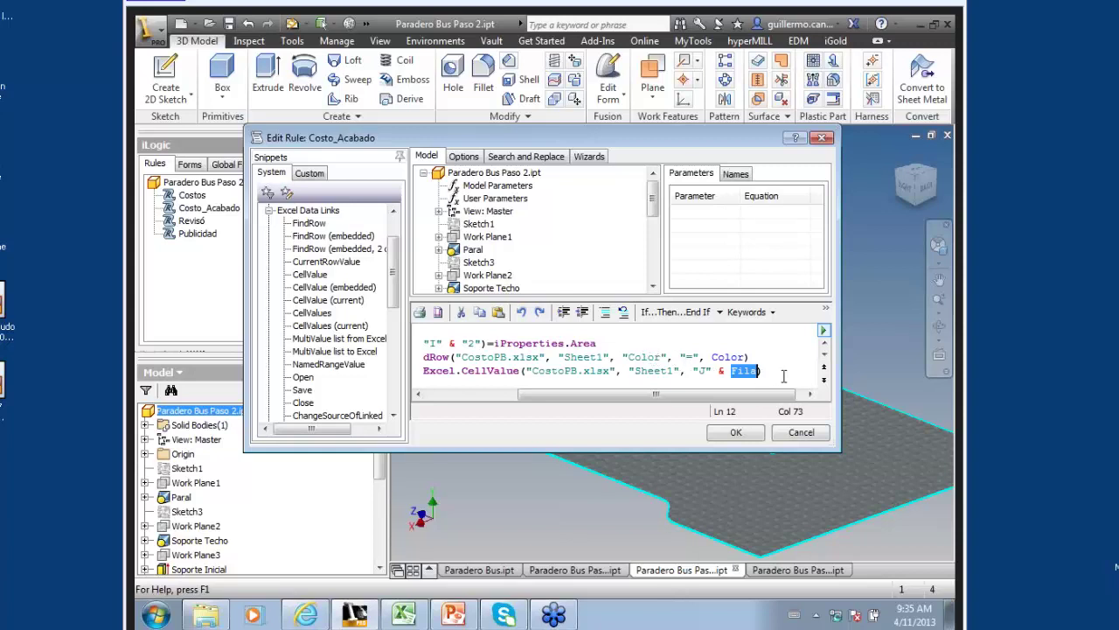
click(802, 434)
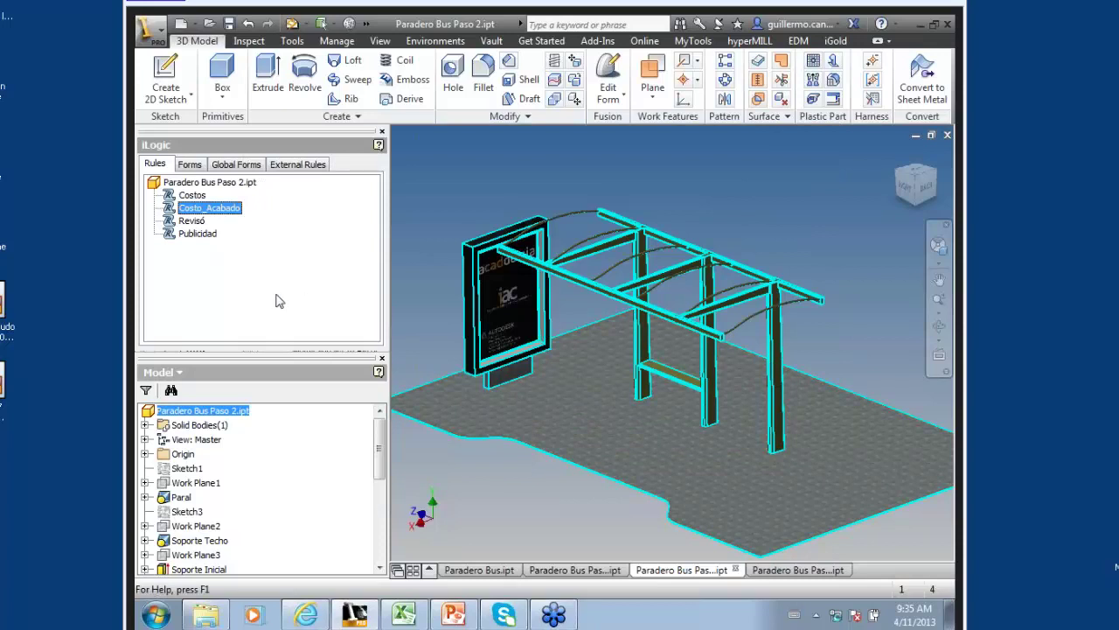
click(275, 300)
- Switch to Paradero Bus Paso 3 and step through its rules from Publicidad down to Revisó
click(189, 166)
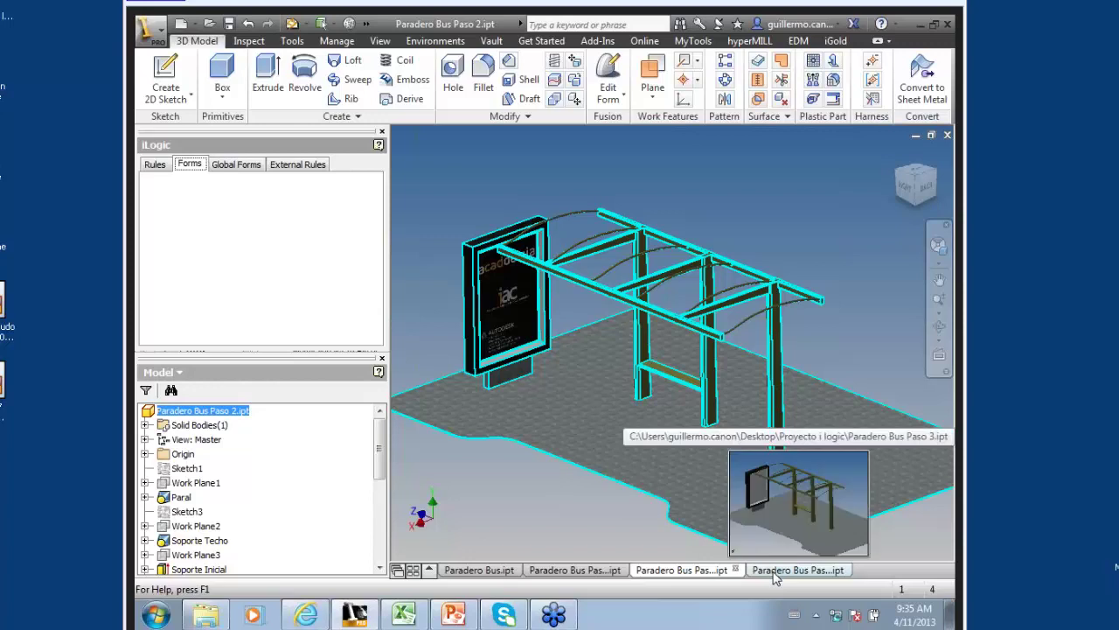
click(774, 571)
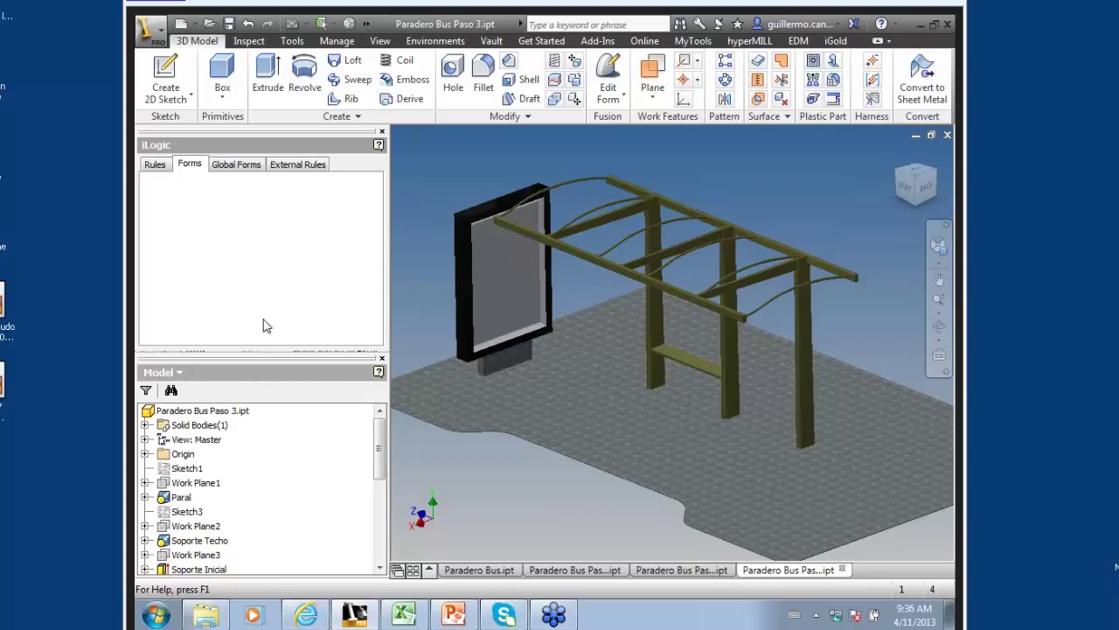
click(157, 168)
click(188, 195)
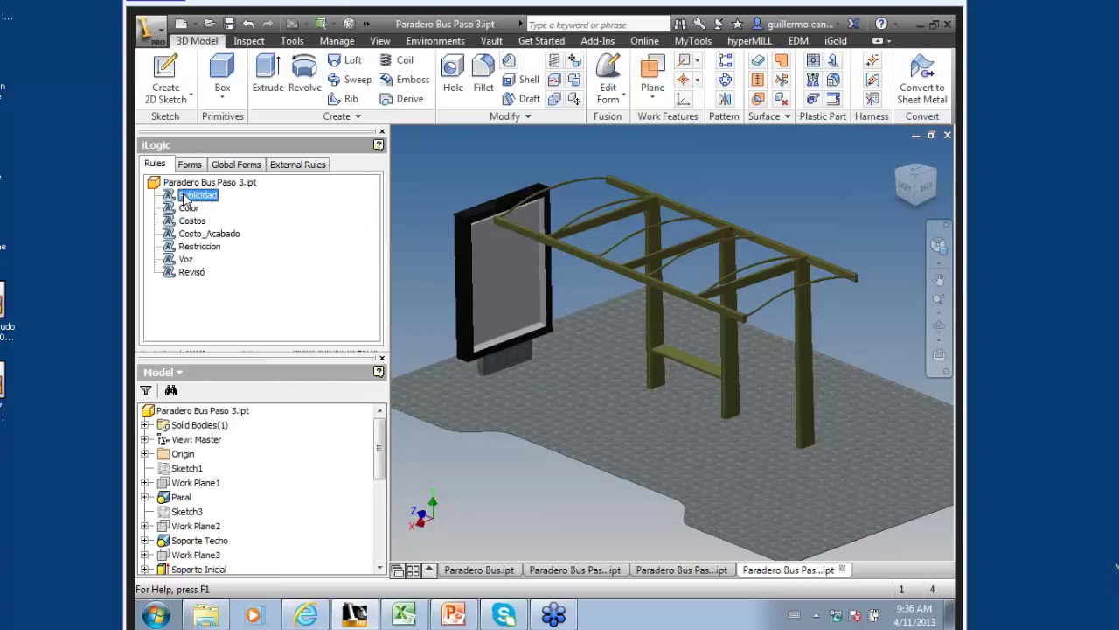
click(191, 208)
click(193, 220)
click(196, 234)
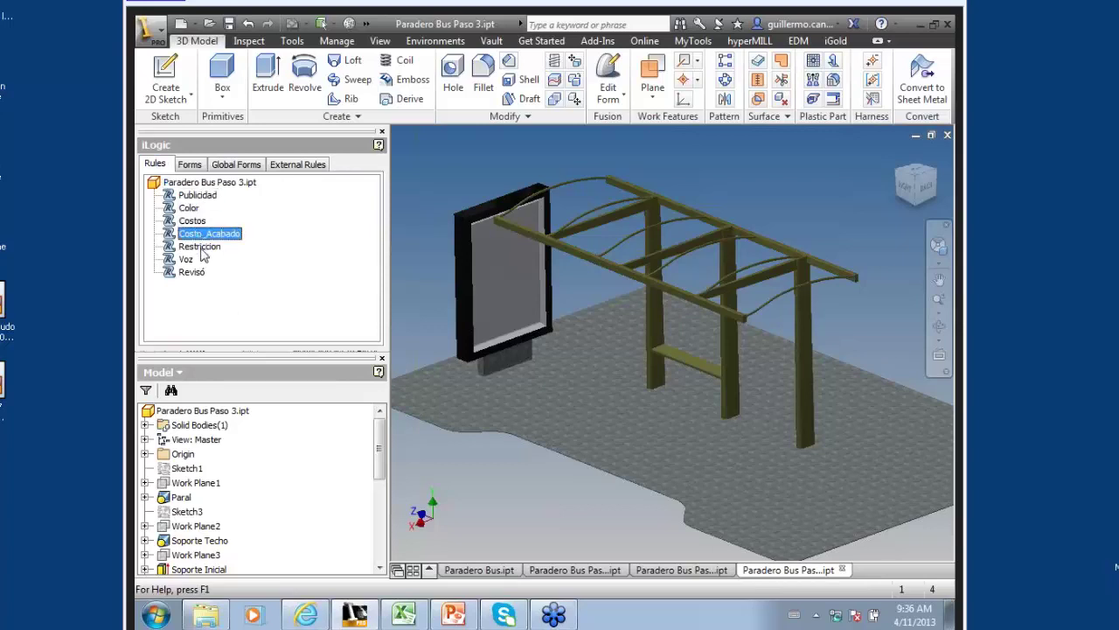
click(198, 247)
click(201, 273)
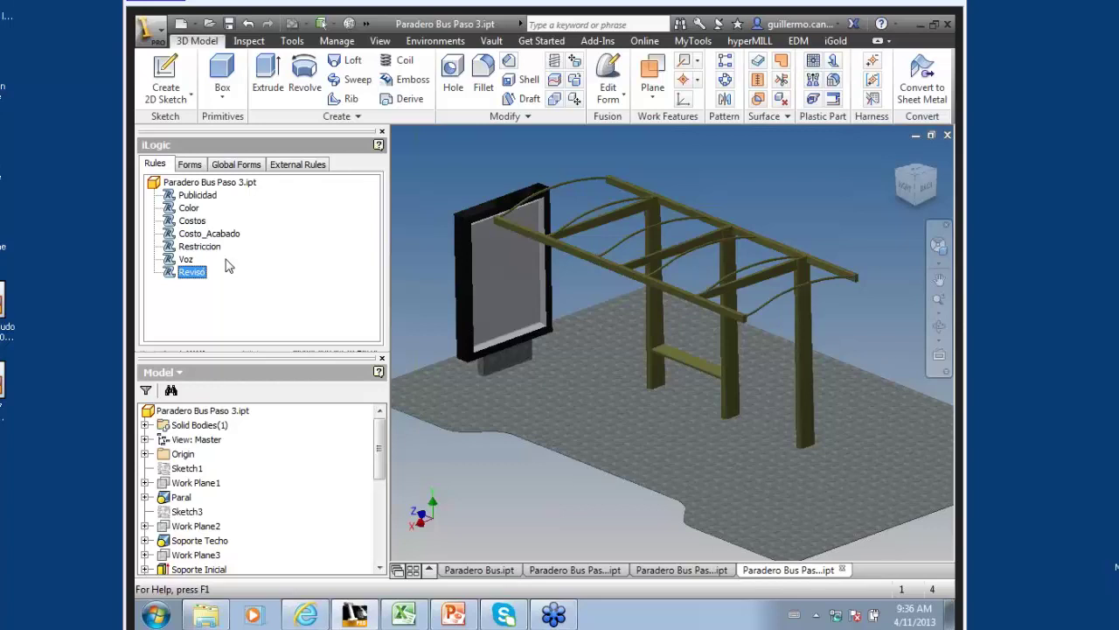
- Confirm the Revisó rule name and bring up the Rules Triggered by Events dialog from Manage
key(Return)
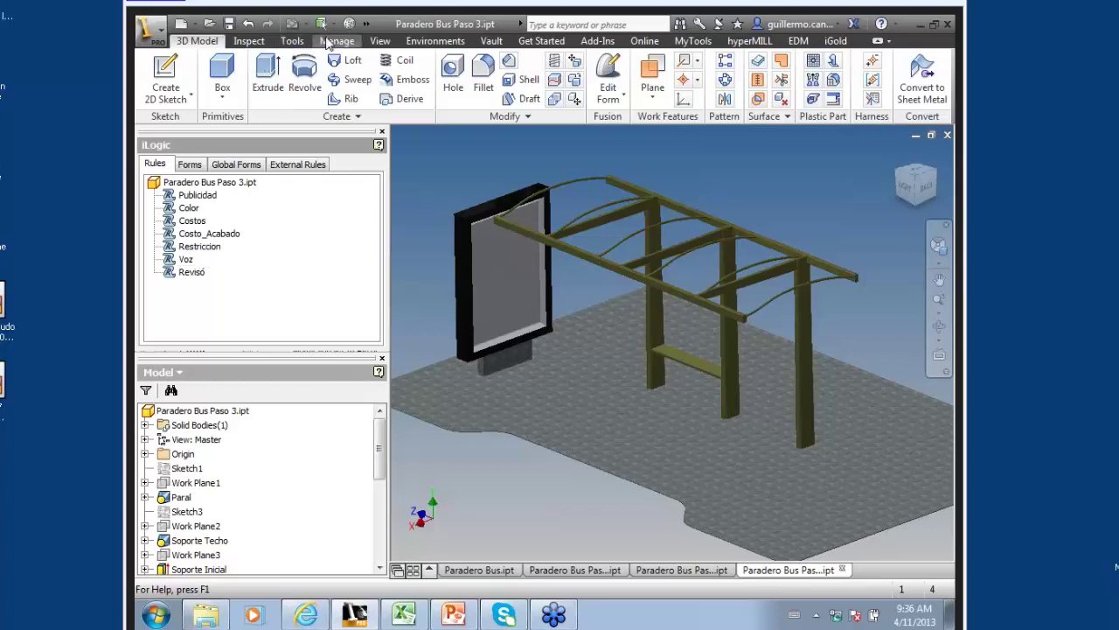
click(328, 43)
click(827, 100)
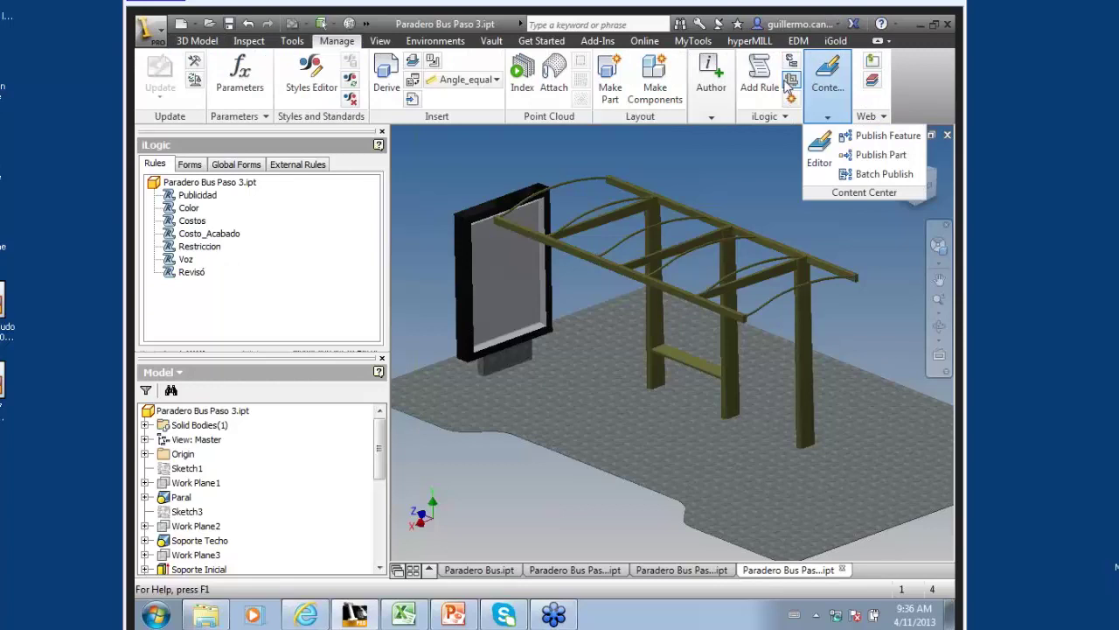
click(790, 80)
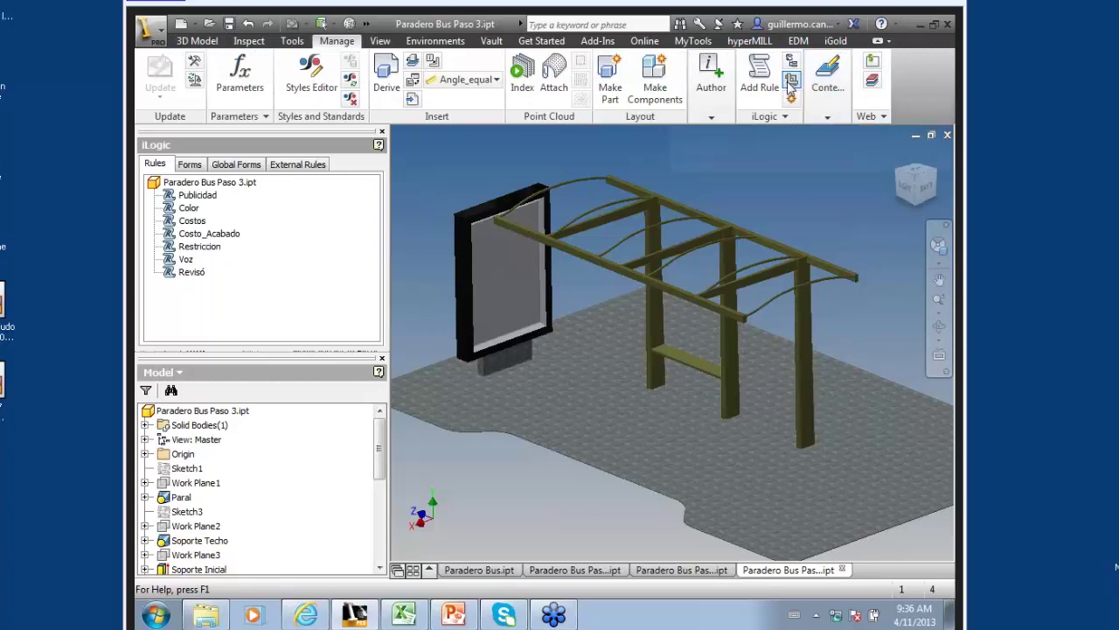
click(790, 80)
mouse_move(842, 349)
mouse_down()
mouse_move(841, 271)
mouse_move(643, 217)
mouse_up()
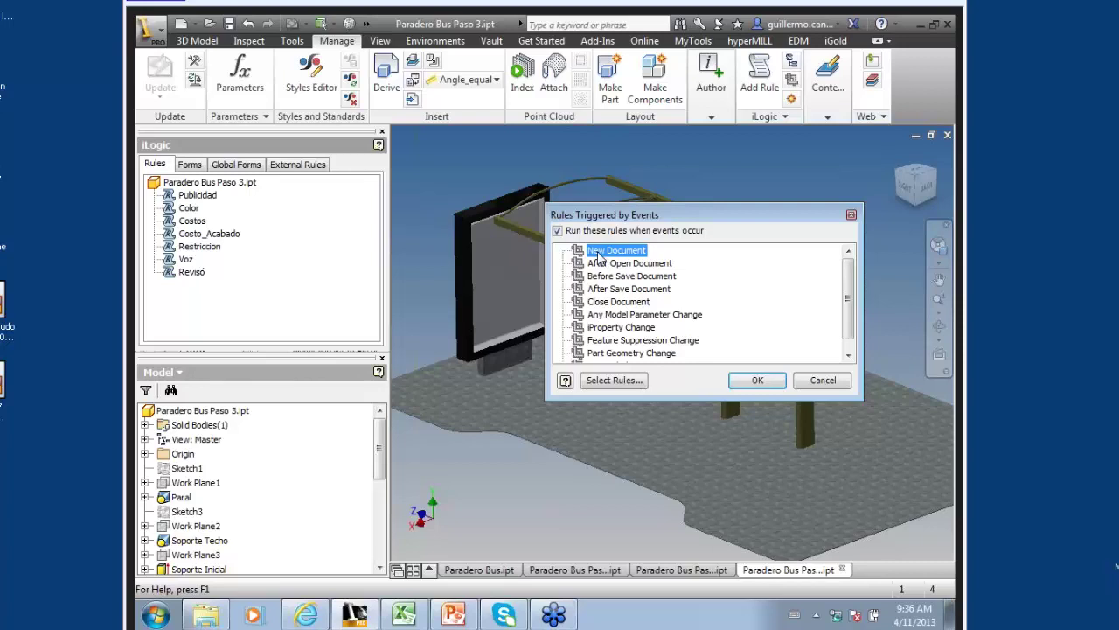
- Select rules for the iProperty Change event and check Revisó
click(606, 265)
right_click(608, 272)
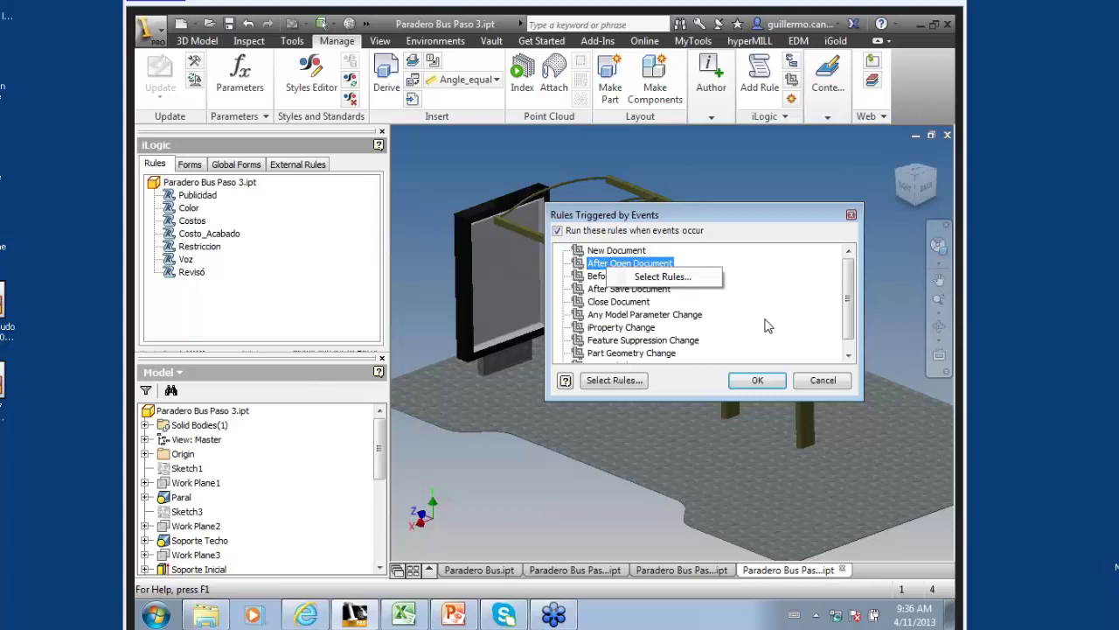
click(658, 288)
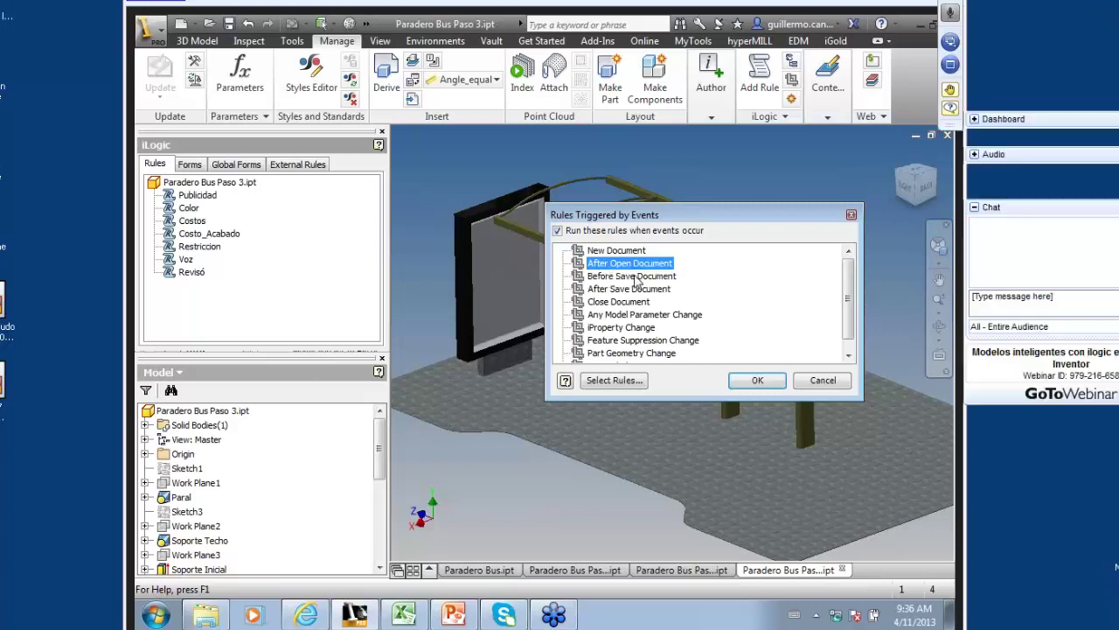
click(636, 331)
right_click(636, 333)
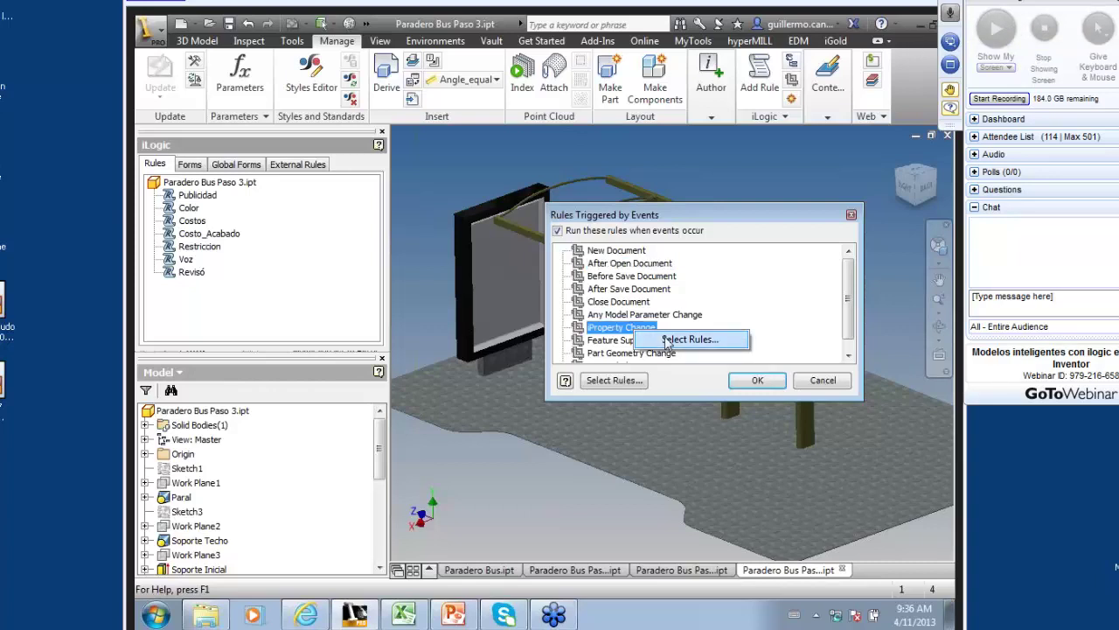
click(690, 340)
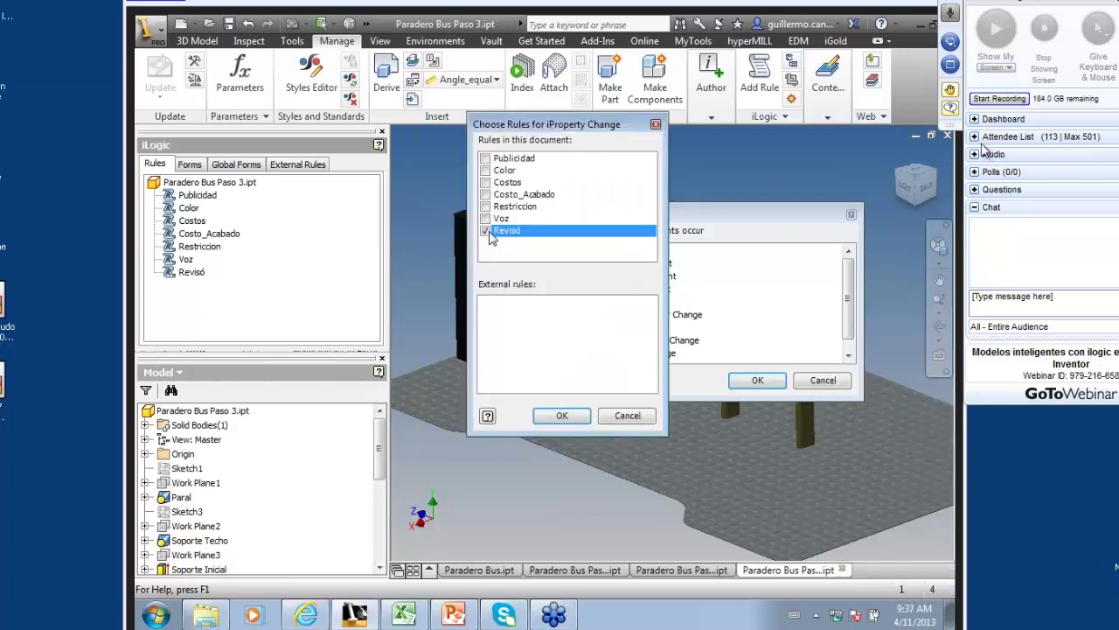
drag(846, 284, 509, 127)
click(486, 231)
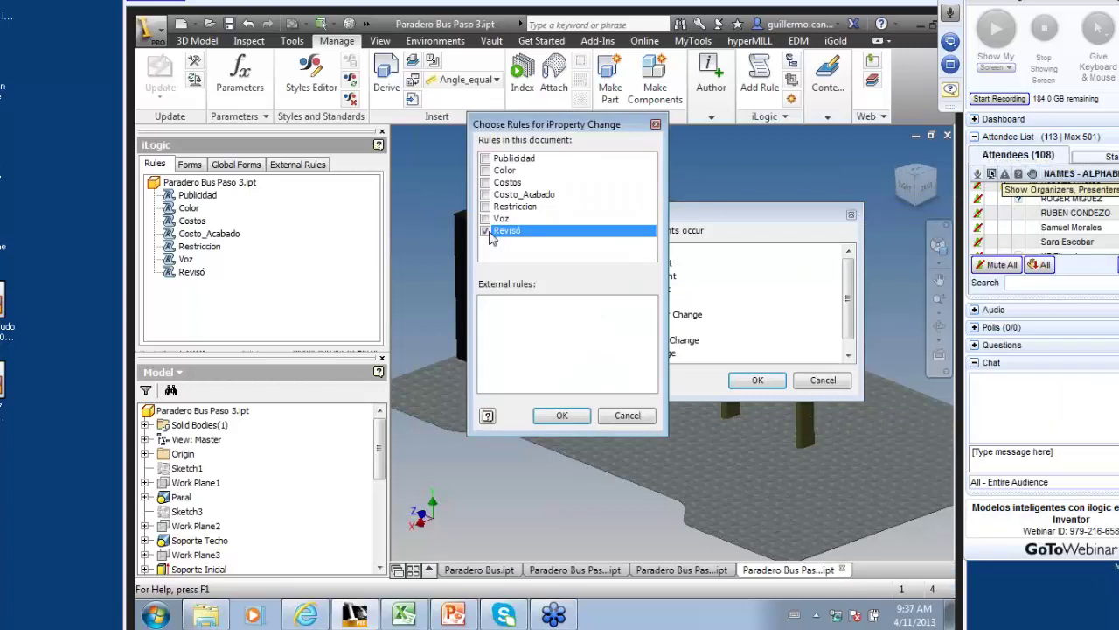
- In the webinar panel, give an attendee organizer rights and list the webinar staff
click(991, 173)
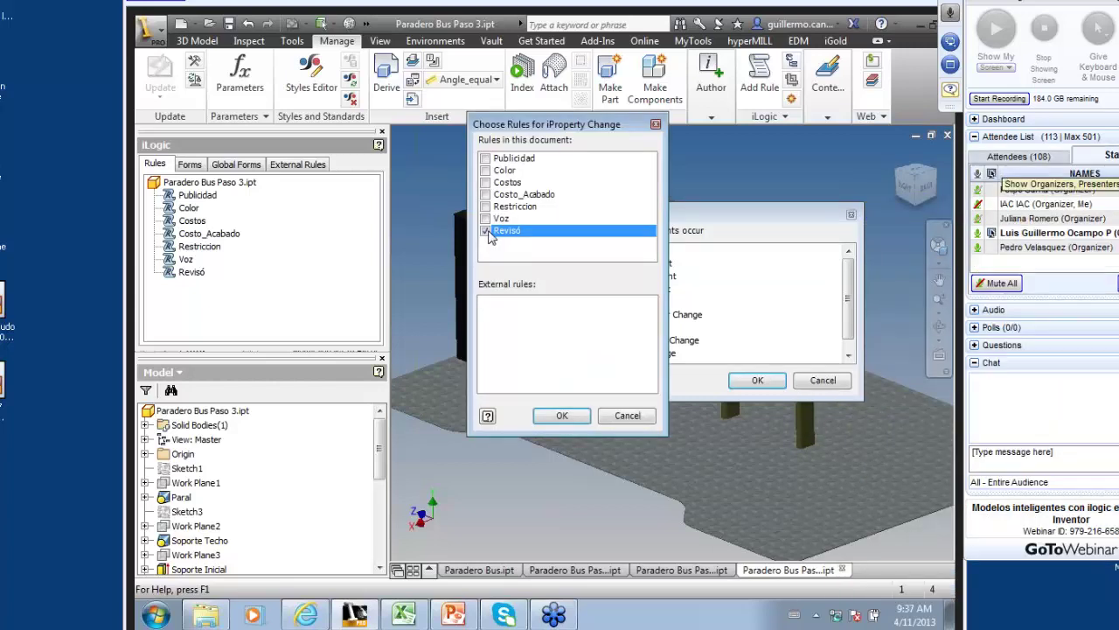
click(1030, 157)
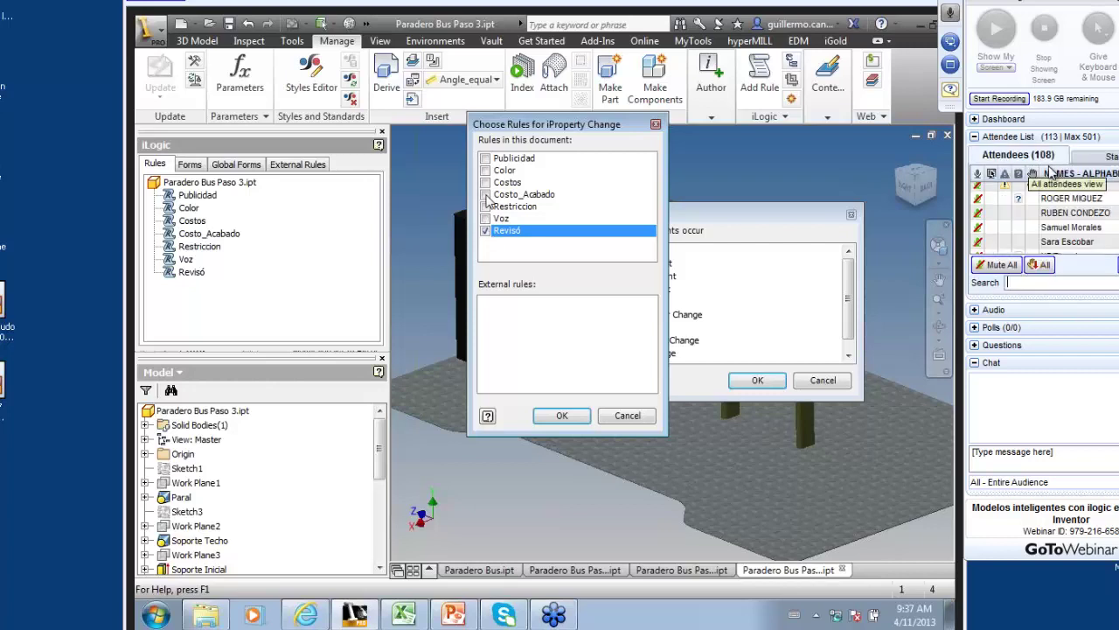
right_click(1067, 245)
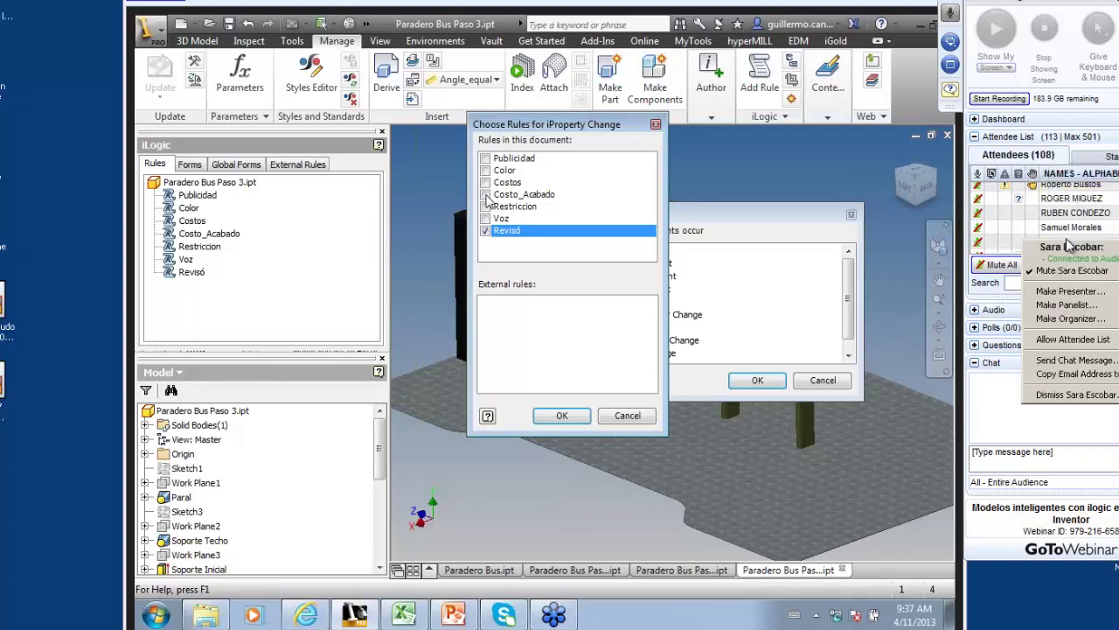
click(1082, 323)
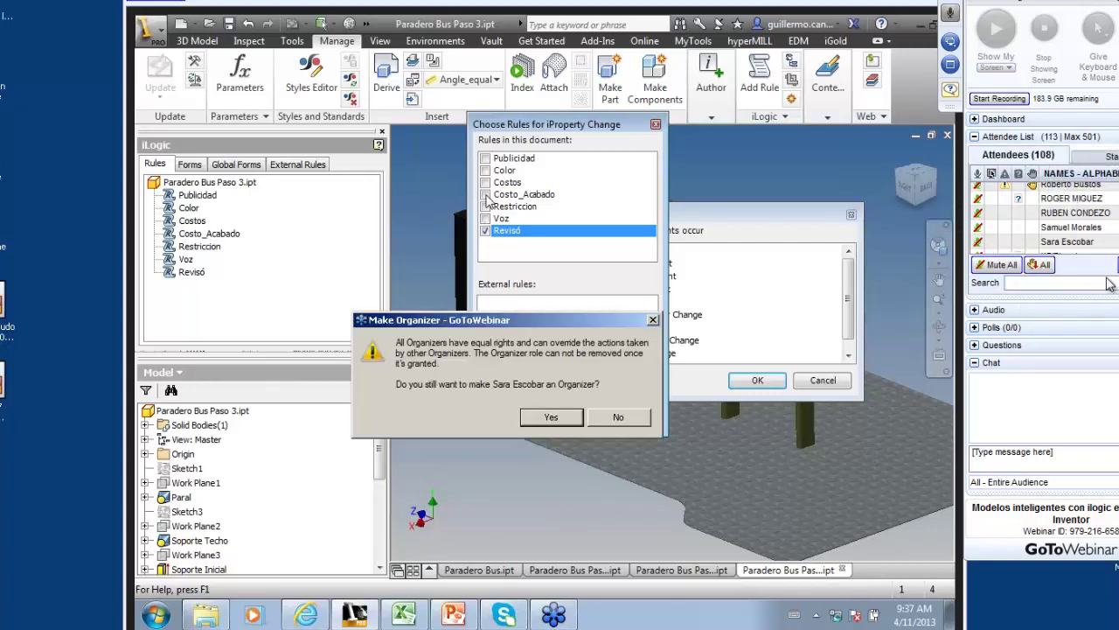
click(560, 421)
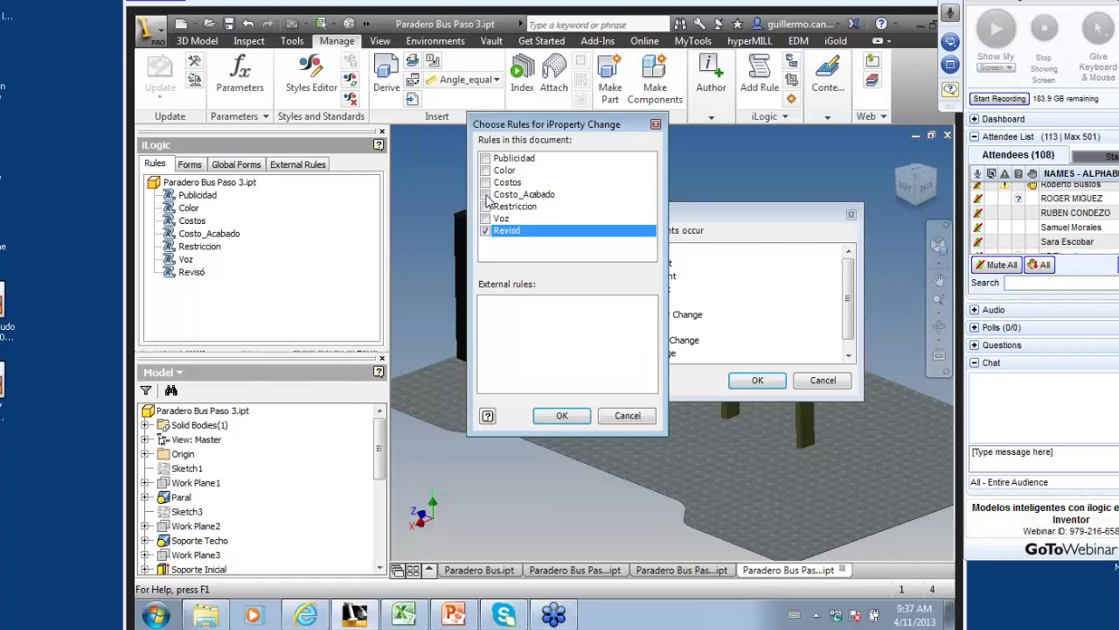
click(1106, 155)
- Also check Costo_Acabado and Costos, confirming the three rules for iProperty Change
click(486, 195)
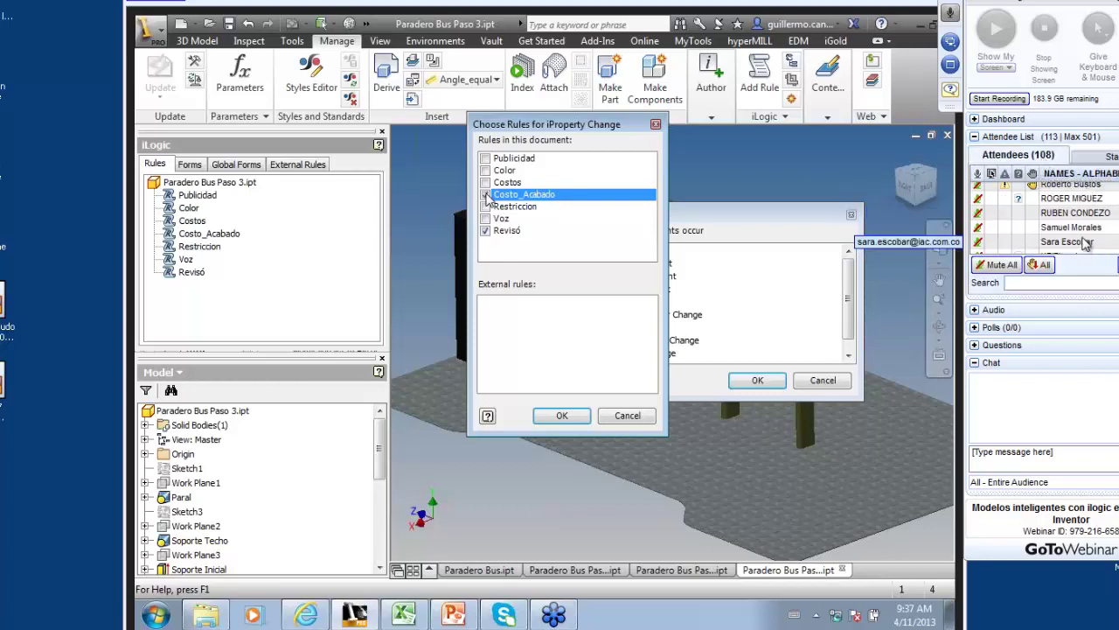
click(485, 183)
right_click(1087, 244)
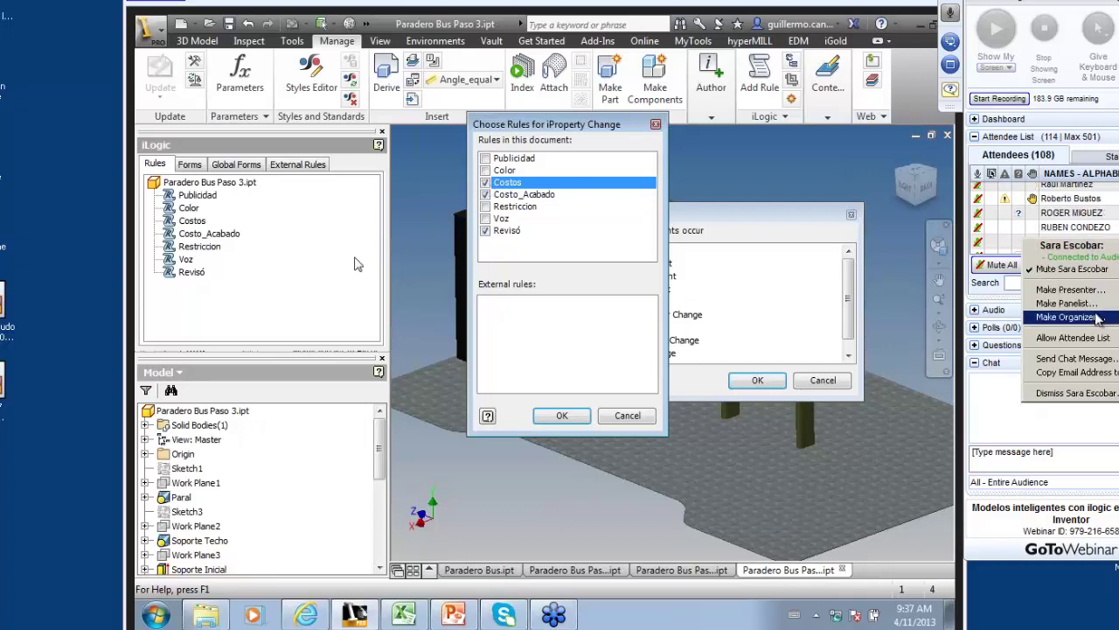
click(562, 416)
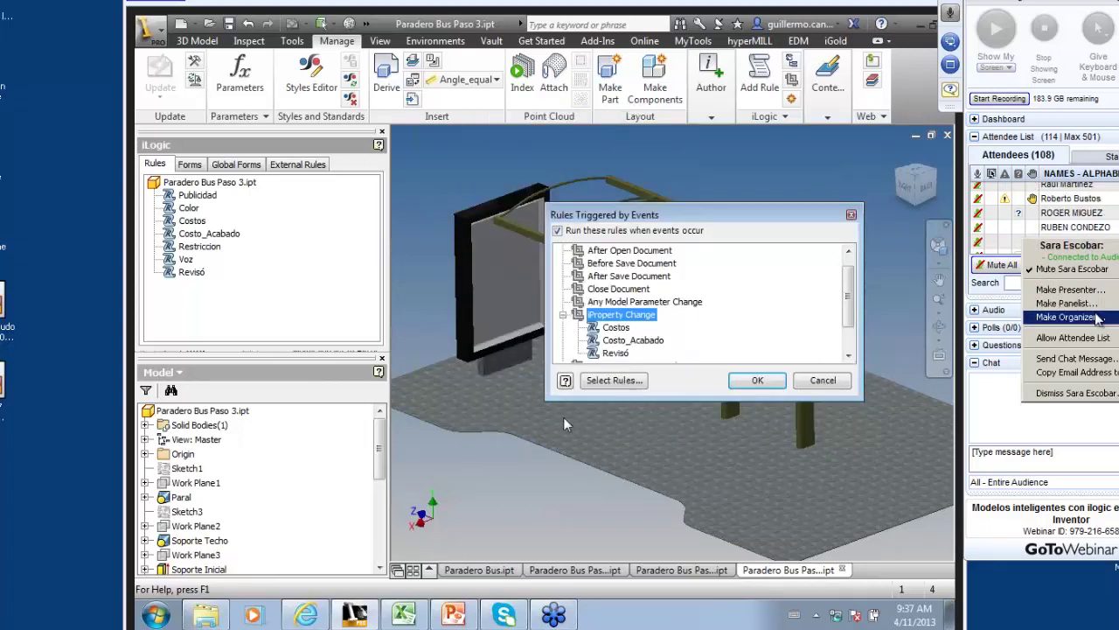
scroll(847, 286, up, 1)
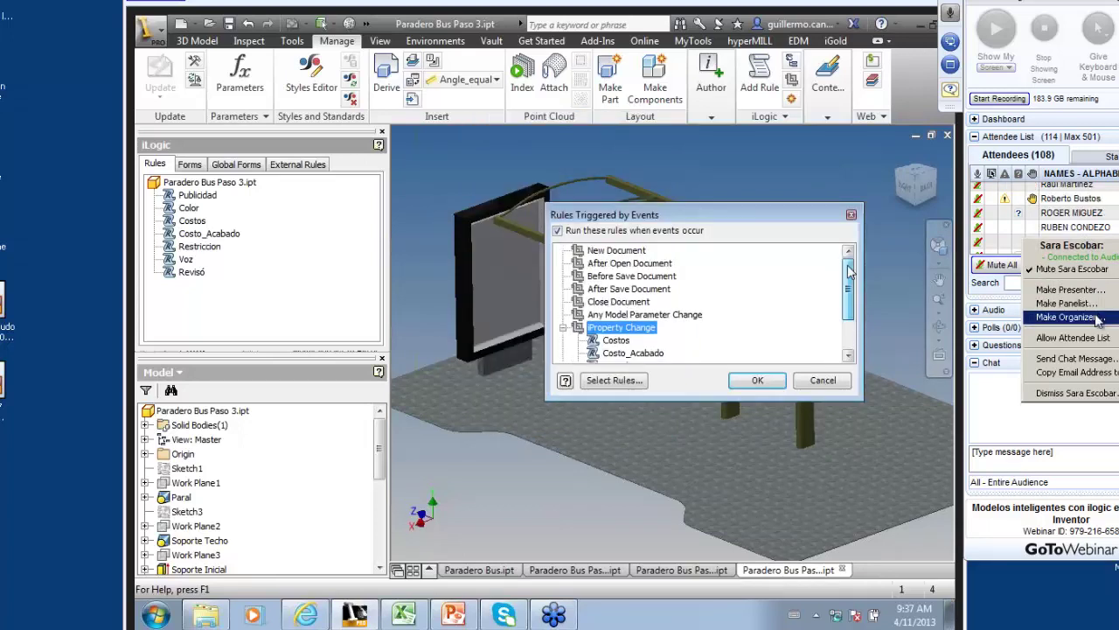
click(1098, 320)
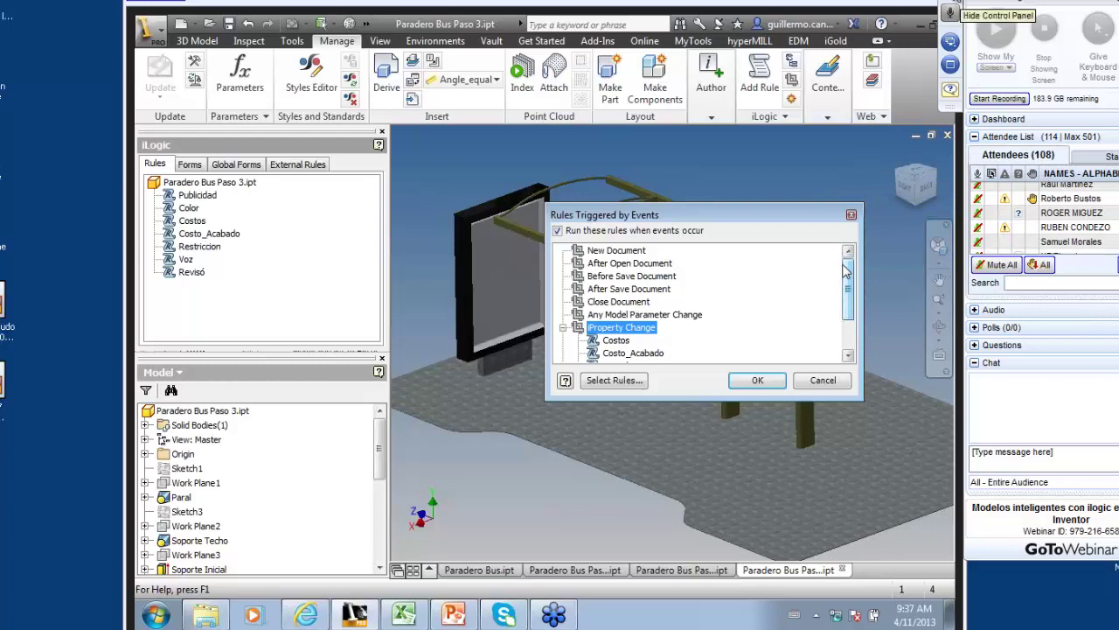
scroll(848, 306, down, 2)
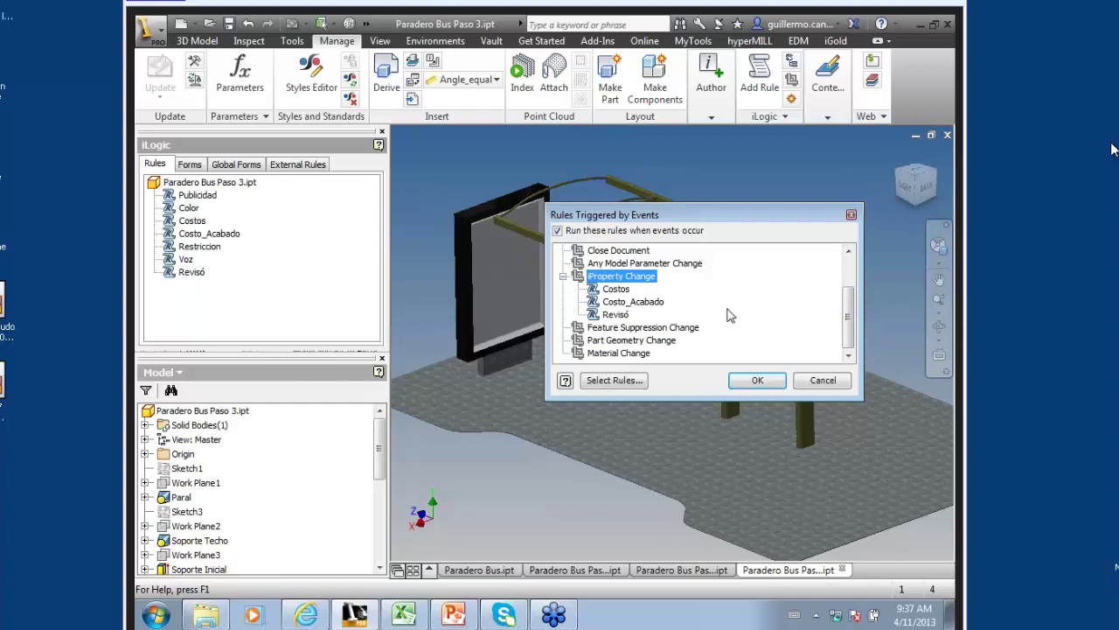
- Apply the event triggers, look over the part and global Forms lists, and right-click the empty part Forms pane
click(757, 383)
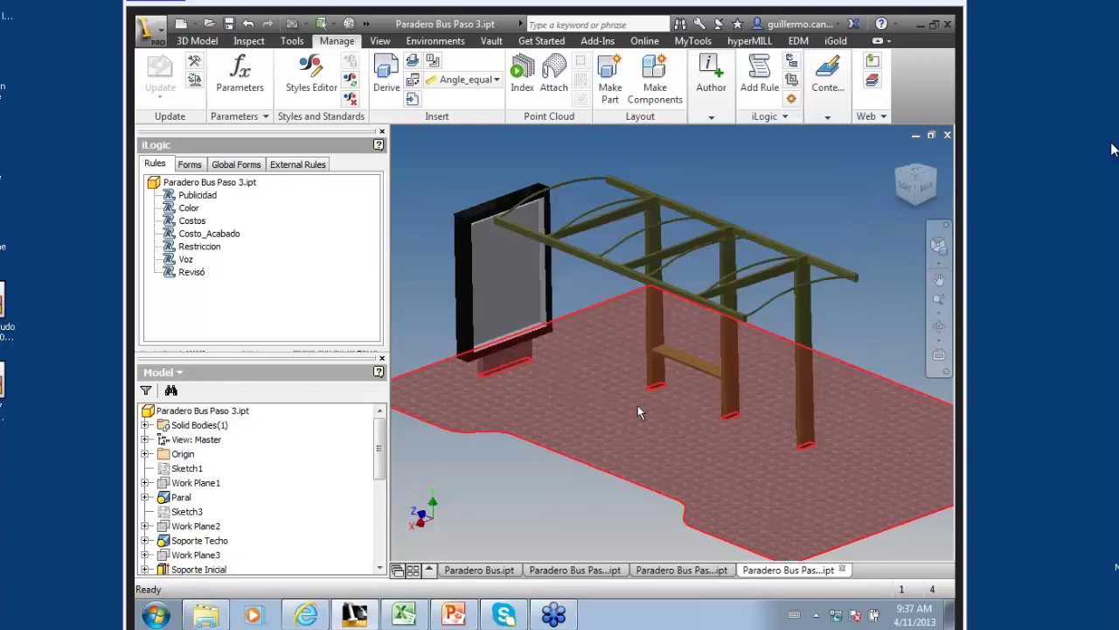
click(192, 169)
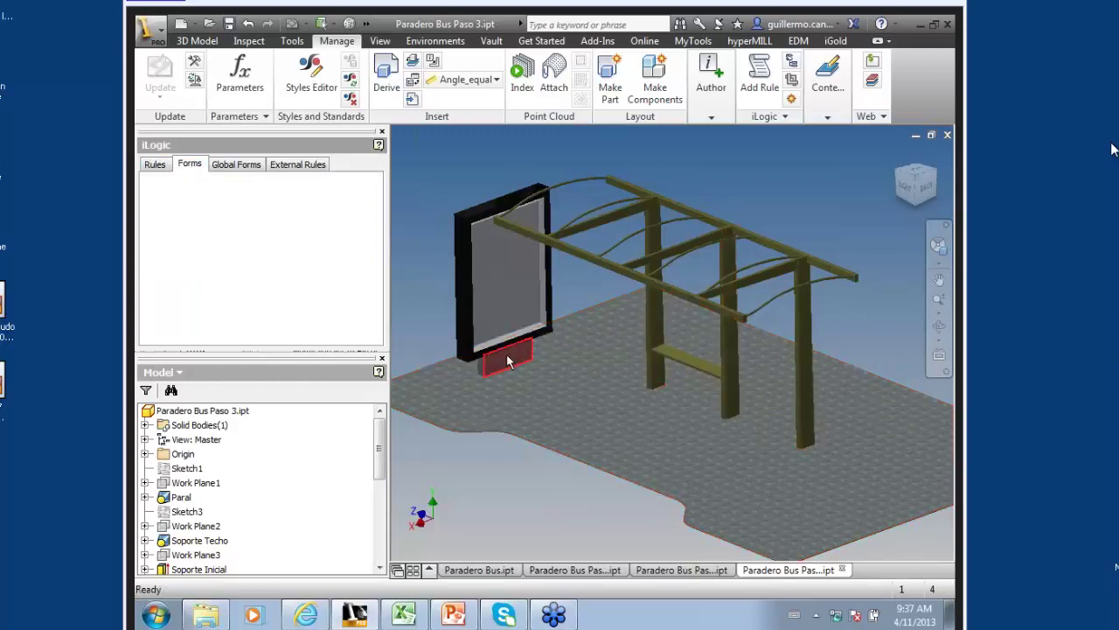
click(233, 170)
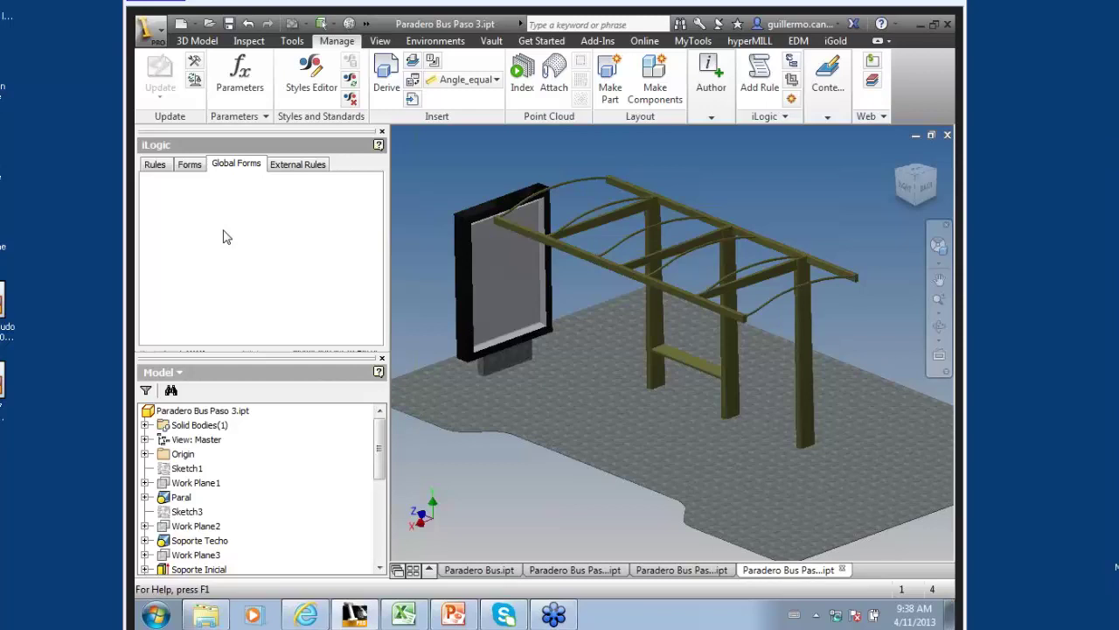
click(189, 167)
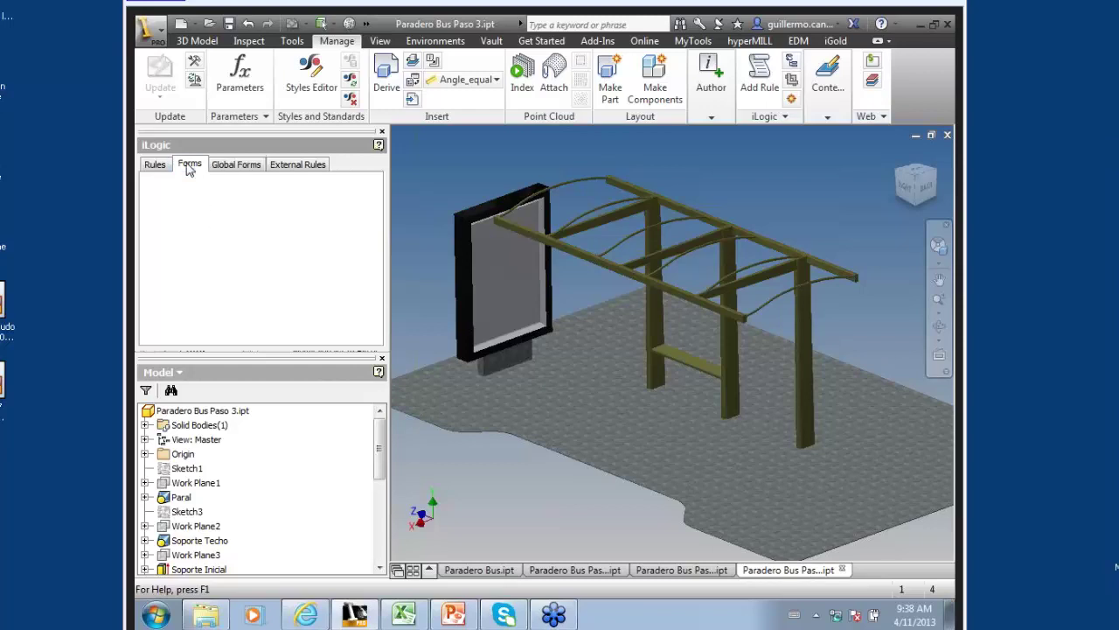
right_click(208, 224)
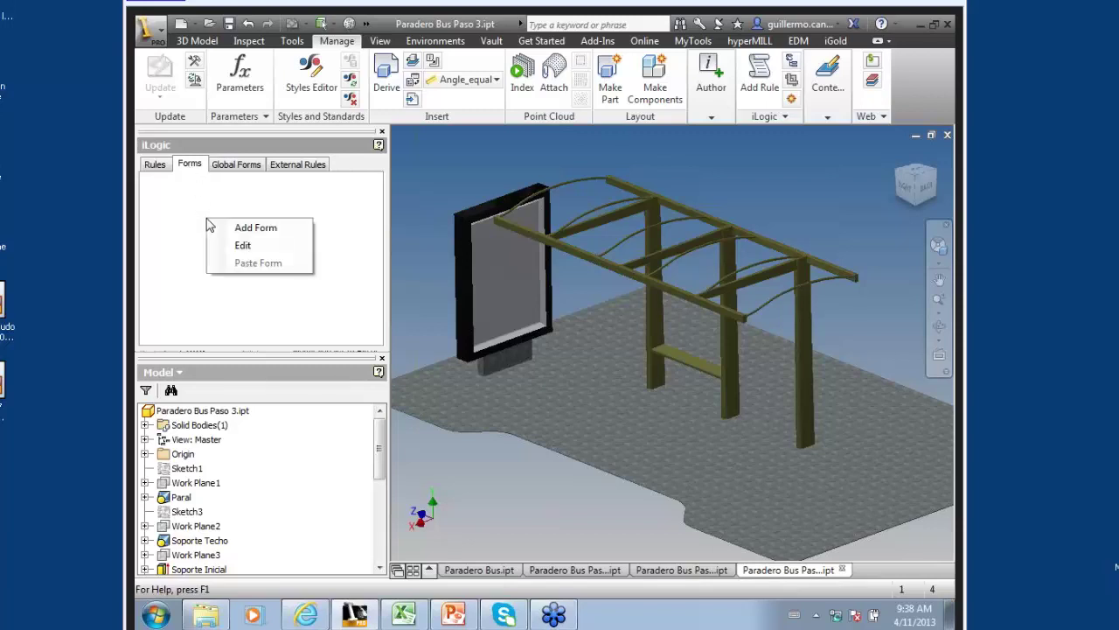
- Add a new form to the part and name it 'Paradero de BUS'
click(260, 230)
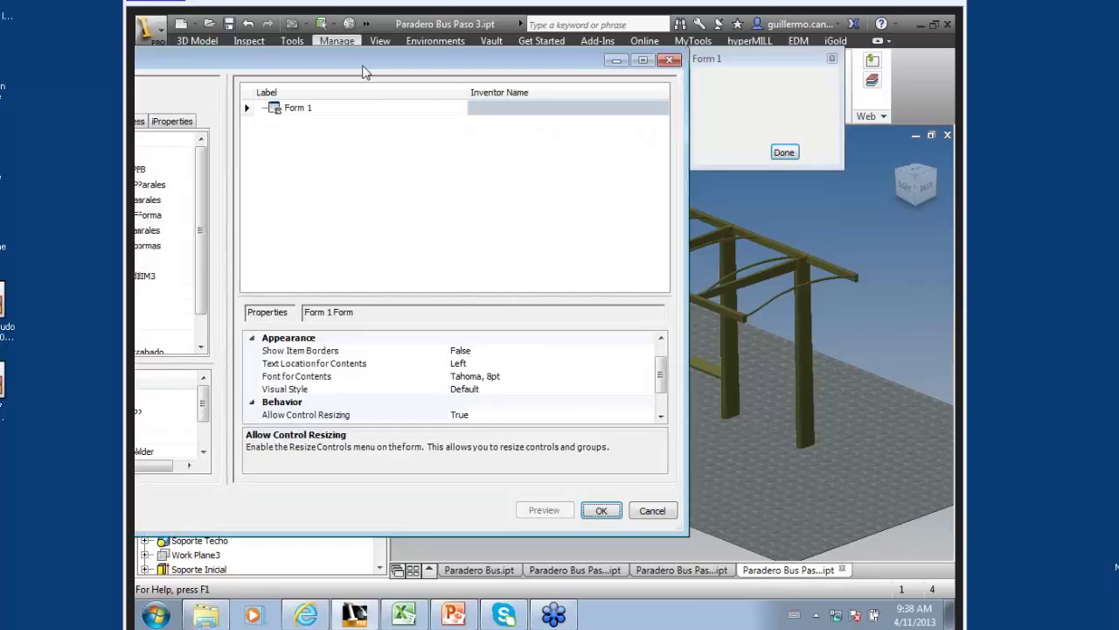
mouse_move(365, 72)
mouse_down()
mouse_move(538, 129)
mouse_move(526, 109)
mouse_up()
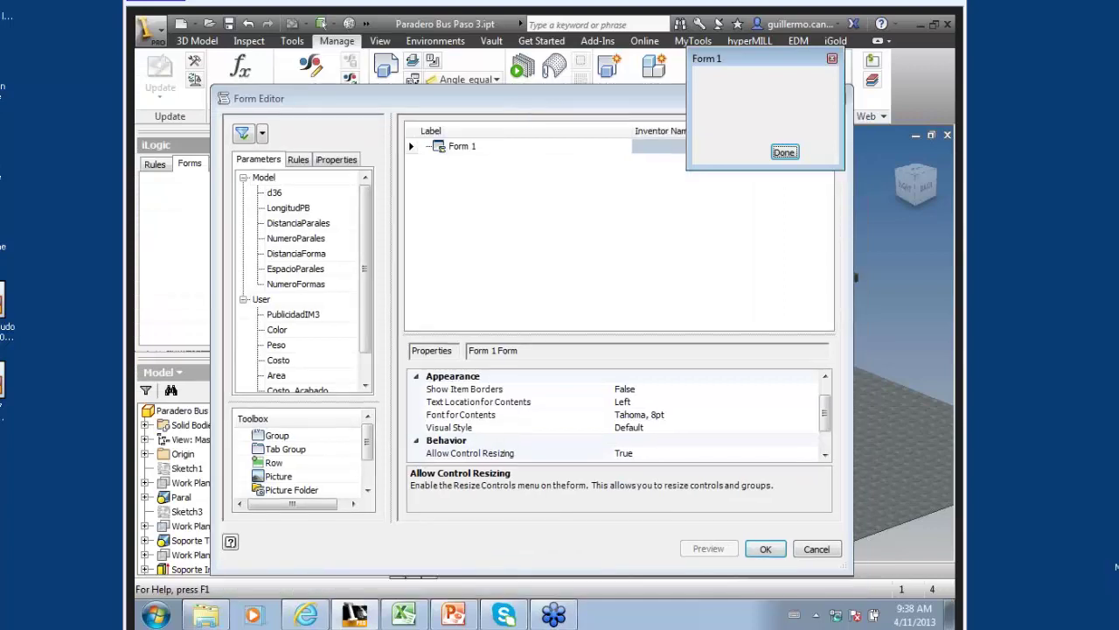
mouse_move(740, 61)
mouse_down()
mouse_move(732, 185)
mouse_move(789, 188)
mouse_move(778, 192)
mouse_move(795, 203)
mouse_move(813, 194)
mouse_up()
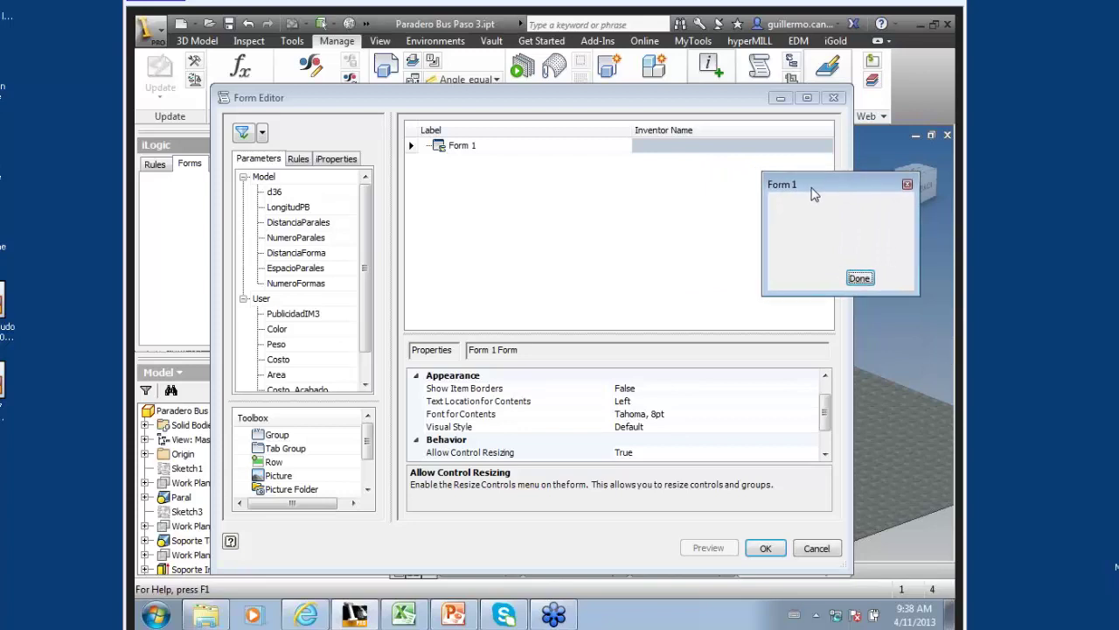
click(540, 152)
click(540, 151)
text(P)
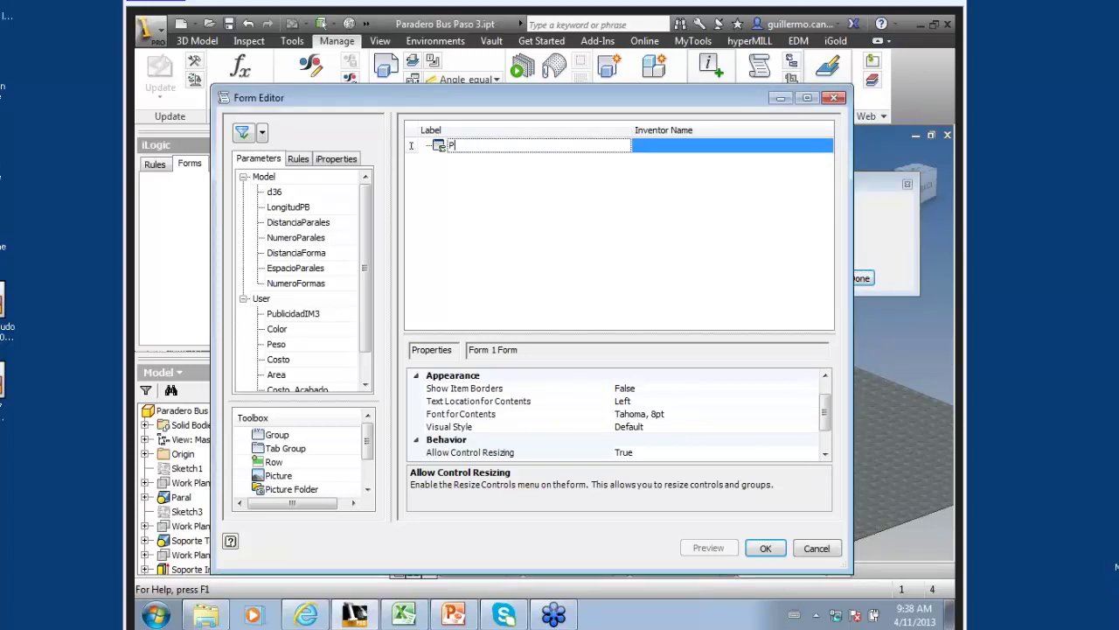
text(aradero )
text(de BU)
text(S)
key(Return)
- Set the form's Predefined Buttons to 'OK Cancel Apply' and move the preview aside
click(529, 227)
drag(824, 424, 825, 446)
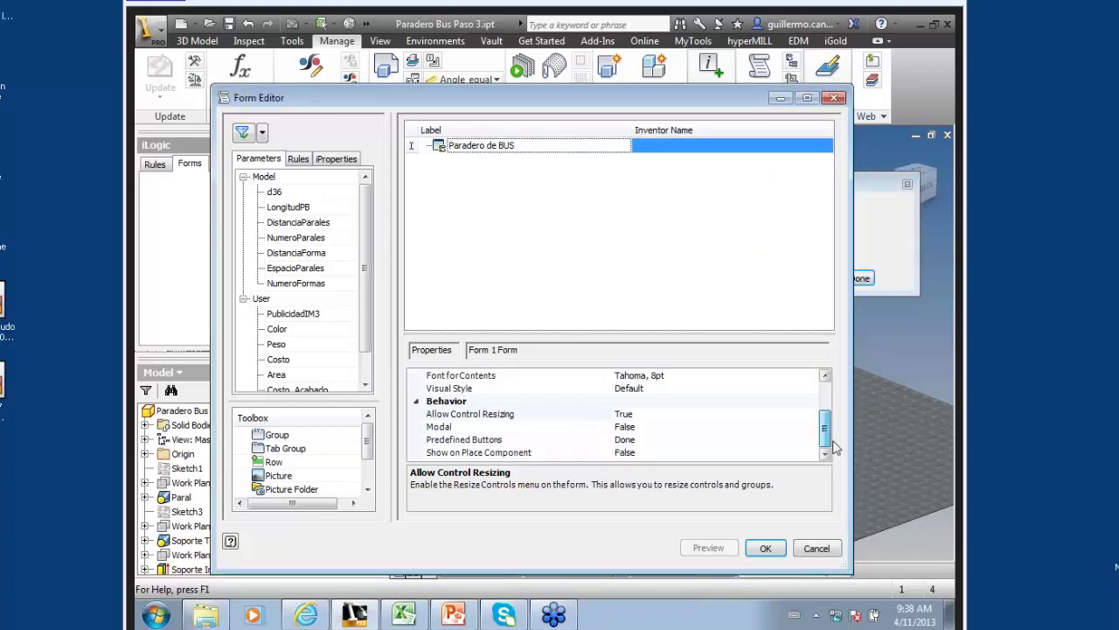
click(643, 441)
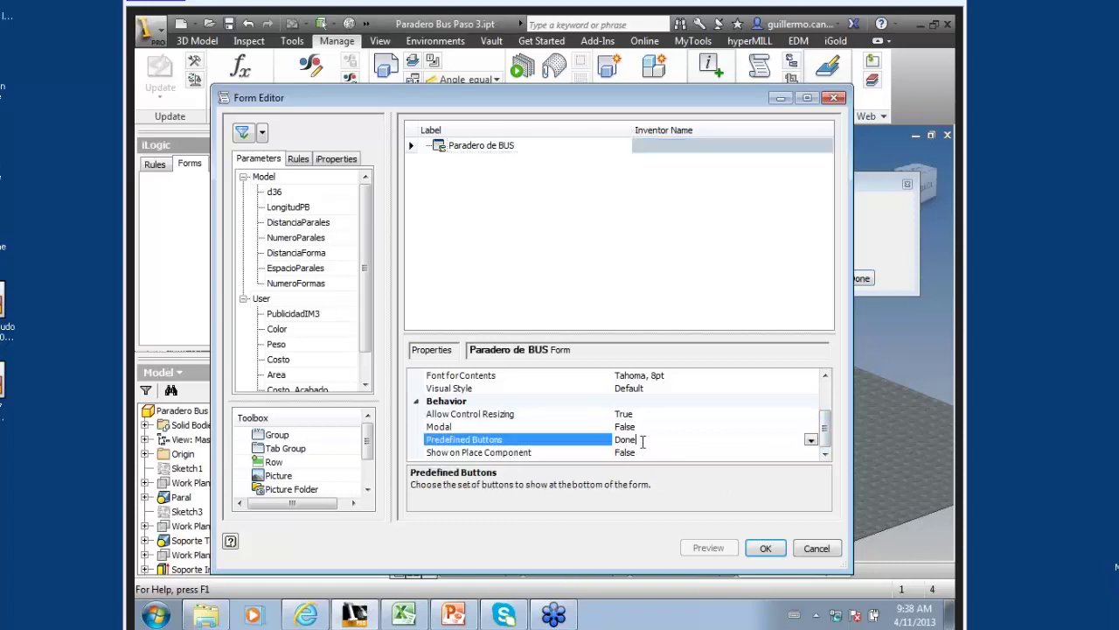
click(811, 440)
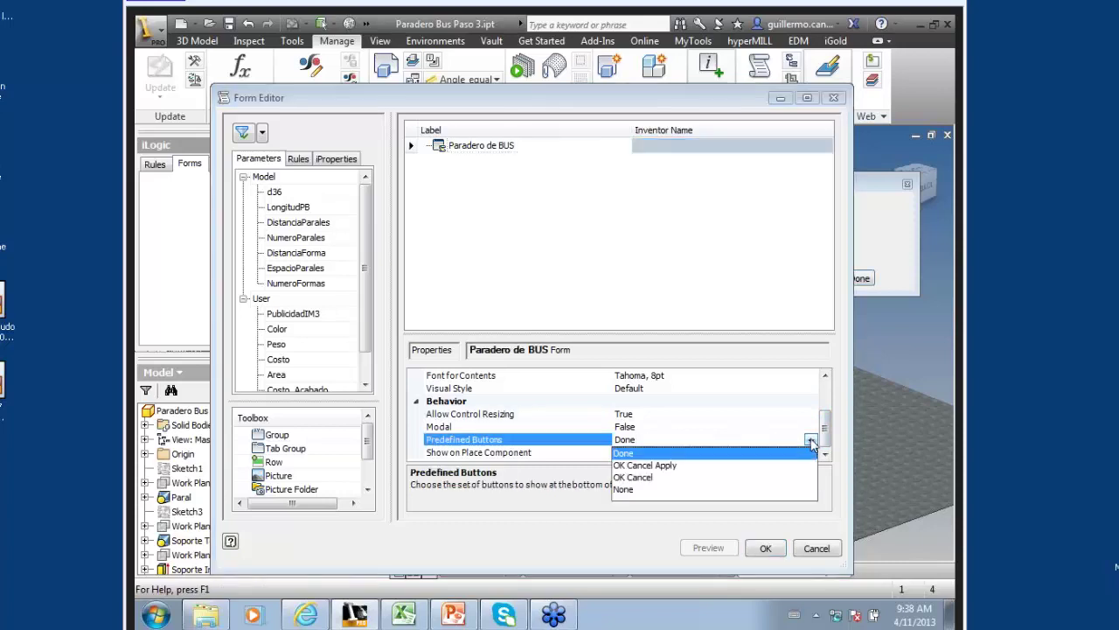
click(652, 465)
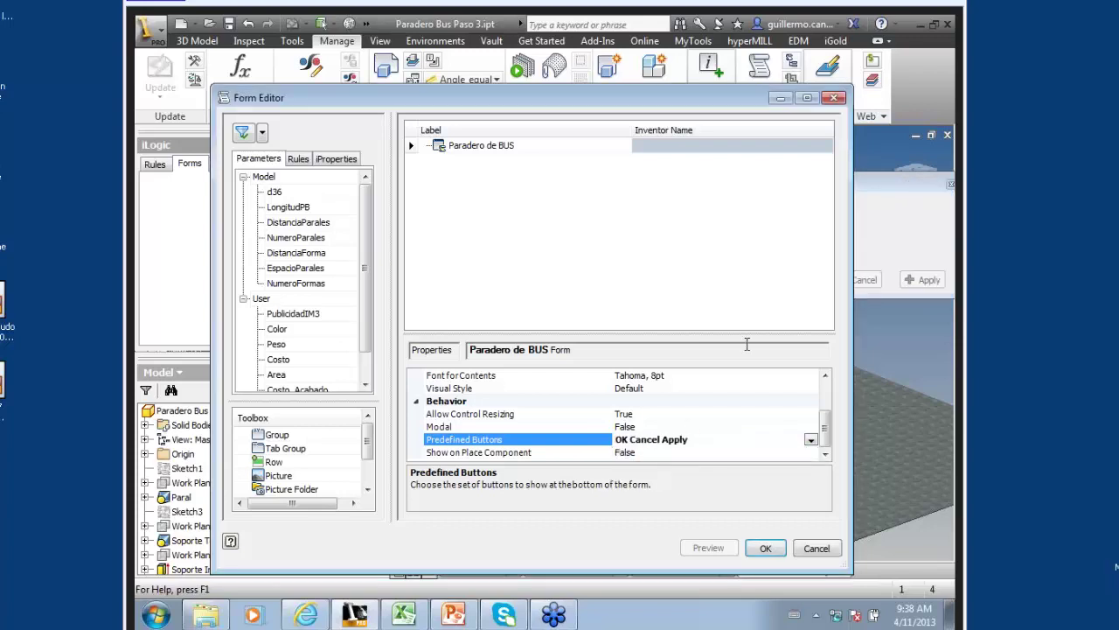
drag(899, 182, 822, 207)
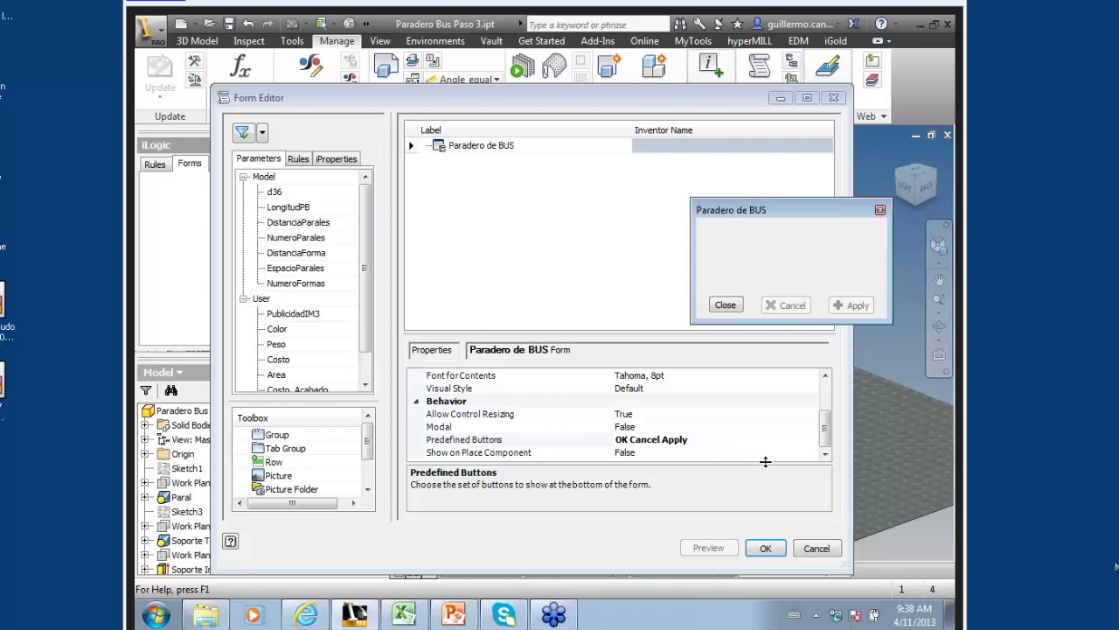
mouse_move(367, 433)
mouse_down()
mouse_move(369, 471)
mouse_move(368, 442)
mouse_up()
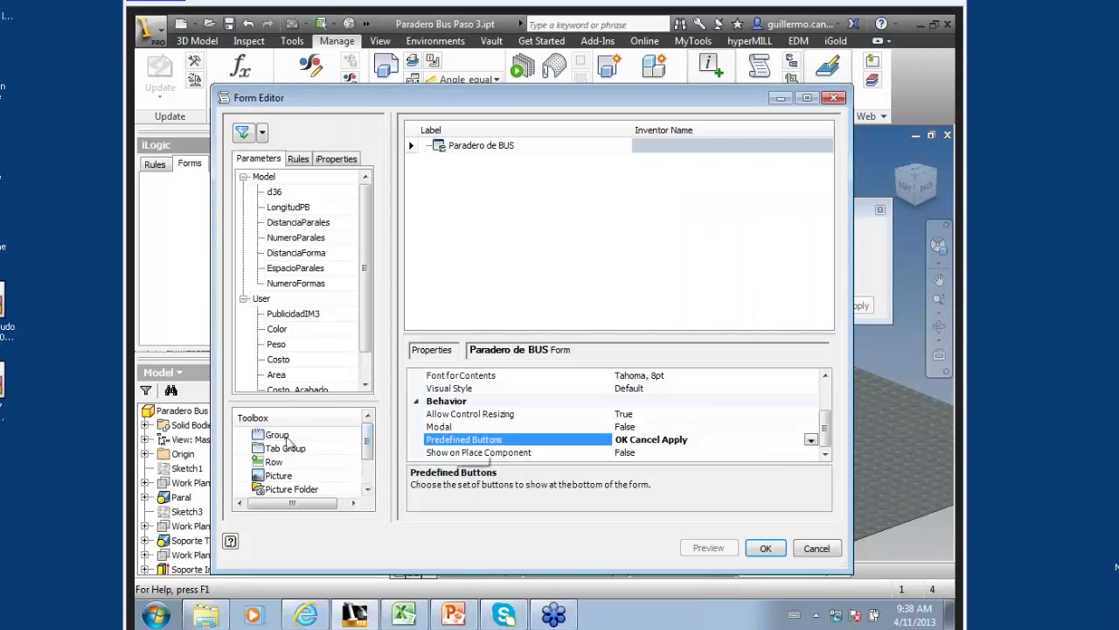
- Add Group 1 and Group 2 to the form tree
drag(287, 436, 448, 151)
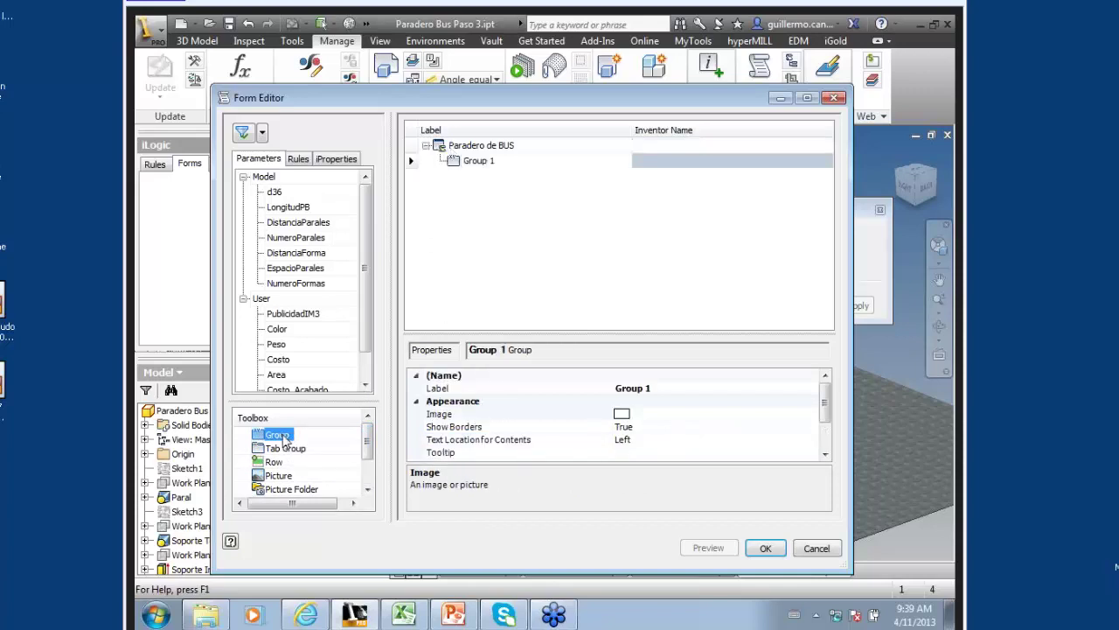
mouse_move(286, 438)
mouse_down()
mouse_move(453, 147)
mouse_move(455, 166)
mouse_up()
double_click(472, 161)
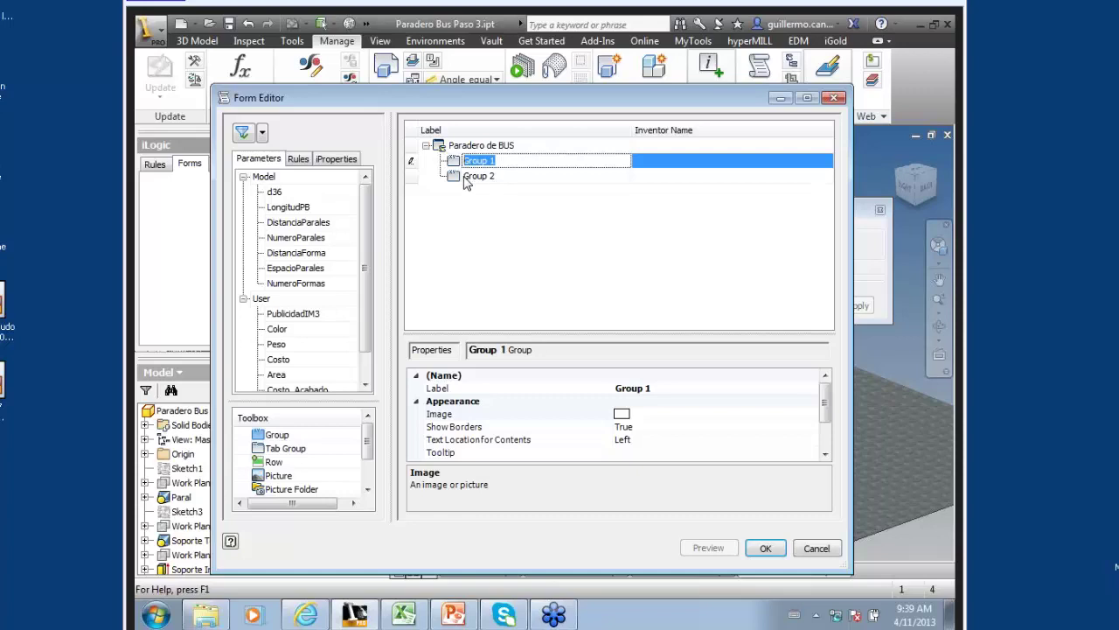
click(466, 177)
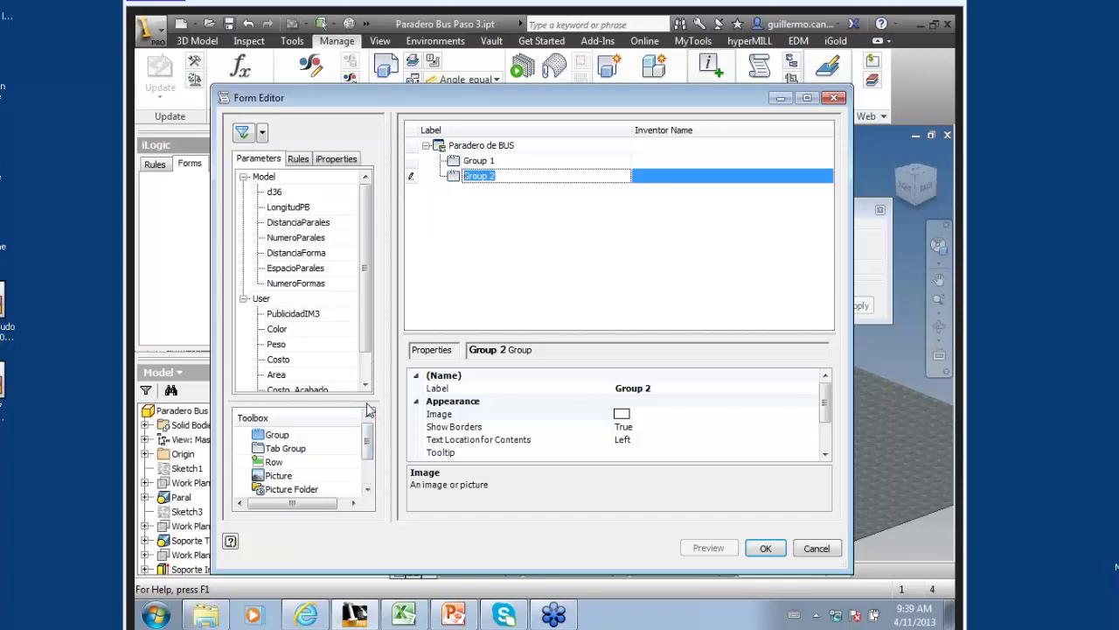
- Add four rows inside Group 1 and one row (Row 6) inside Group 2
drag(271, 462, 455, 166)
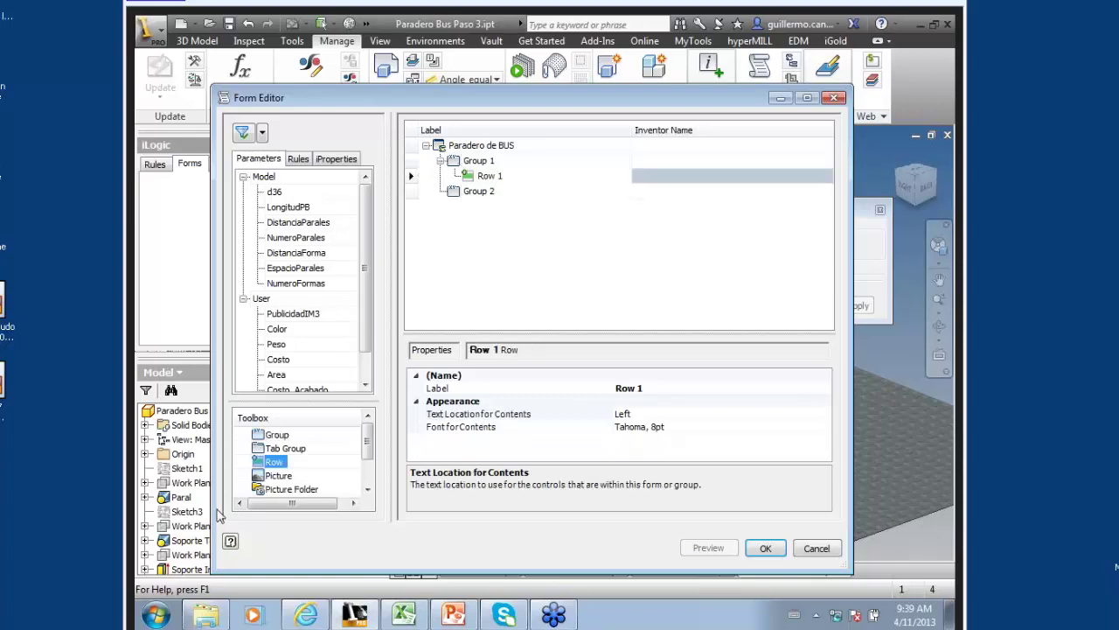
drag(270, 468, 470, 185)
click(487, 192)
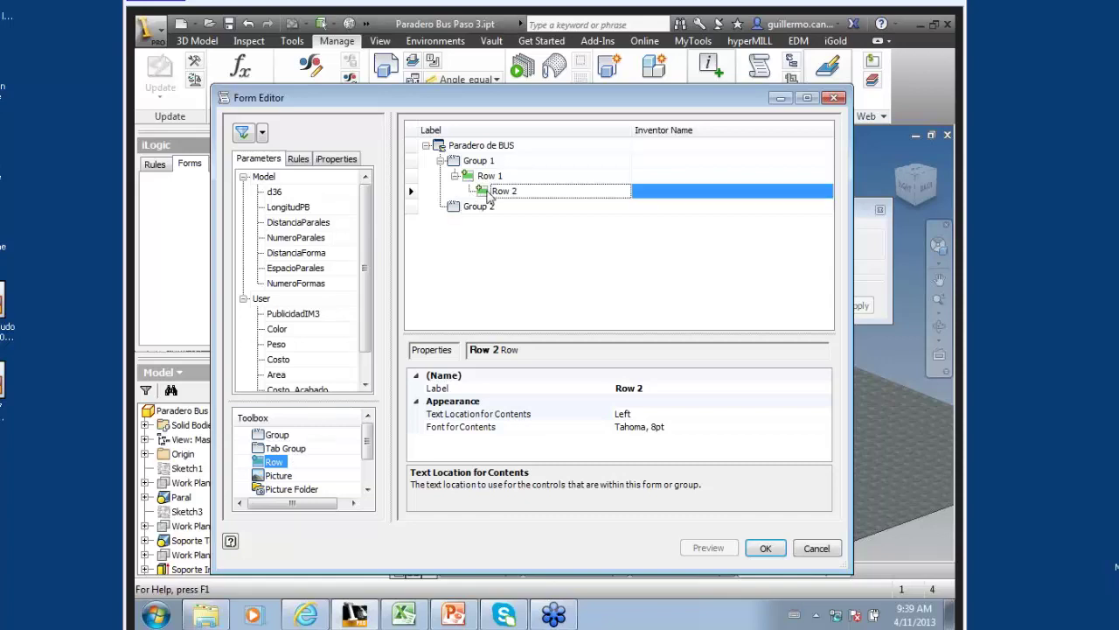
drag(486, 192, 468, 161)
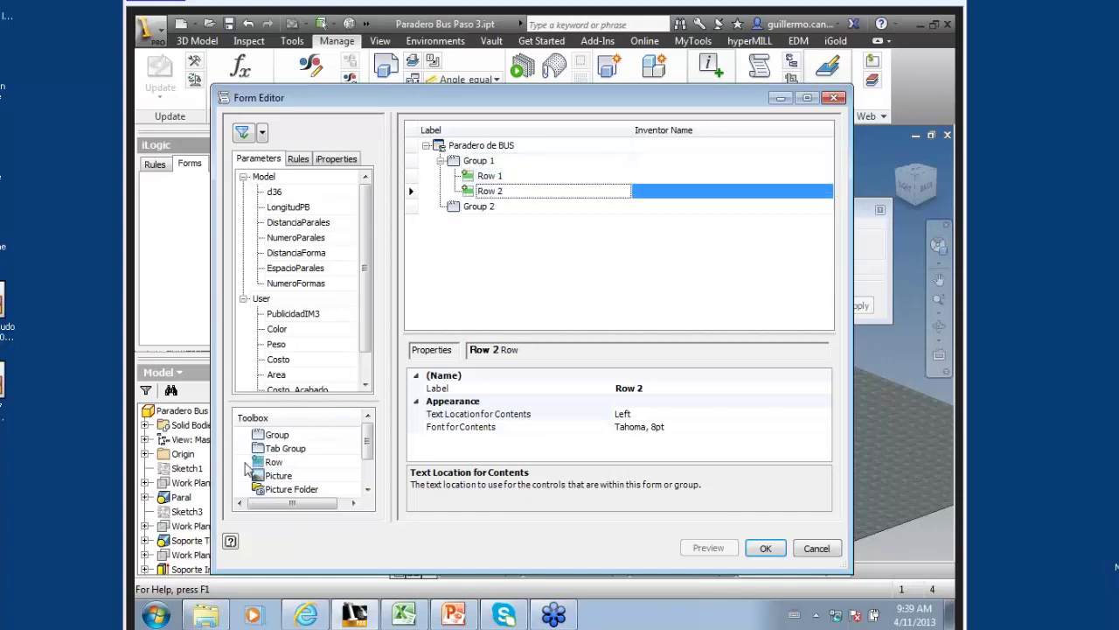
drag(271, 463, 455, 161)
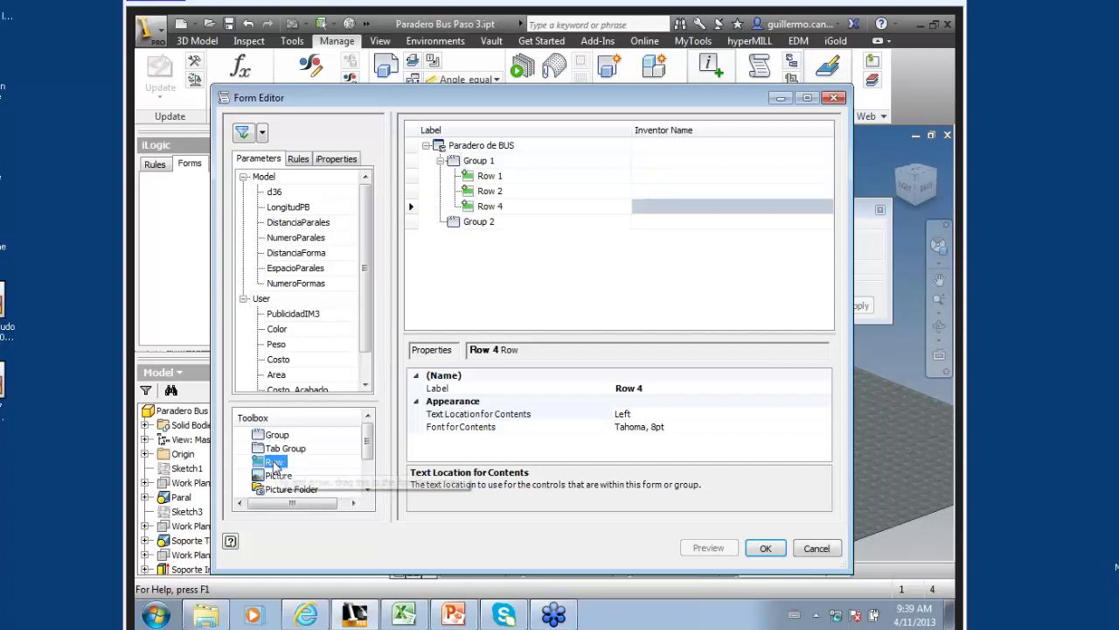
drag(280, 462, 465, 164)
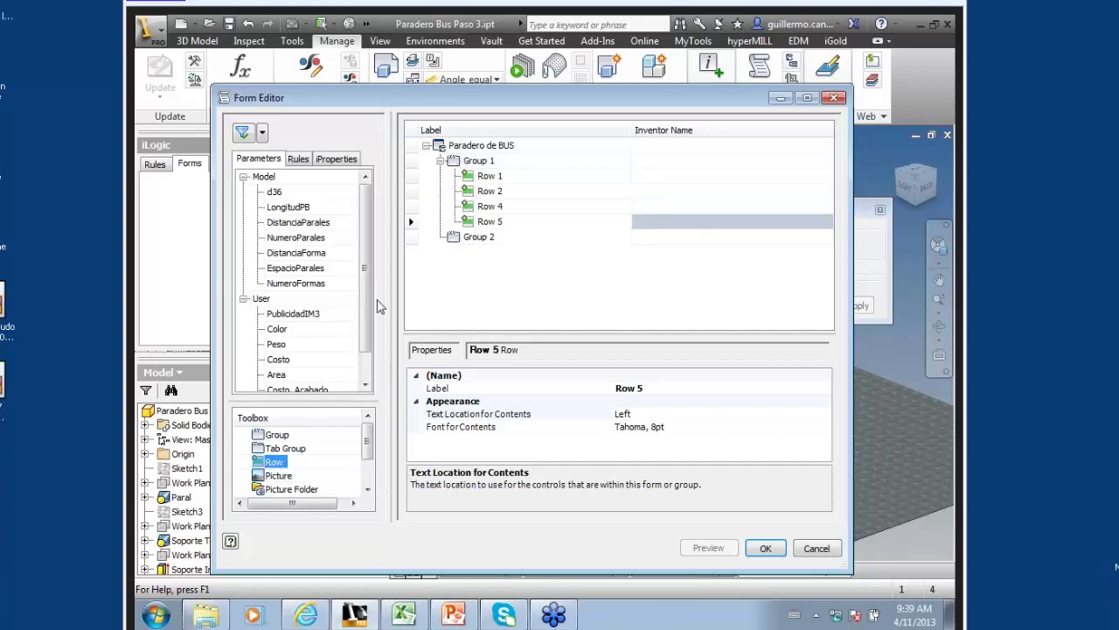
drag(273, 463, 455, 238)
drag(455, 238, 456, 239)
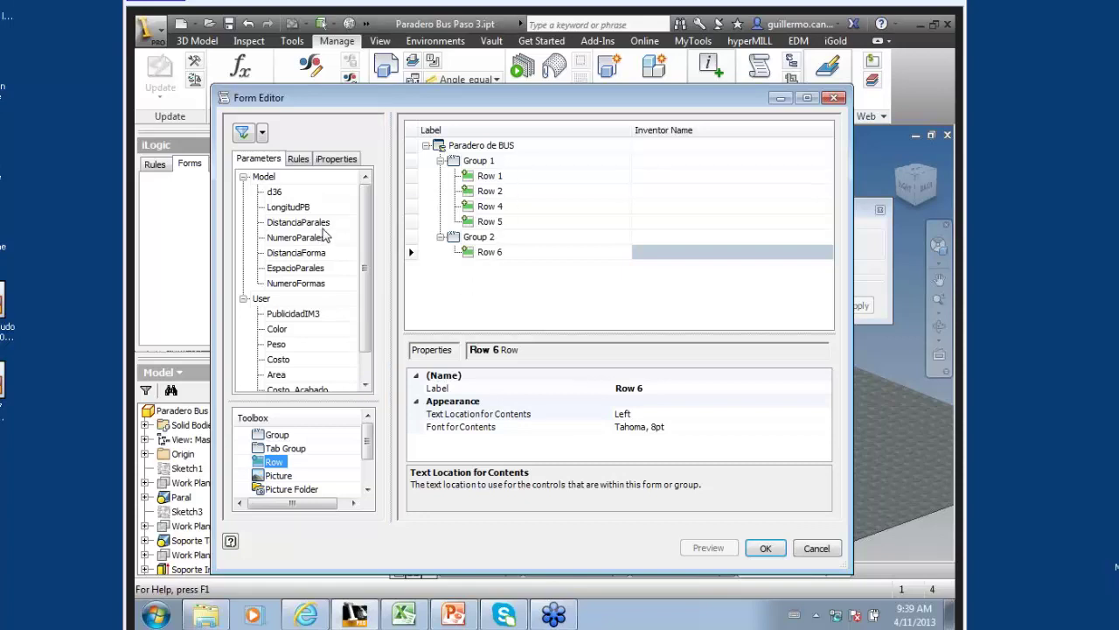
- Place LongitudPB, NumeroParales, PublicidadIM3 and Color into the Group 1 rows
drag(306, 210, 490, 177)
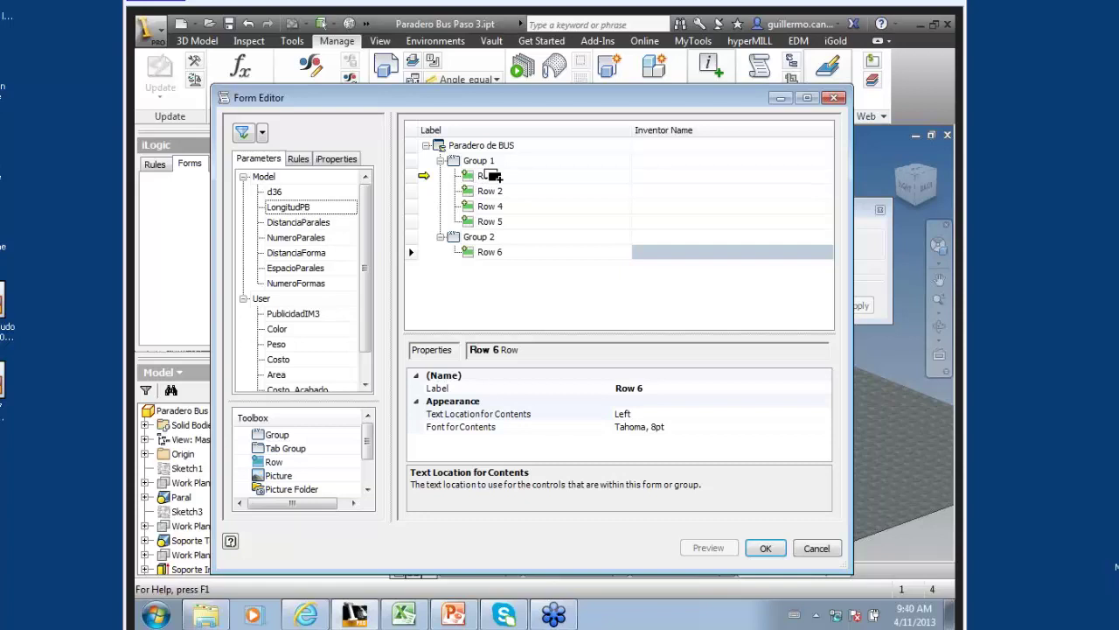
drag(492, 177, 491, 177)
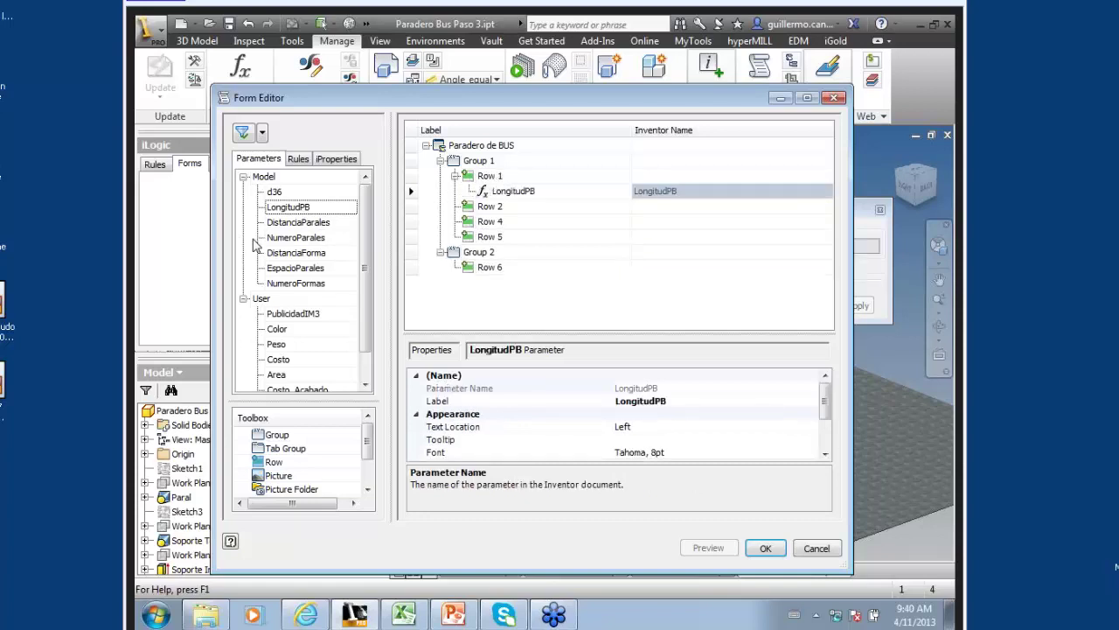
click(282, 240)
drag(282, 246, 473, 211)
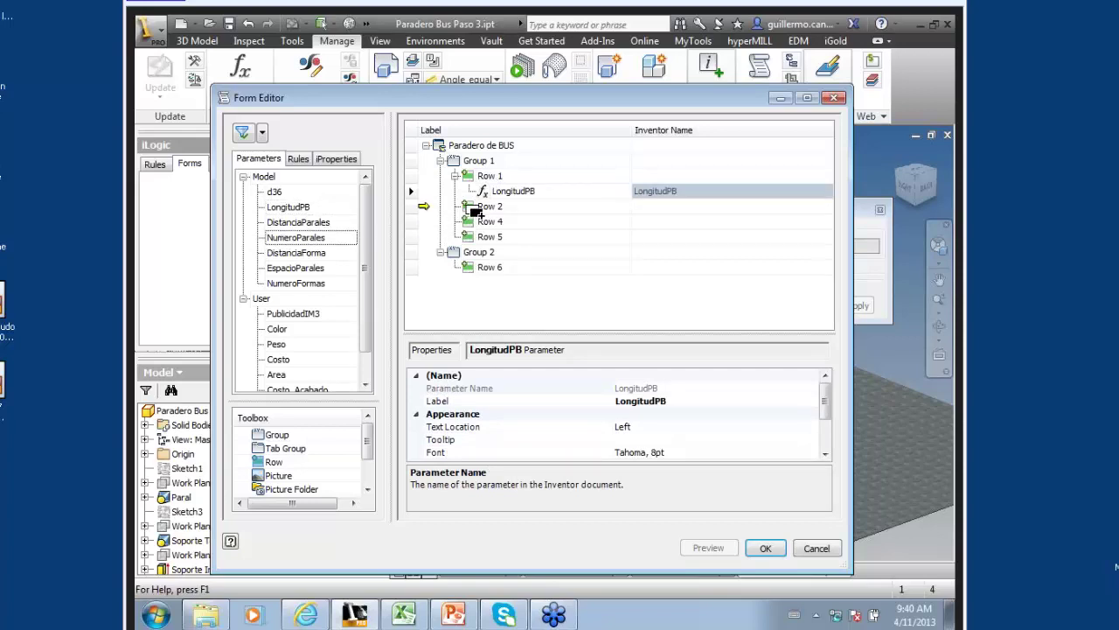
drag(473, 210, 473, 211)
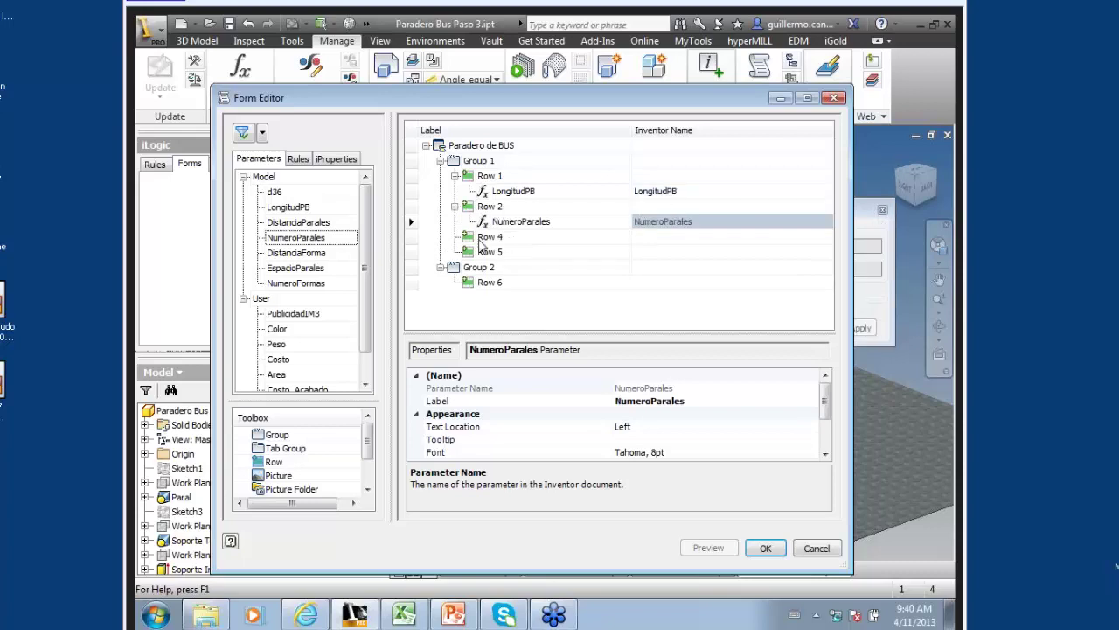
scroll(367, 289, down, 1)
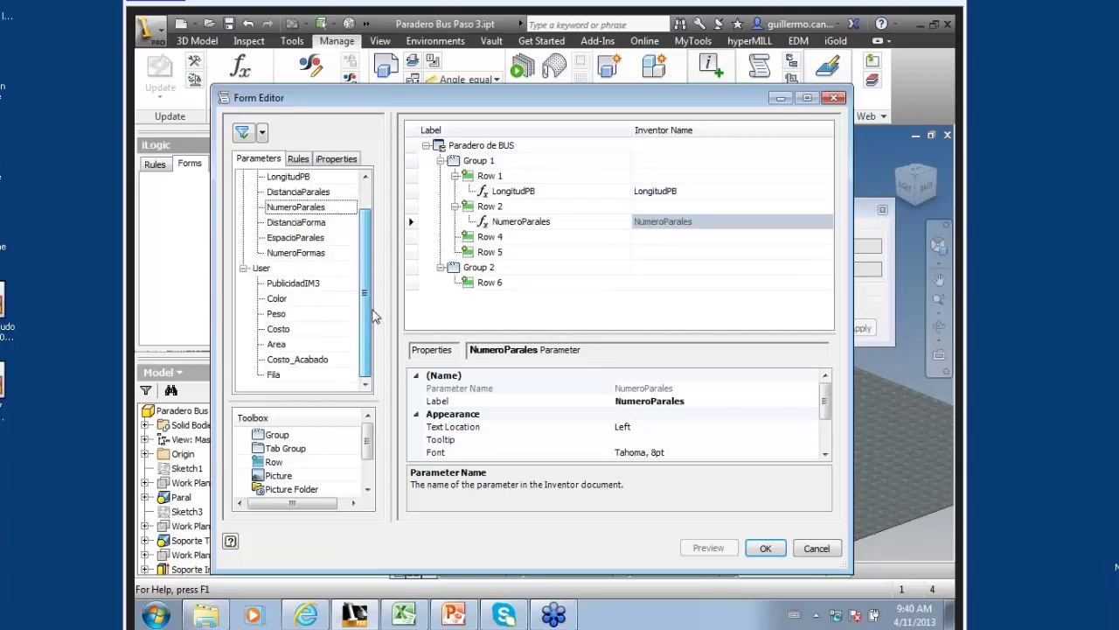
drag(323, 284, 494, 237)
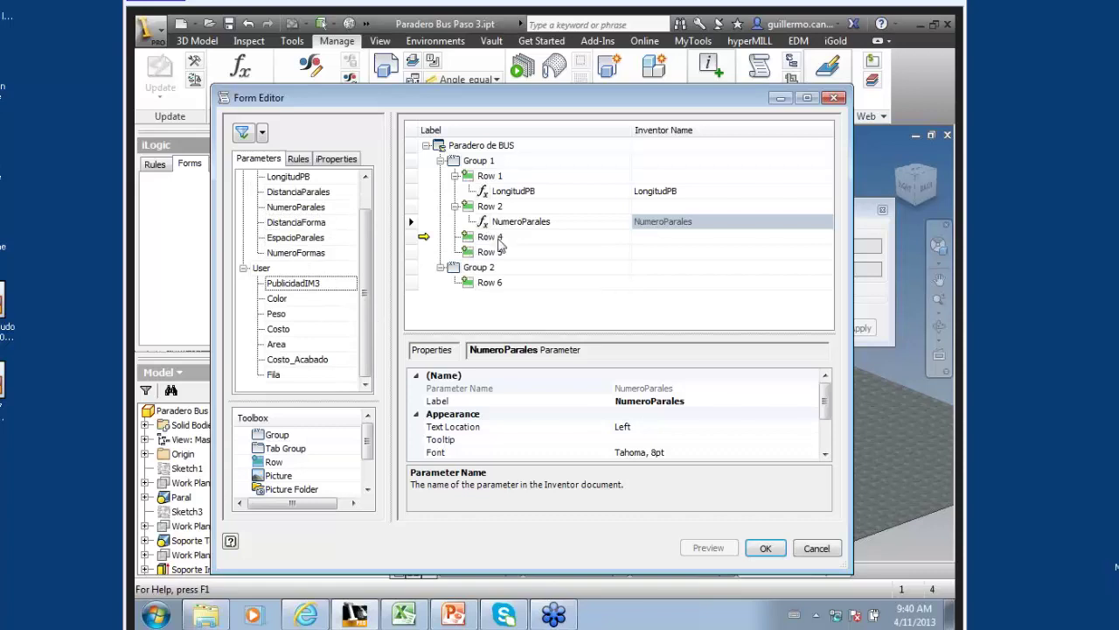
click(870, 217)
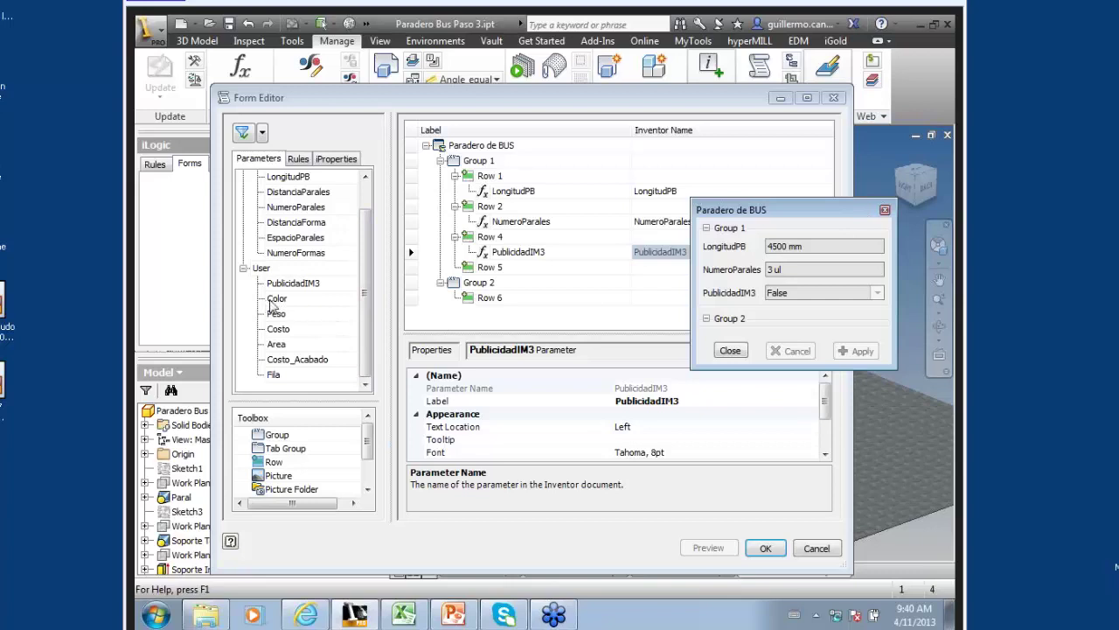
drag(273, 298, 477, 268)
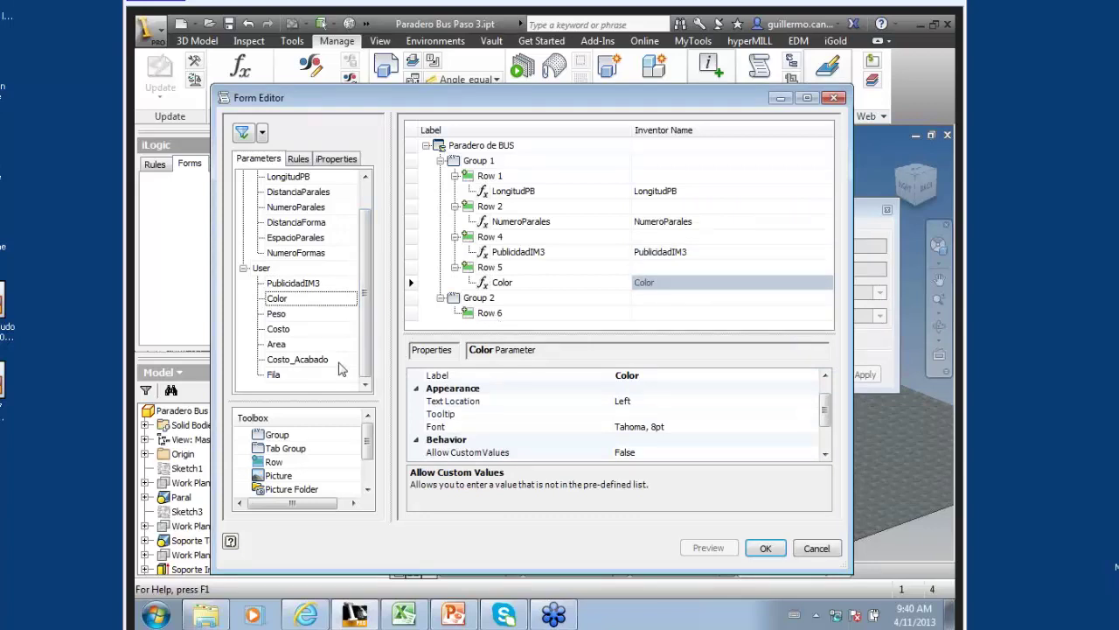
- Place Costo and Costo_Acabado into Row 6 of Group 2
drag(293, 329, 479, 315)
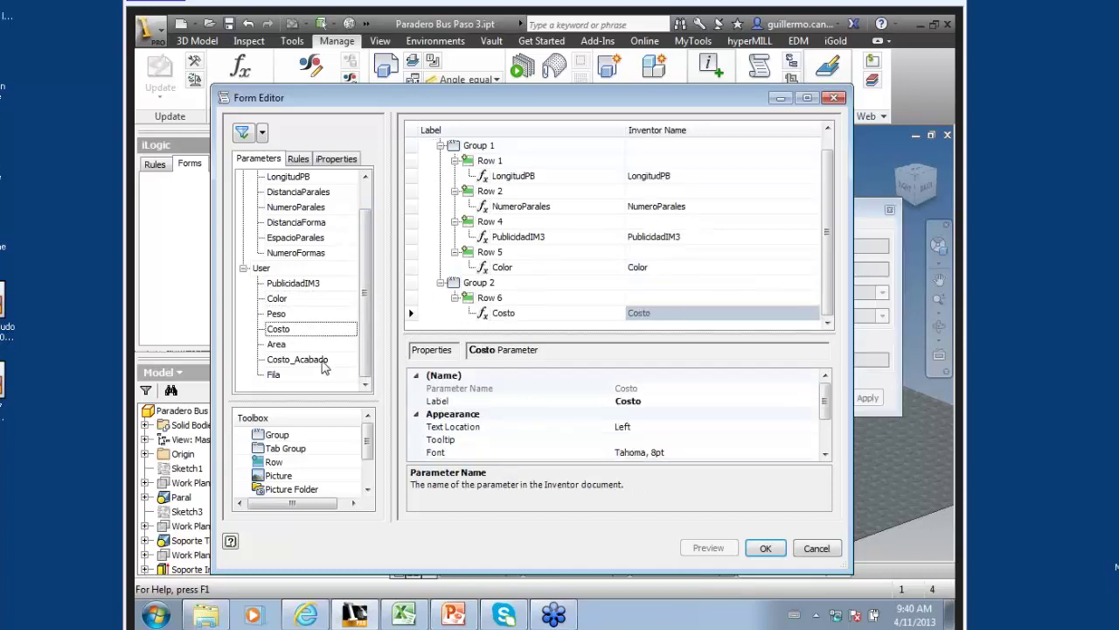
mouse_move(324, 365)
mouse_down()
mouse_move(761, 306)
mouse_move(483, 302)
mouse_up()
drag(887, 212, 736, 158)
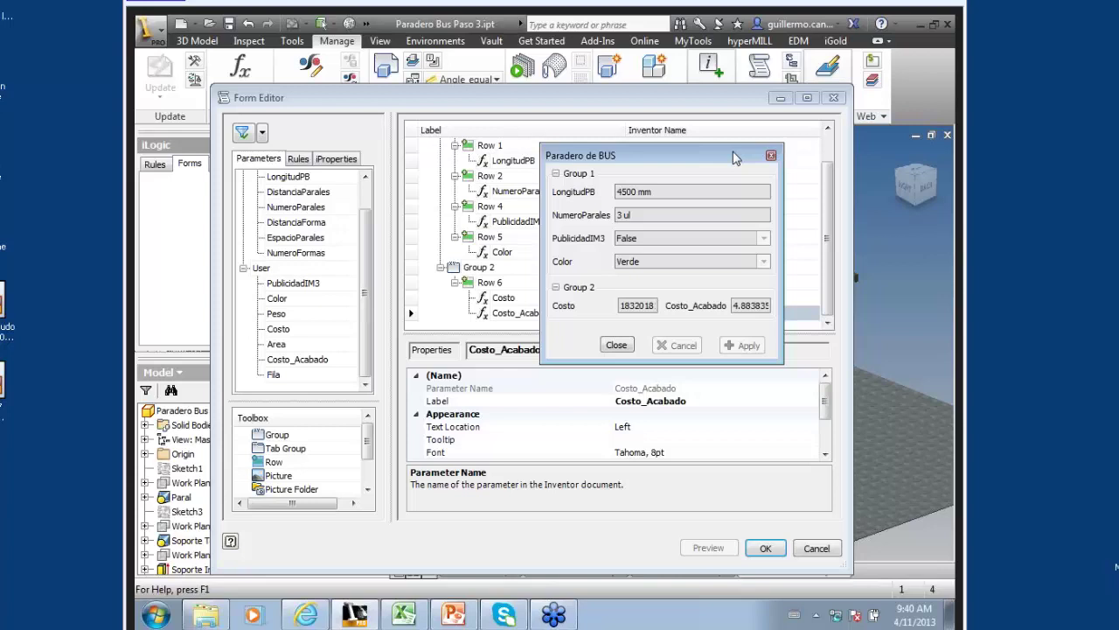
- Set NumeroParales's Edit Control Type to Slider
drag(734, 156, 807, 181)
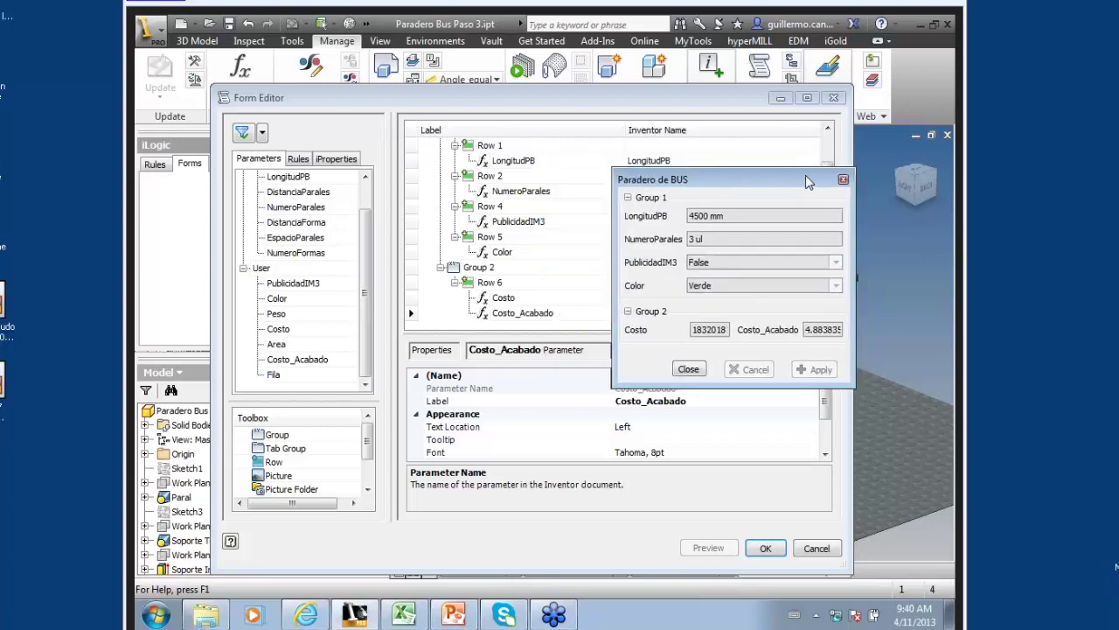
click(658, 112)
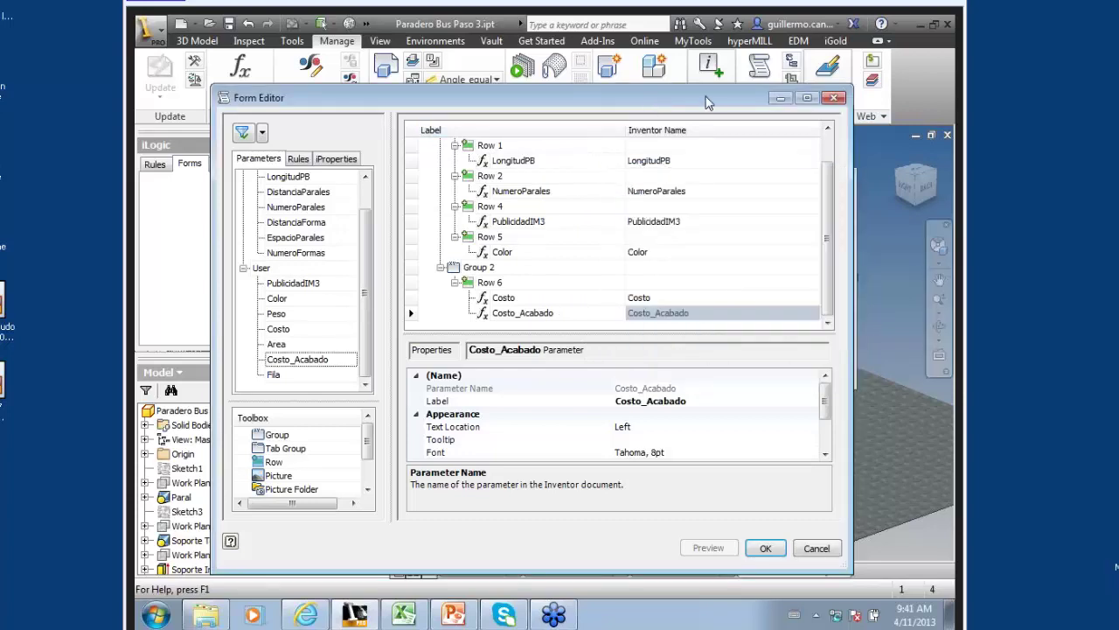
drag(704, 102, 553, 105)
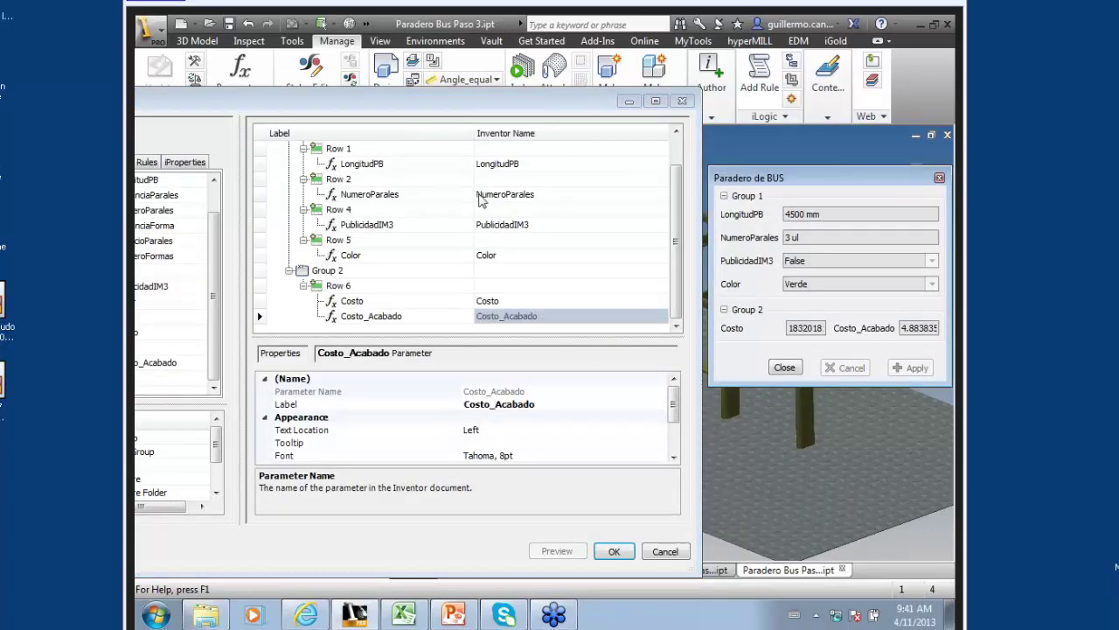
click(525, 200)
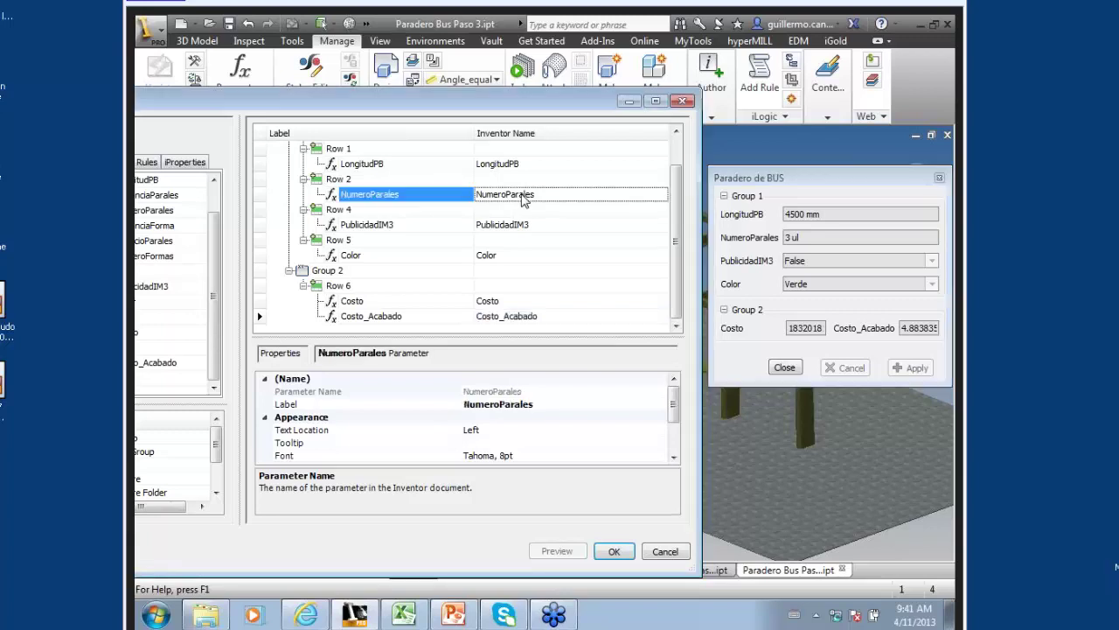
click(674, 457)
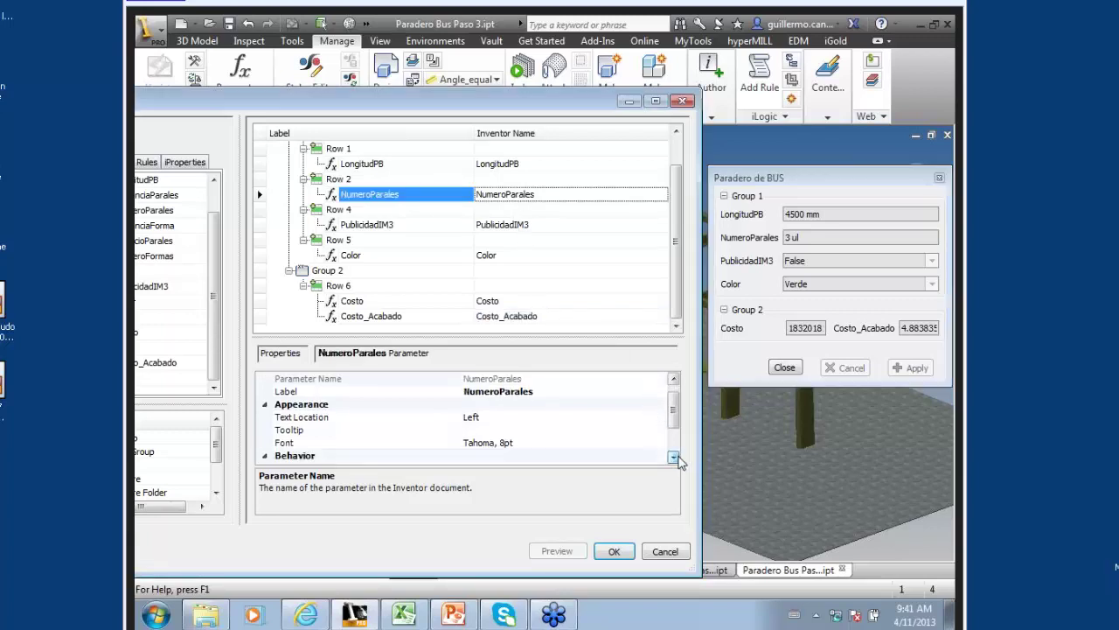
click(674, 456)
click(673, 456)
click(673, 456)
click(673, 456)
click(660, 431)
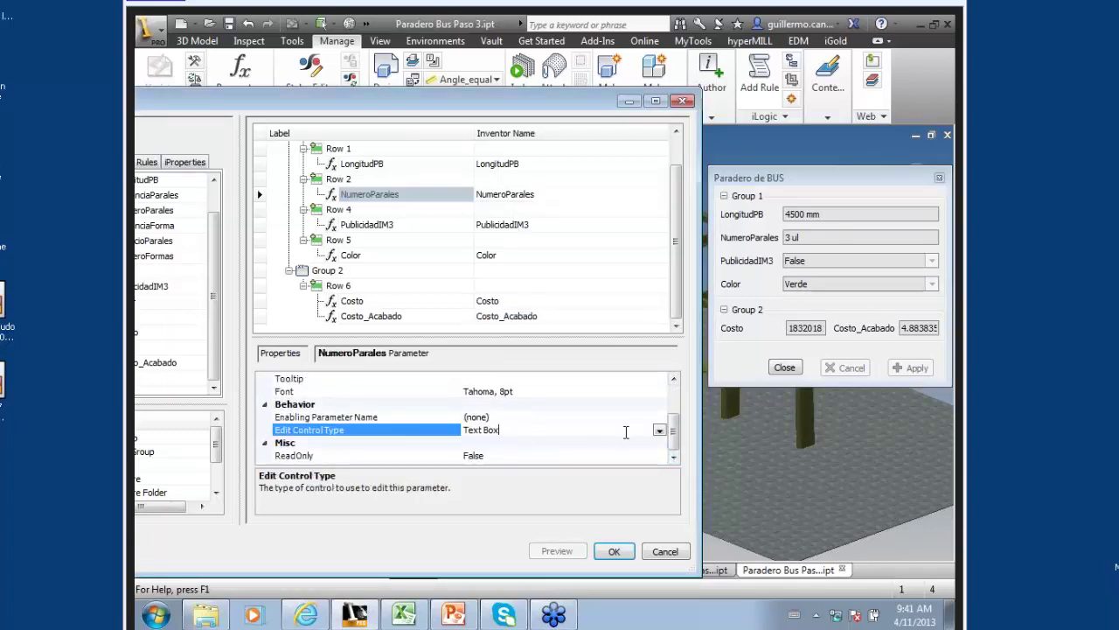
click(660, 431)
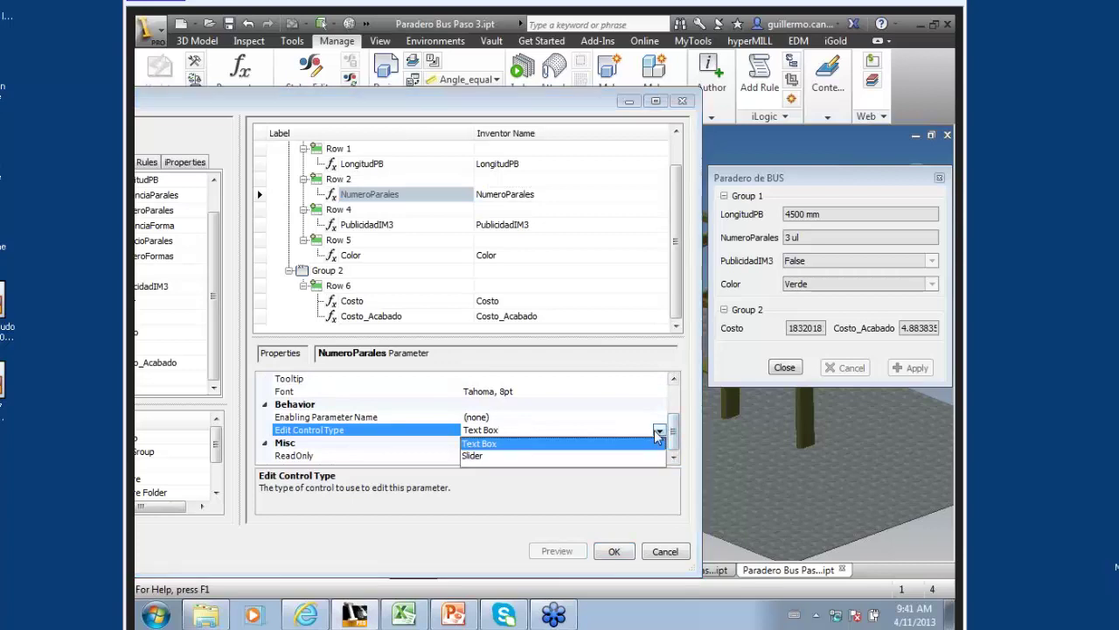
click(480, 457)
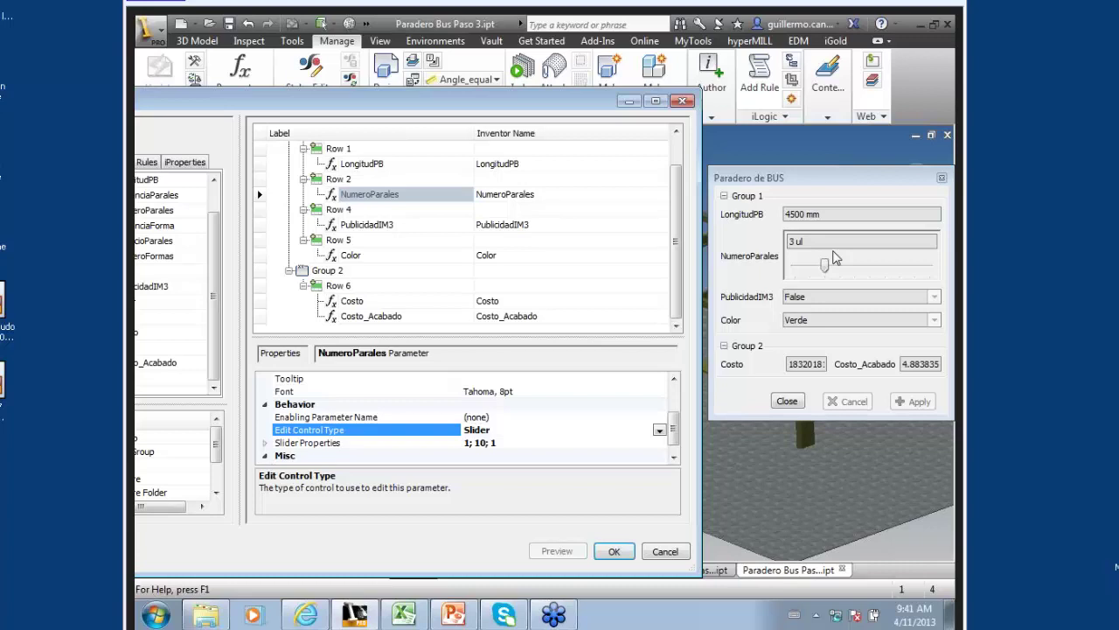
- Change the NumeroParales slider's Maximum Value from 10 to 6
click(673, 457)
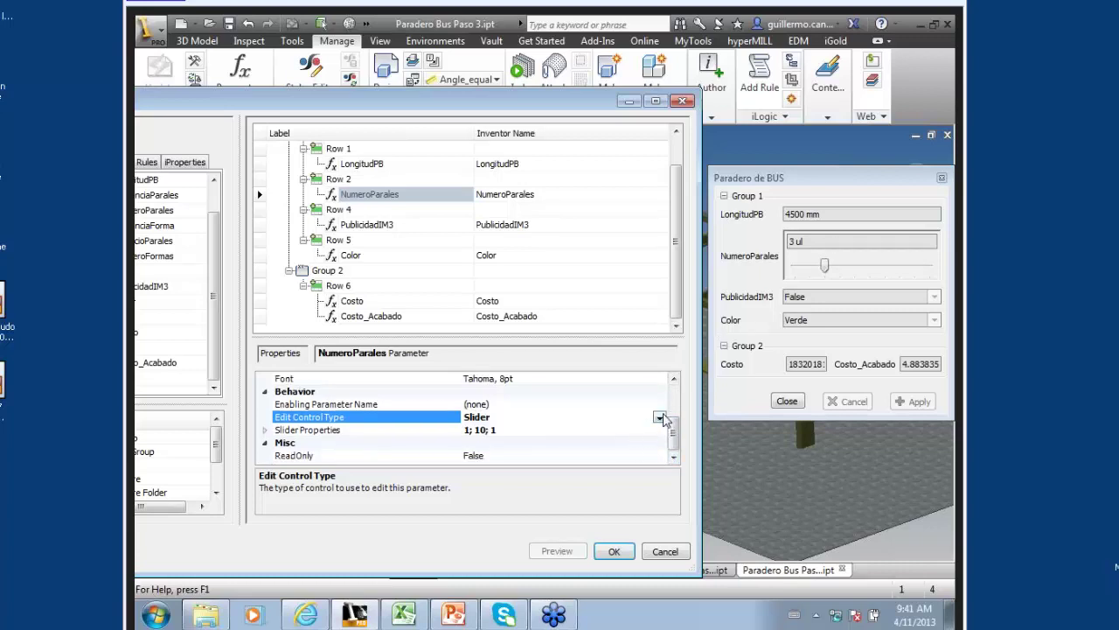
click(660, 418)
click(660, 418)
click(515, 431)
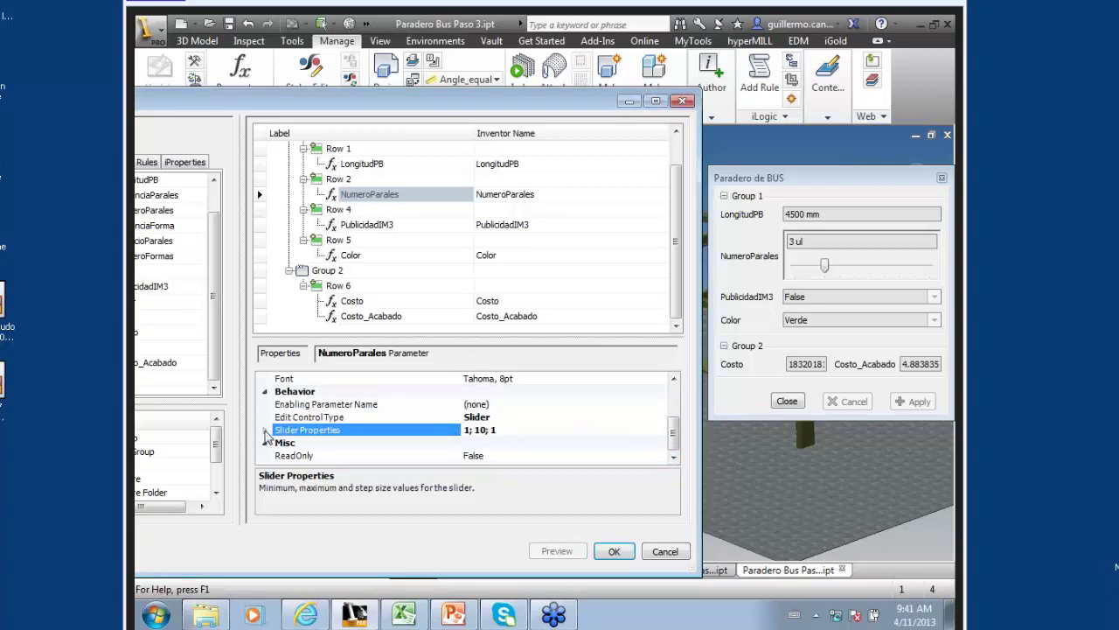
click(266, 434)
click(673, 456)
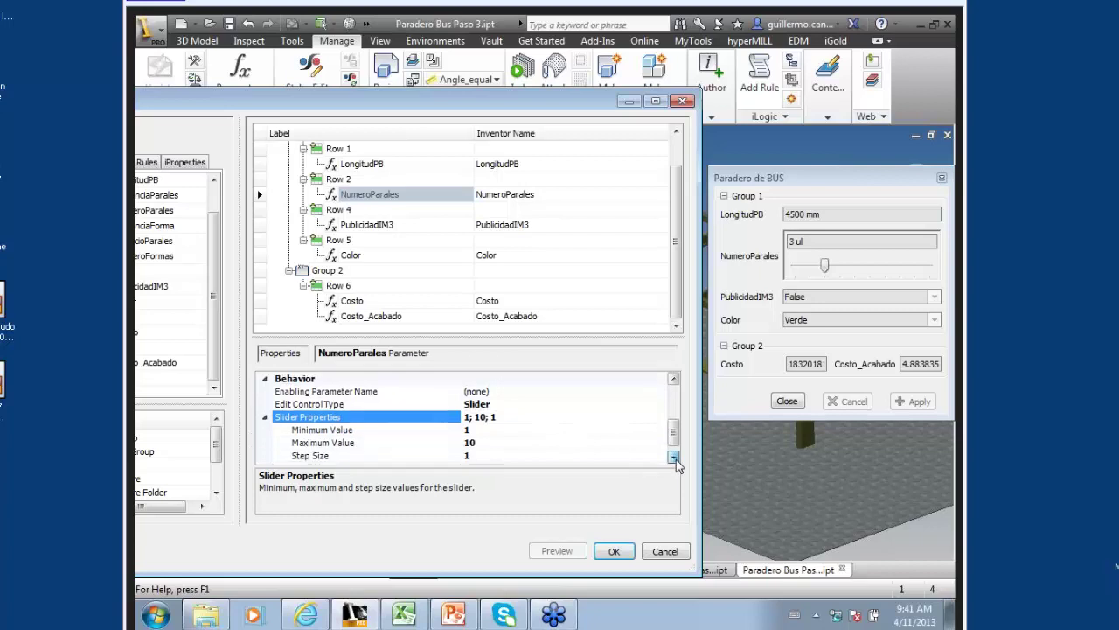
click(673, 457)
click(674, 457)
click(487, 404)
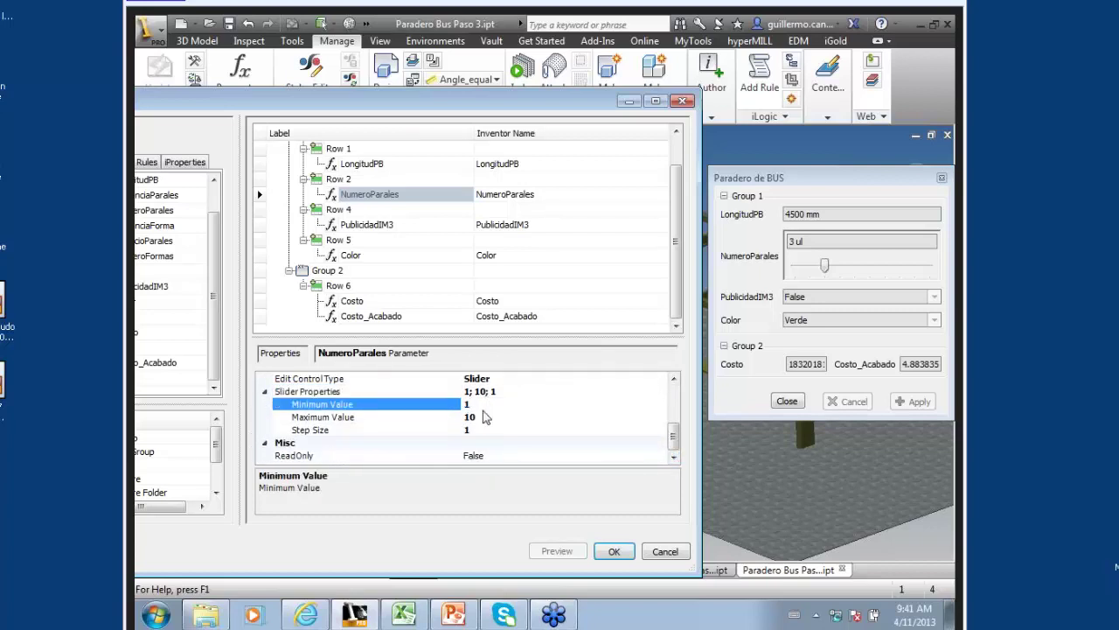
click(487, 417)
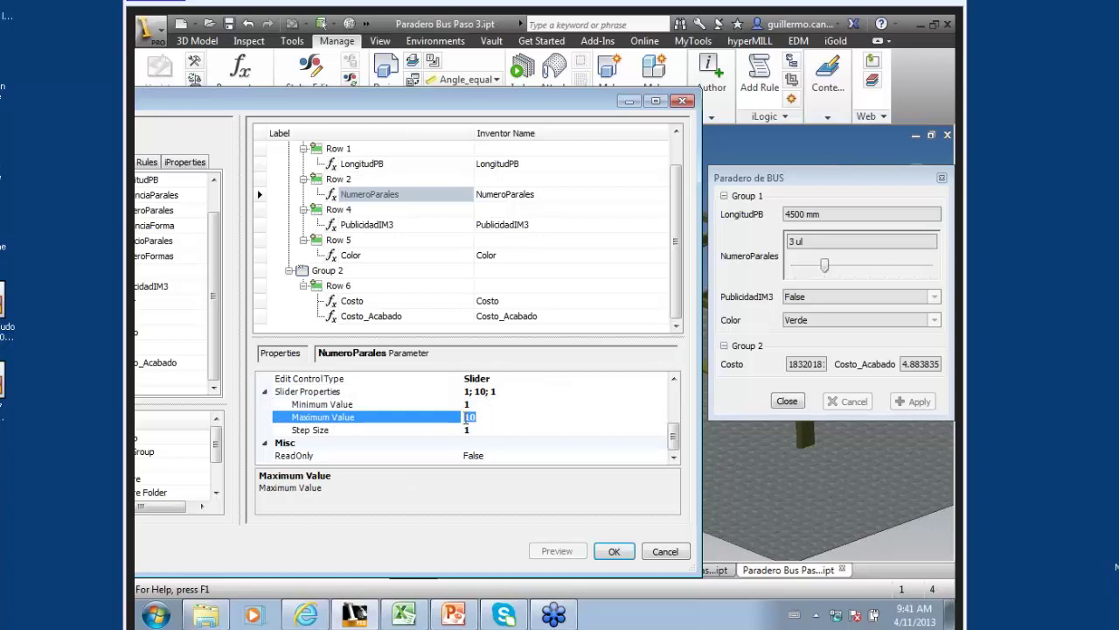
key(BackSpace)
text(6)
key(Tab)
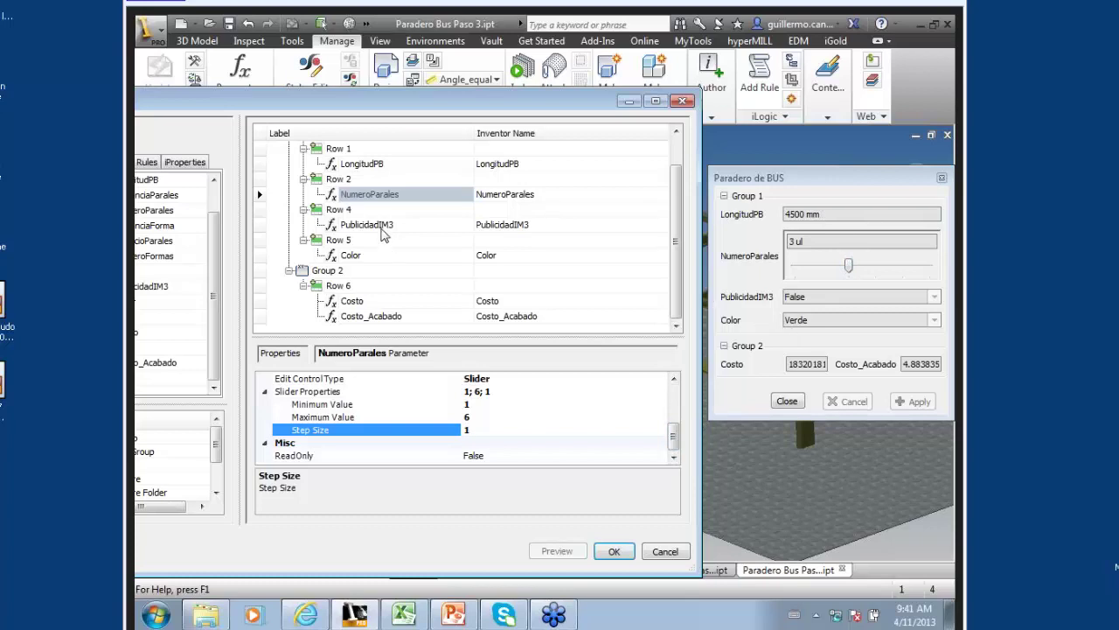
- Set PublicidadIM3's Edit Control Type to Check Box and save the form with OK
click(383, 233)
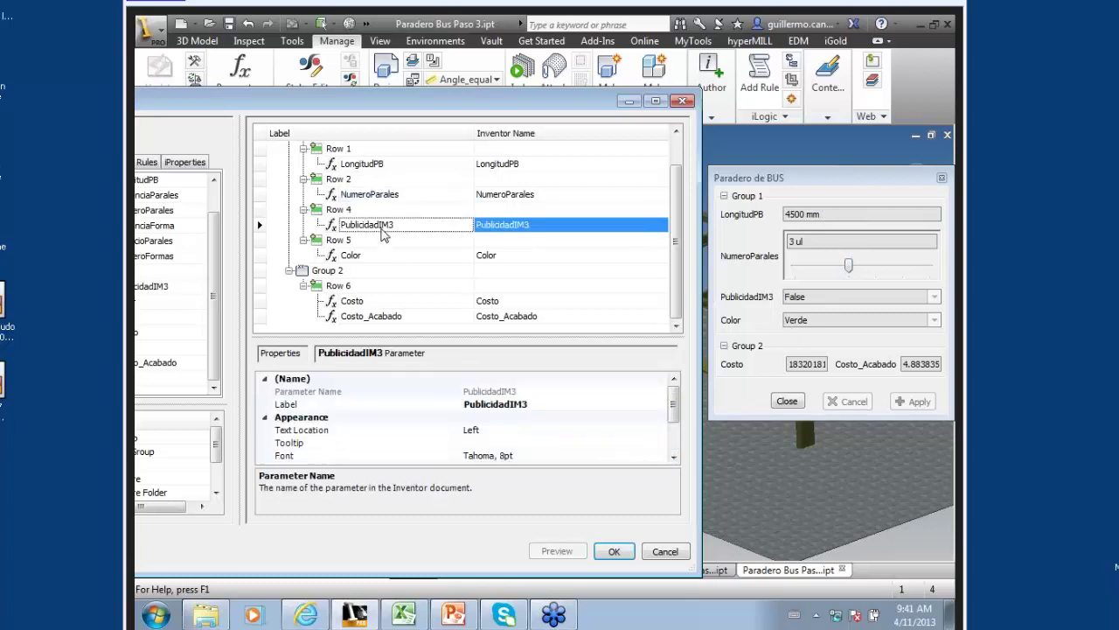
click(383, 229)
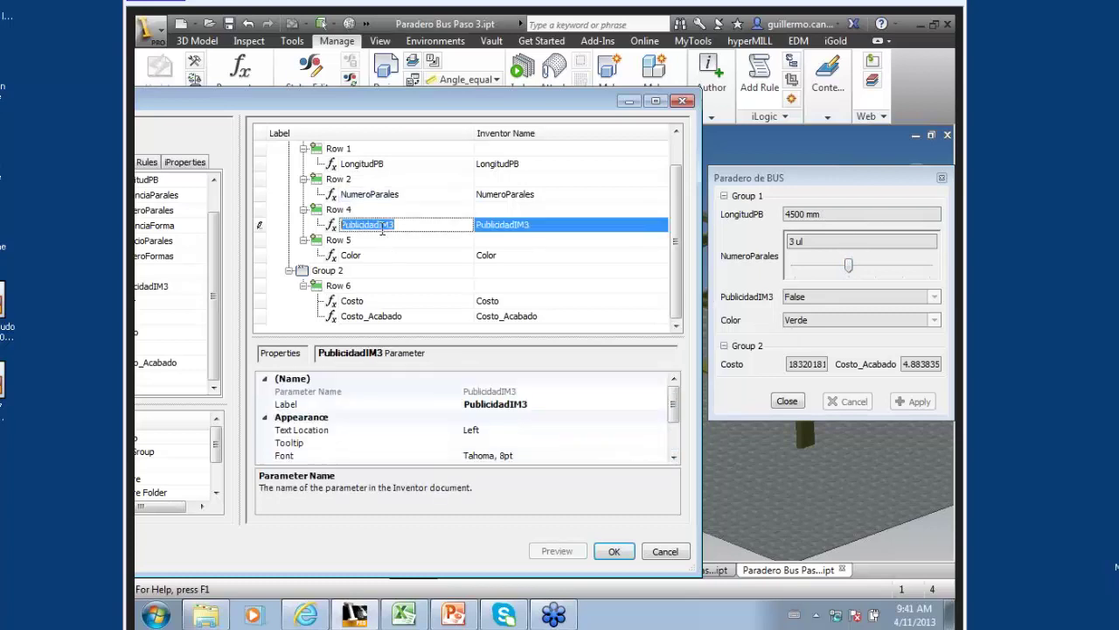
click(674, 460)
click(673, 460)
click(674, 460)
click(673, 460)
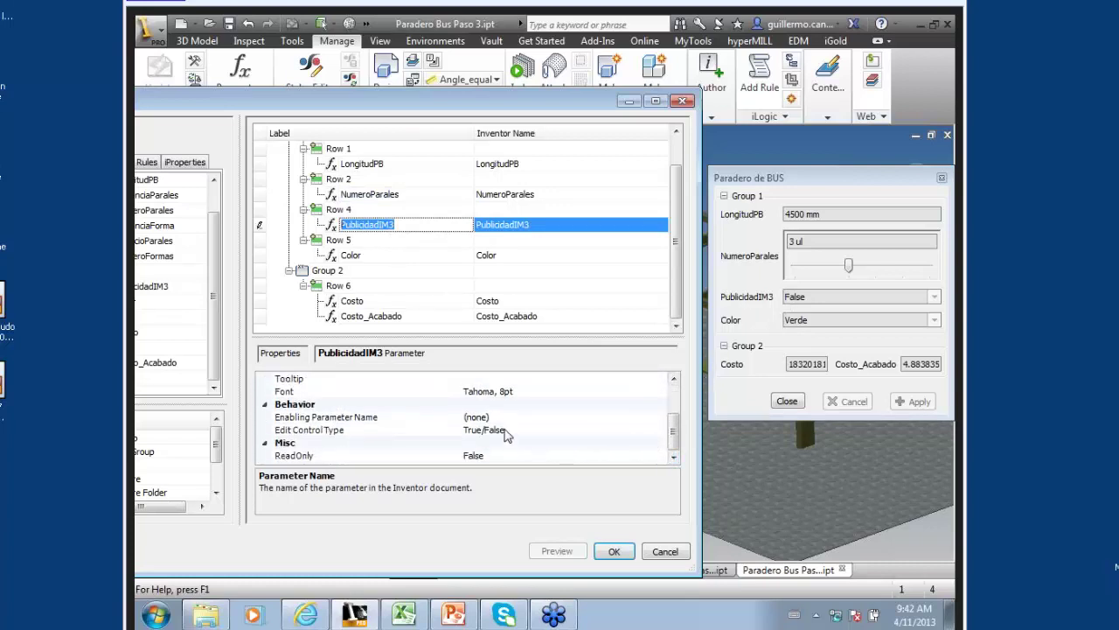
click(505, 430)
click(659, 430)
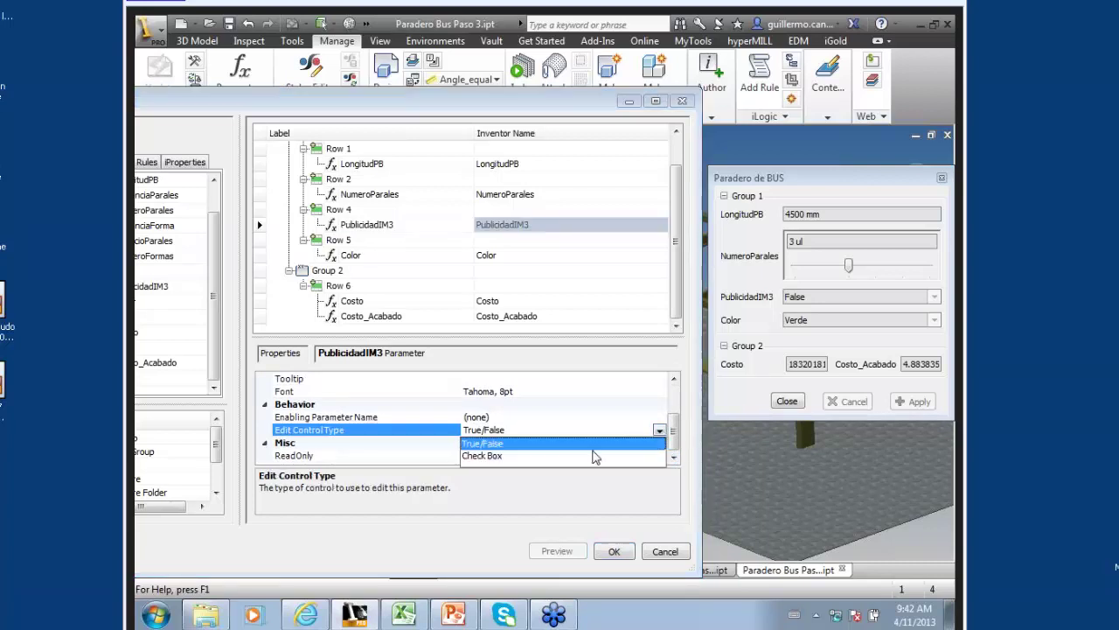
click(487, 456)
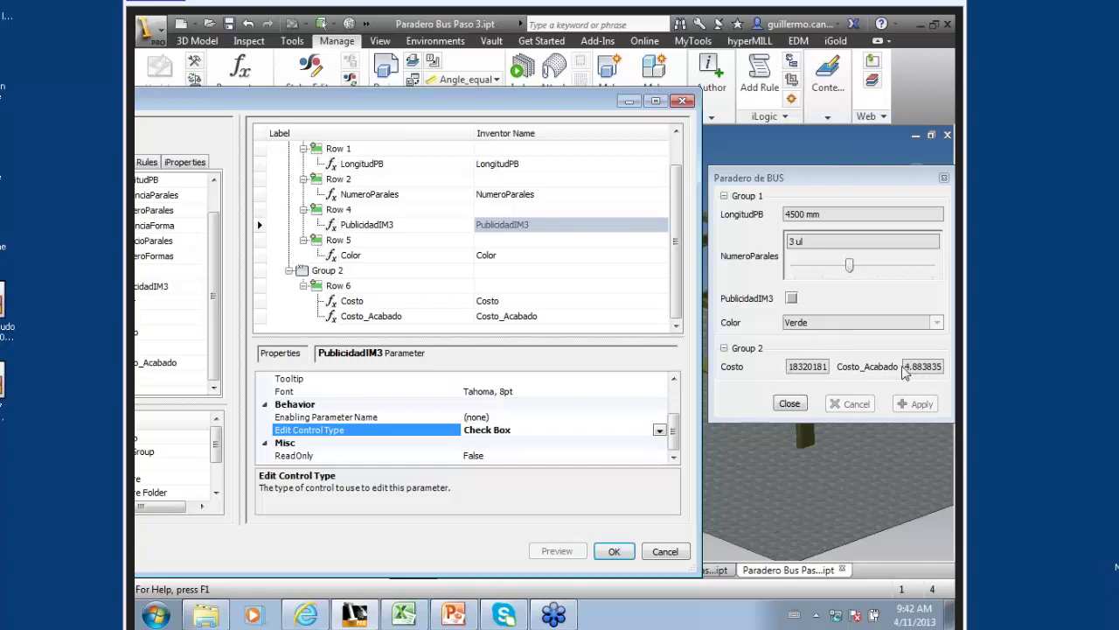
click(615, 552)
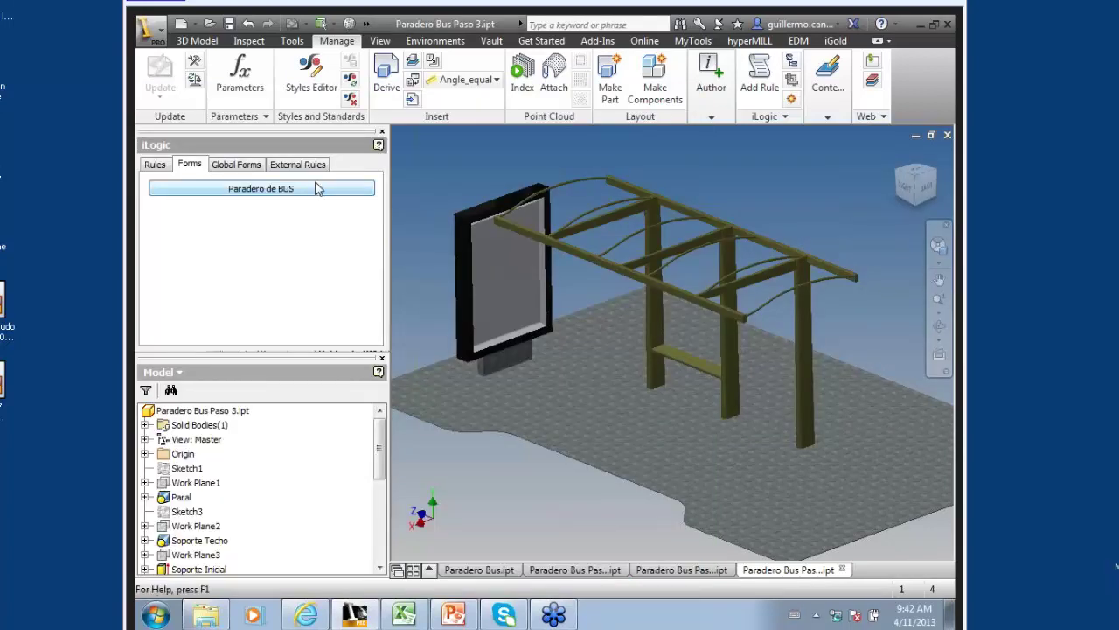
- Check the Paradero de BUS form's options, then bring the Paradero Bus.ipt part to the front
right_click(317, 191)
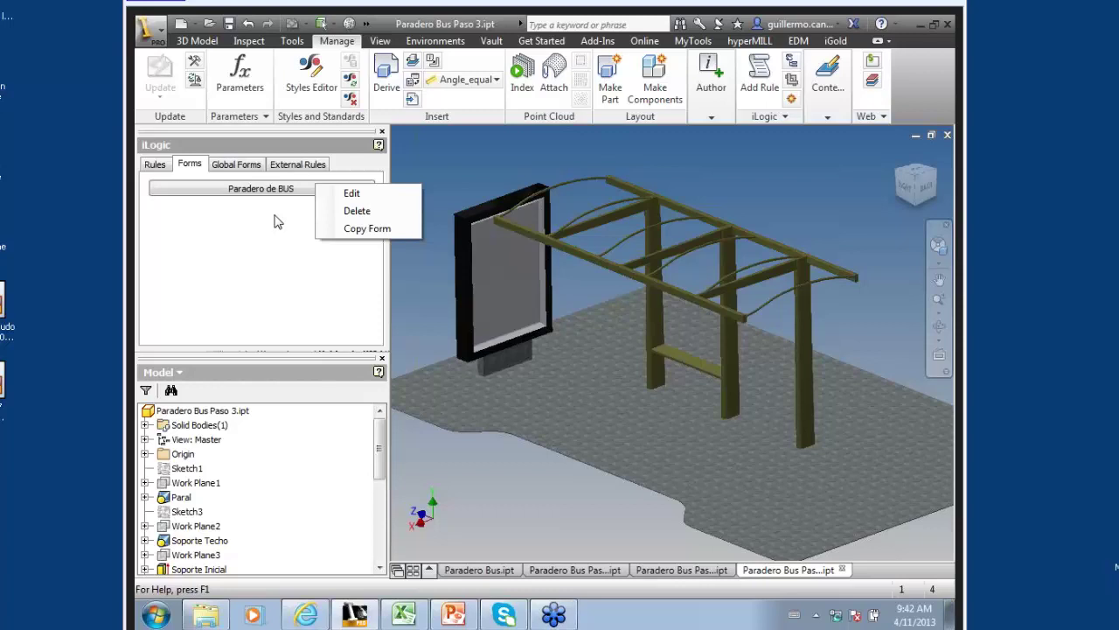
click(278, 219)
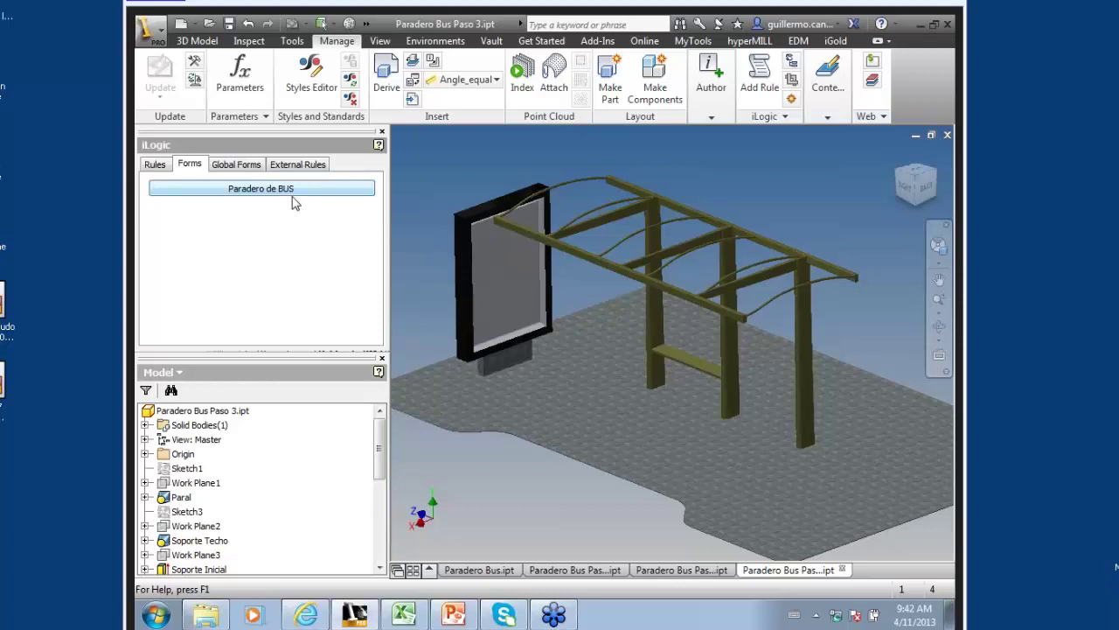
right_click(333, 198)
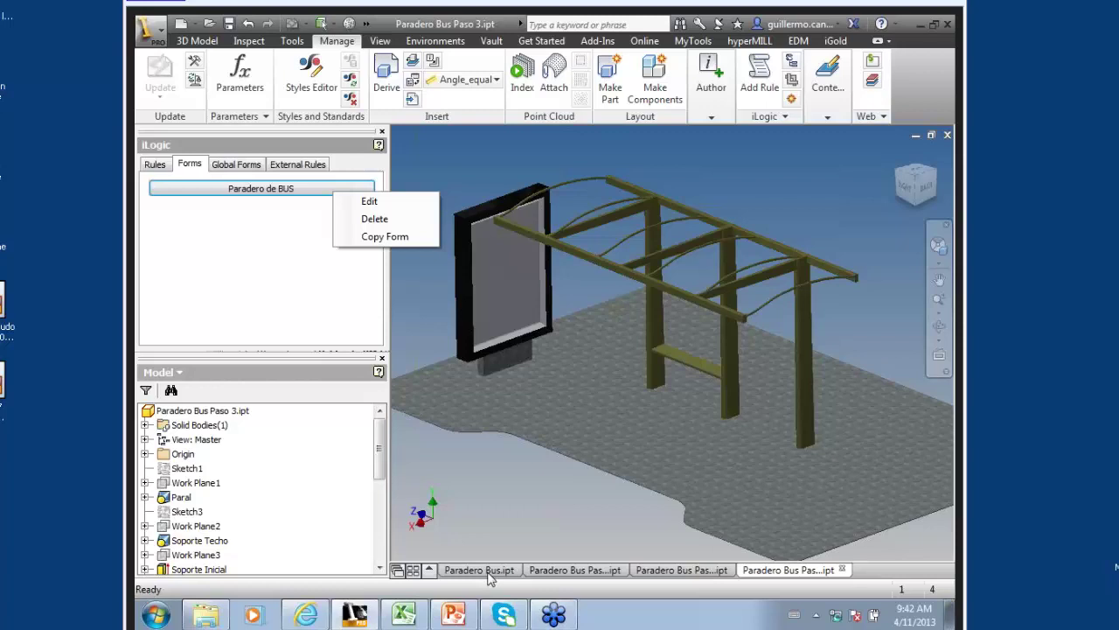
click(490, 571)
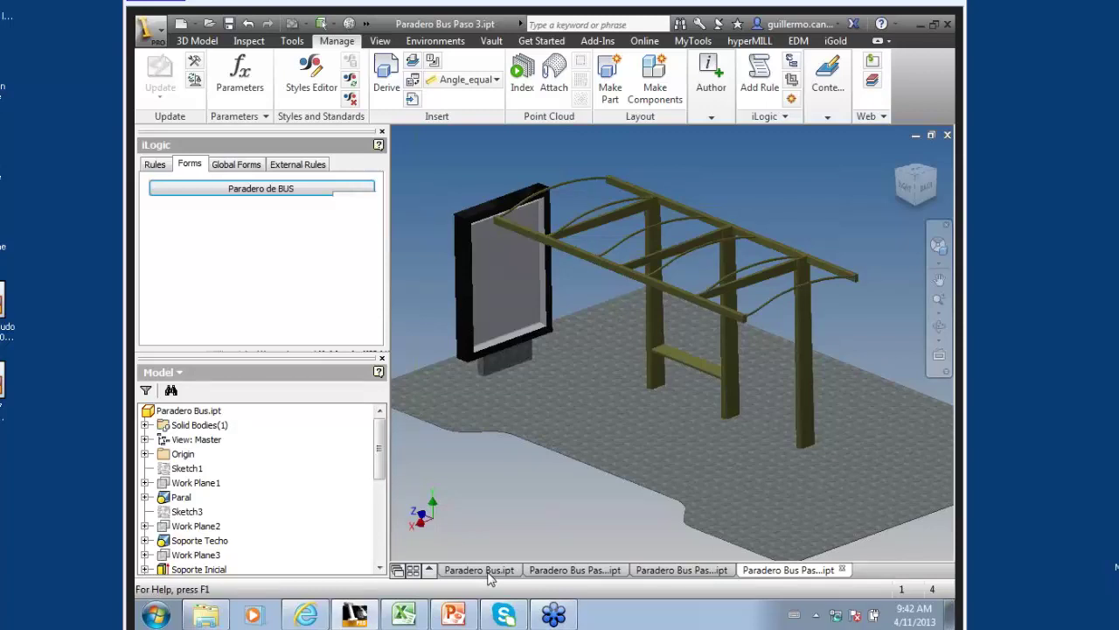
- In the Paradero Bus form, enable PublicidadIM3 and raise NumeroParales from 2 to 3
click(226, 200)
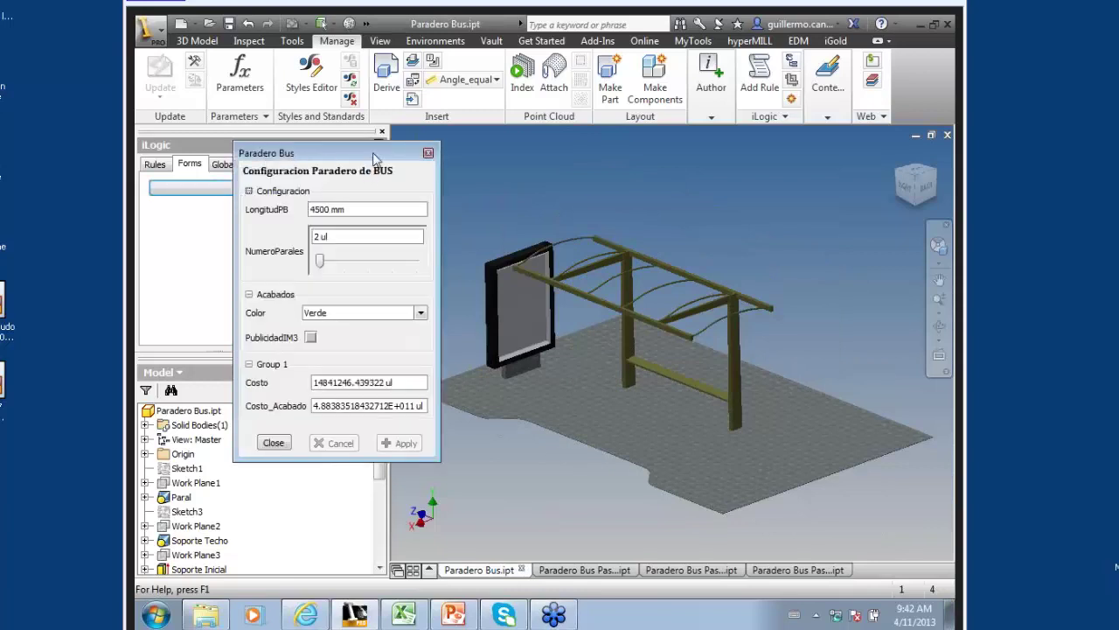
drag(374, 156, 371, 130)
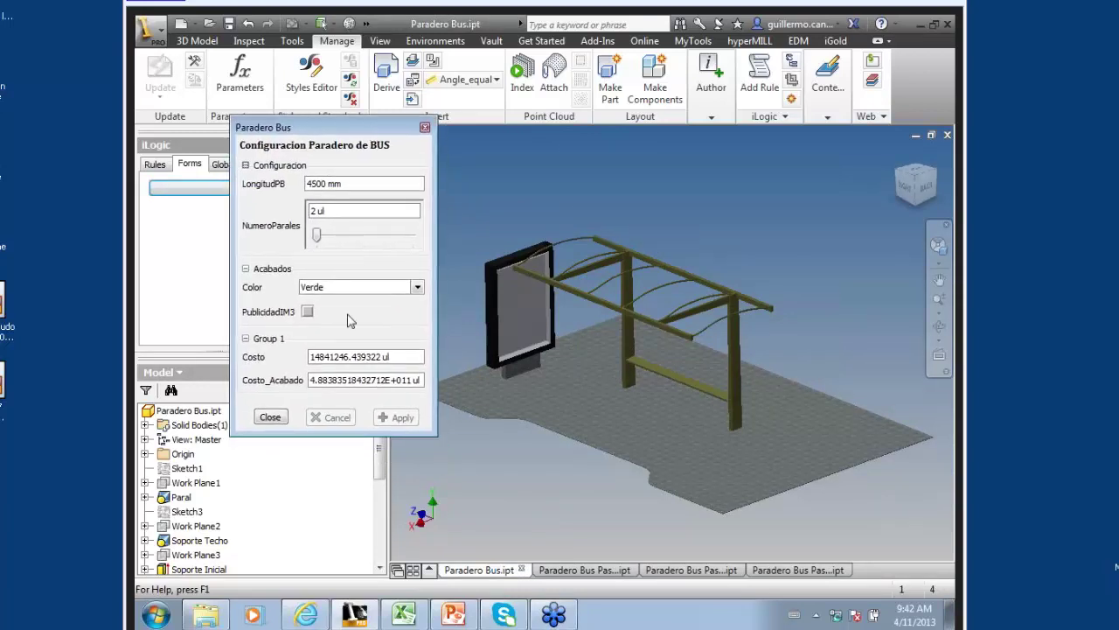
click(307, 312)
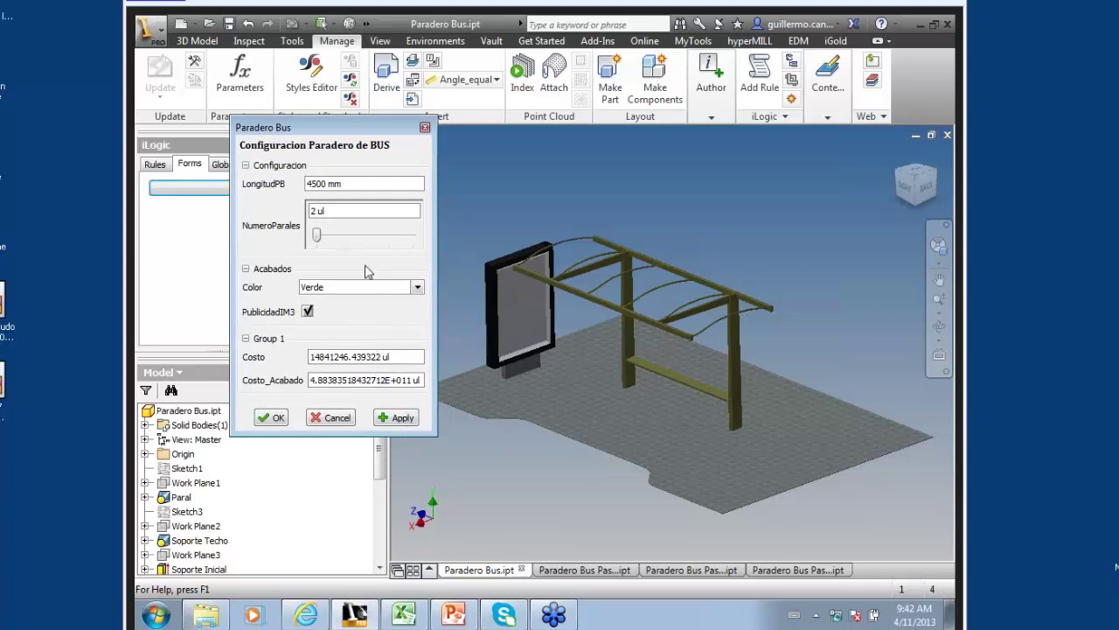
click(318, 236)
drag(320, 238, 343, 239)
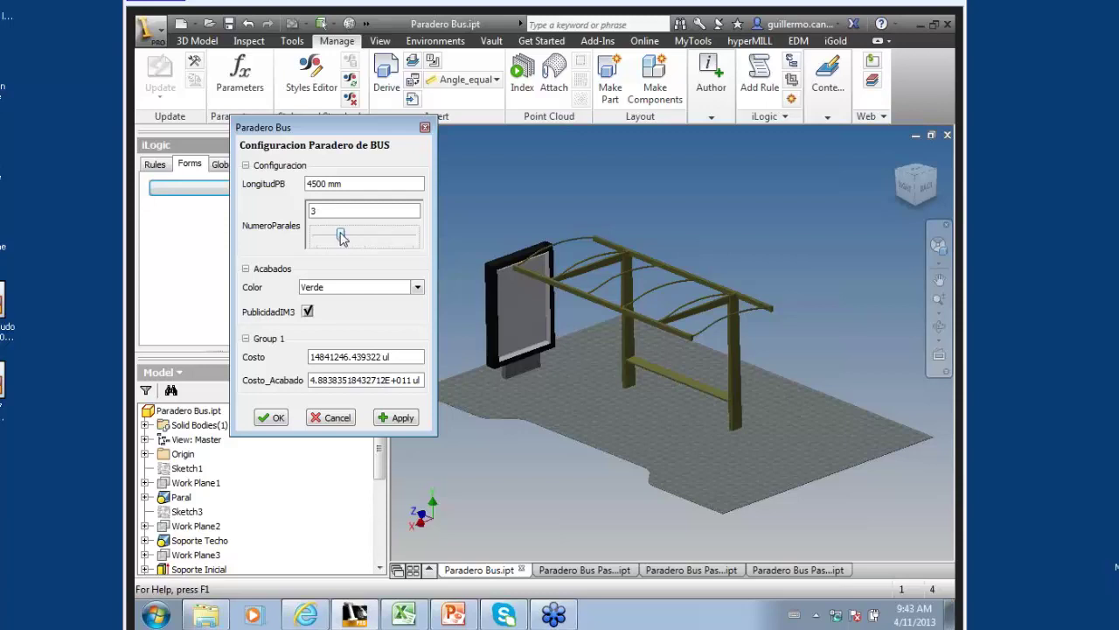
drag(404, 356, 292, 357)
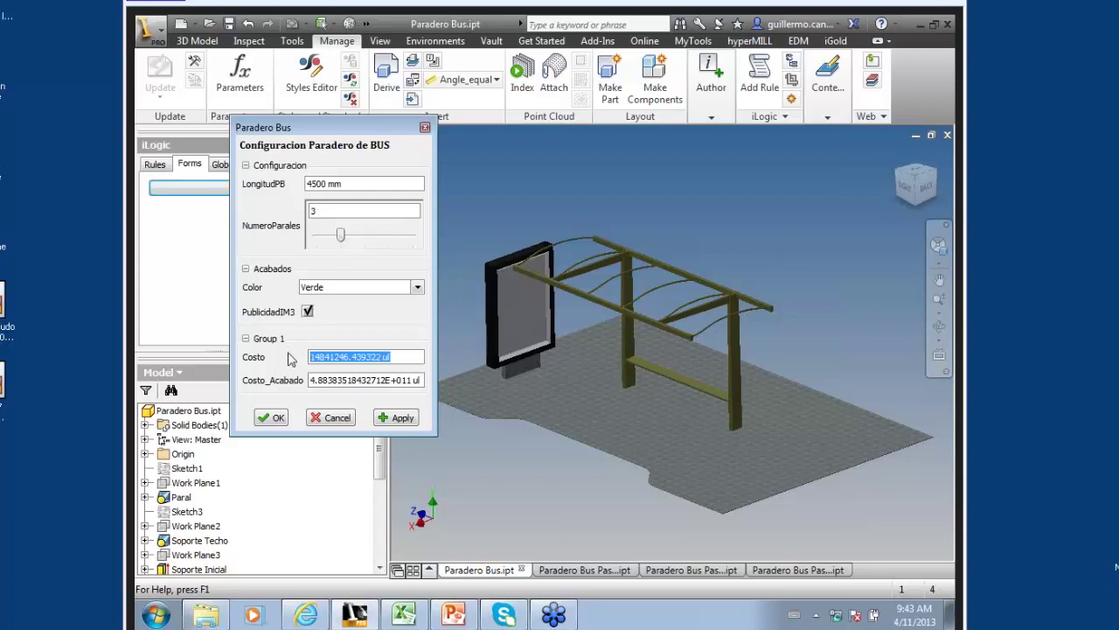
- Apply the changes and let CostoPB.xlsx be overwritten, updating Costo to 15503011.05
click(399, 416)
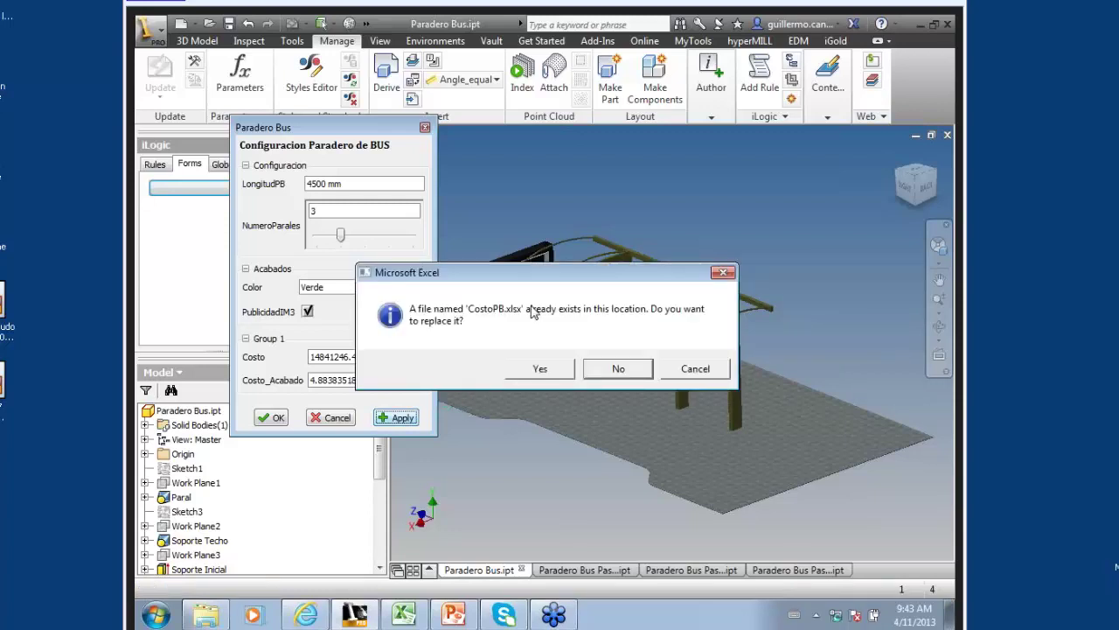
click(539, 370)
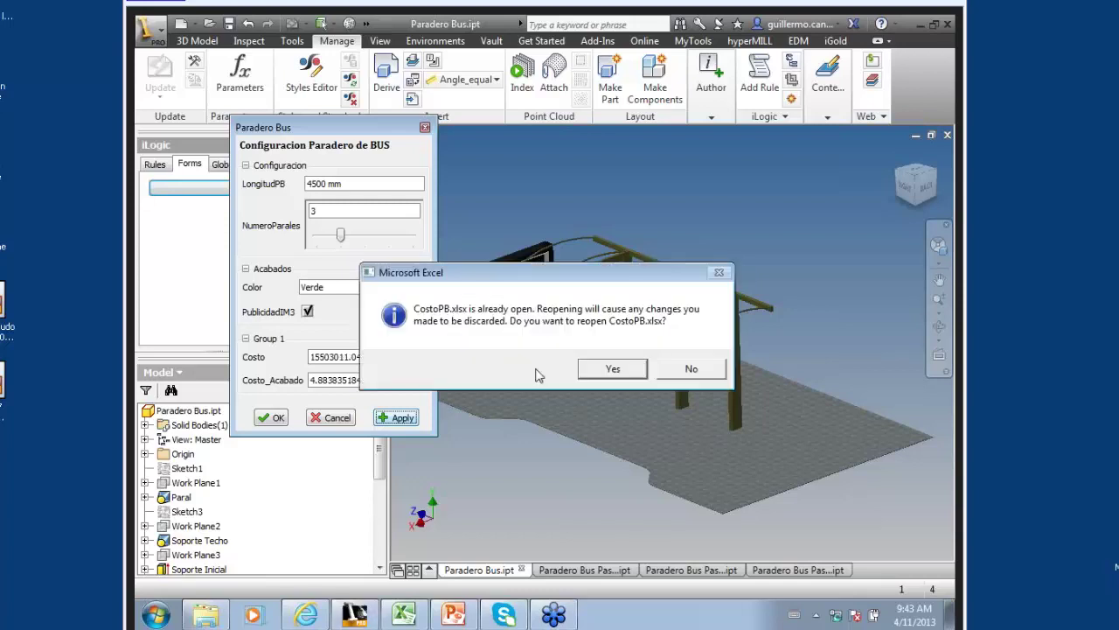
click(584, 371)
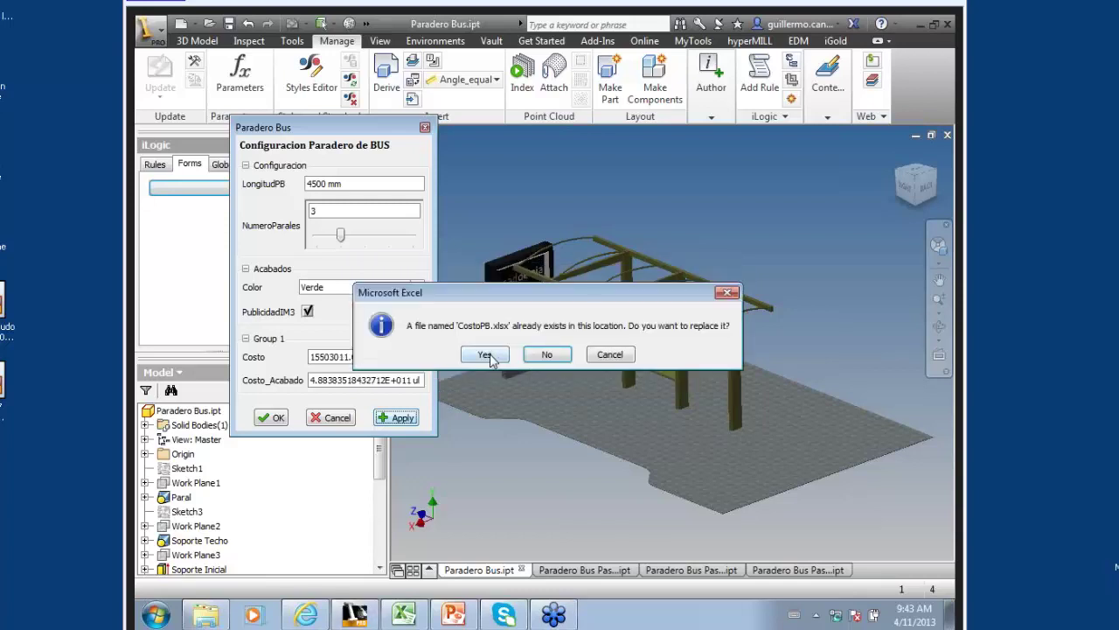
click(488, 355)
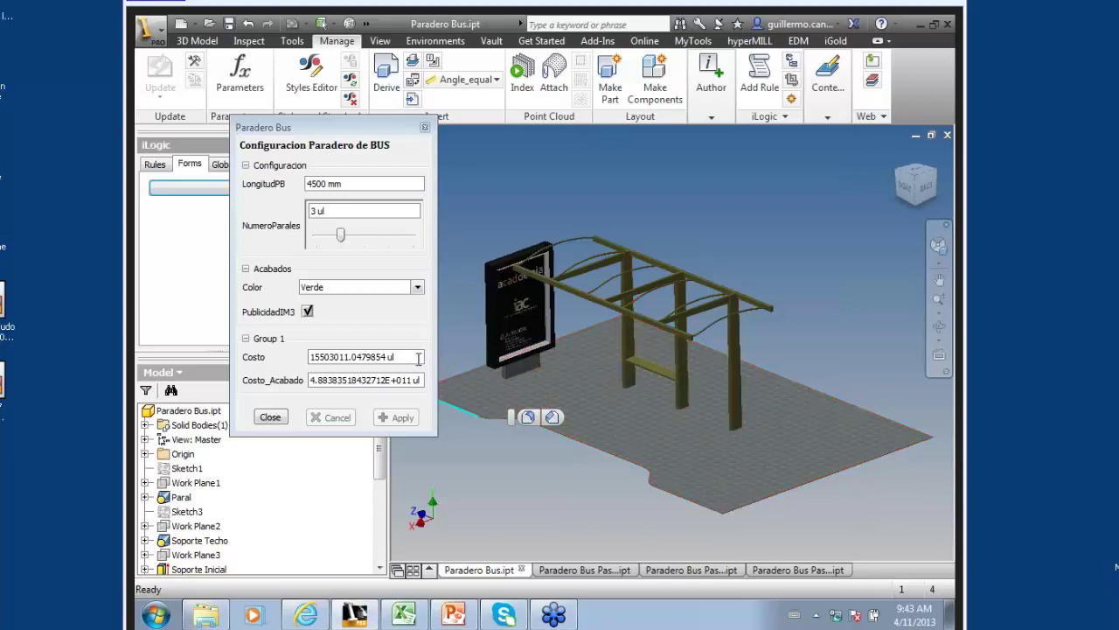
- Change the bus stop Color to Gris, apply it, and confirm replacing CostoPB.xlsx
drag(395, 356, 297, 357)
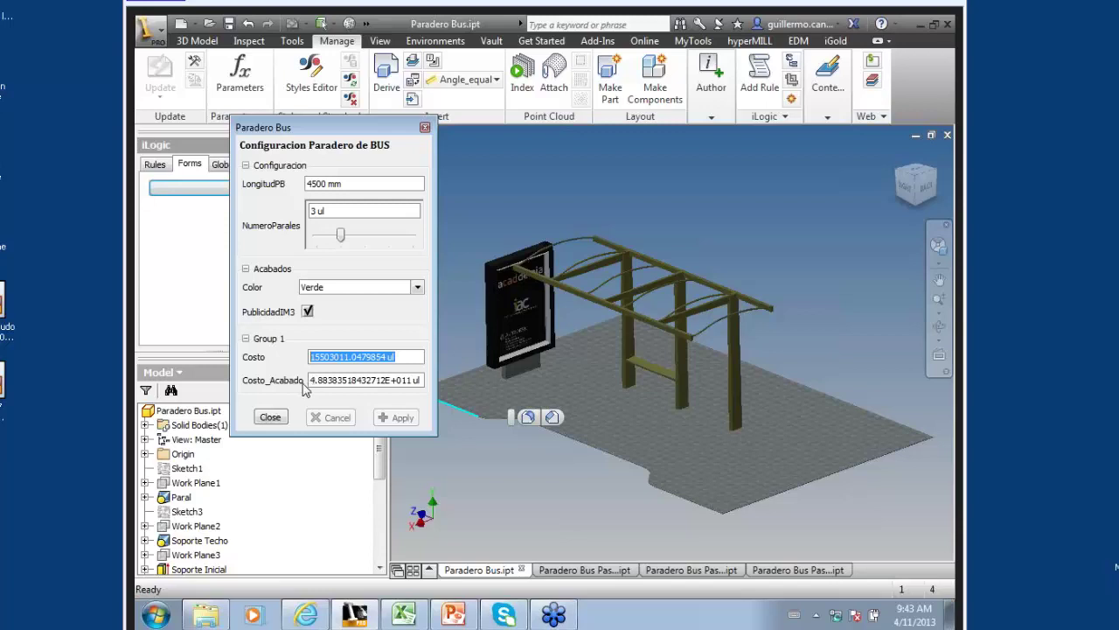
click(341, 296)
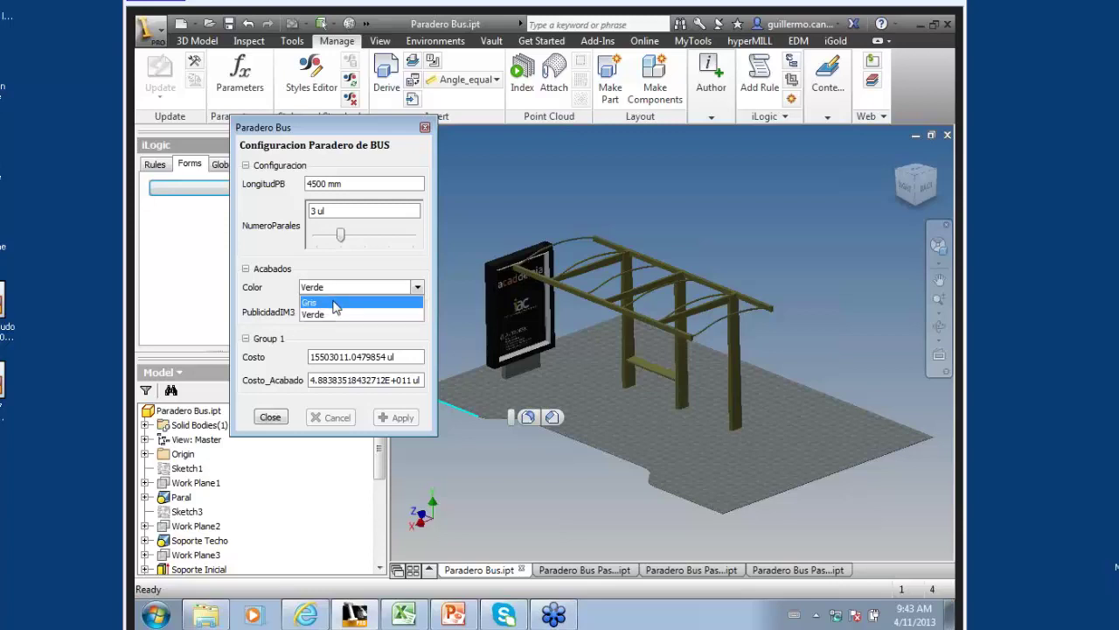
click(335, 303)
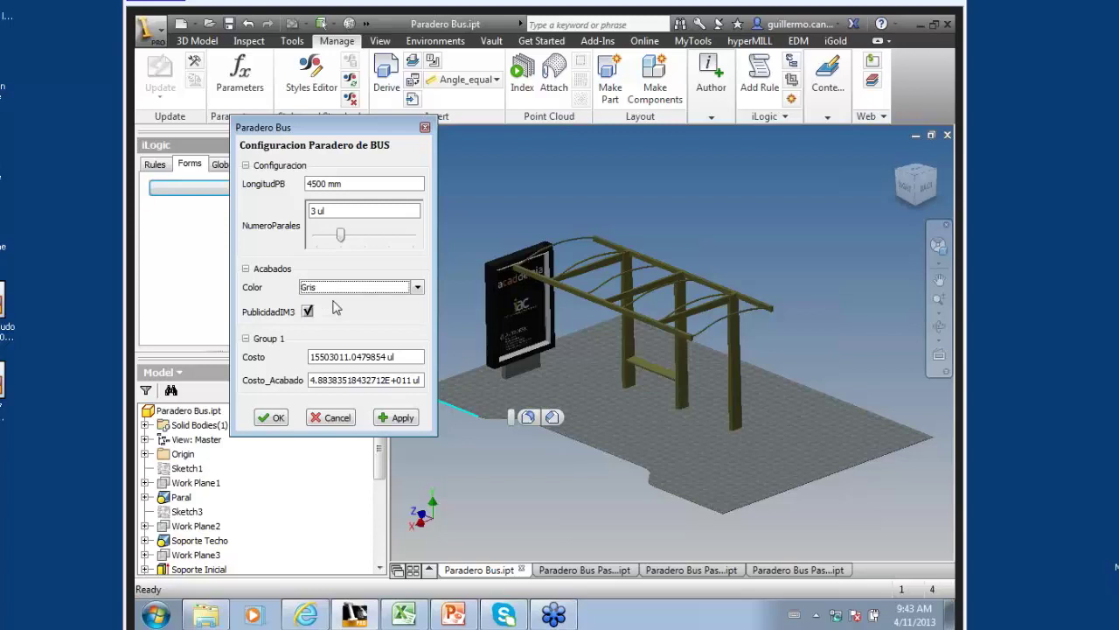
click(389, 419)
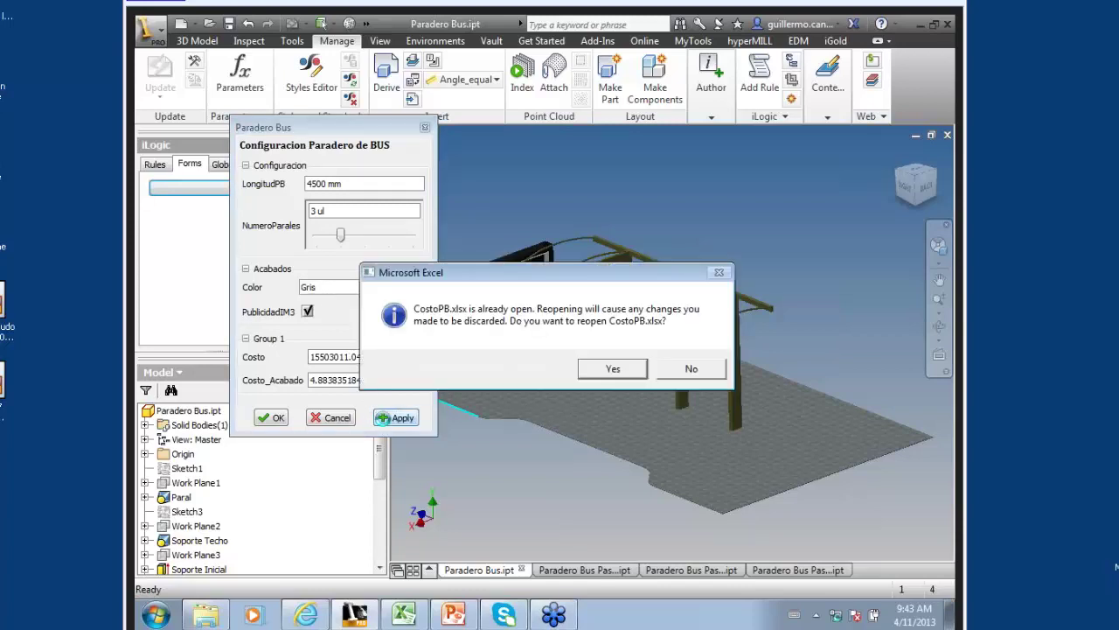
click(621, 371)
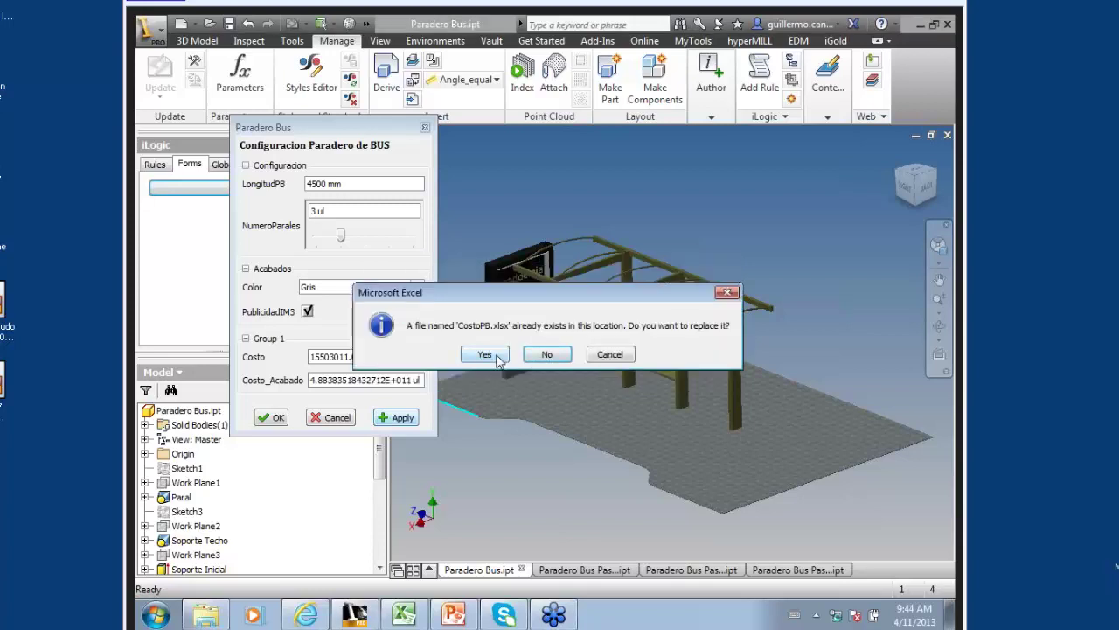
click(495, 357)
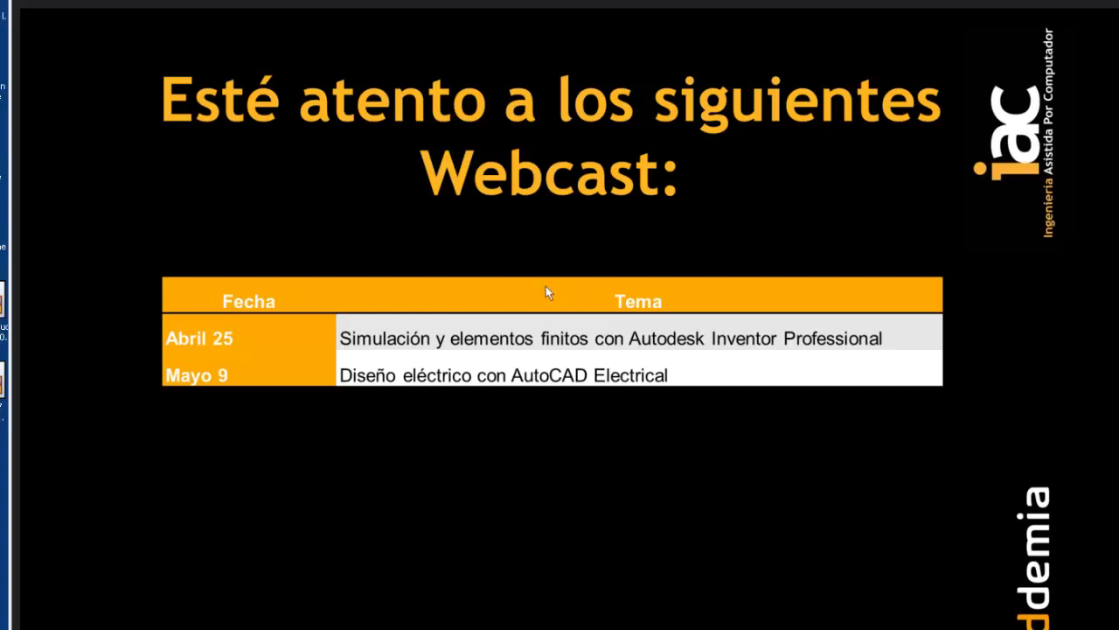
- Advance past the April 24–30 iLogic training slide to 'Muchas Gracias!!!'
click(557, 451)
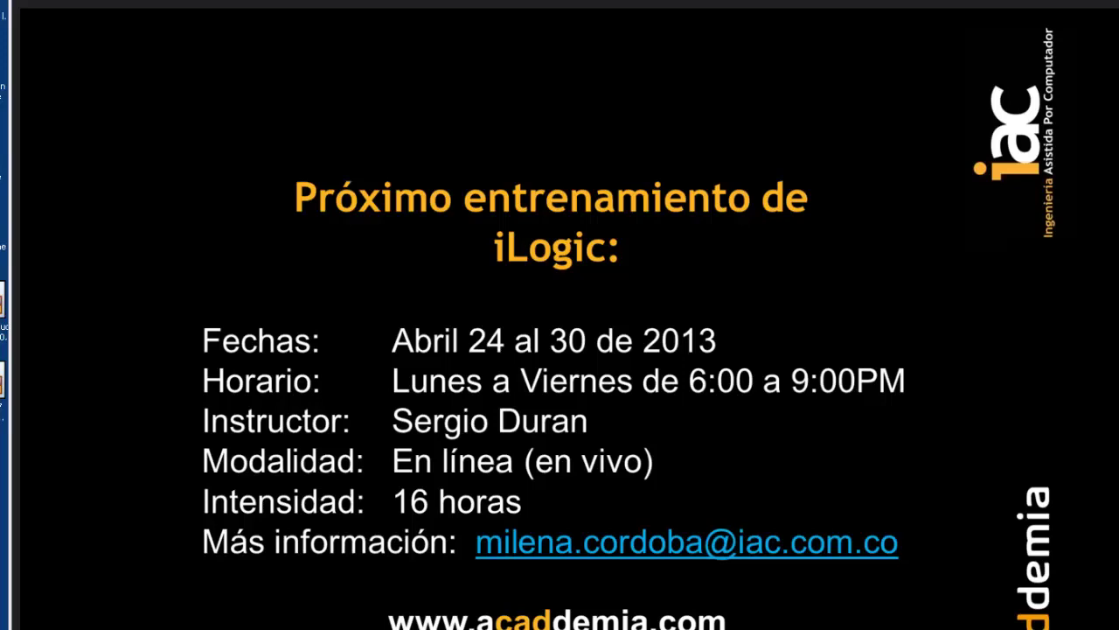
click(709, 296)
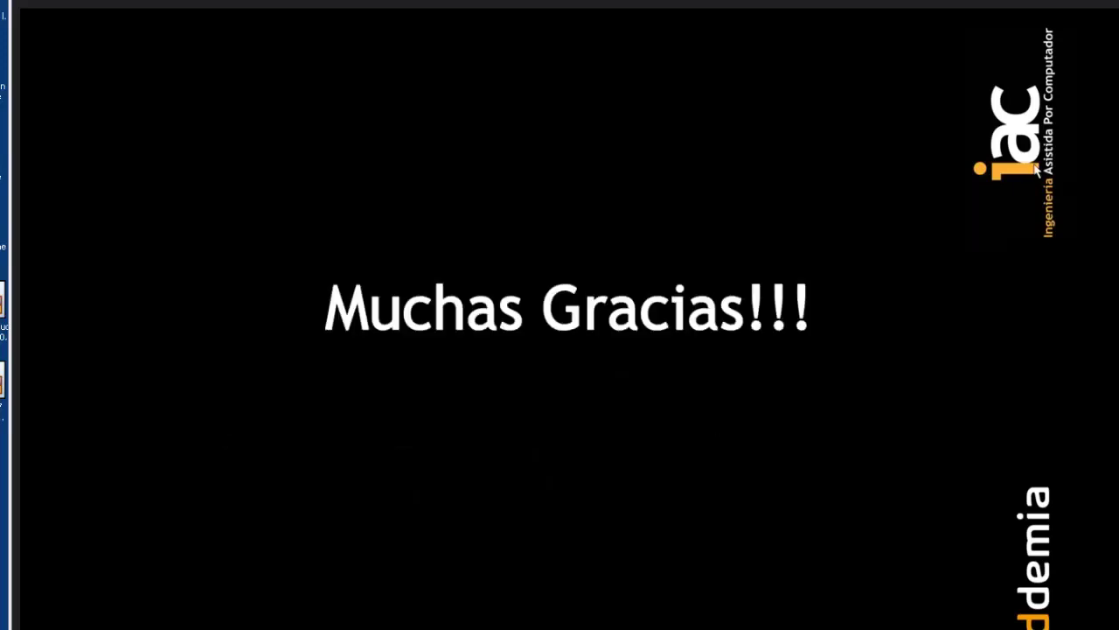